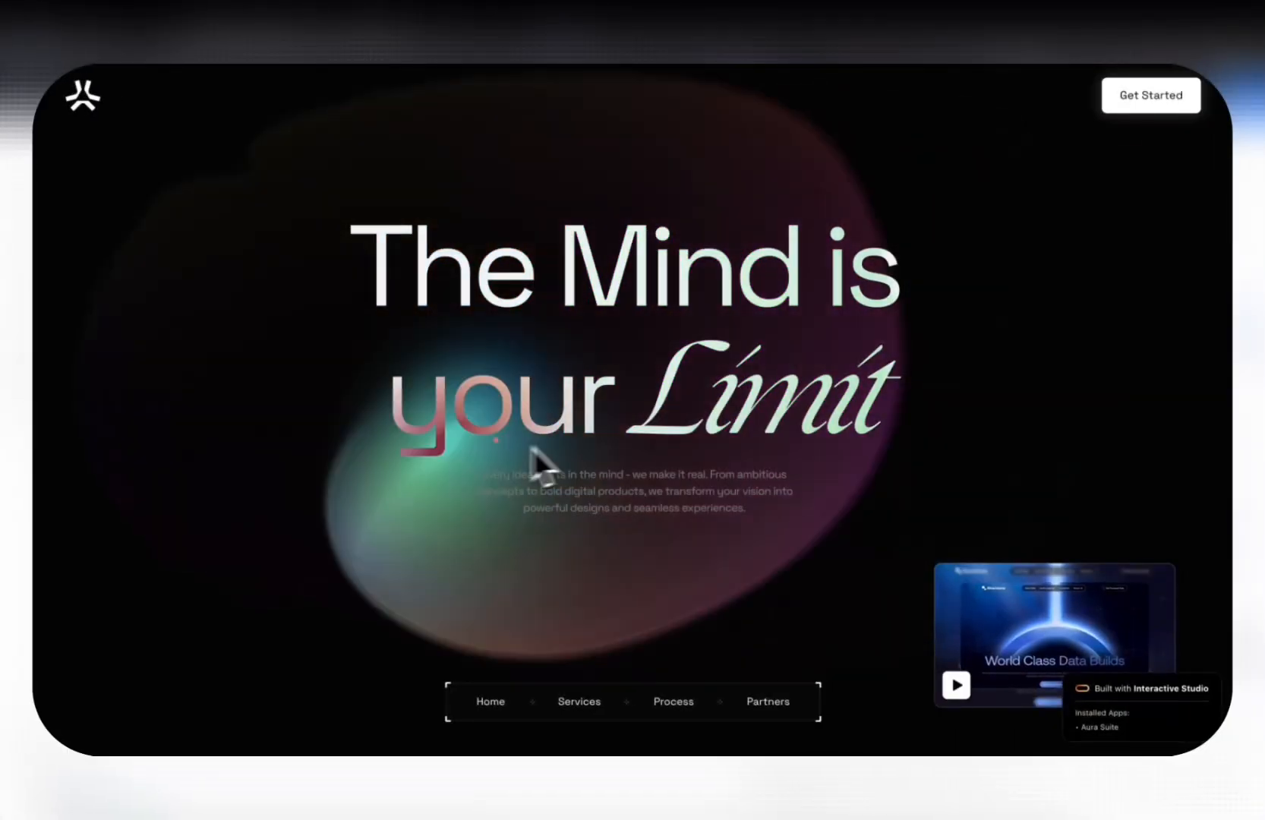
{"action": "scroll", "coordinate": [502, 424], "scroll_direction": "down", "scroll_amount": 5}
{"action": "scroll", "coordinate": [495, 408], "scroll_direction": "down", "scroll_amount": 5}
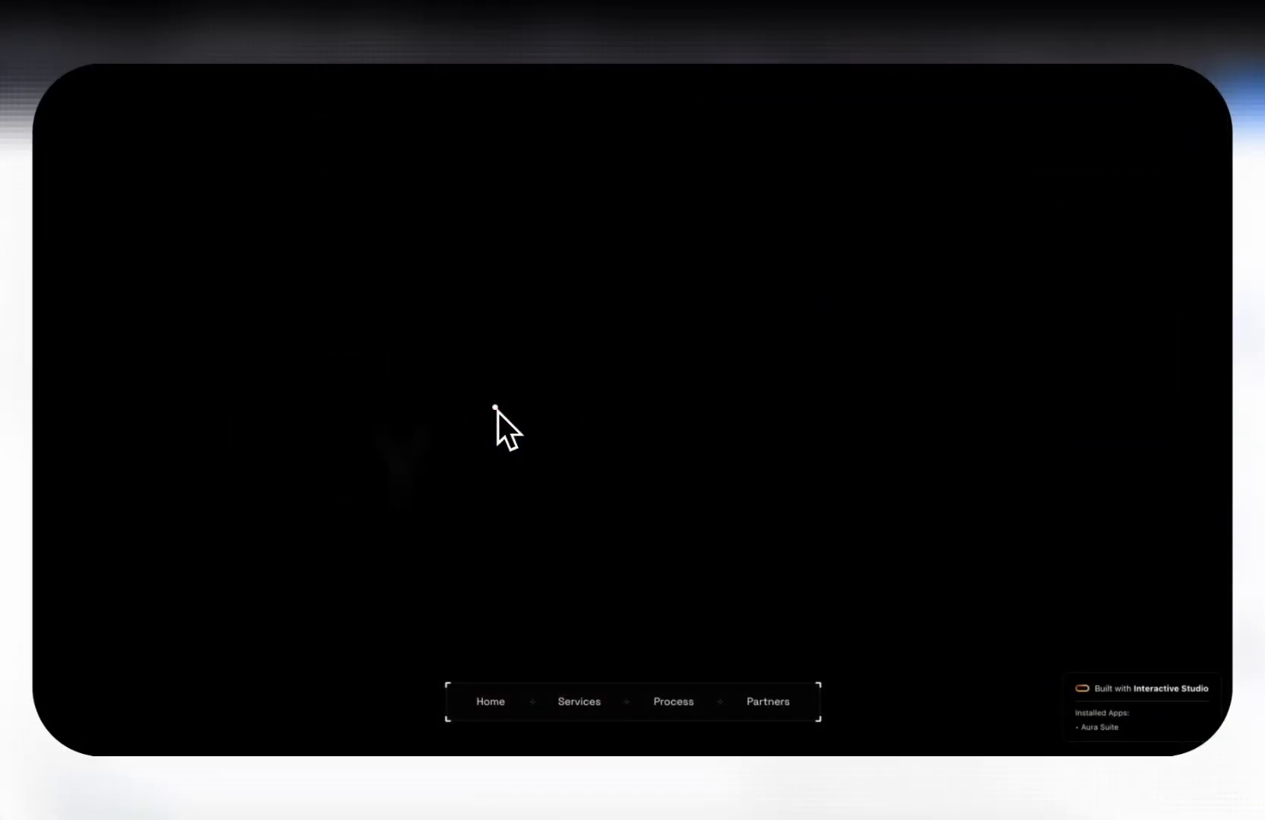
{"action": "scroll", "coordinate": [471, 425], "scroll_direction": "down", "scroll_amount": 3}
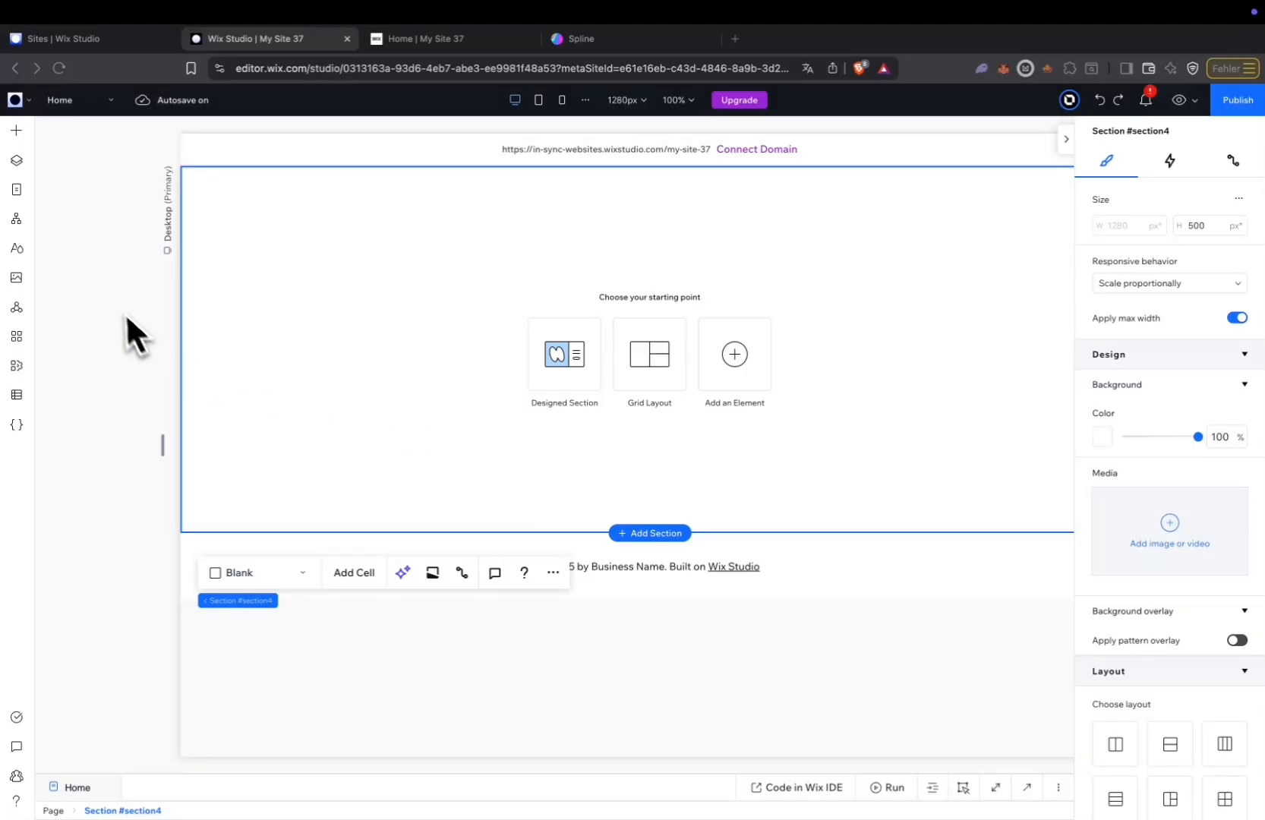
Add the Spline Control app widget to the blank section of the Home page.
{"action": "left_click", "coordinate": [16, 130]}
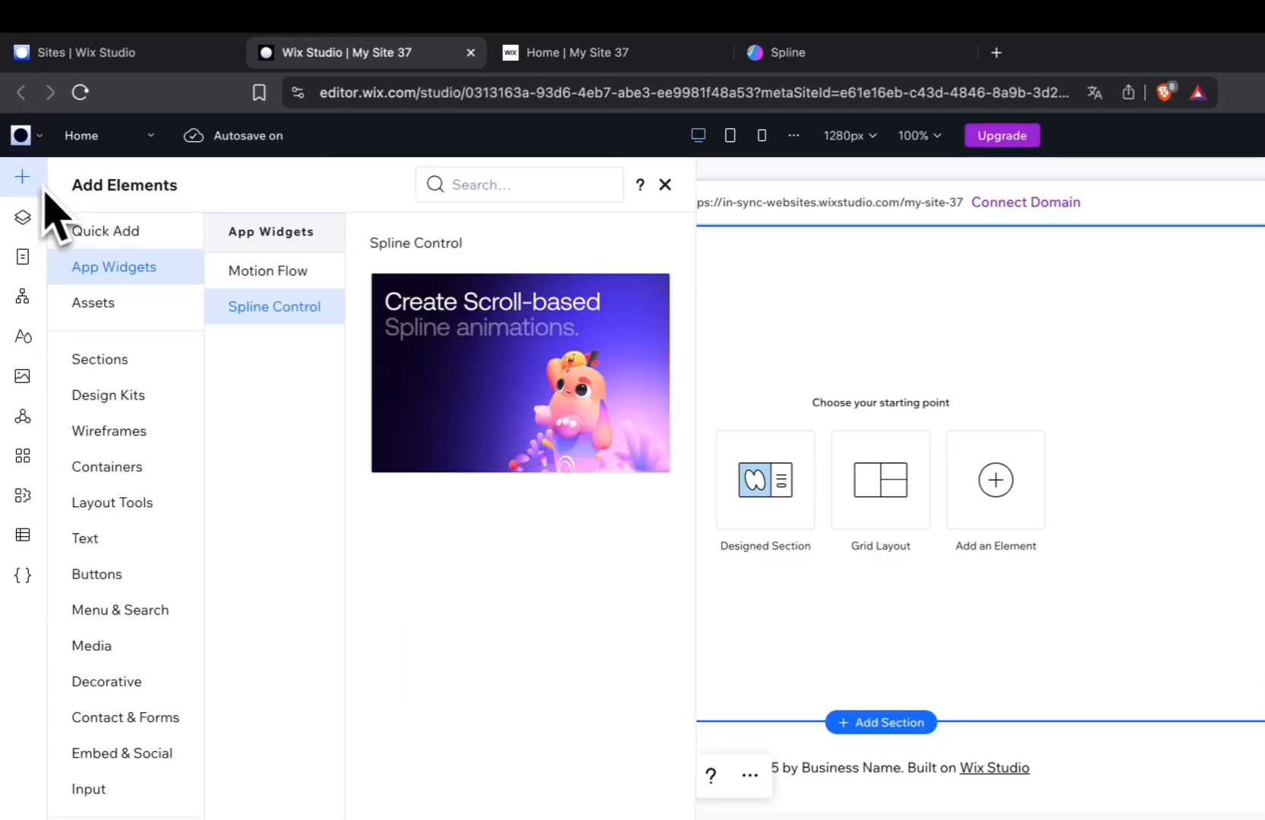
{"action": "left_click_drag", "start_coordinate": [457, 337], "coordinate": [773, 422]}
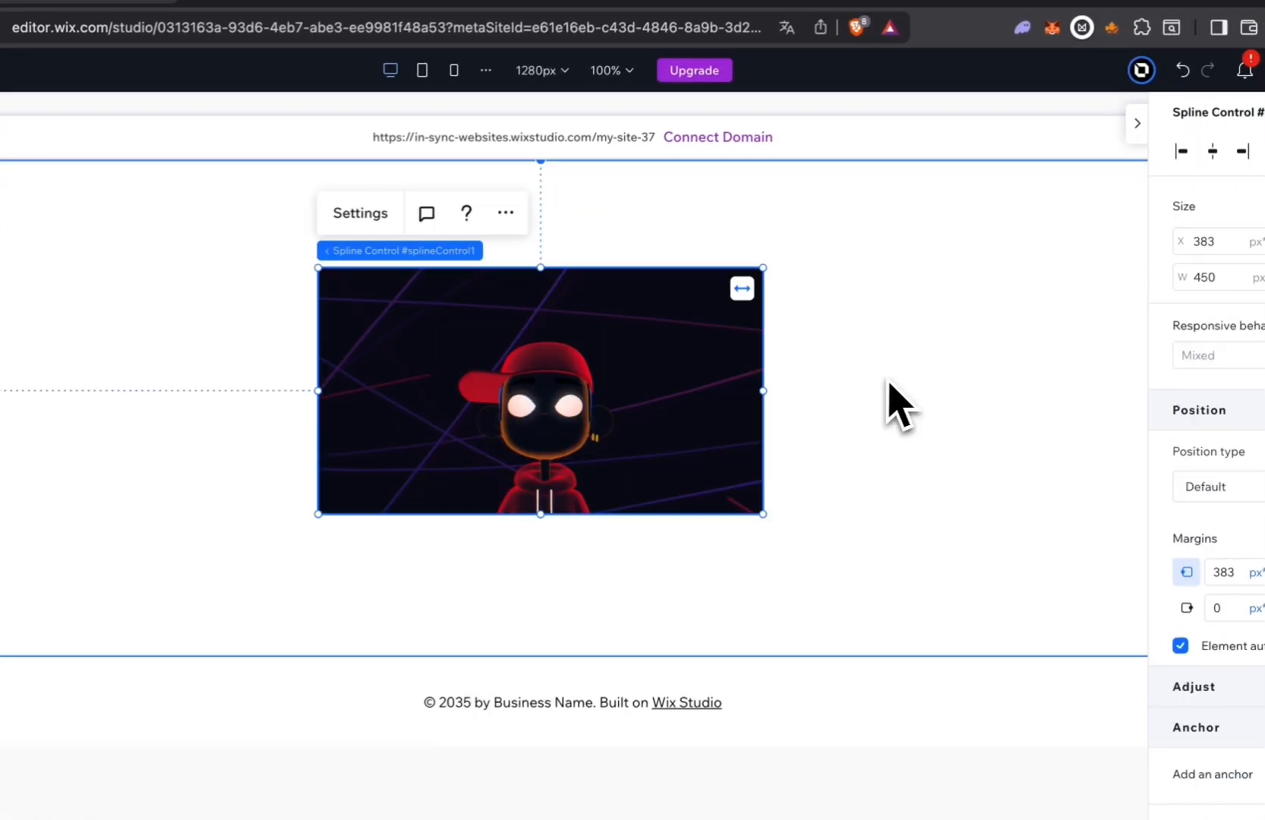
Enable advanced sizing settings for the section and convert its layout to an editable 1x1 grid.
{"action": "left_click", "coordinate": [899, 401]}
{"action": "mouse_move", "coordinate": [1243, 181]}
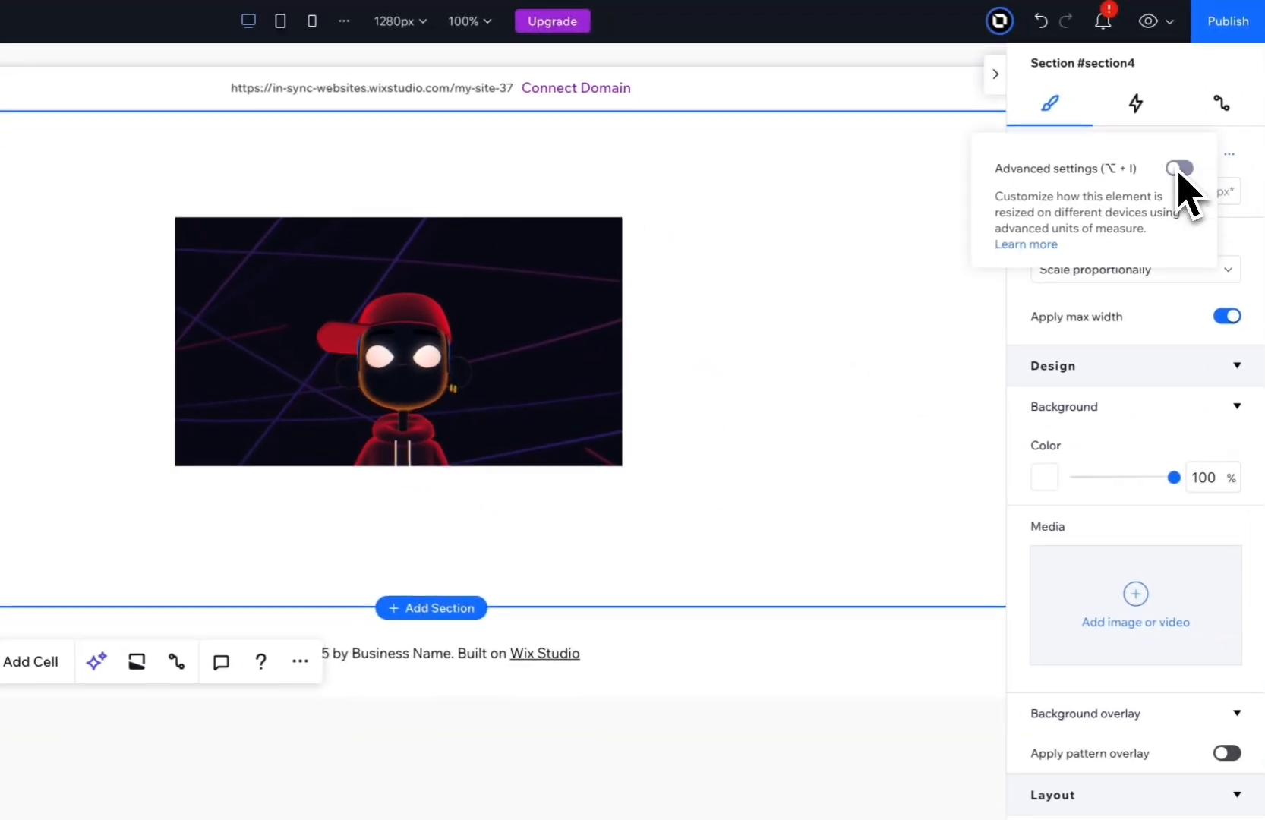
{"action": "left_click", "coordinate": [1176, 168]}
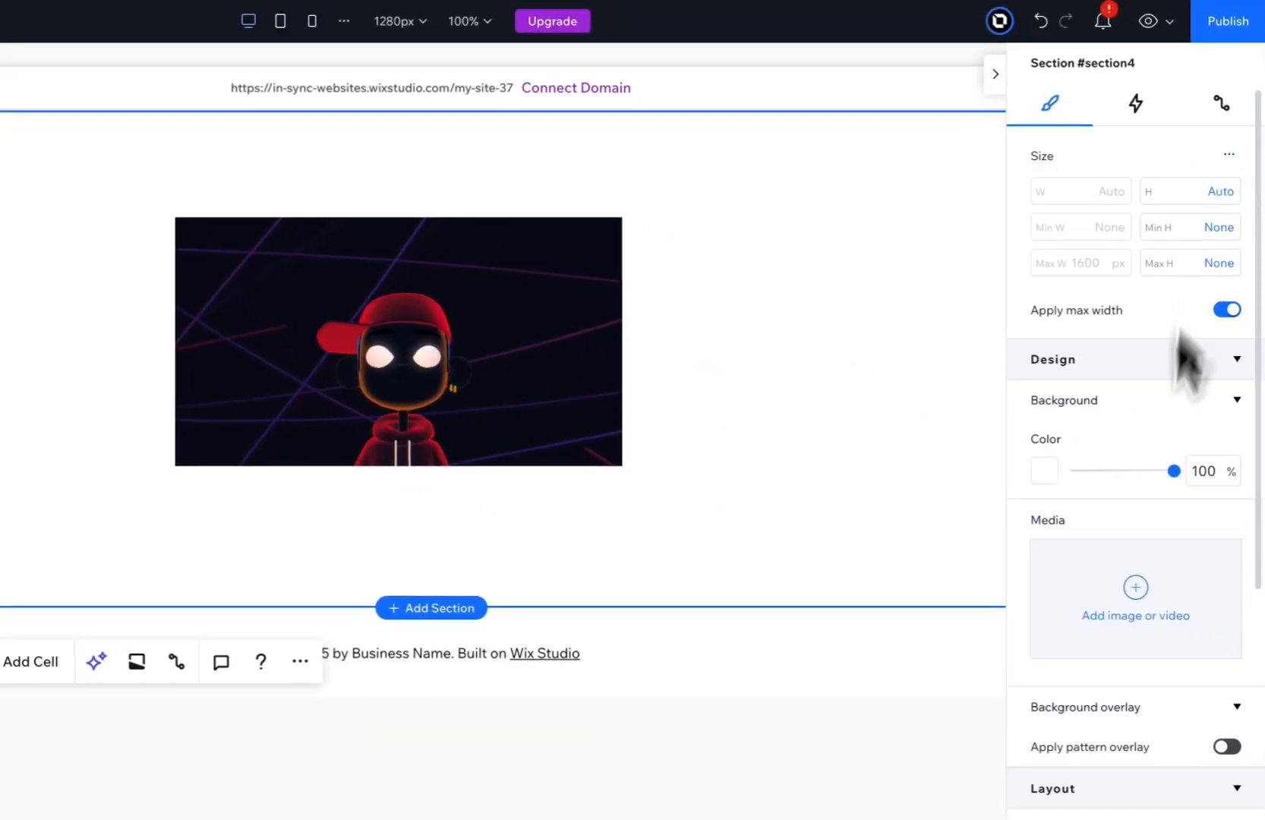
{"action": "scroll", "coordinate": [1154, 456], "scroll_direction": "down", "scroll_amount": 8}
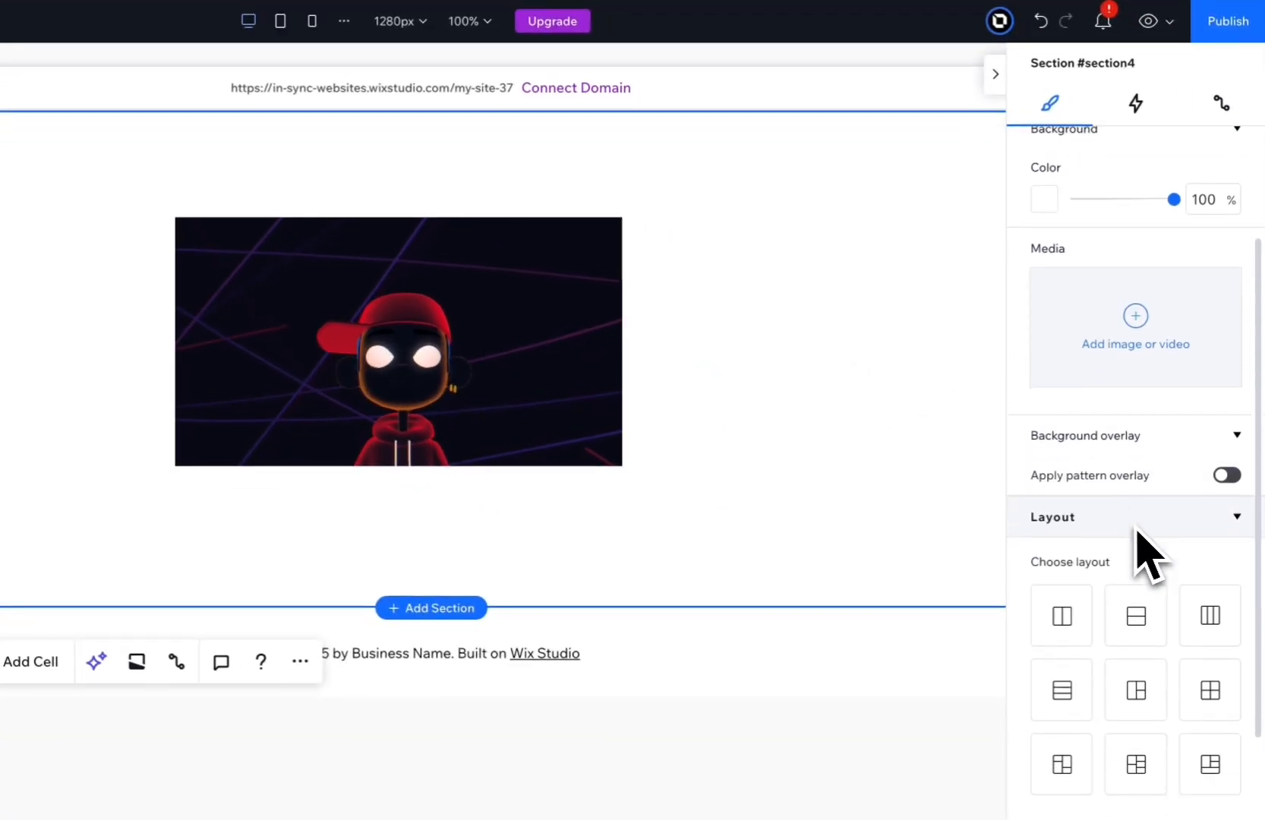
{"action": "left_click", "coordinate": [1231, 604]}
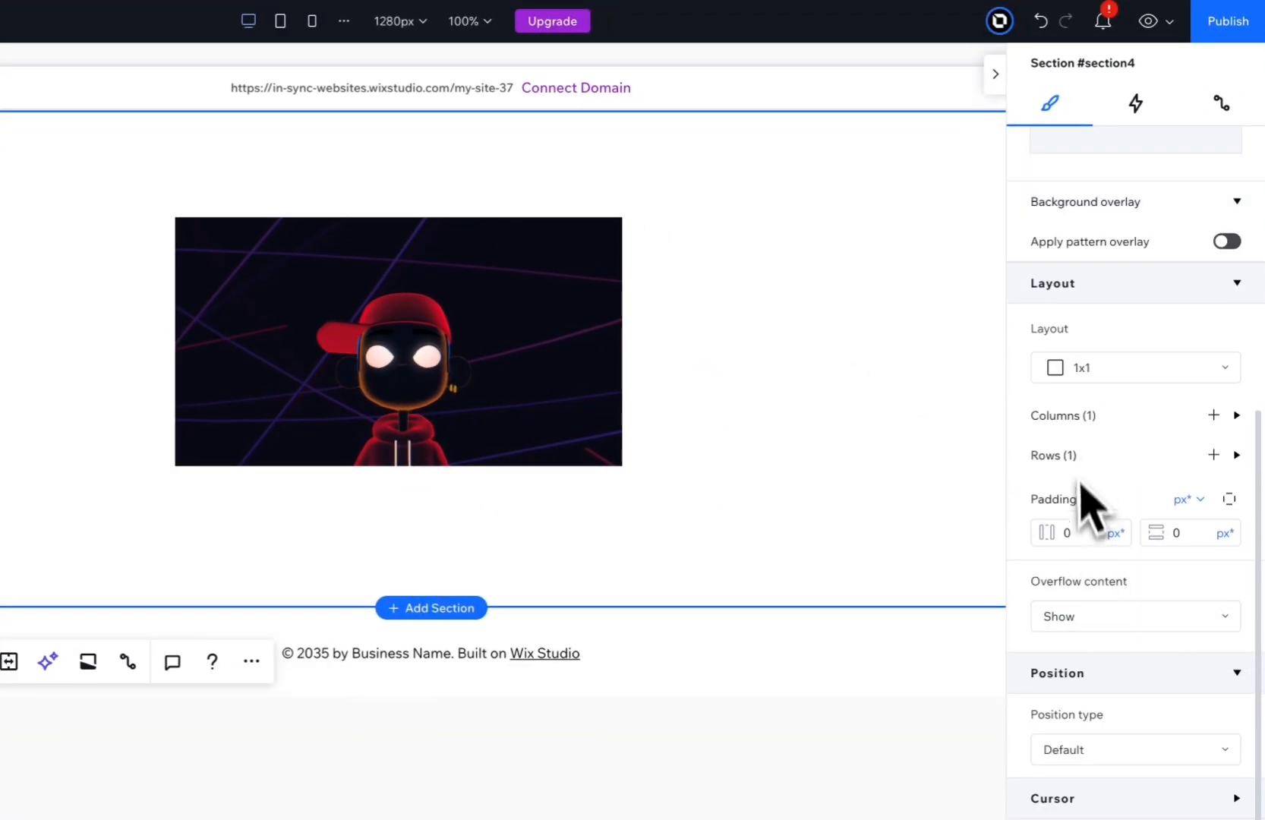
Set the section's single row height in viewport height (vh) units and turn off its maximum width.
{"action": "left_click", "coordinate": [1071, 455]}
{"action": "left_click", "coordinate": [1069, 450]}
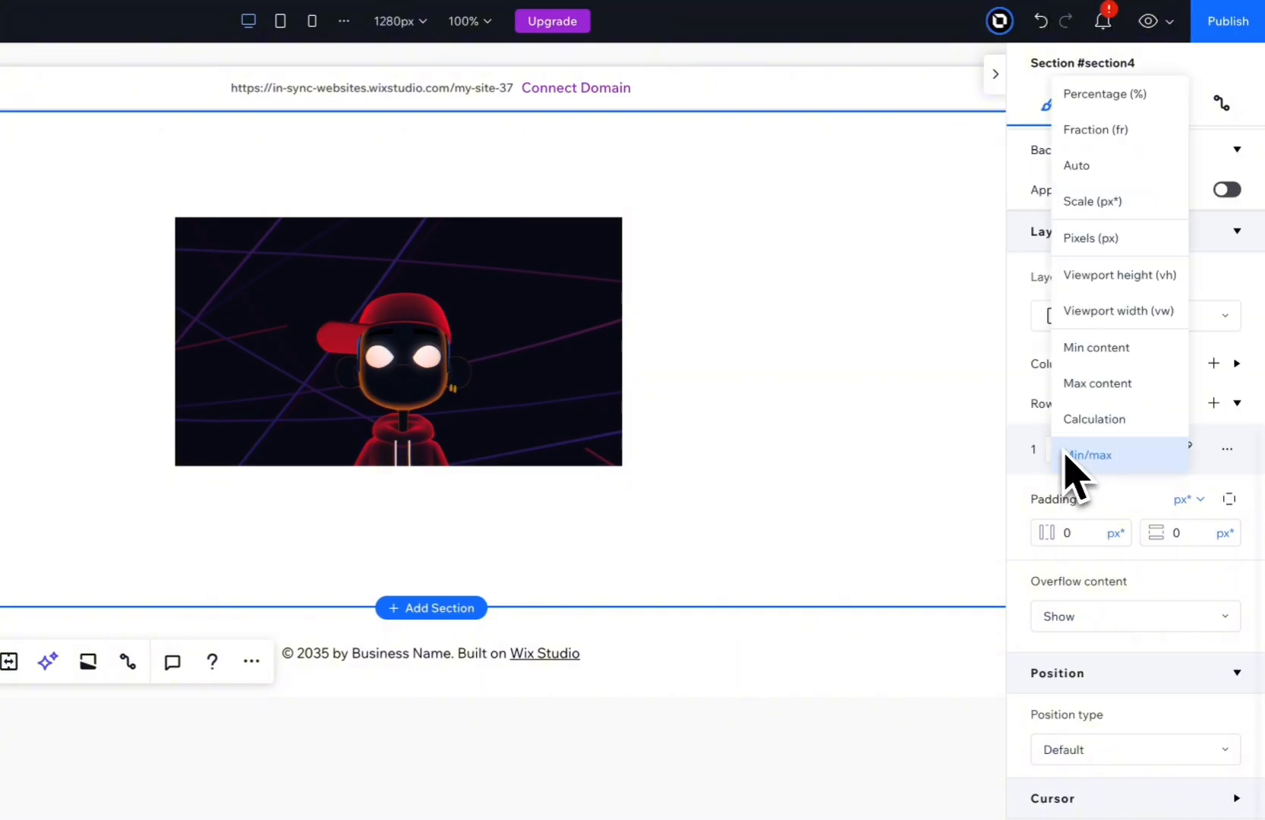
{"action": "left_click", "coordinate": [1118, 274]}
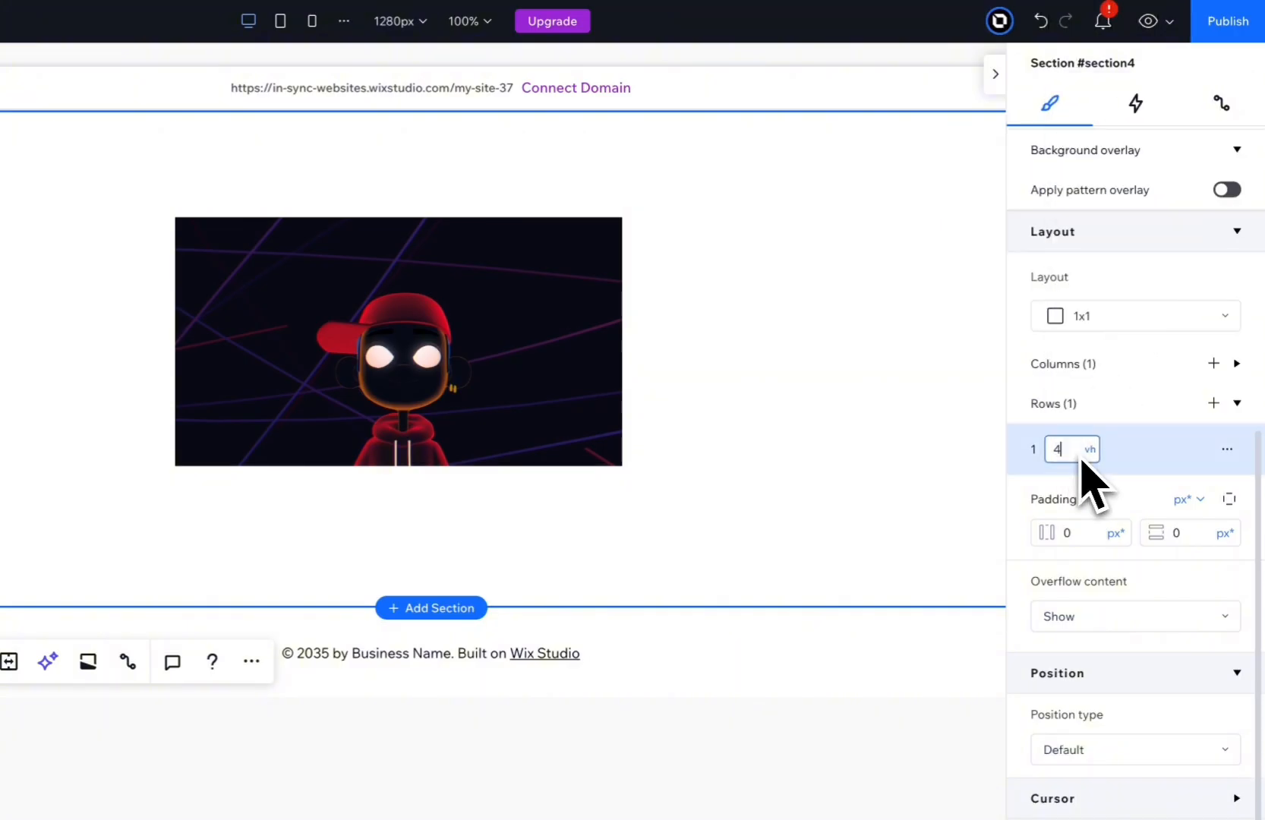
{"action": "key", "text": "Return"}
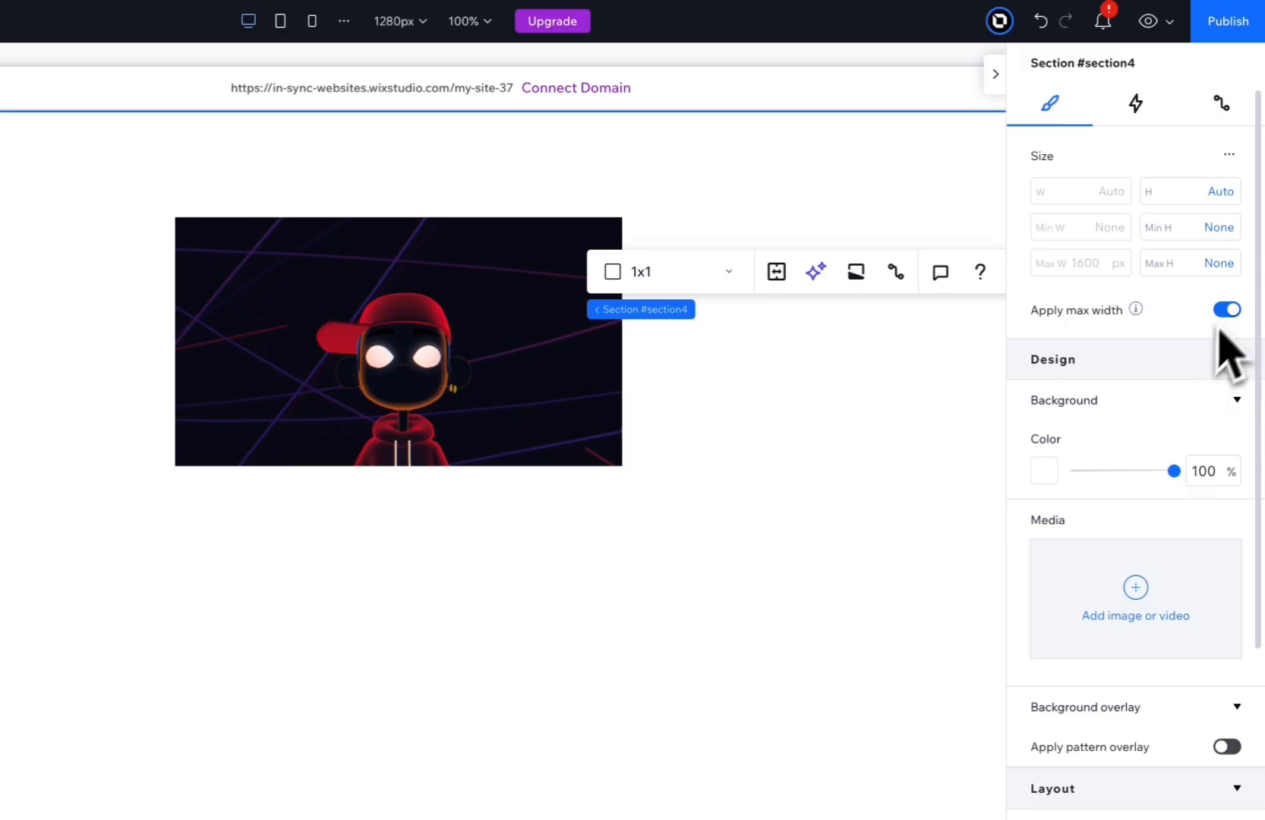
{"action": "left_click", "coordinate": [1227, 309]}
Turn on advanced sizing for the Spline Control widget and set its width to 100% and its height to 100vh.
{"action": "left_click", "coordinate": [242, 389]}
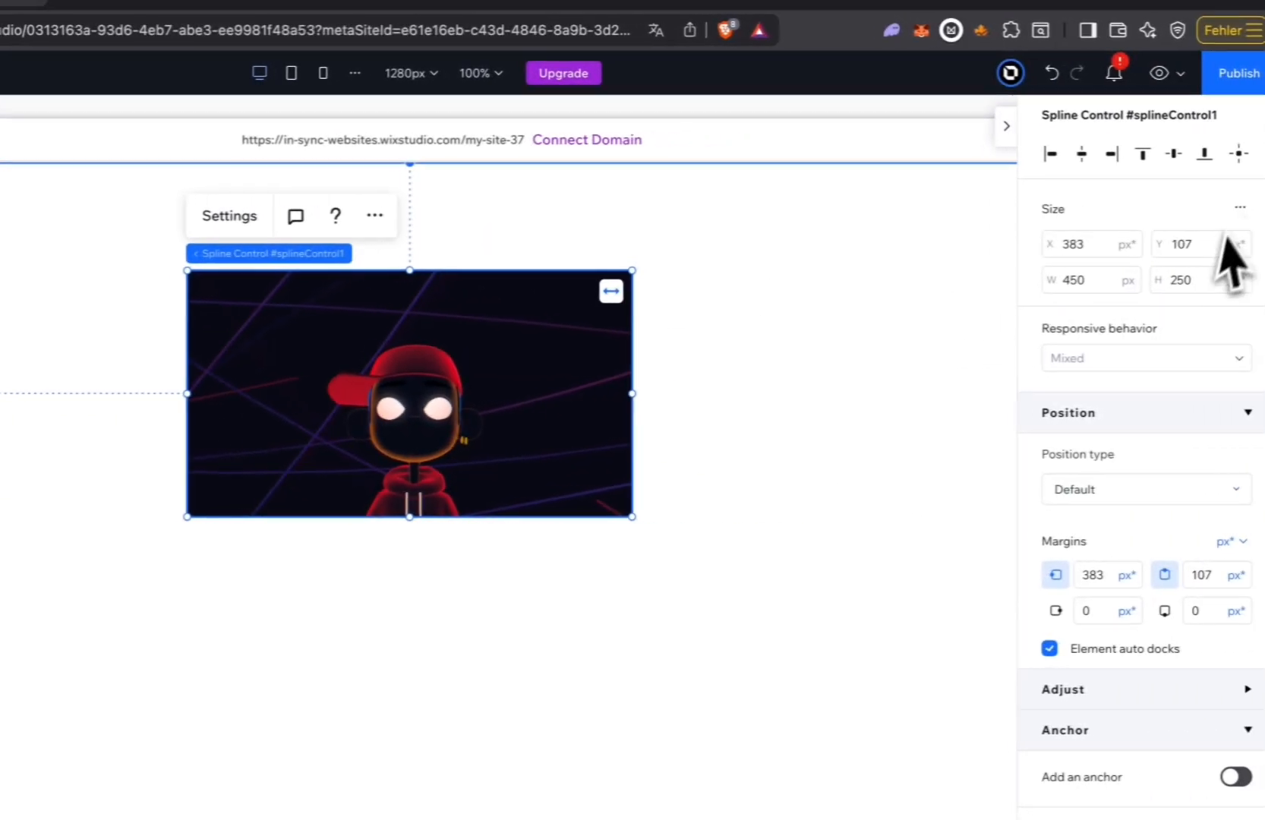
{"action": "left_click", "coordinate": [1232, 206]}
{"action": "left_click", "coordinate": [1198, 218]}
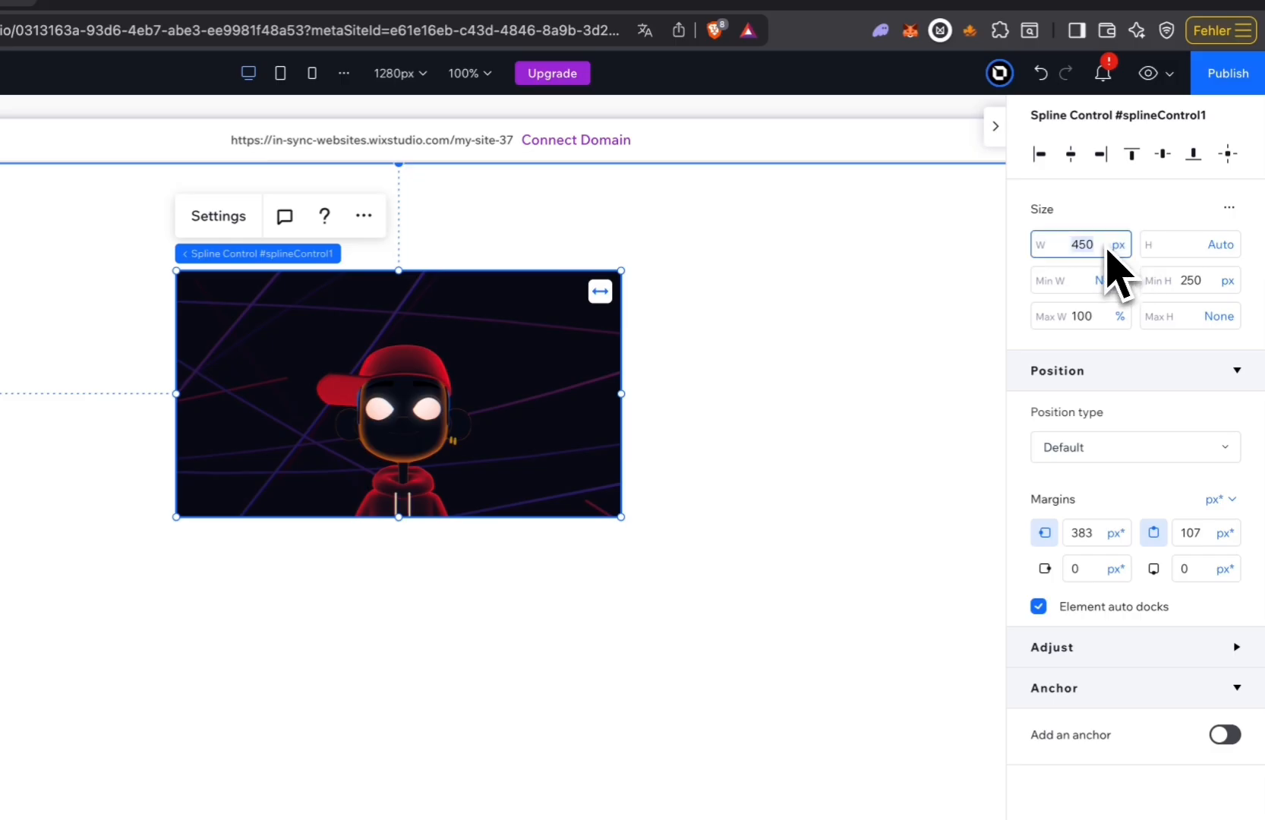
{"action": "type", "text": "%"}
{"action": "key", "text": "Return"}
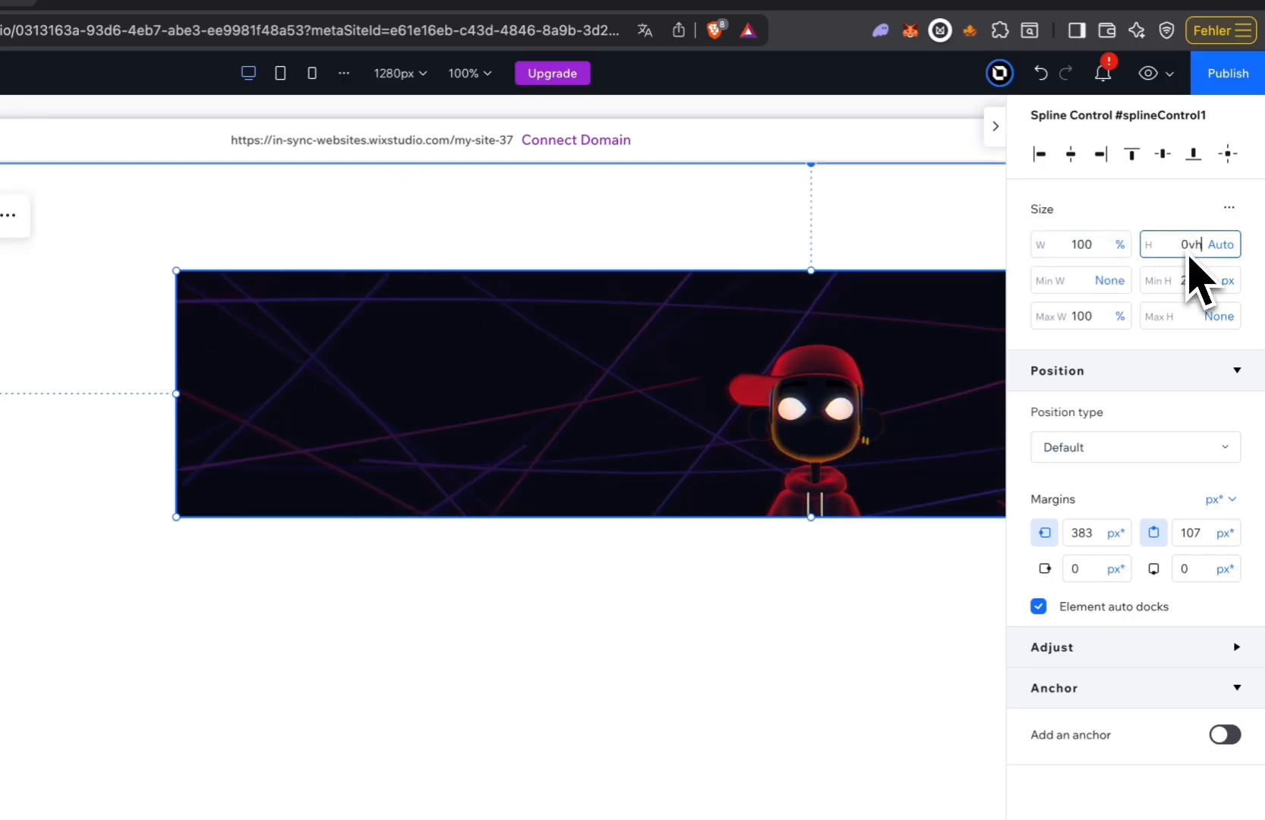
{"action": "left_click", "coordinate": [1189, 256]}
{"action": "type", "text": "100vh"}
{"action": "key", "text": "Return"}
Align the Spline Control widget to the horizontal centre and top of the section, and make its position sticky.
{"action": "left_click", "coordinate": [1072, 155]}
{"action": "left_click", "coordinate": [1131, 155]}
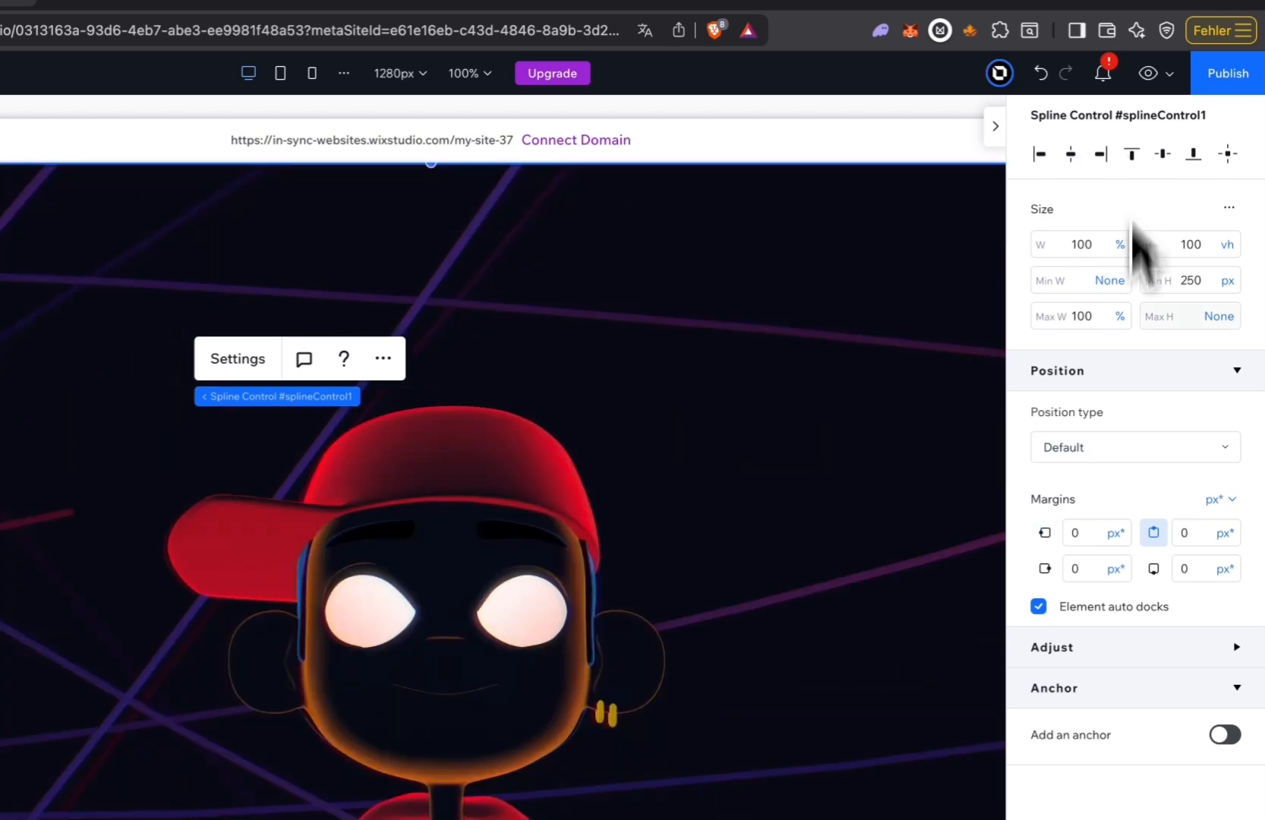
{"action": "left_click", "coordinate": [1135, 448]}
{"action": "left_click", "coordinate": [1063, 485]}
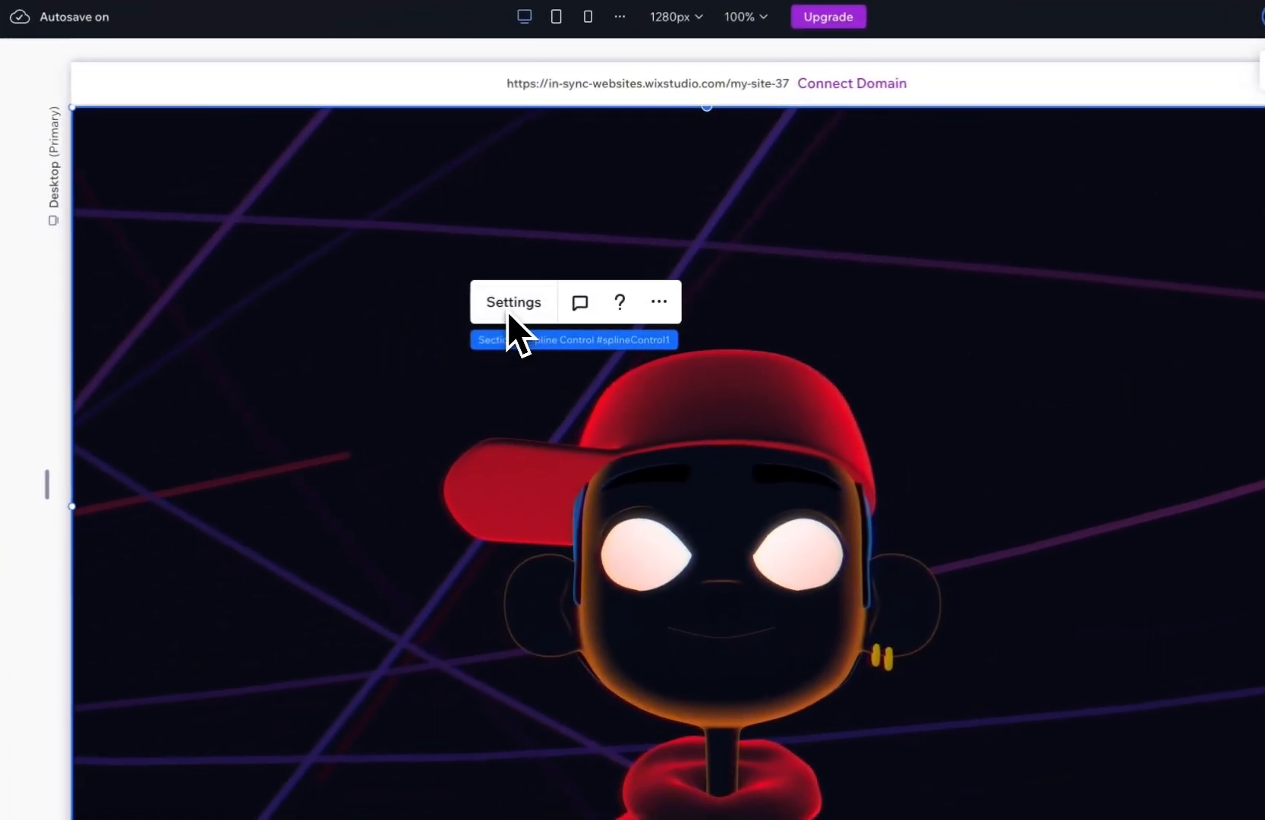
Open the Spline Control settings, browse the scene templates and apply the Rocket template.
{"action": "left_click", "coordinate": [509, 307]}
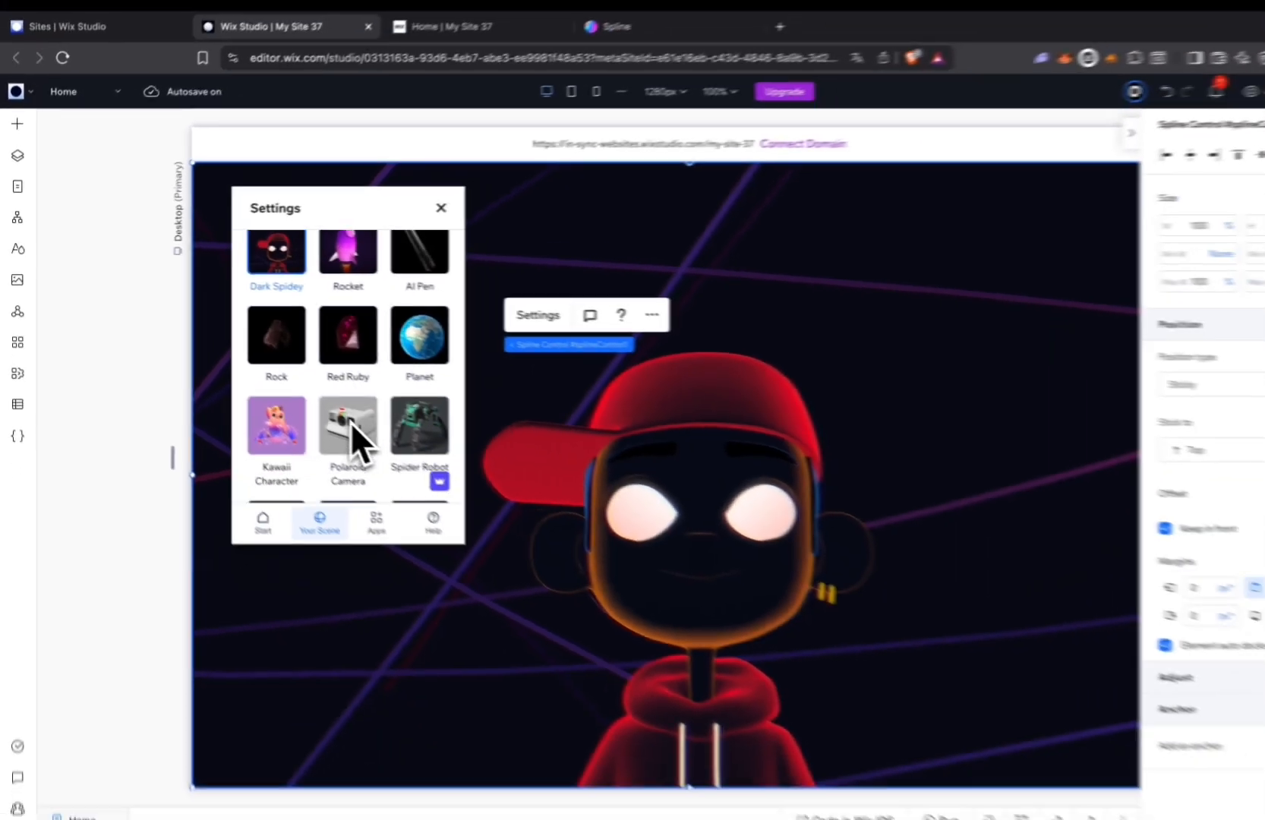
{"action": "scroll", "coordinate": [329, 410], "scroll_direction": "down", "scroll_amount": 5}
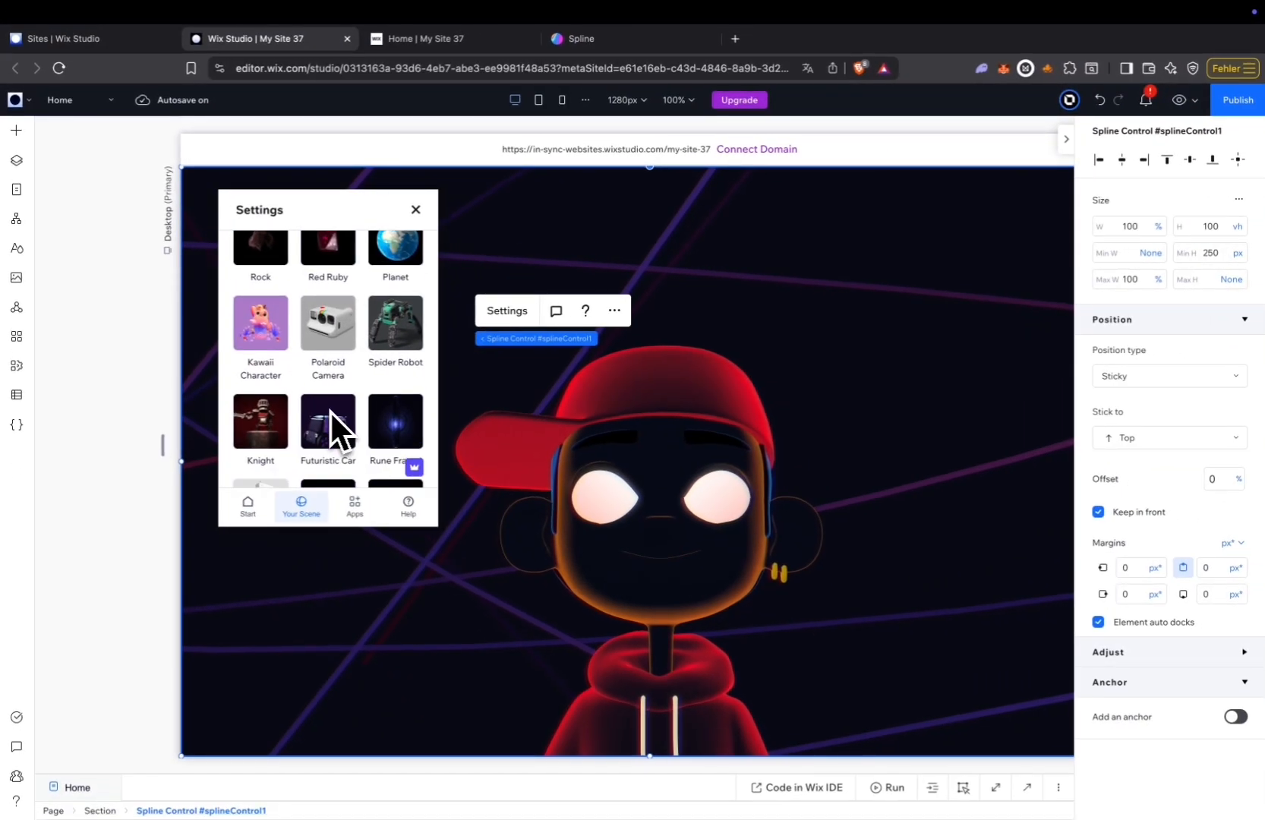
{"action": "scroll", "coordinate": [329, 410], "scroll_direction": "up", "scroll_amount": 3}
{"action": "scroll", "coordinate": [331, 413], "scroll_direction": "up", "scroll_amount": 3}
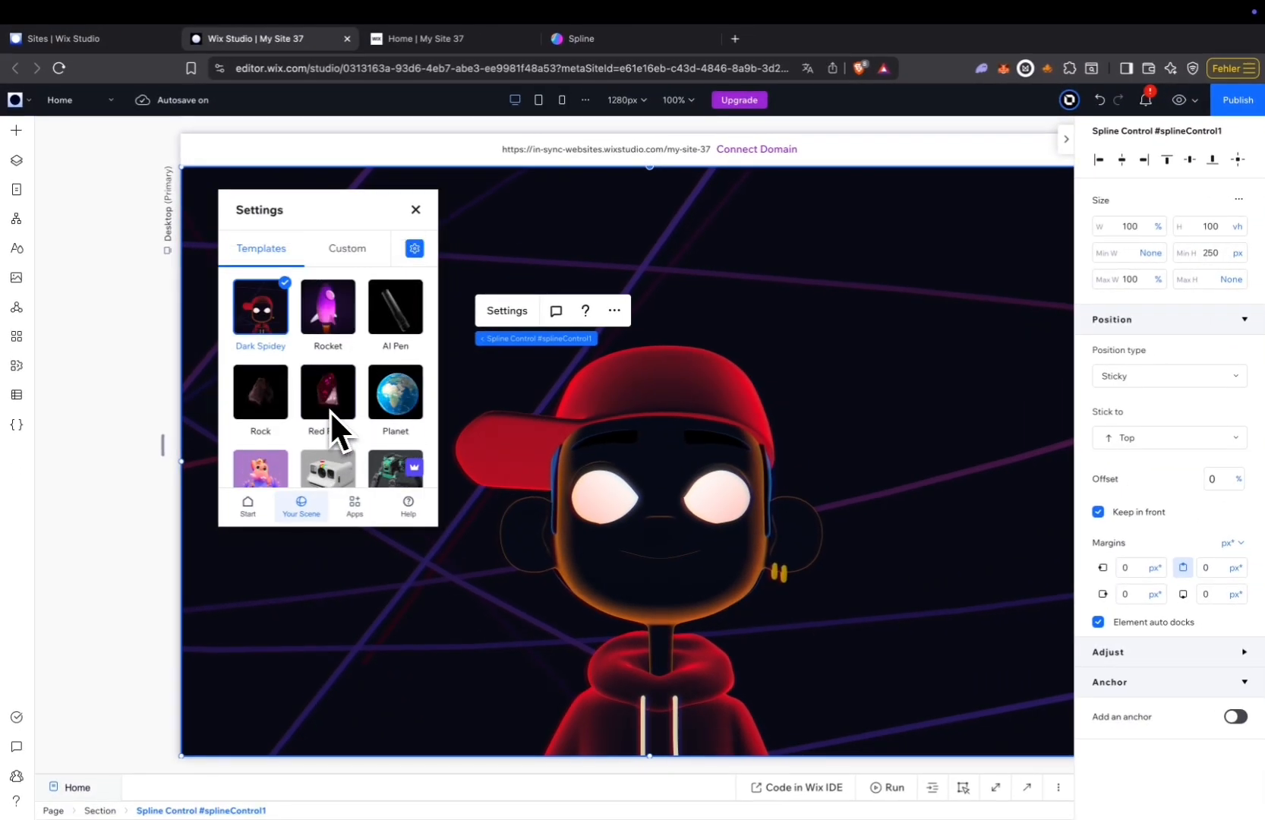
{"action": "left_click", "coordinate": [333, 322]}
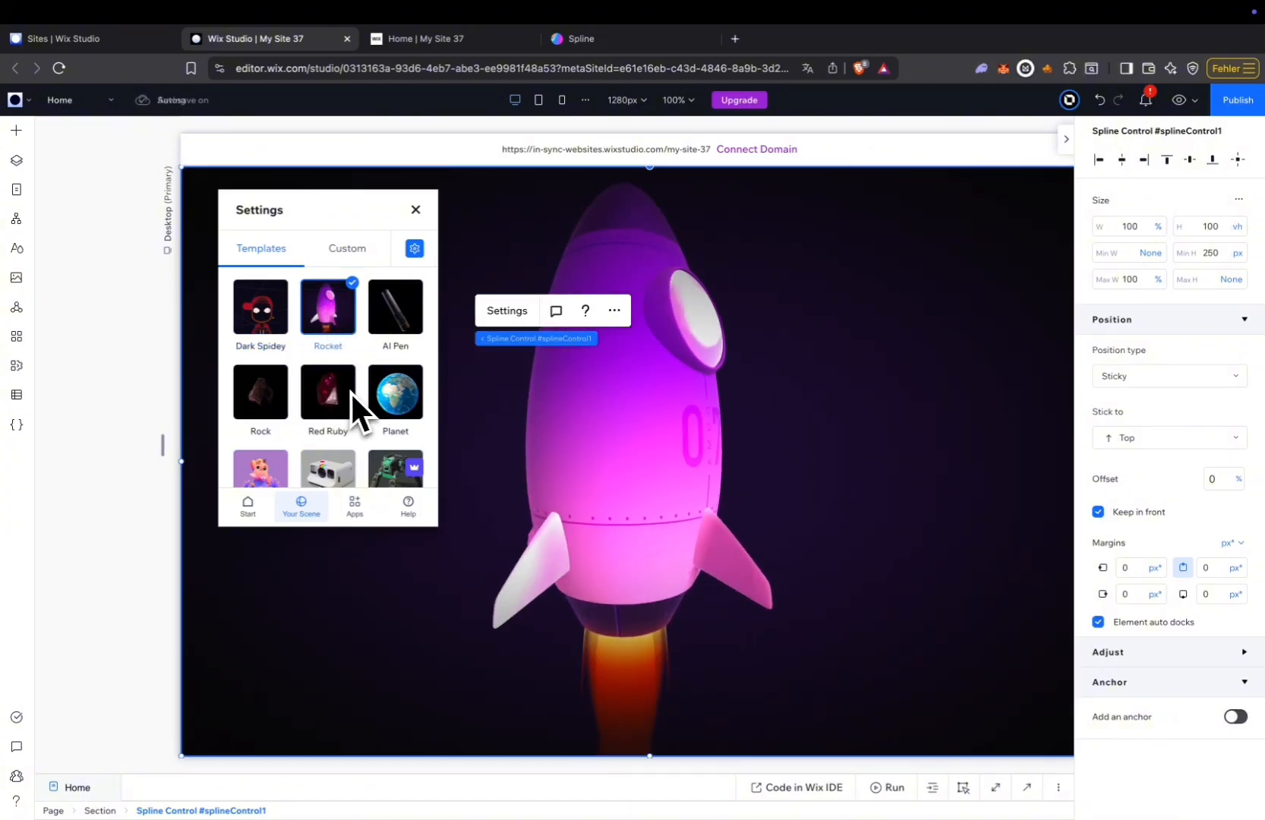
Enable scroll animation for the rocket scene and choose ROCKET MAIN as the animated element.
{"action": "left_click", "coordinate": [414, 249]}
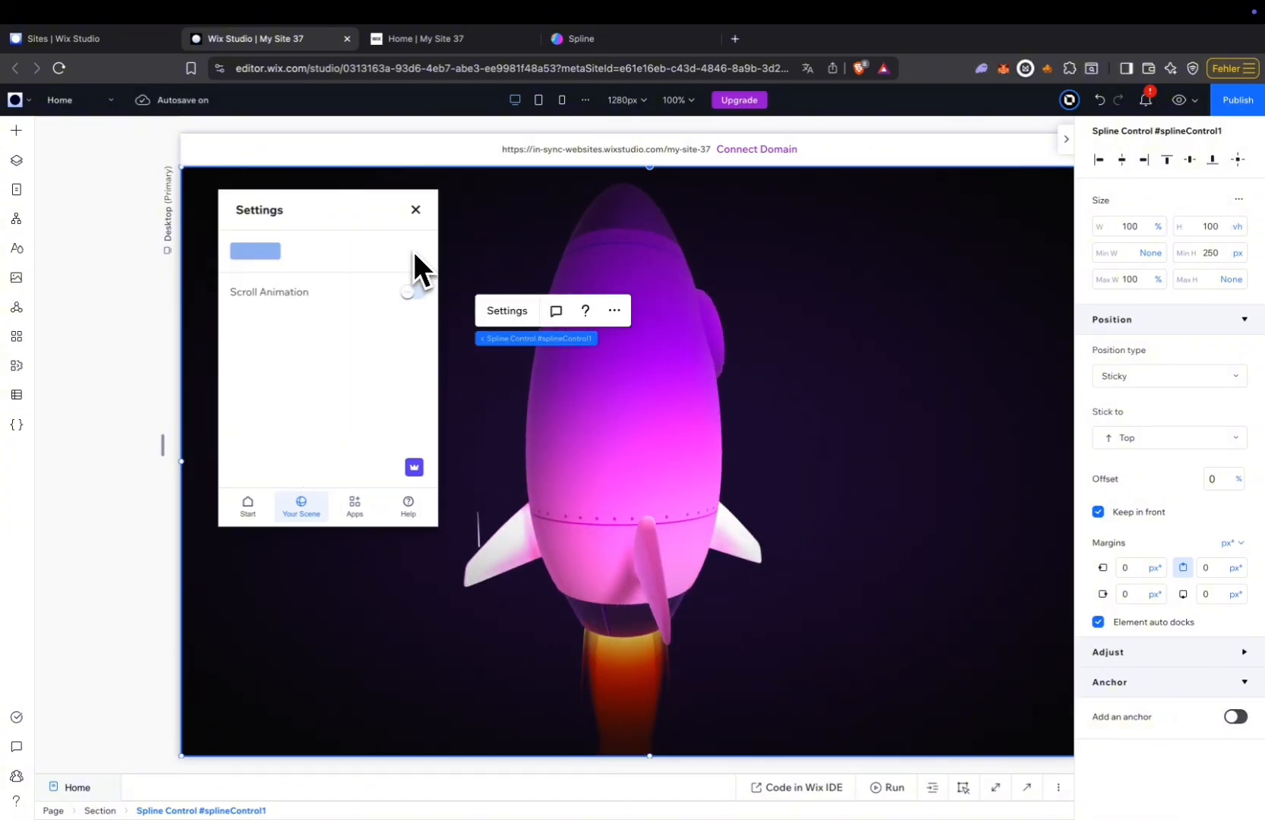
{"action": "left_click", "coordinate": [413, 292]}
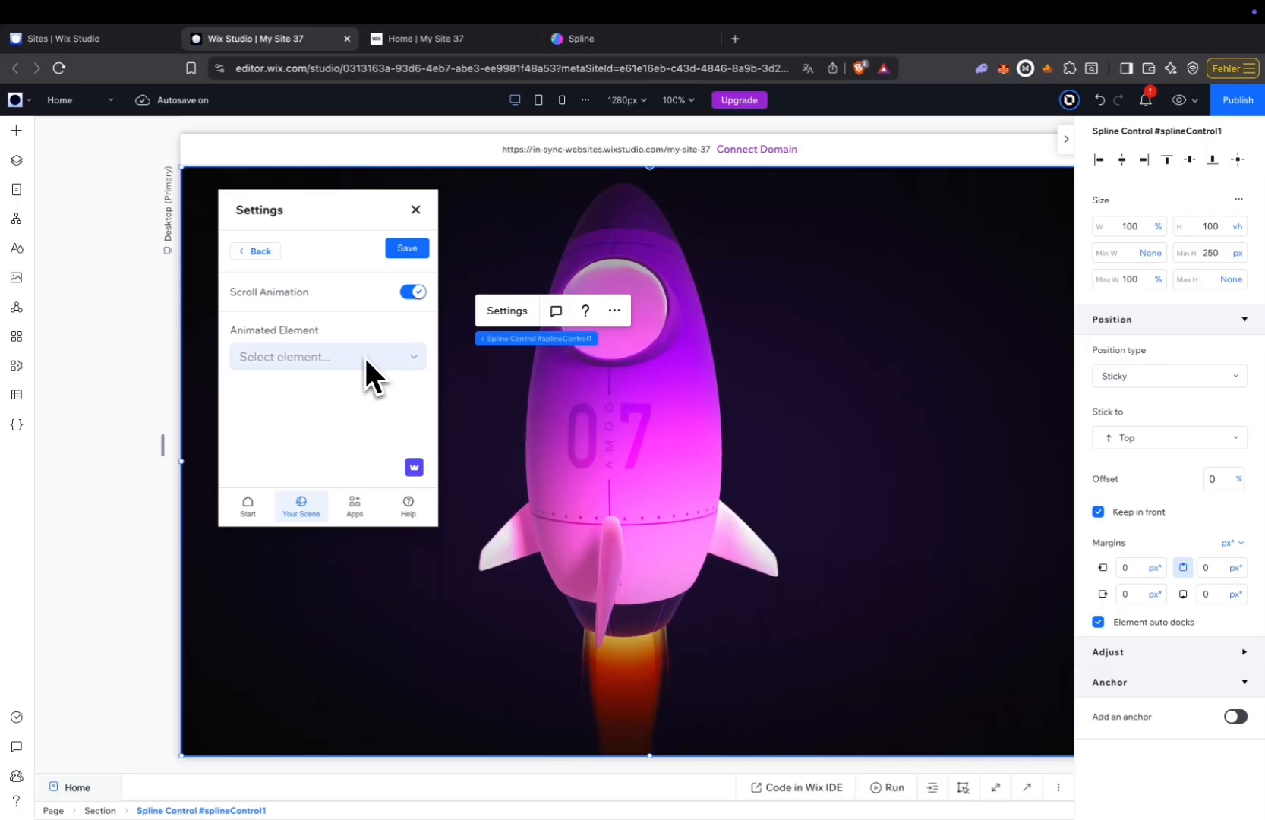
{"action": "left_click", "coordinate": [364, 357]}
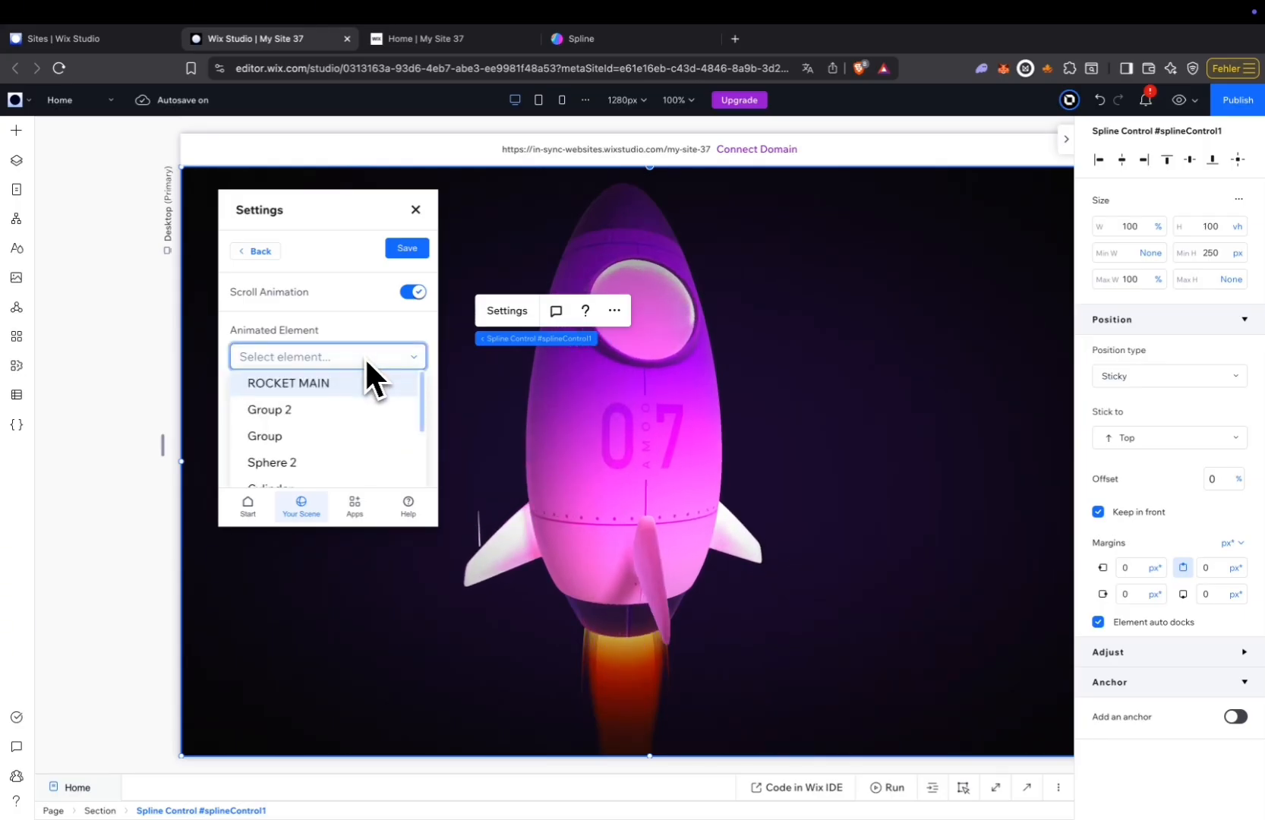
{"action": "left_click", "coordinate": [327, 383]}
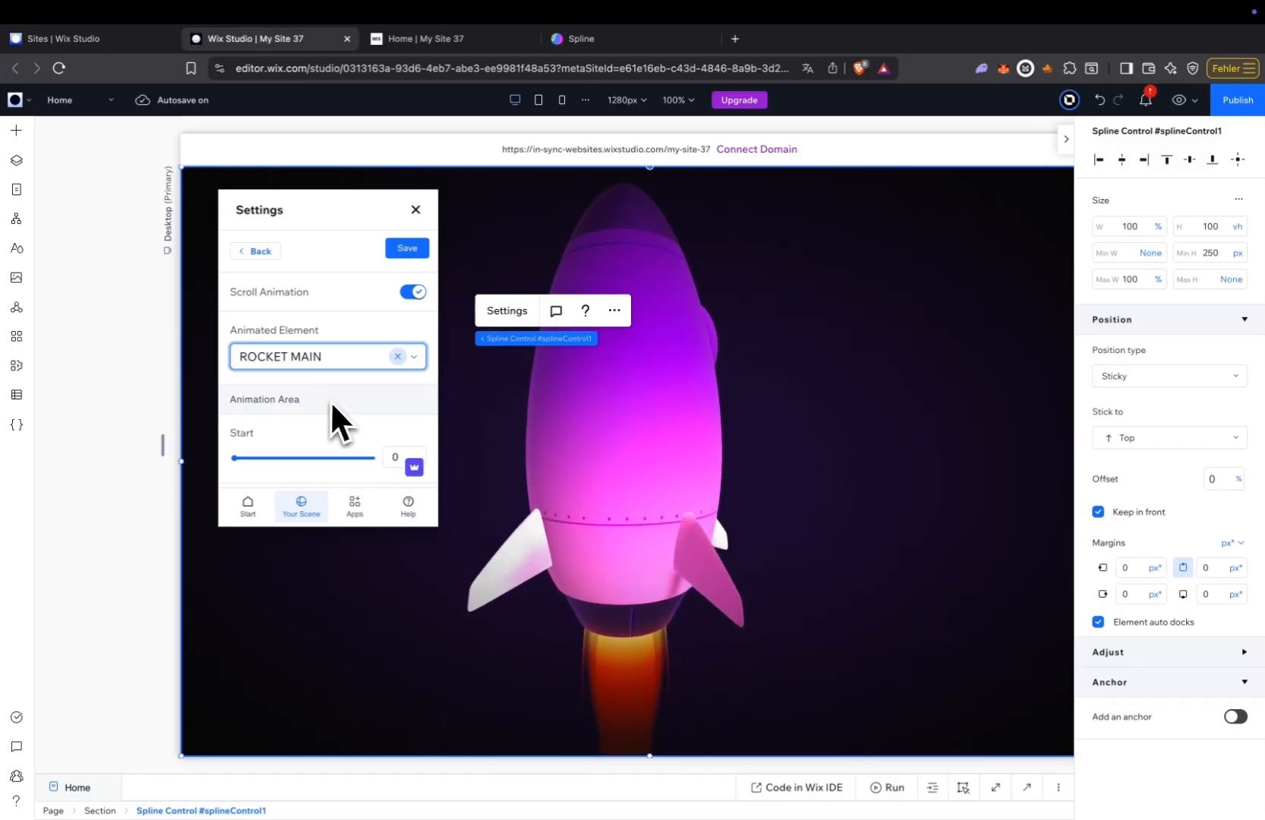
Set Rotate Y to 720 for the ROCKET MAIN scroll animation and save the animation settings.
{"action": "scroll", "coordinate": [332, 402], "scroll_direction": "down", "scroll_amount": 1}
{"action": "scroll", "coordinate": [334, 406], "scroll_direction": "down", "scroll_amount": 5}
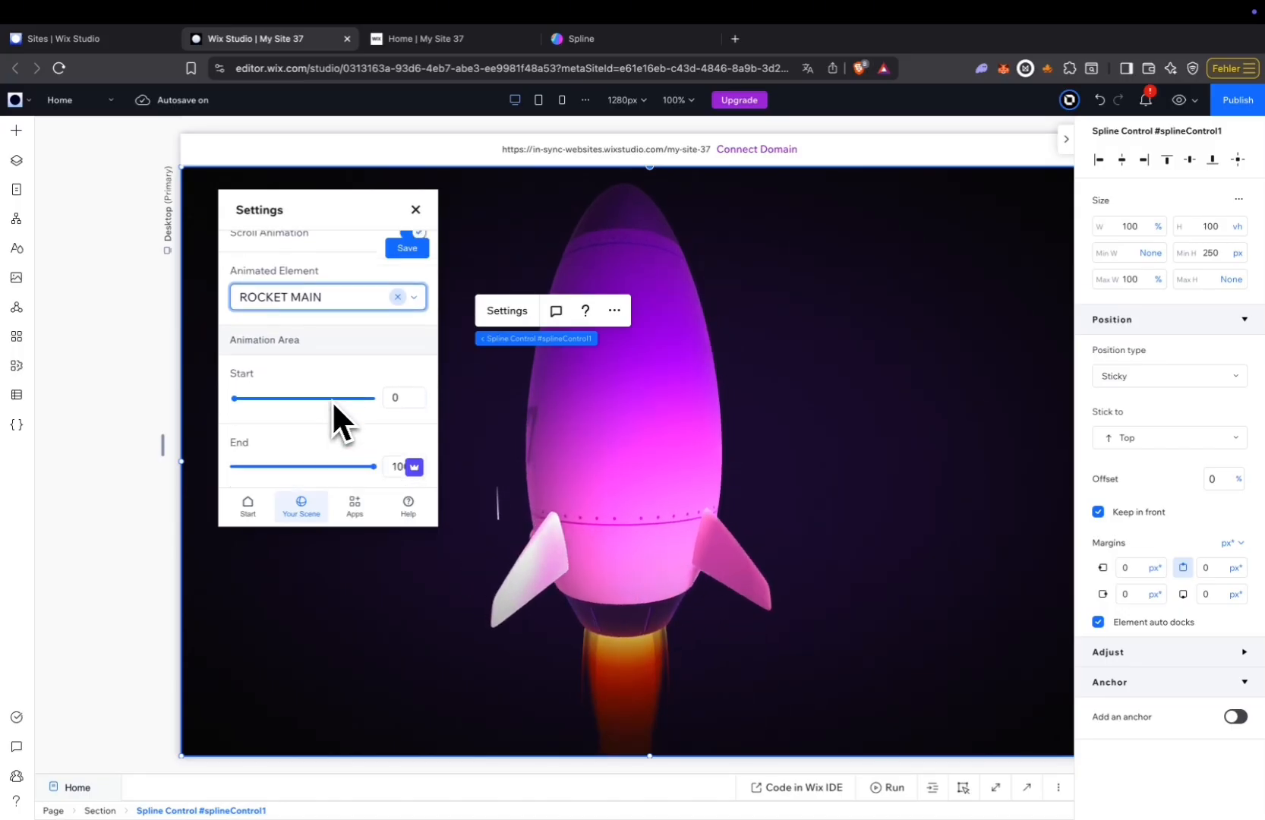
{"action": "scroll", "coordinate": [334, 406], "scroll_direction": "down", "scroll_amount": 5}
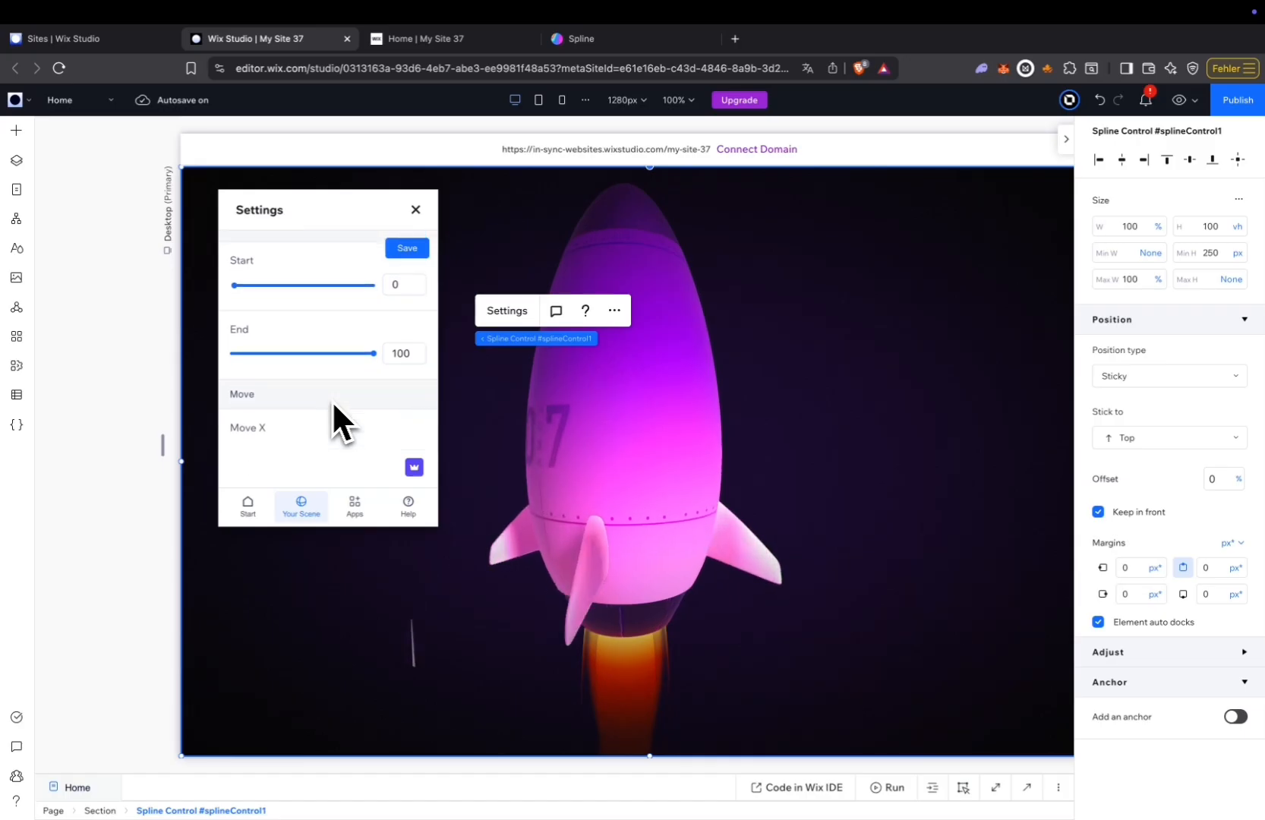
{"action": "scroll", "coordinate": [334, 407], "scroll_direction": "down", "scroll_amount": 1}
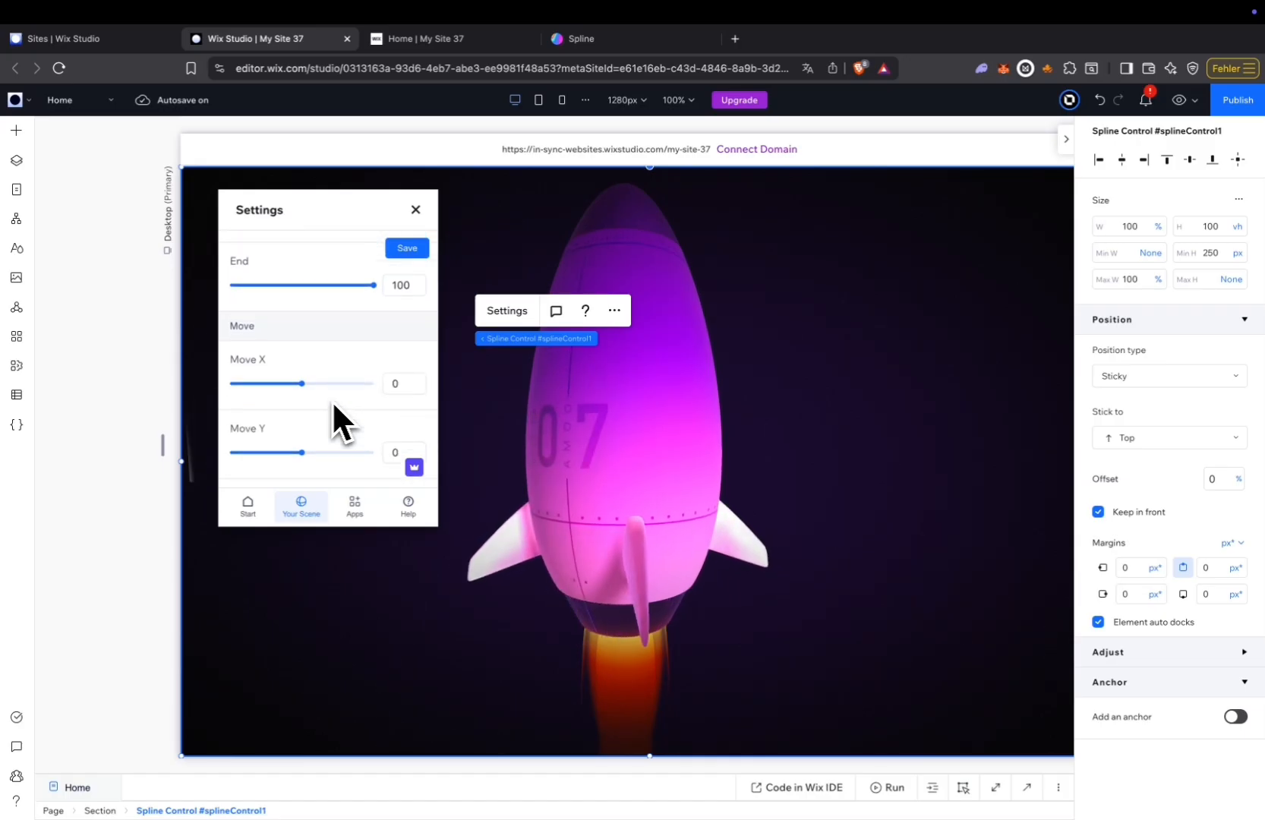
{"action": "scroll", "coordinate": [334, 406], "scroll_direction": "down", "scroll_amount": 2}
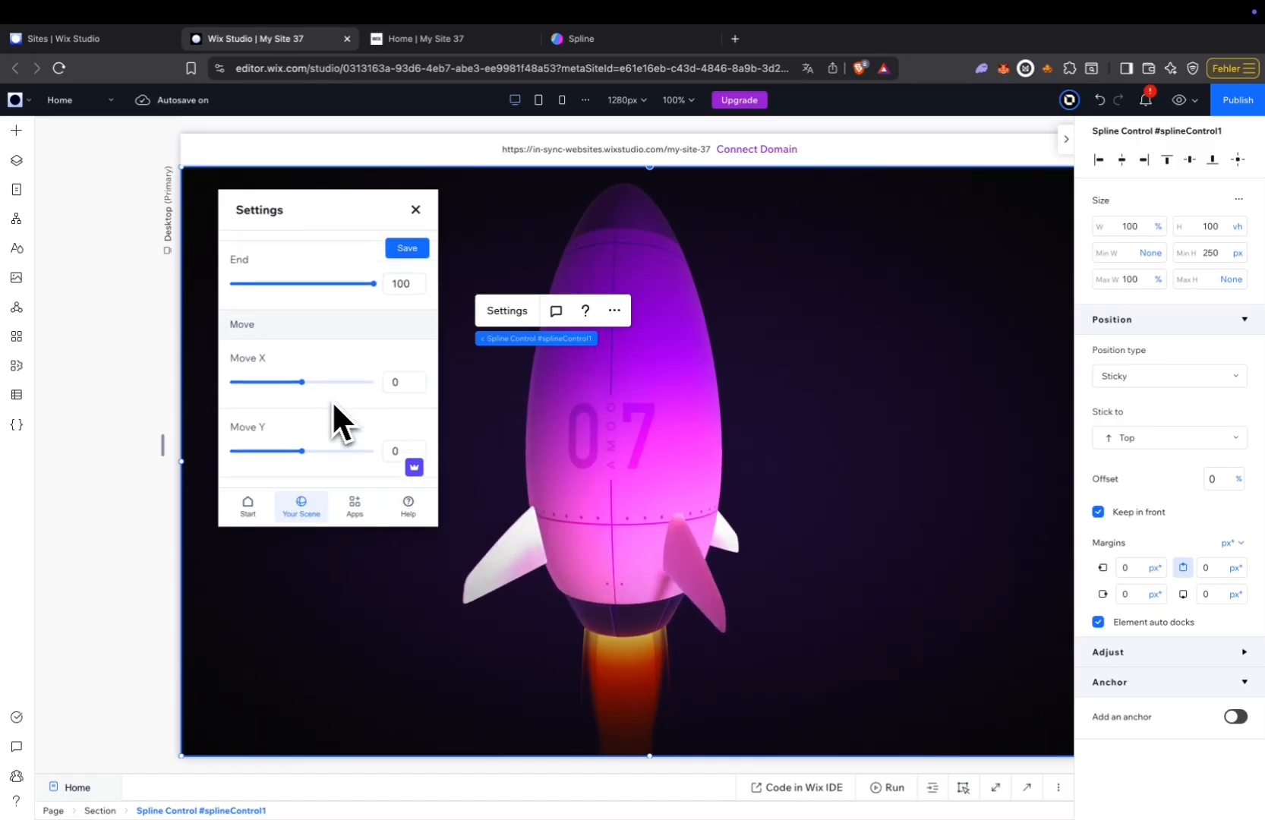
{"action": "scroll", "coordinate": [334, 406], "scroll_direction": "down", "scroll_amount": 2}
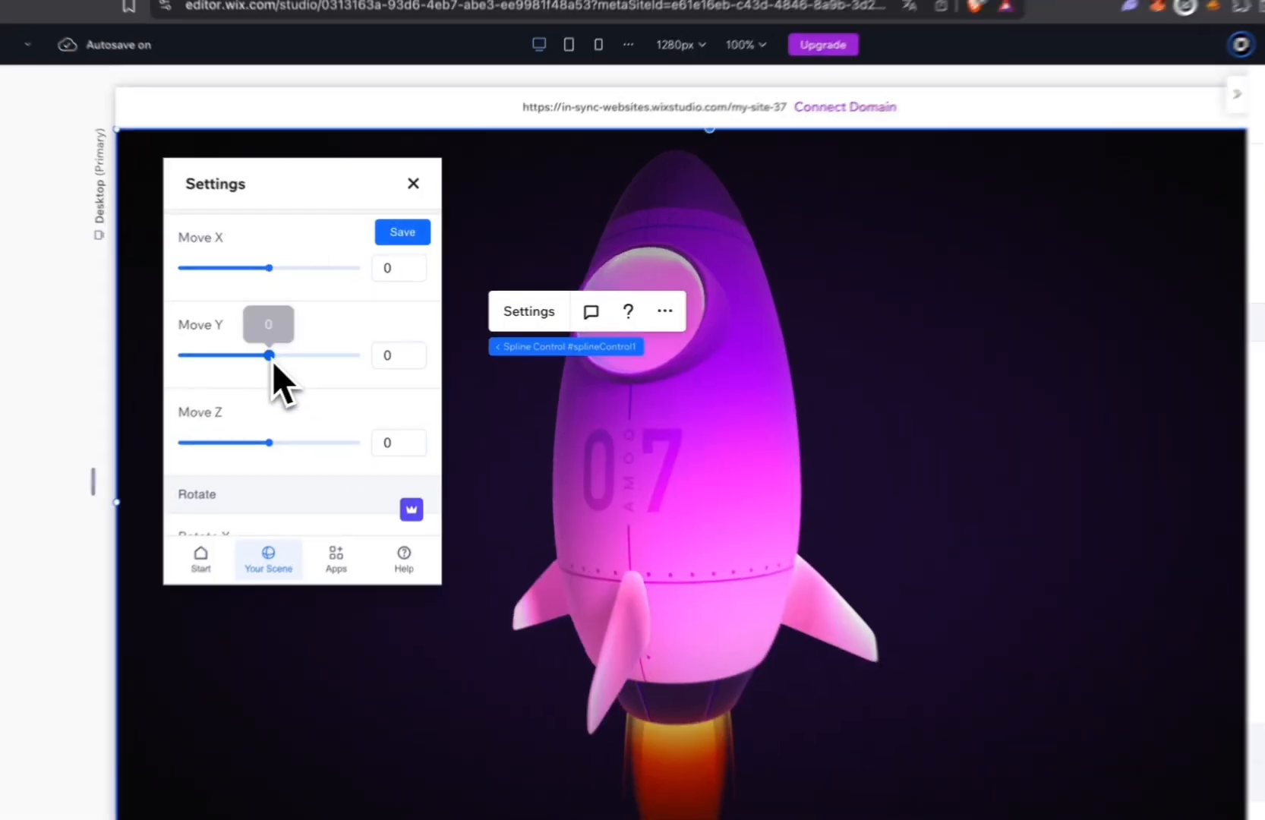
{"action": "left_click_drag", "start_coordinate": [303, 349], "coordinate": [296, 382]}
{"action": "scroll", "coordinate": [292, 432], "scroll_direction": "down", "scroll_amount": 4}
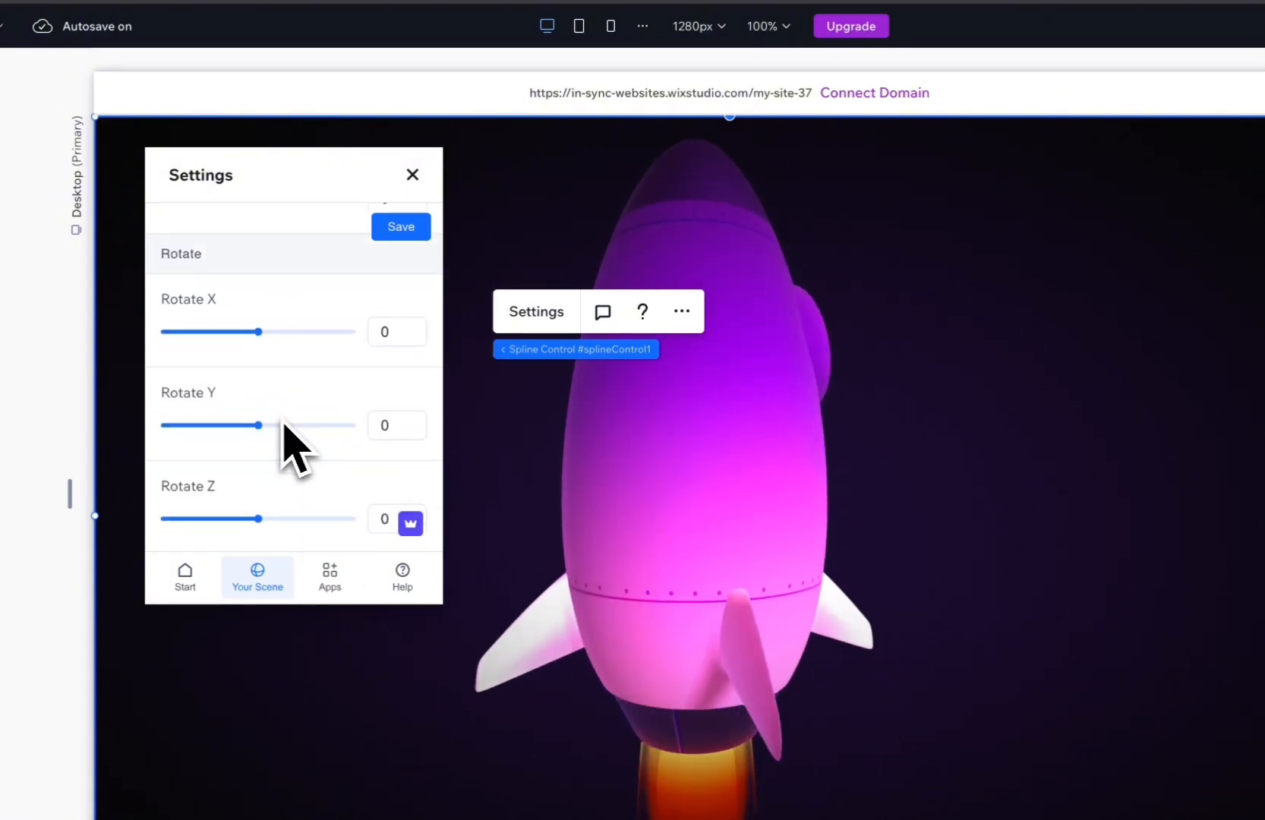
{"action": "left_click_drag", "start_coordinate": [258, 426], "coordinate": [369, 434]}
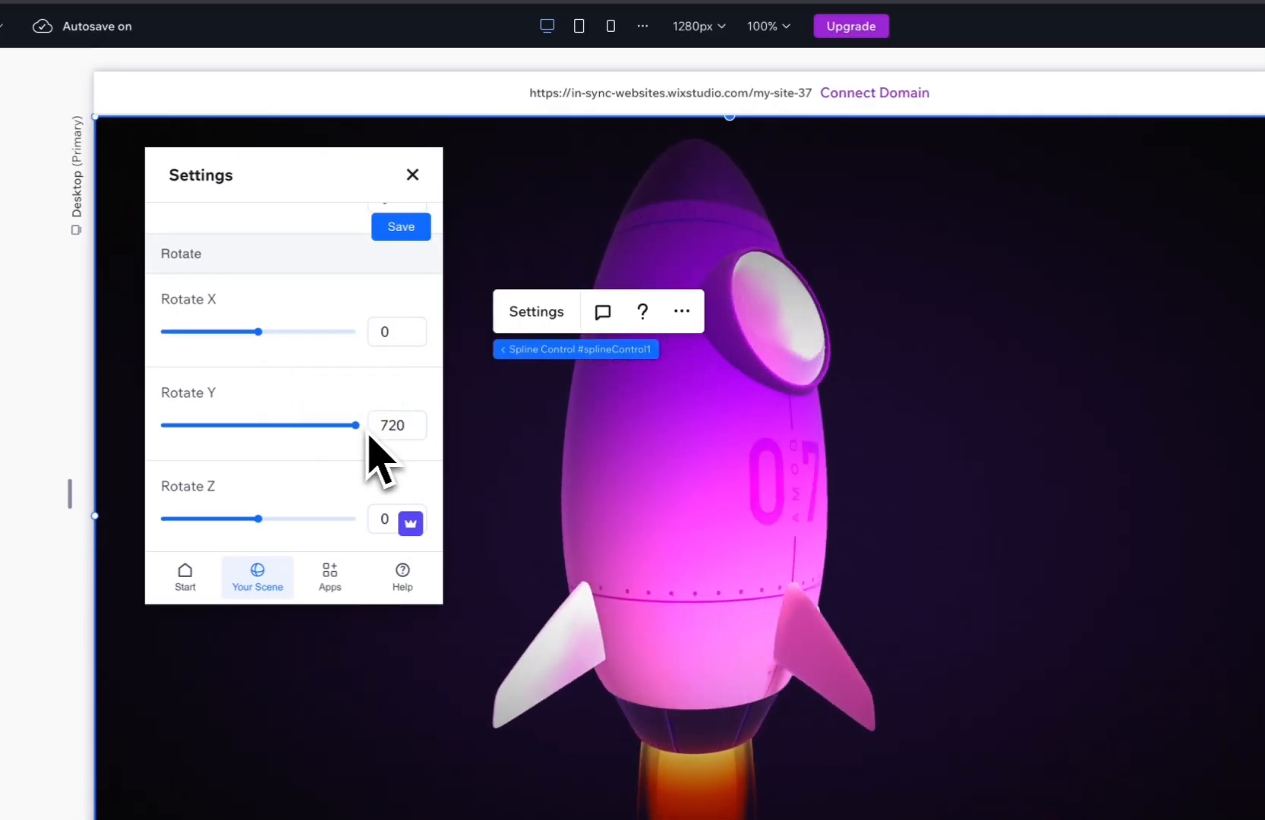
{"action": "left_click", "coordinate": [416, 236]}
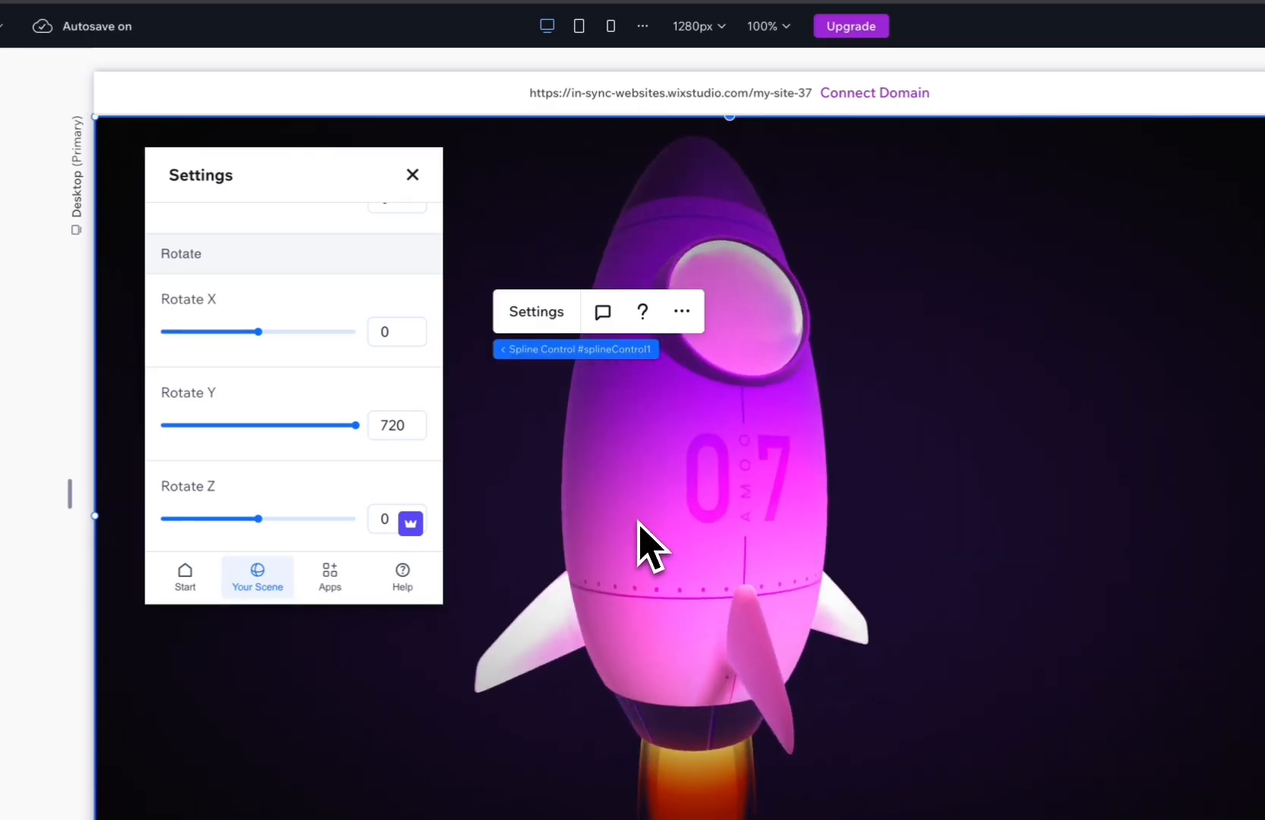
Publish the site and open its live page, closing the outdated site tab and the translation prompt.
{"action": "left_click", "coordinate": [644, 542]}
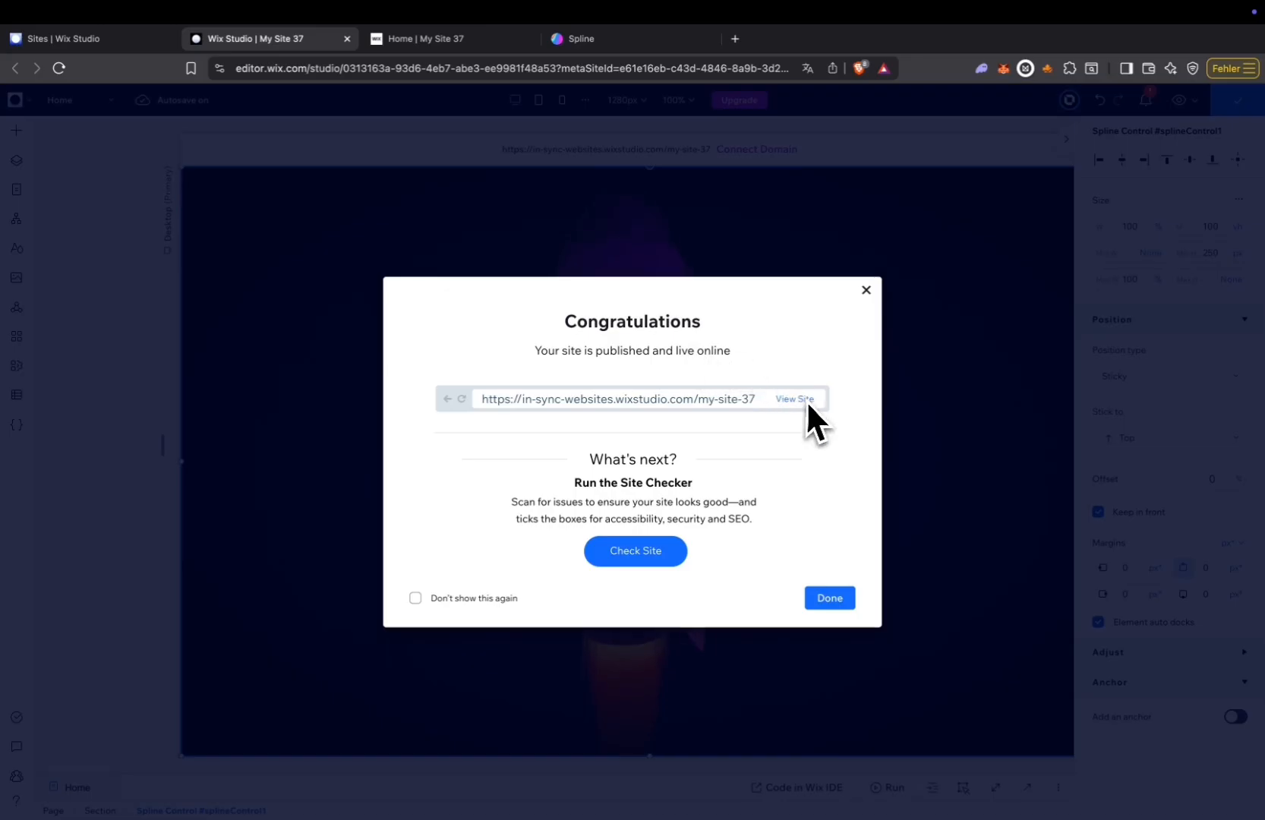
{"action": "left_click", "coordinate": [794, 398]}
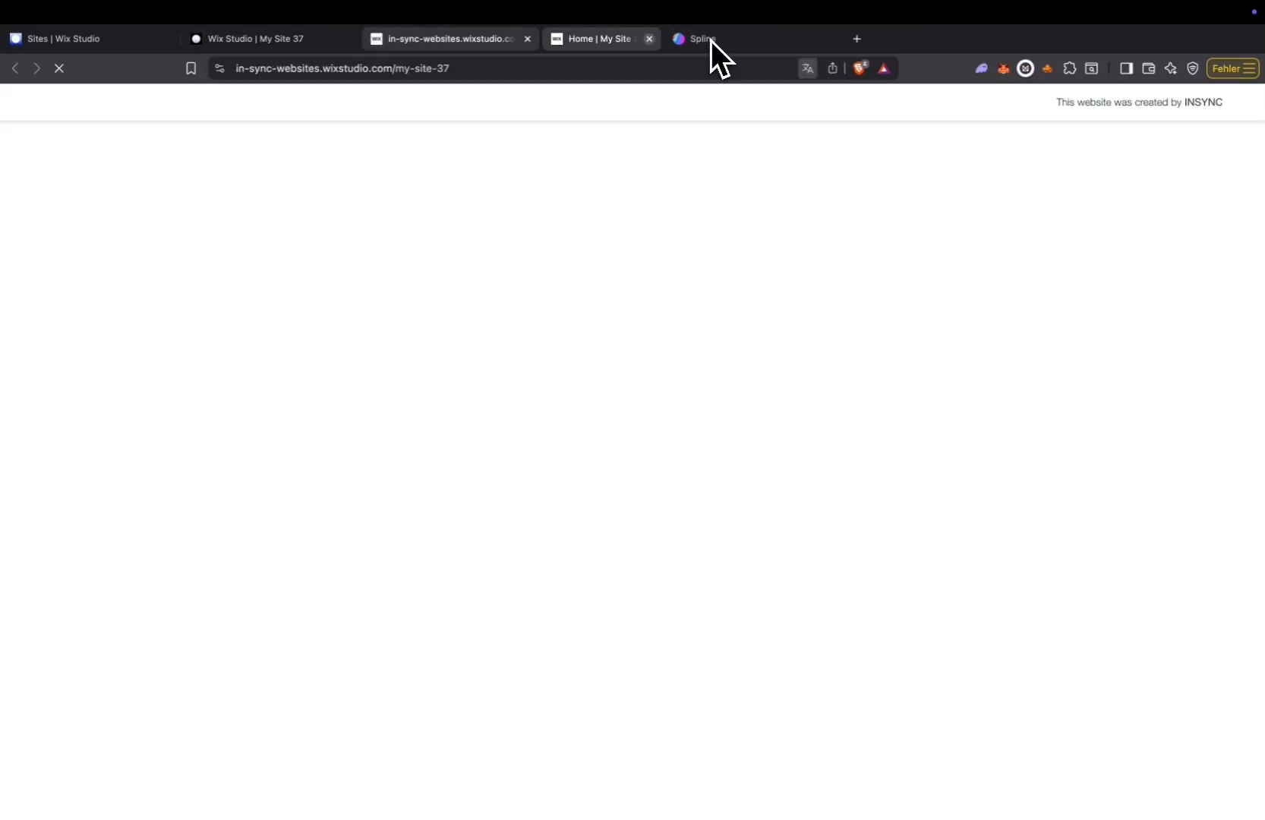
{"action": "left_click", "coordinate": [710, 39]}
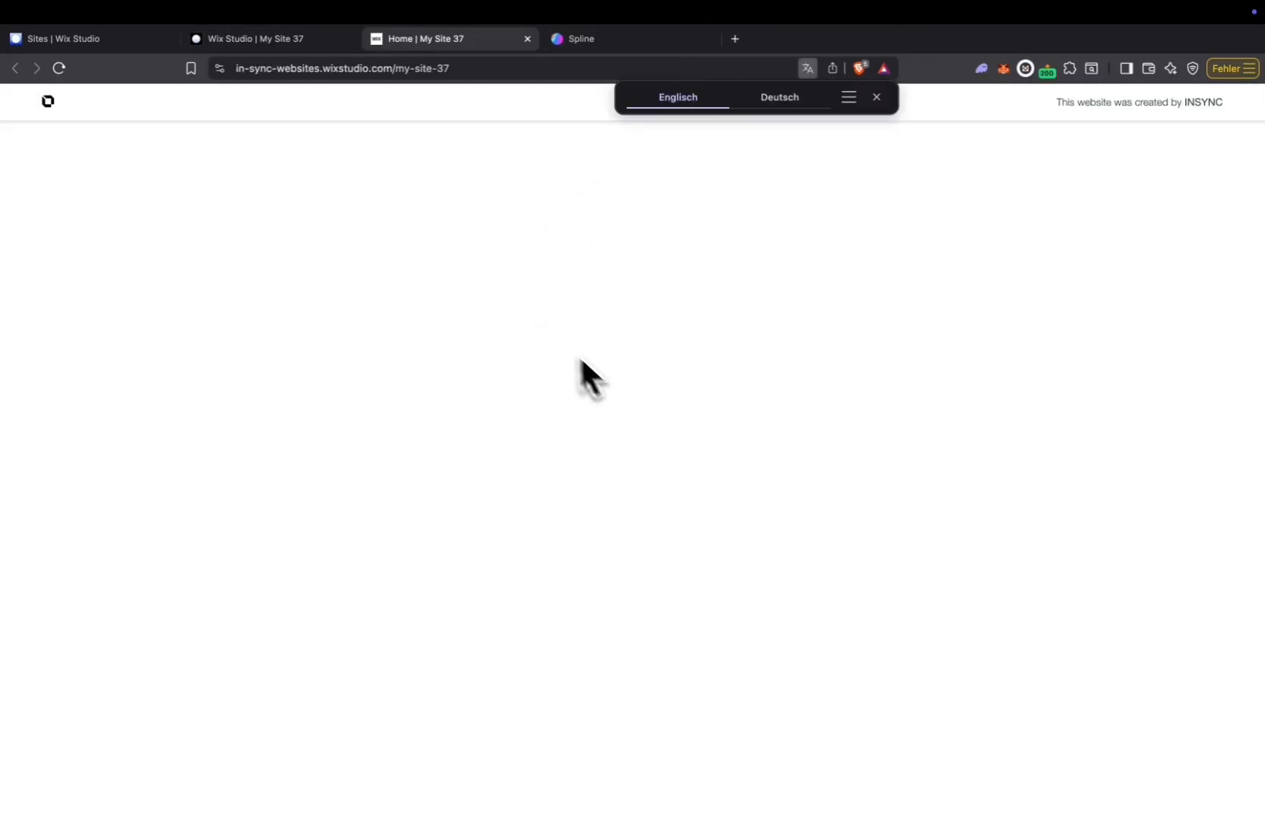
{"action": "left_click", "coordinate": [874, 98]}
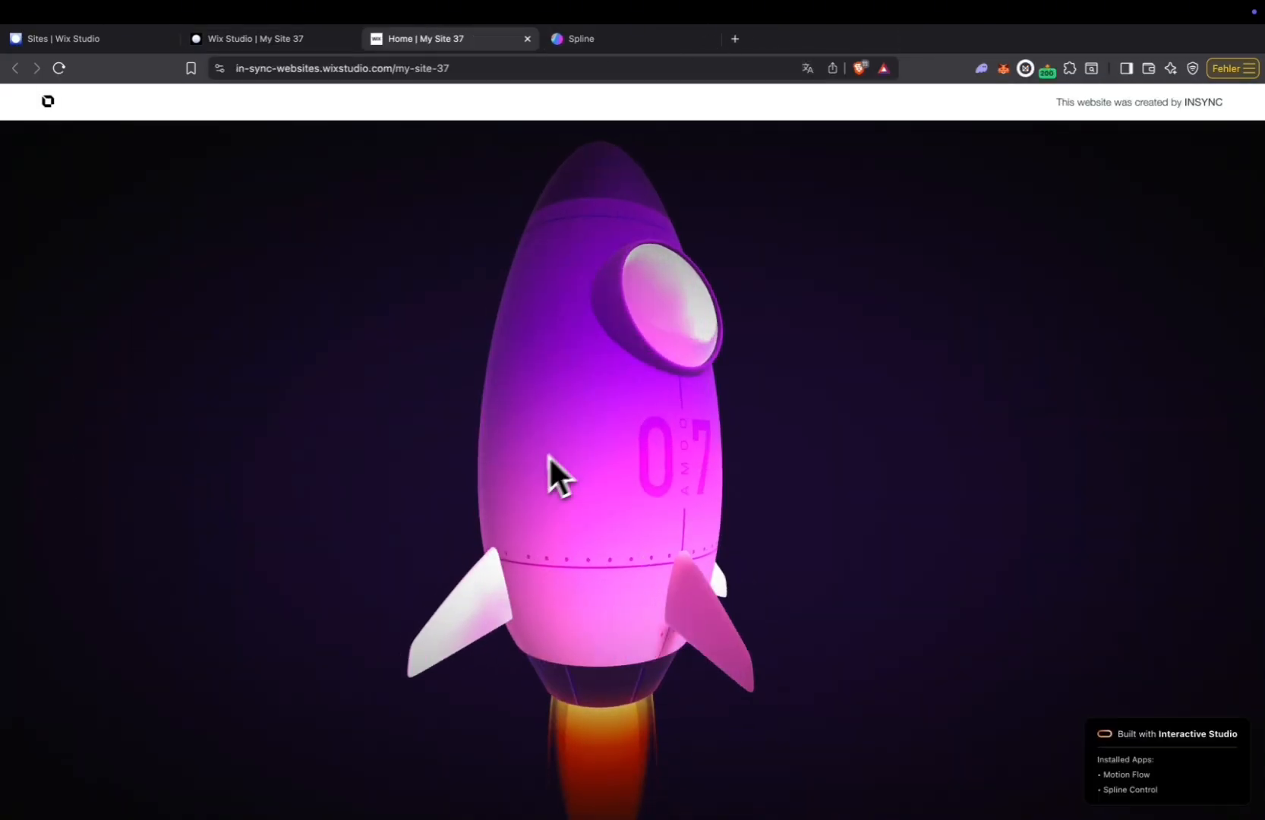
Examine the rocket's movement and rotation on the live page by going through the page repeatedly.
{"action": "scroll", "coordinate": [573, 492], "scroll_direction": "down", "scroll_amount": 5}
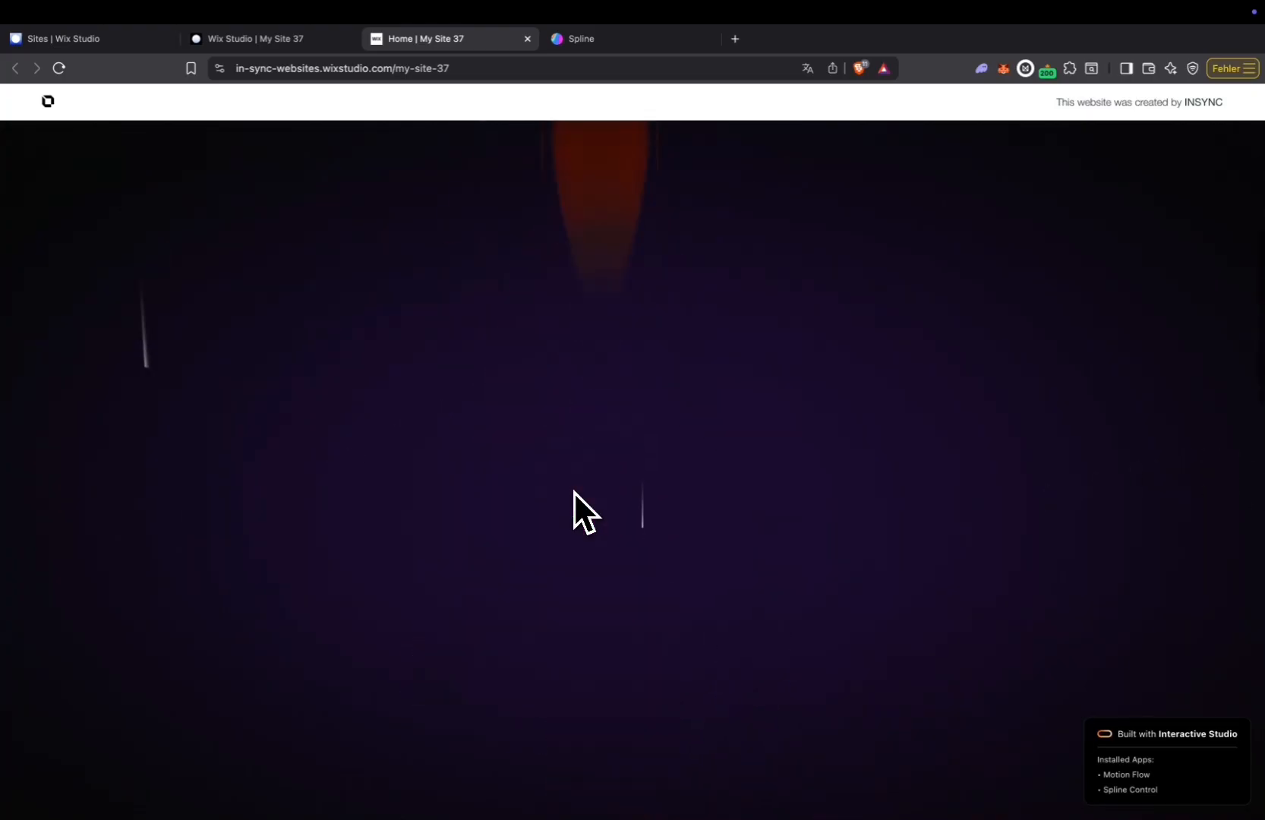
{"action": "scroll", "coordinate": [574, 491], "scroll_direction": "up", "scroll_amount": 5}
{"action": "scroll", "coordinate": [573, 491], "scroll_direction": "down", "scroll_amount": 5}
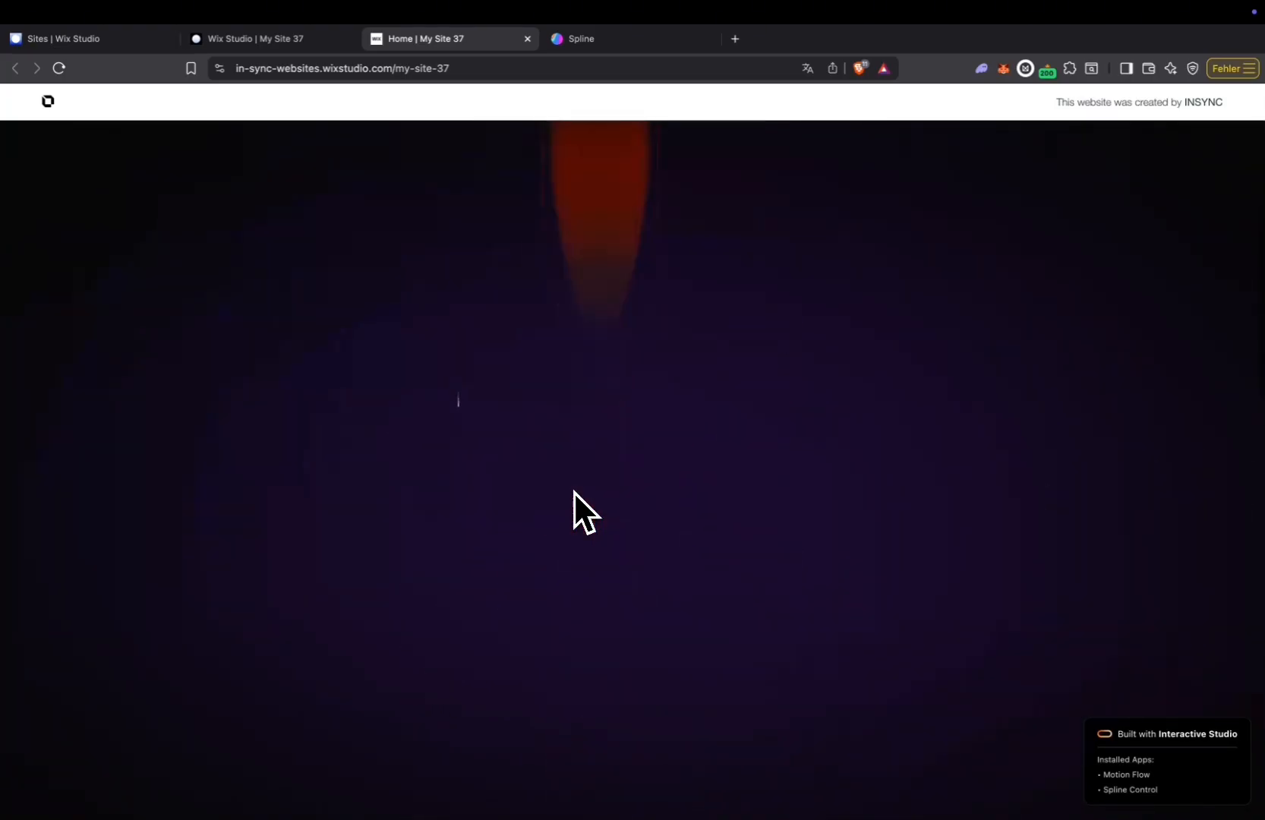
{"action": "scroll", "coordinate": [573, 491], "scroll_direction": "up", "scroll_amount": 5}
{"action": "scroll", "coordinate": [573, 491], "scroll_direction": "down", "scroll_amount": 5}
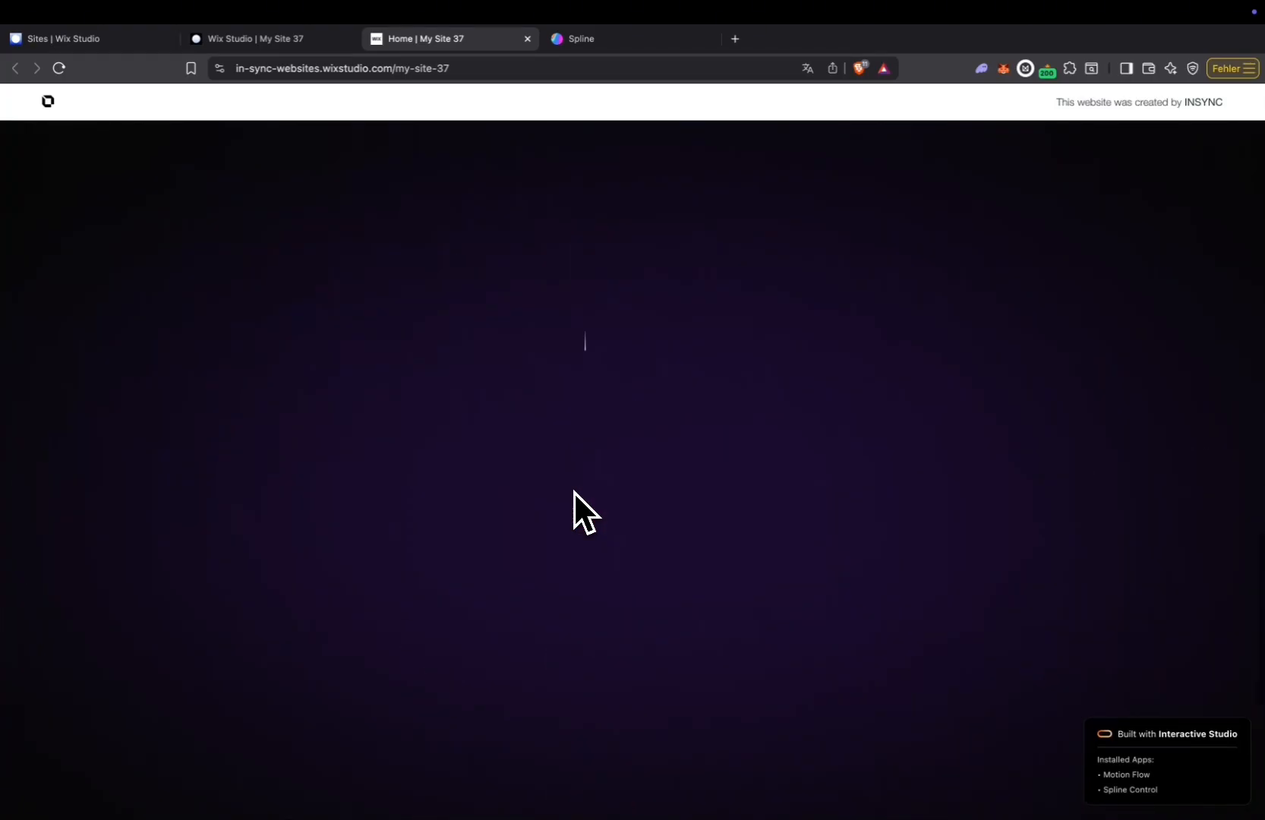
{"action": "scroll", "coordinate": [573, 491], "scroll_direction": "up", "scroll_amount": 4}
{"action": "scroll", "coordinate": [573, 491], "scroll_direction": "up", "scroll_amount": 4}
{"action": "scroll", "coordinate": [573, 491], "scroll_direction": "down", "scroll_amount": 5}
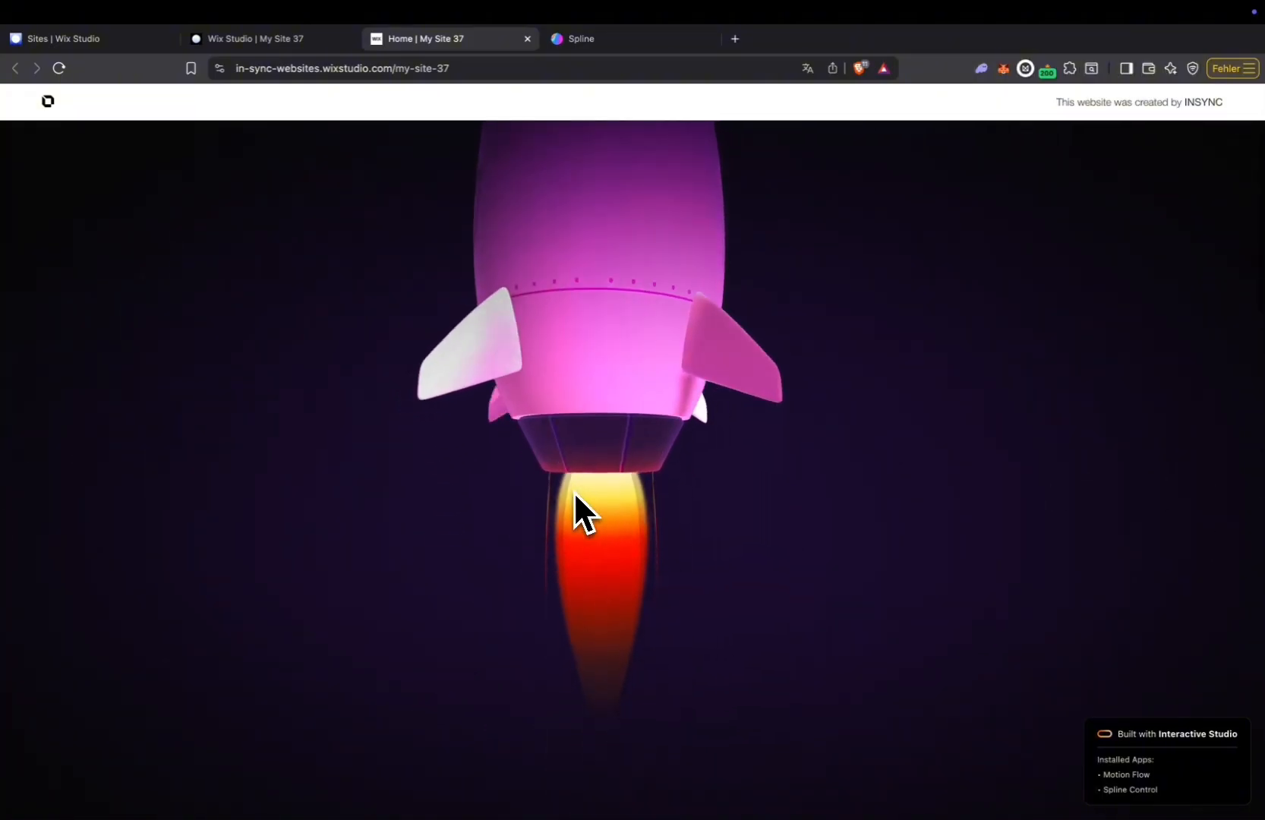
{"action": "scroll", "coordinate": [573, 492], "scroll_direction": "up", "scroll_amount": 4}
Return to the Wix Studio editor, dismiss the publish confirmation and open the rocket scene's scroll animation settings.
{"action": "left_click", "coordinate": [282, 41]}
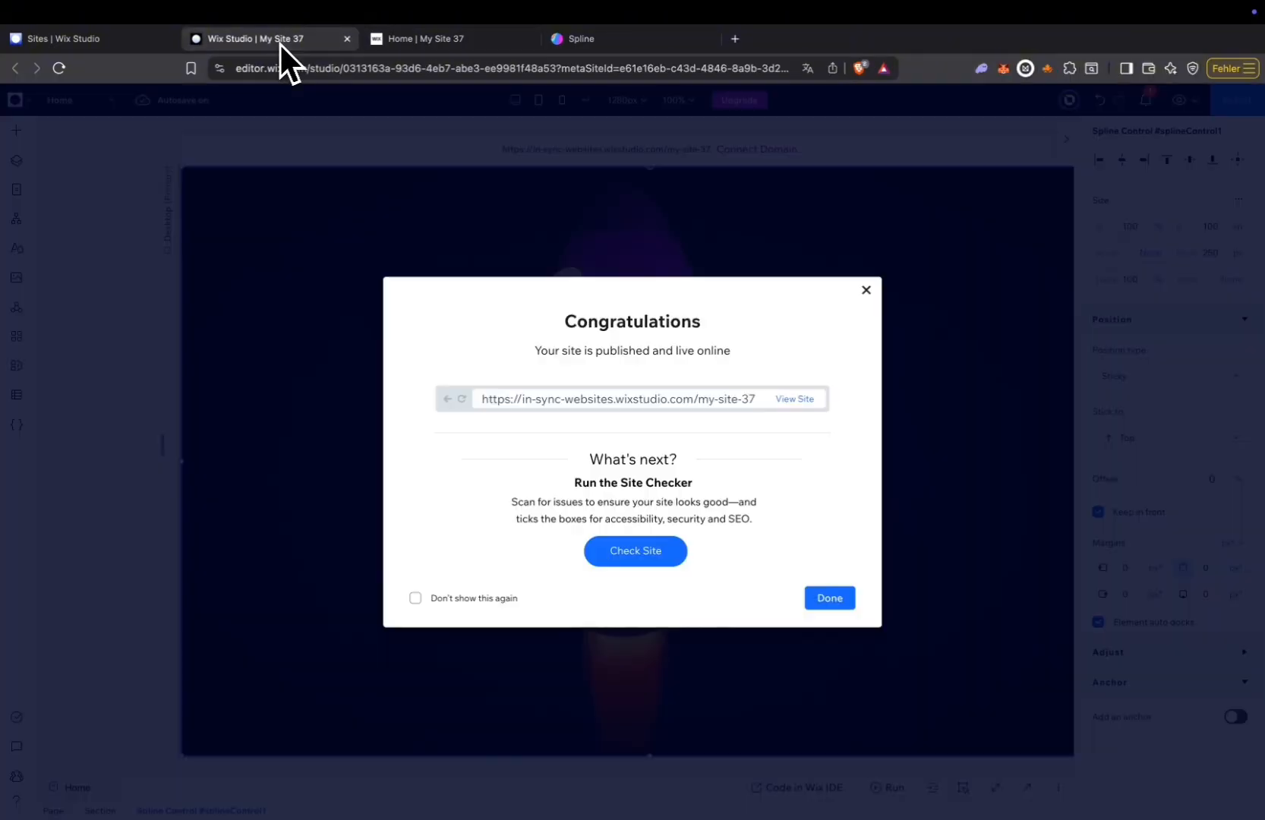
{"action": "left_click", "coordinate": [829, 598]}
{"action": "left_click", "coordinate": [440, 363]}
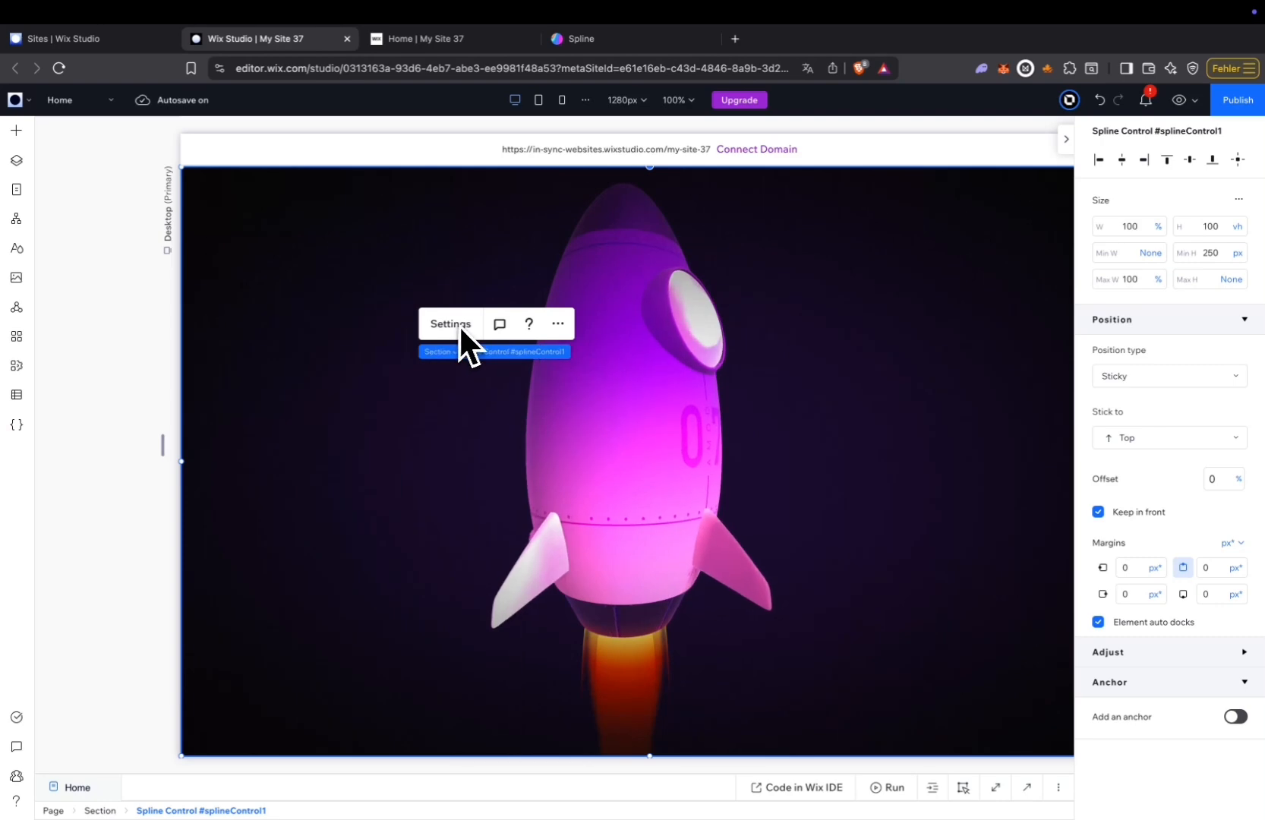
{"action": "left_click", "coordinate": [454, 324]}
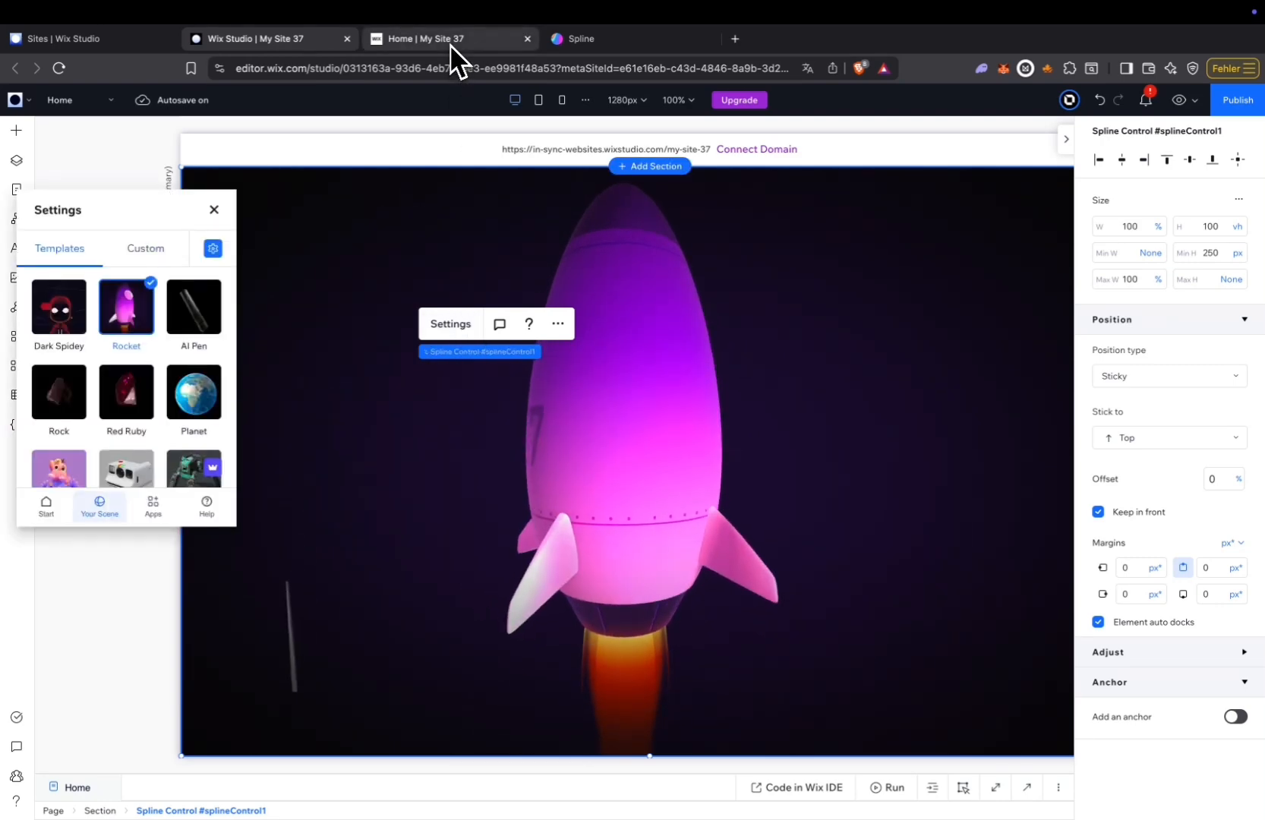
{"action": "left_click", "coordinate": [449, 39]}
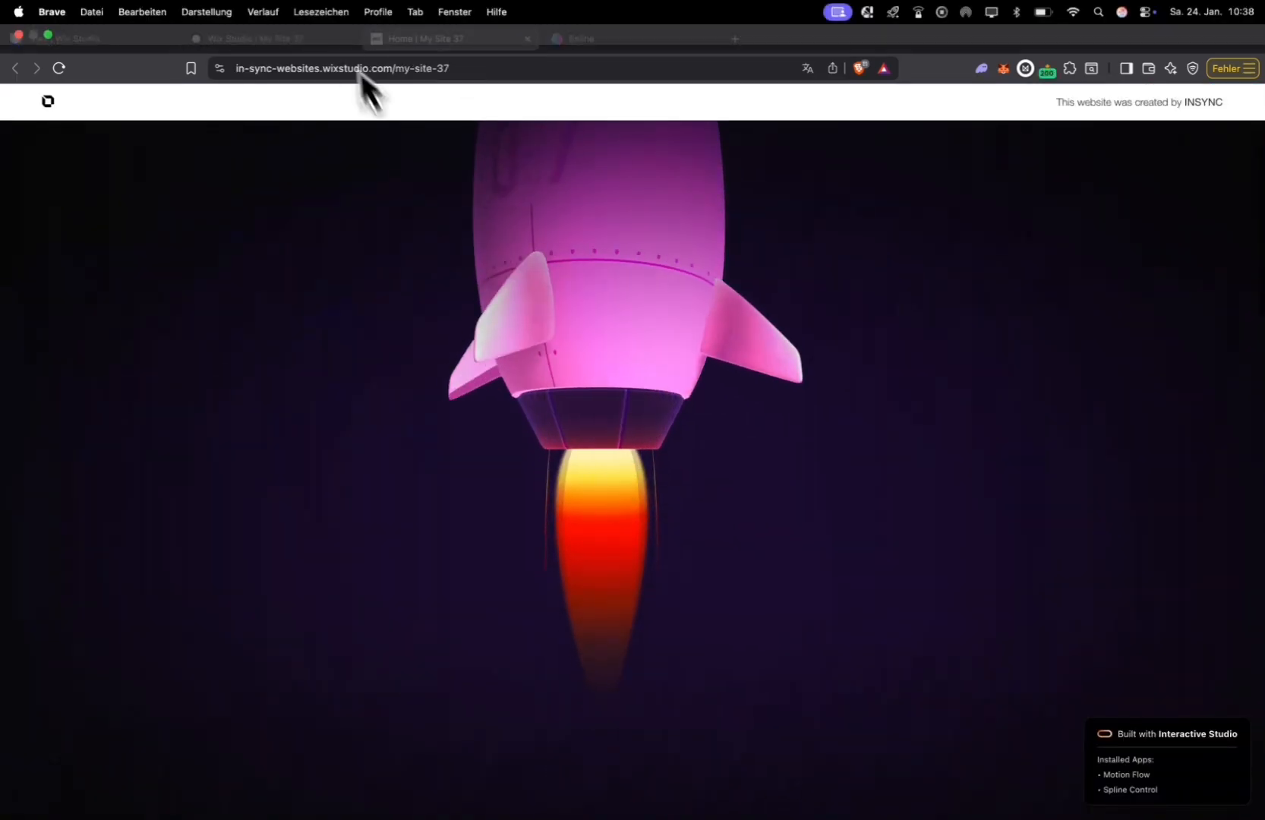
{"action": "left_click", "coordinate": [284, 43]}
{"action": "left_click", "coordinate": [213, 248]}
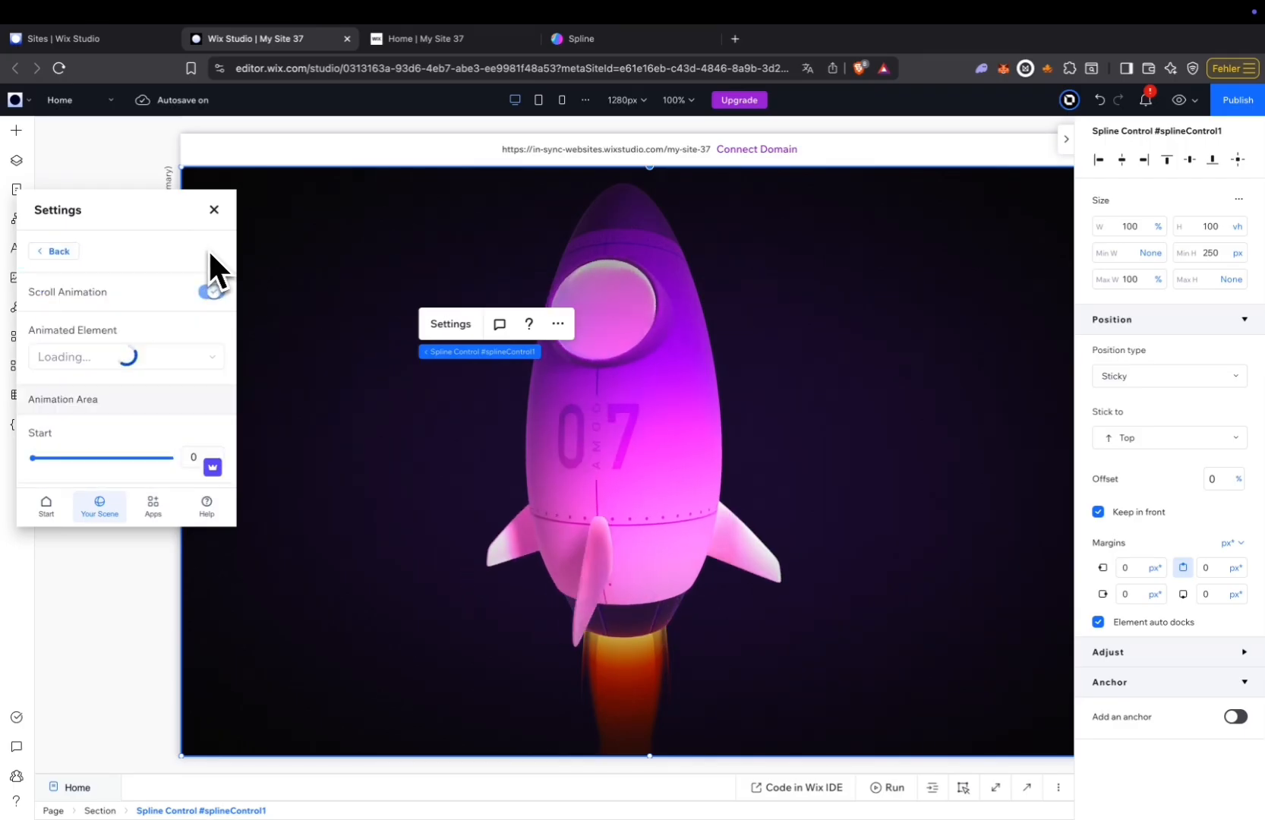
Set Move Y to 306 for the rocket's scroll animation, save it and close the Spline Control settings.
{"action": "scroll", "coordinate": [128, 373], "scroll_direction": "down", "scroll_amount": 3}
{"action": "scroll", "coordinate": [128, 373], "scroll_direction": "down", "scroll_amount": 3}
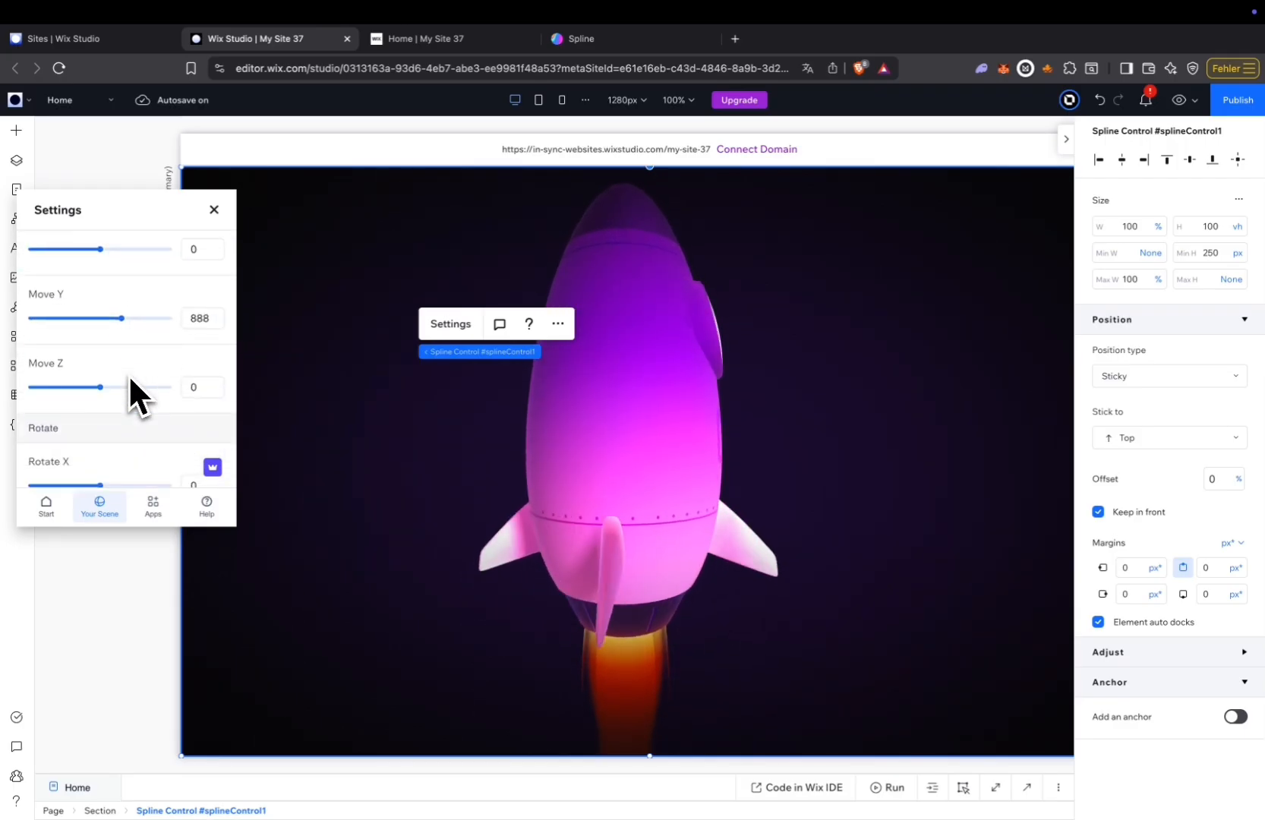
{"action": "left_click", "coordinate": [115, 317]}
{"action": "left_click_drag", "start_coordinate": [109, 316], "coordinate": [108, 319]}
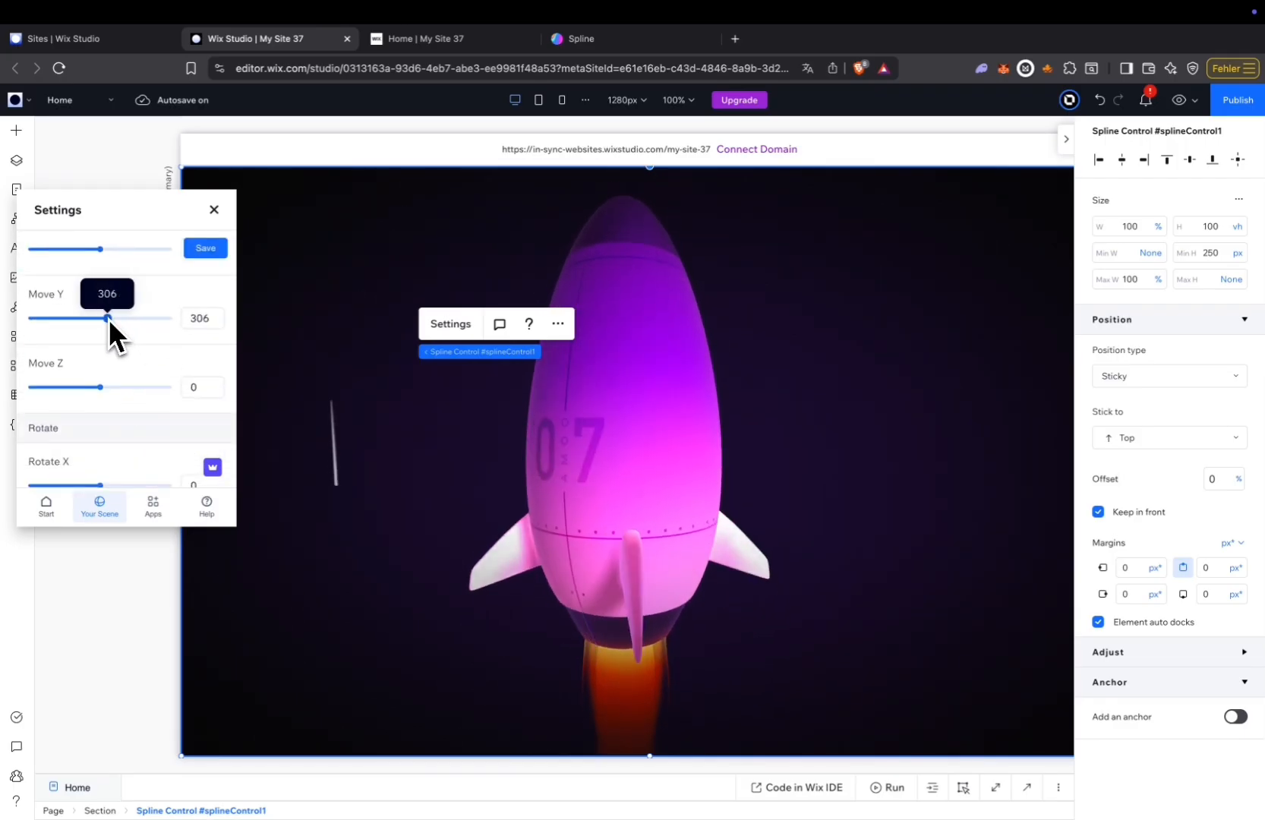
{"action": "left_click", "coordinate": [199, 249]}
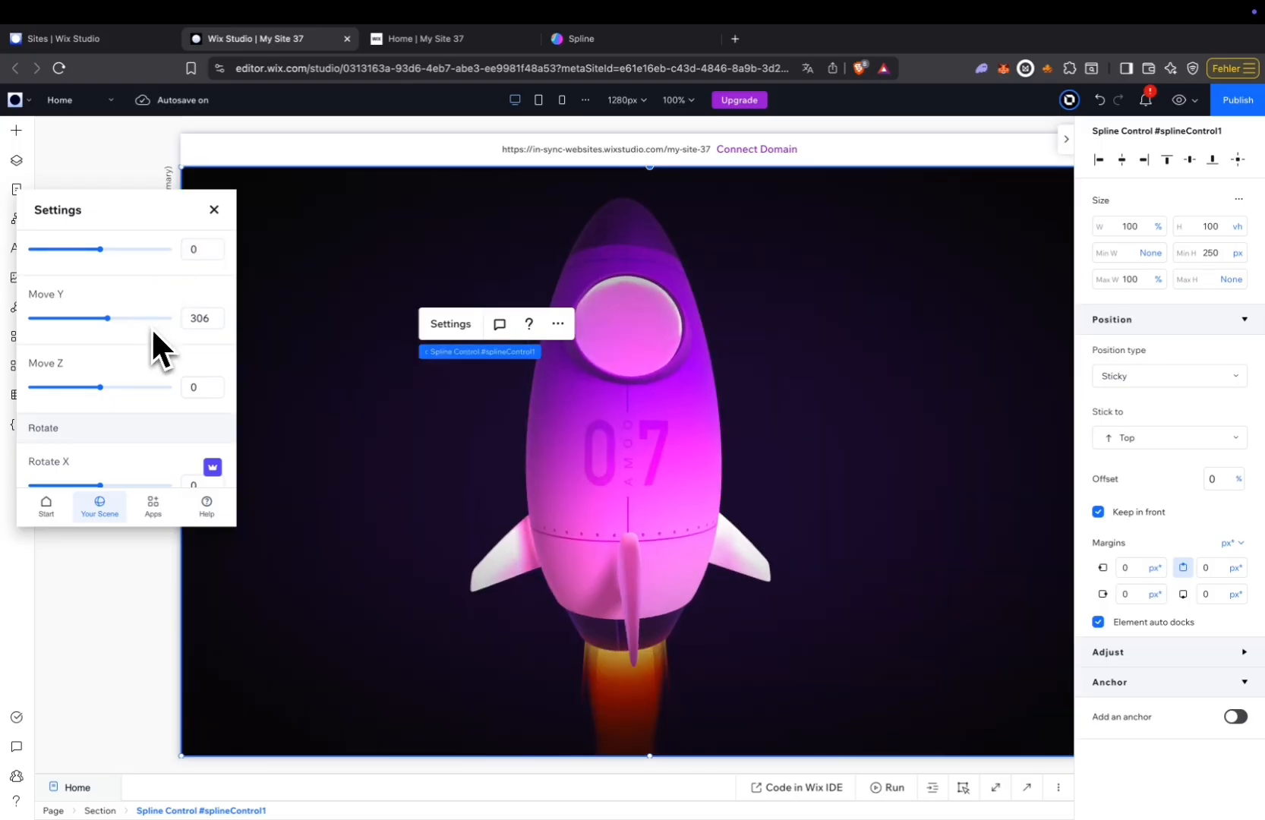
{"action": "scroll", "coordinate": [93, 281], "scroll_direction": "up", "scroll_amount": 10}
{"action": "left_click", "coordinate": [54, 250]}
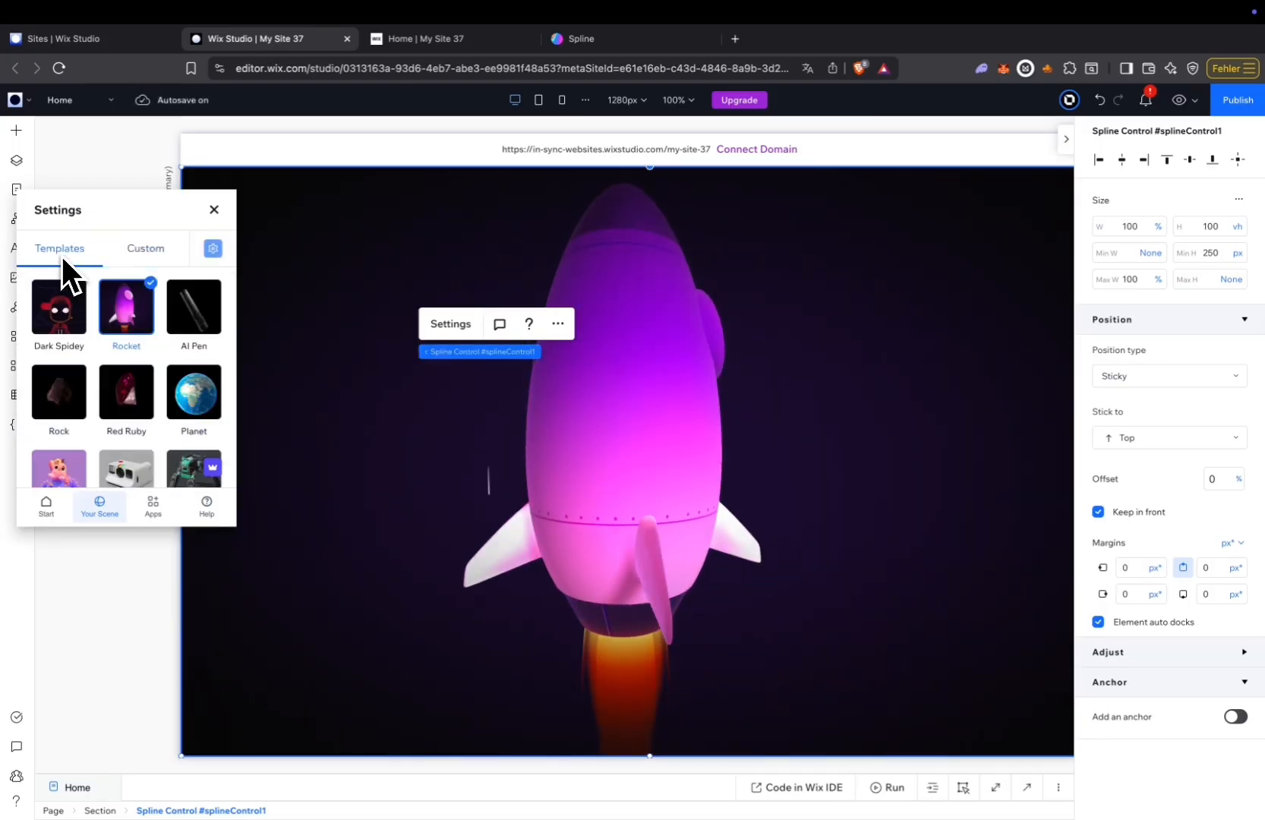
{"action": "scroll", "coordinate": [114, 318], "scroll_direction": "down", "scroll_amount": 5}
{"action": "left_click", "coordinate": [214, 209]}
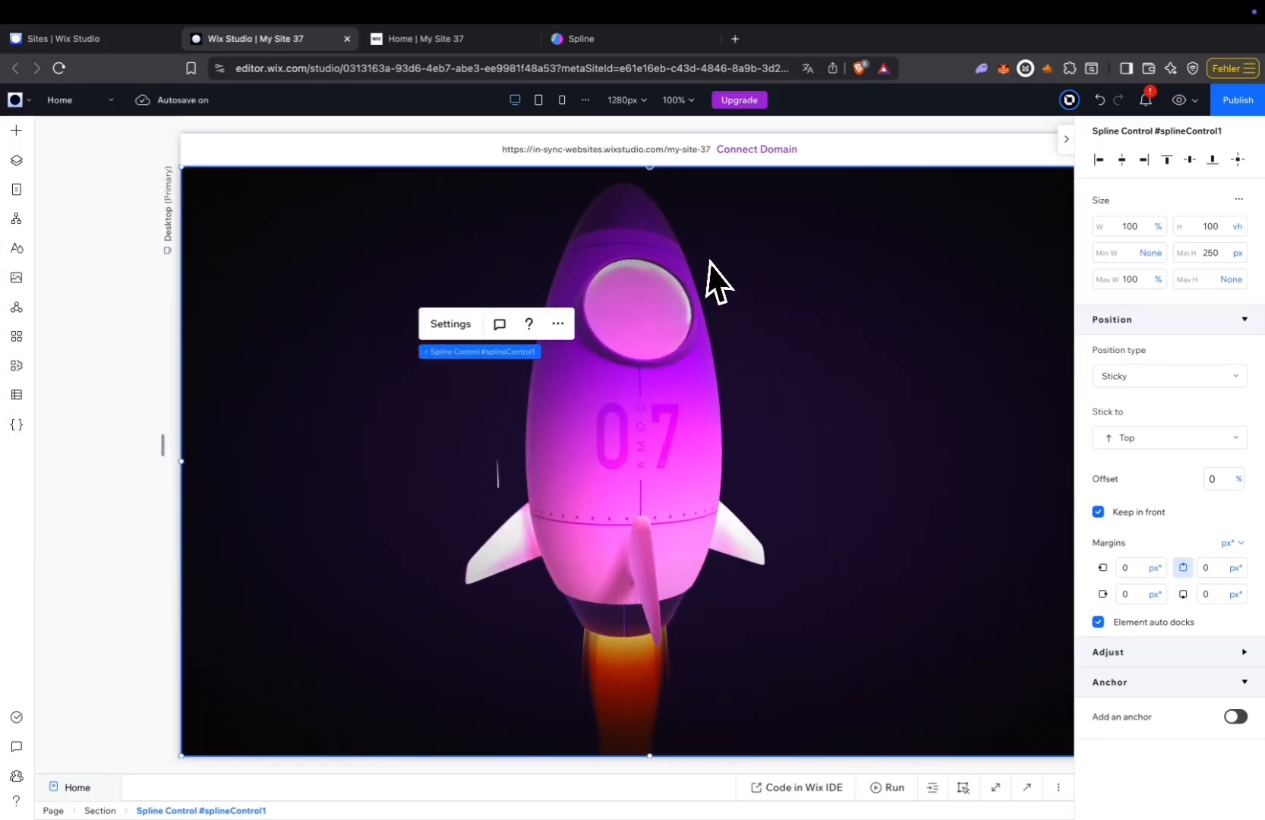
Publish the site and check the rocket's scroll animation on the live page.
{"action": "left_click", "coordinate": [1240, 102]}
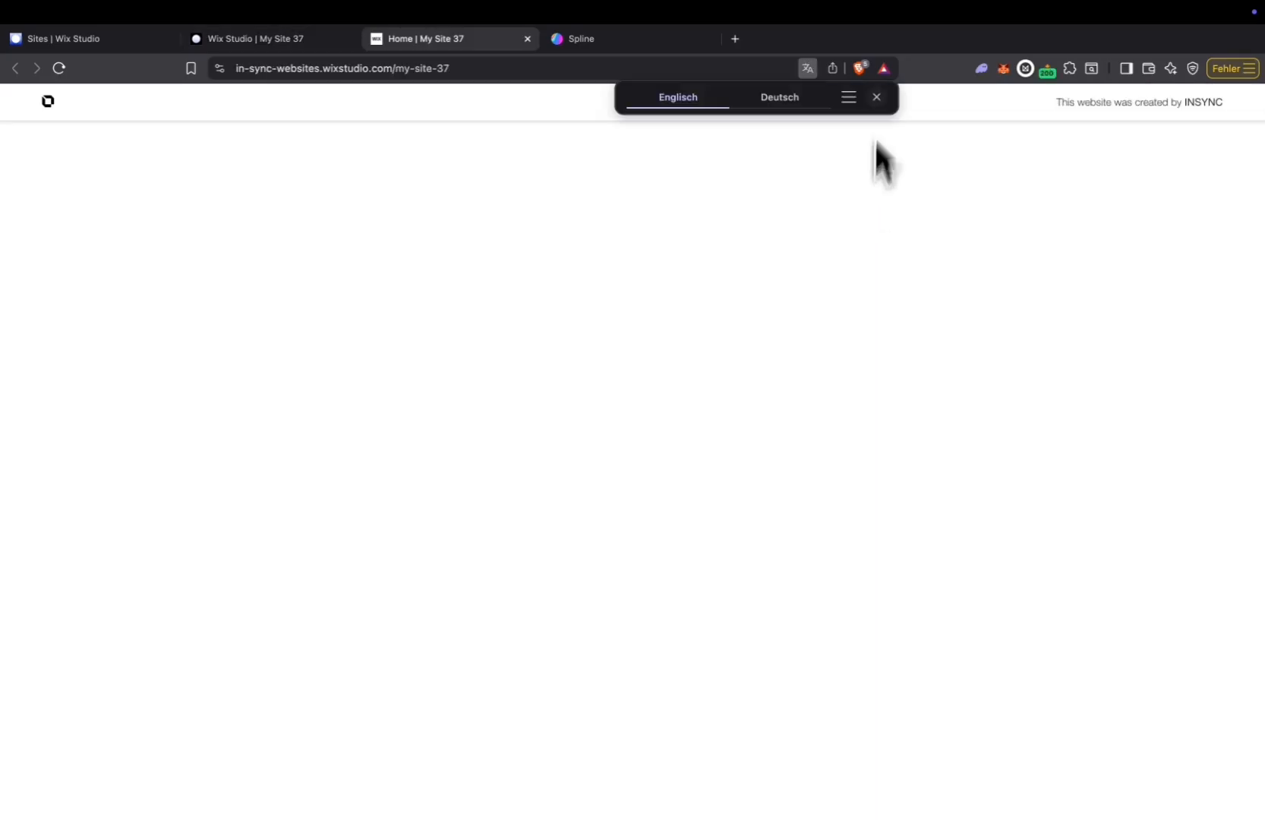
{"action": "scroll", "coordinate": [576, 481], "scroll_direction": "down", "scroll_amount": 8}
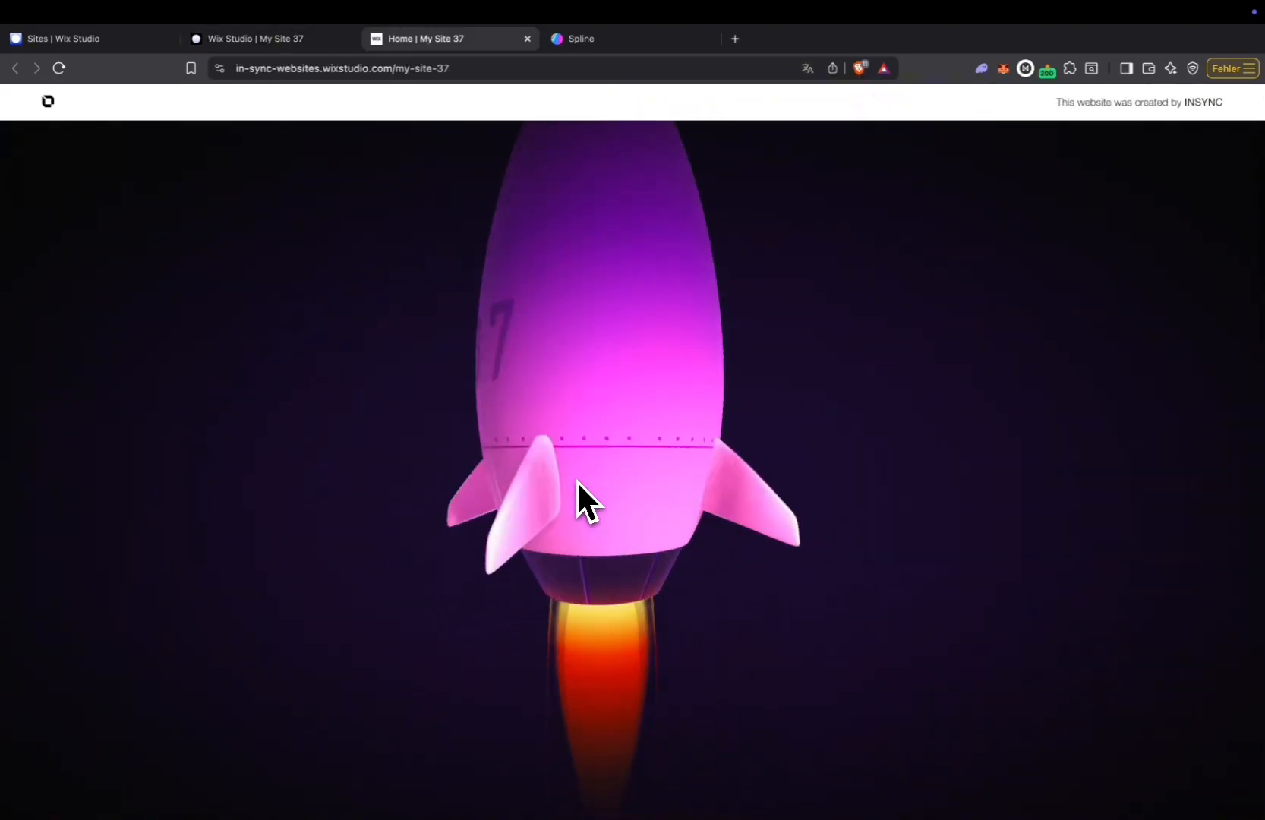
{"action": "scroll", "coordinate": [577, 481], "scroll_direction": "up", "scroll_amount": 8}
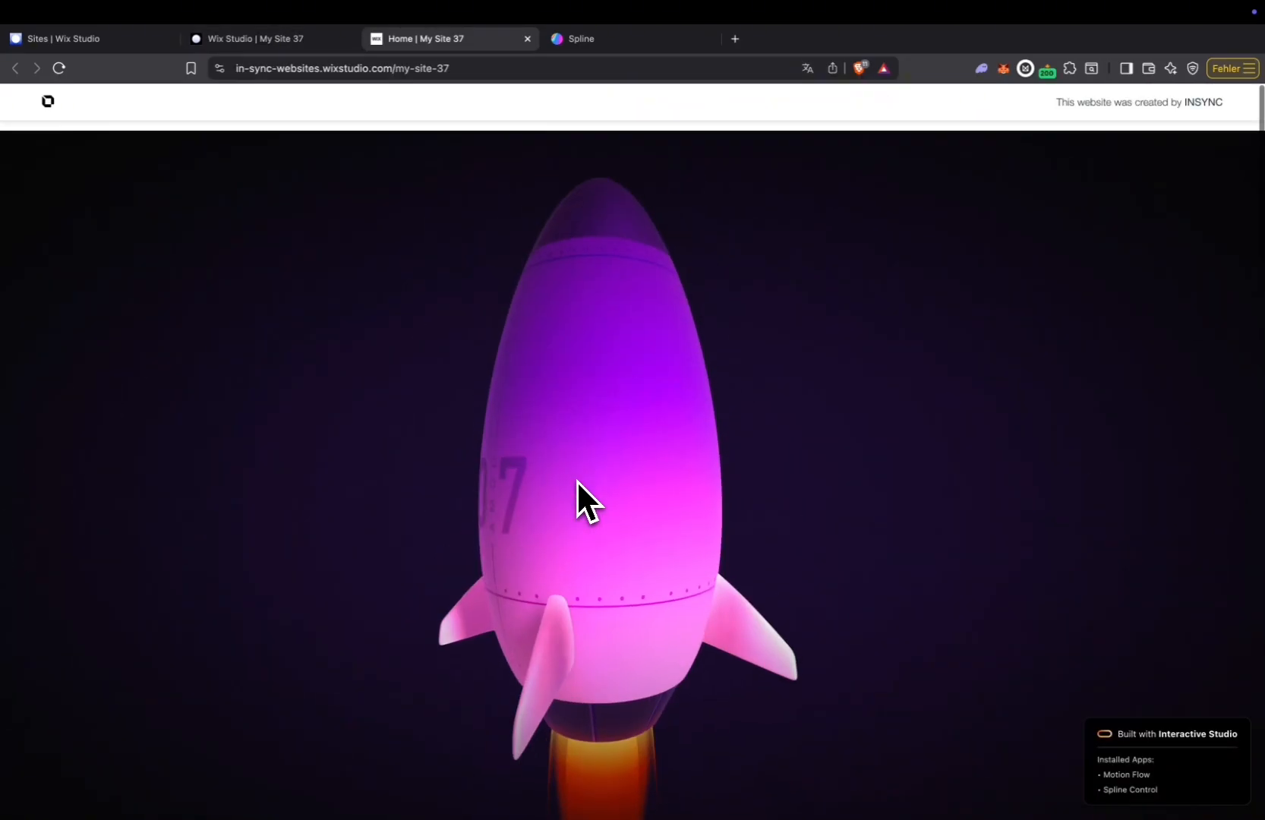
{"action": "scroll", "coordinate": [576, 481], "scroll_direction": "down", "scroll_amount": 8}
{"action": "scroll", "coordinate": [577, 480], "scroll_direction": "up", "scroll_amount": 5}
{"action": "scroll", "coordinate": [576, 481], "scroll_direction": "up", "scroll_amount": 8}
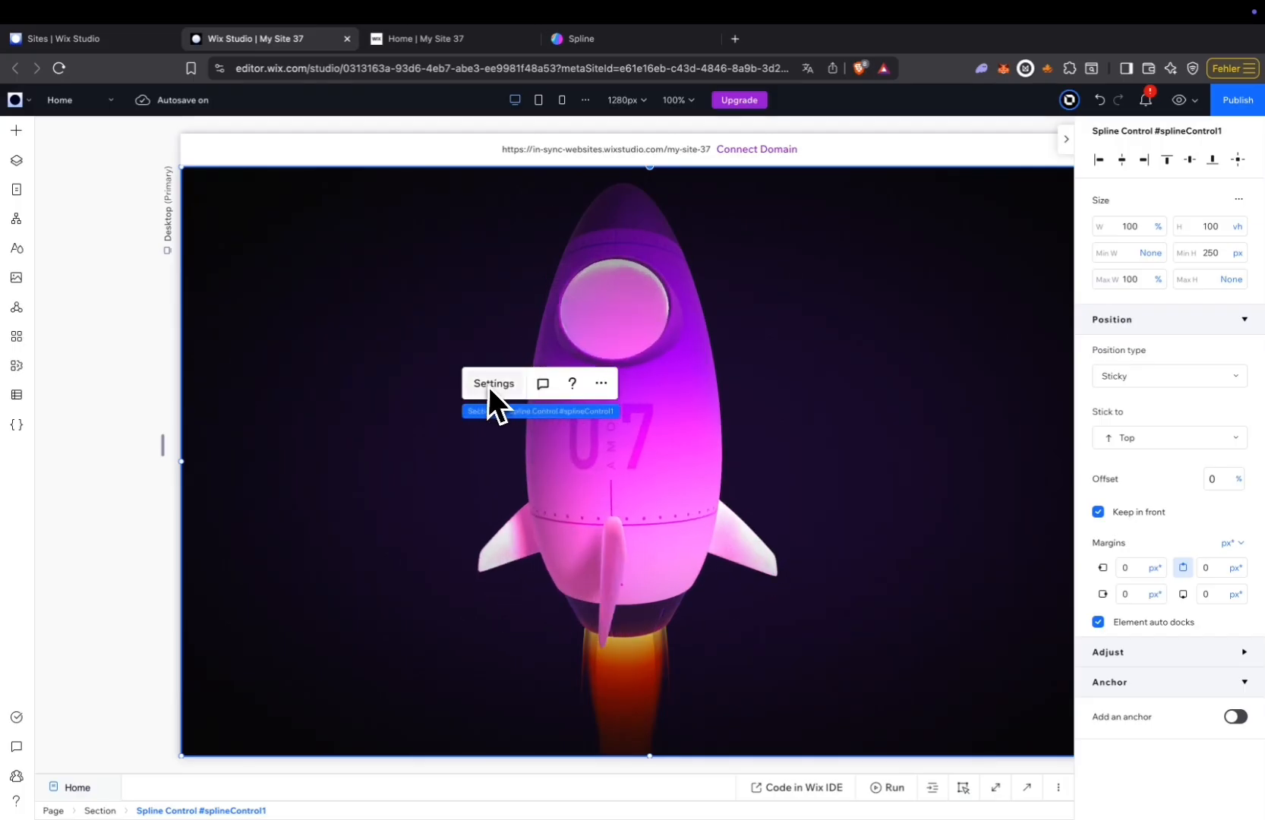
Switch the Spline Control element to a custom scene, then open the Dark Spidey - Copy file in Spline.
{"action": "left_click", "coordinate": [493, 383]}
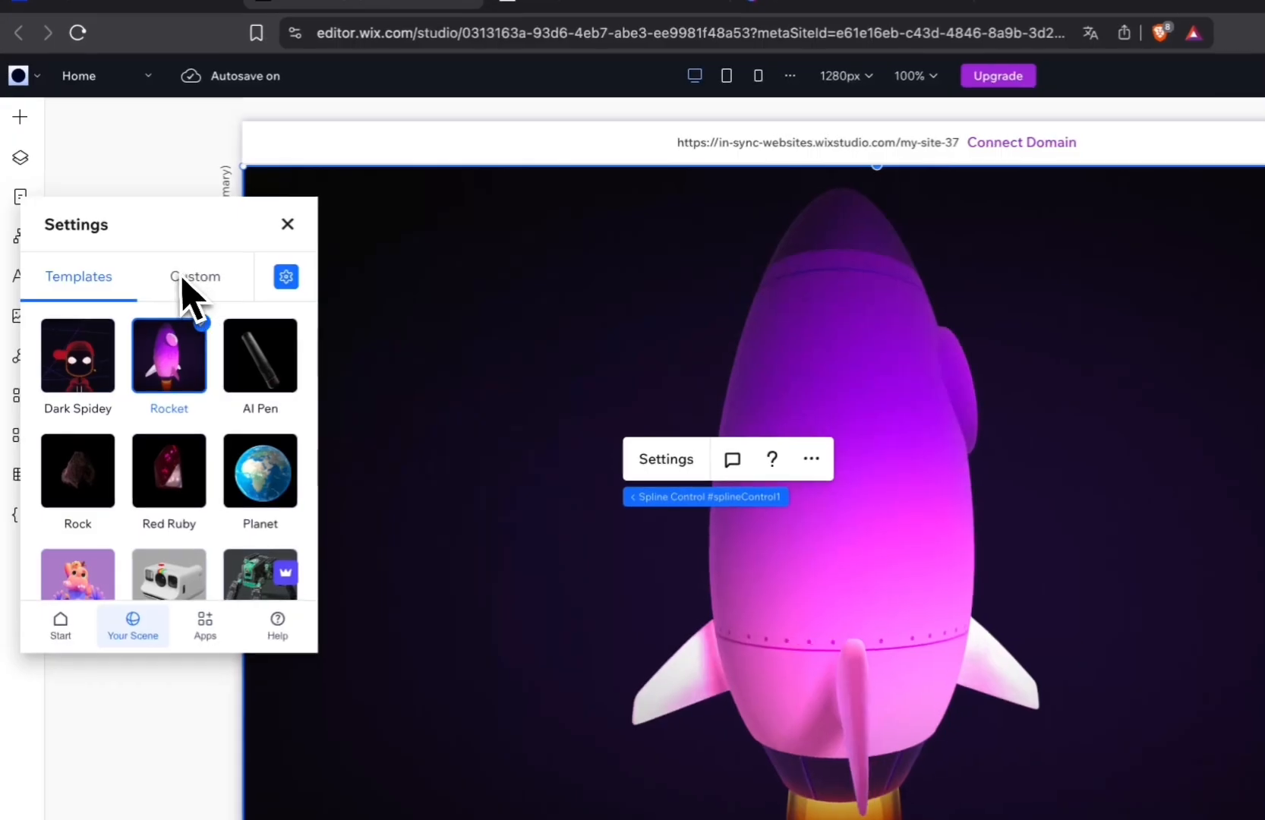
{"action": "left_click", "coordinate": [162, 258]}
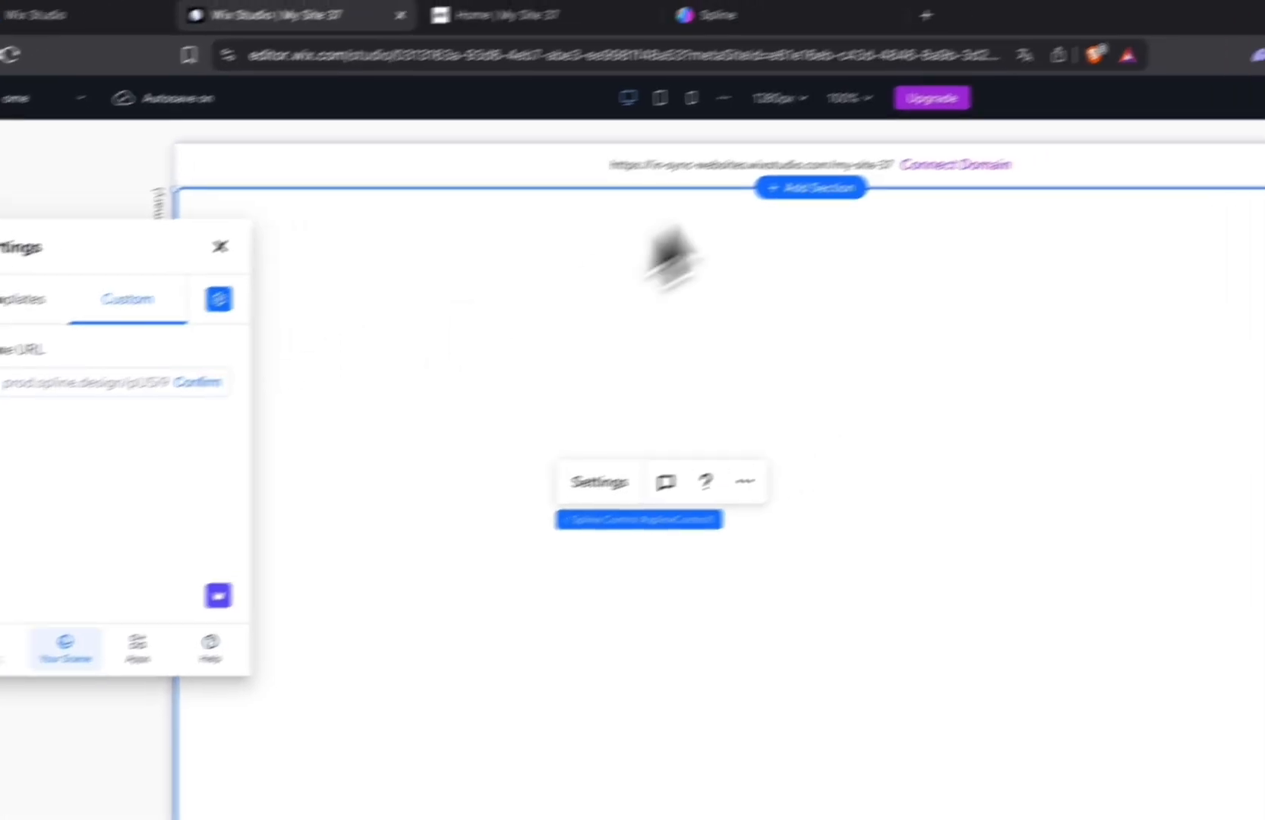
{"action": "left_click", "coordinate": [697, 45]}
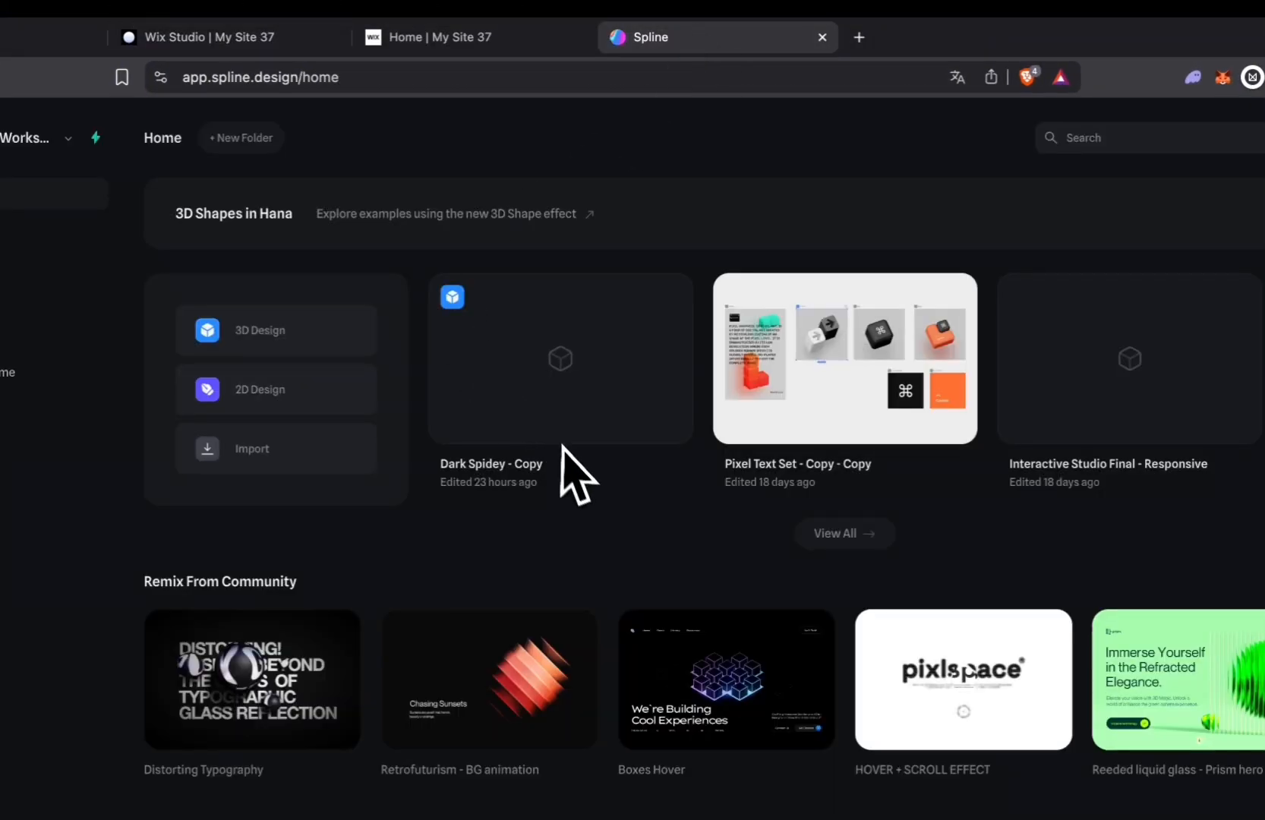
{"action": "double_click", "coordinate": [474, 378]}
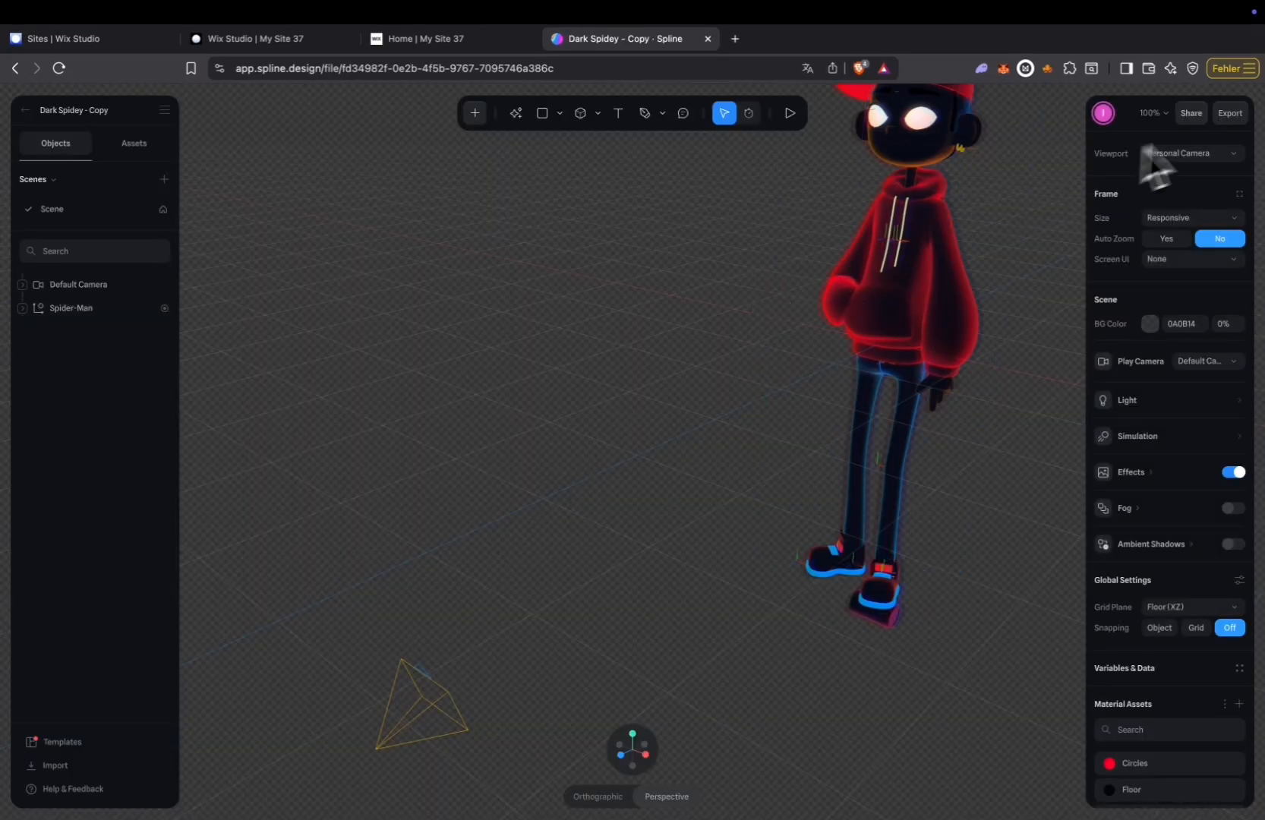
Open the Viewer export options for the Dark Spidey scene and copy its scene URL.
{"action": "left_click", "coordinate": [1230, 114]}
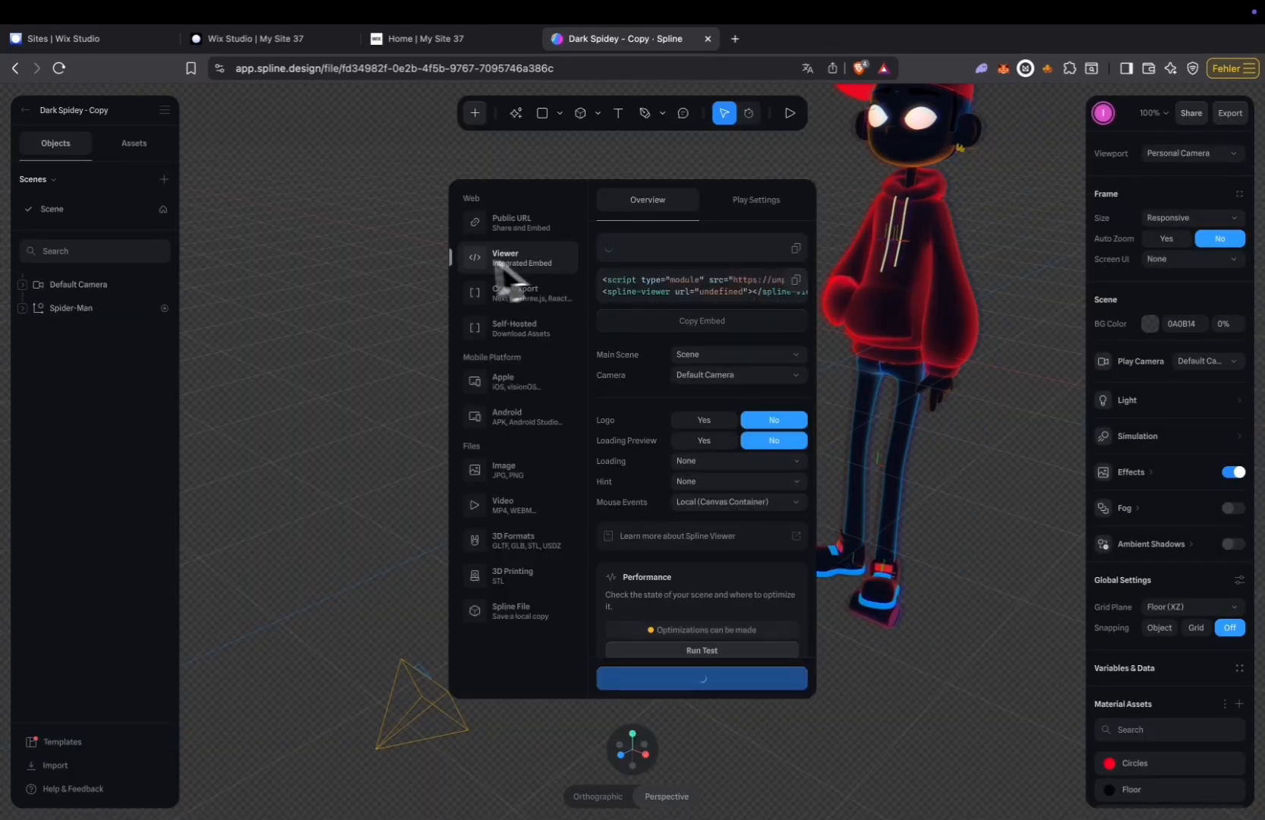
{"action": "left_click", "coordinate": [514, 224]}
{"action": "left_click", "coordinate": [513, 258]}
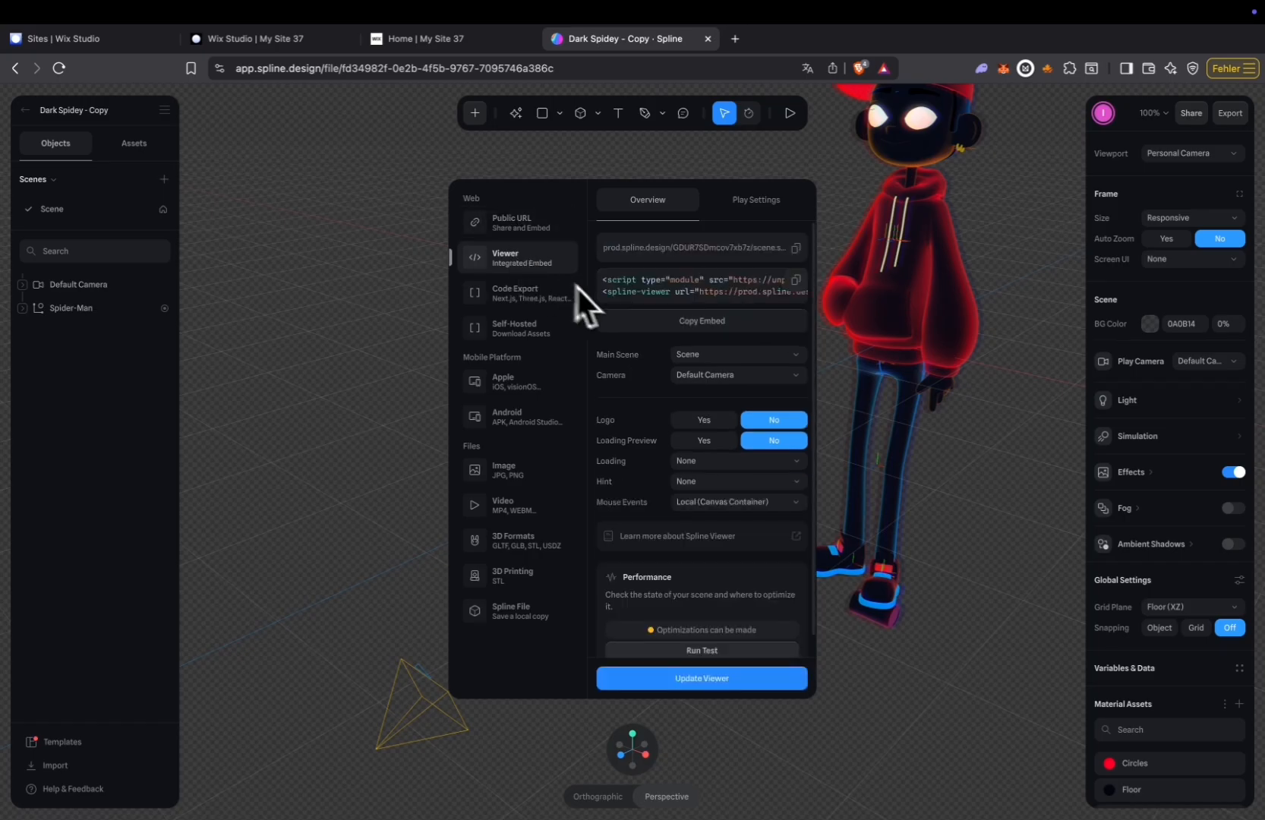
{"action": "left_click", "coordinate": [797, 247]}
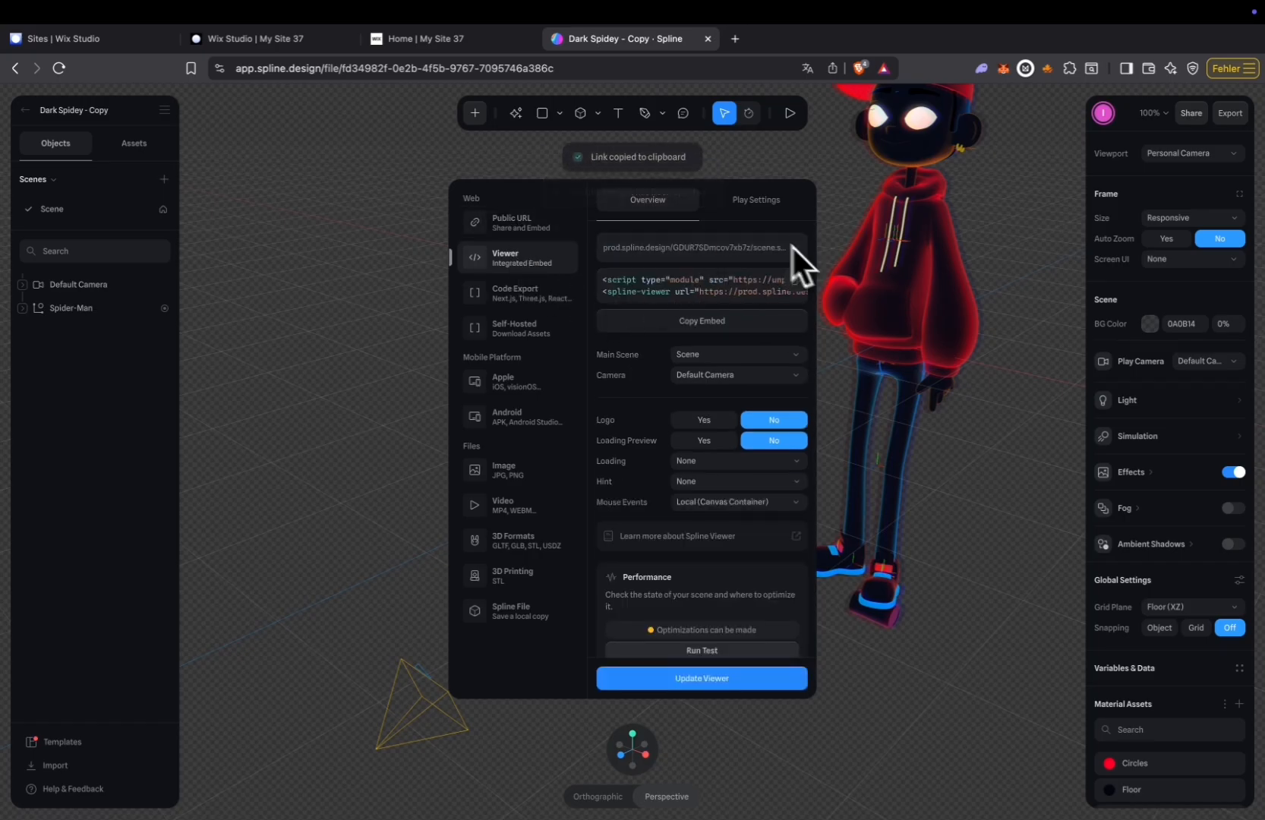
Return to the Wix Studio editor and load the copied scene link as the custom Spline URL.
{"action": "left_click", "coordinate": [447, 40]}
{"action": "left_click", "coordinate": [284, 40]}
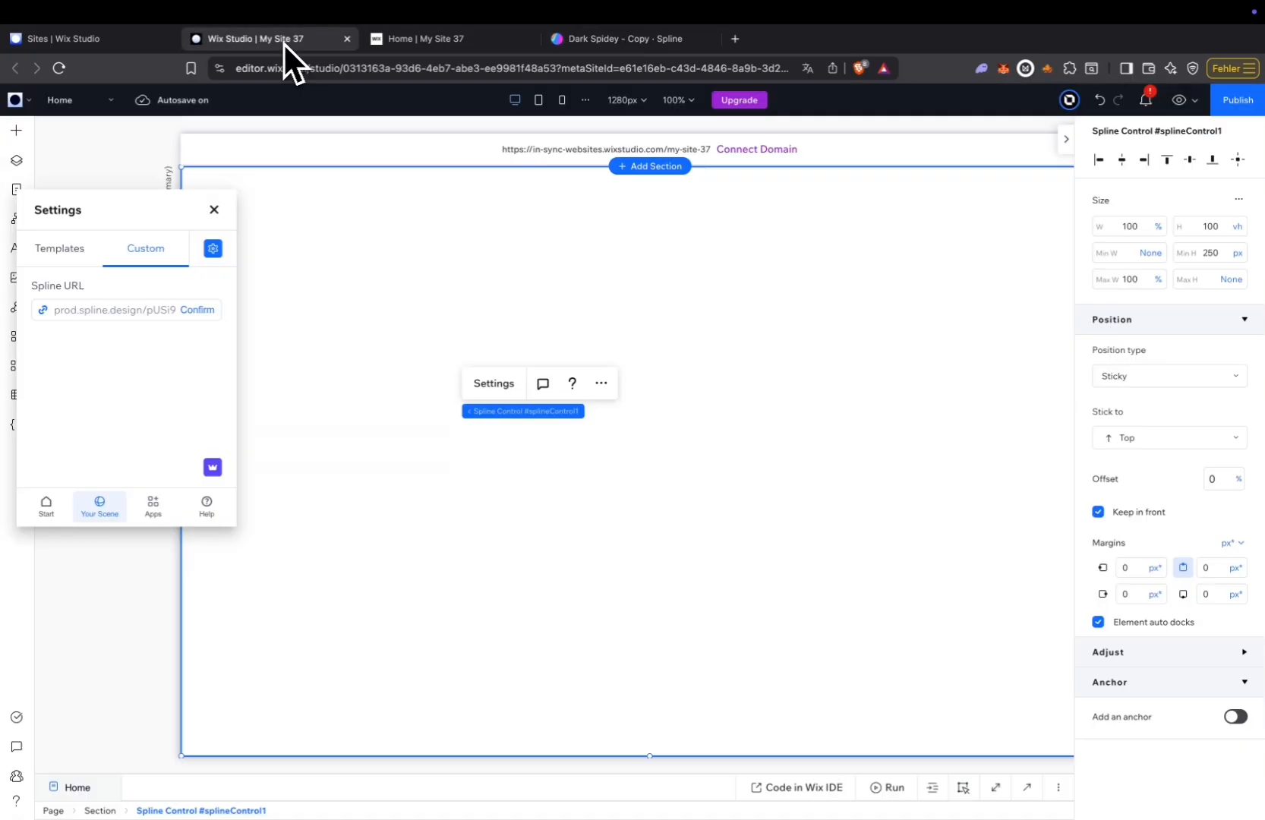
{"action": "left_click", "coordinate": [105, 236]}
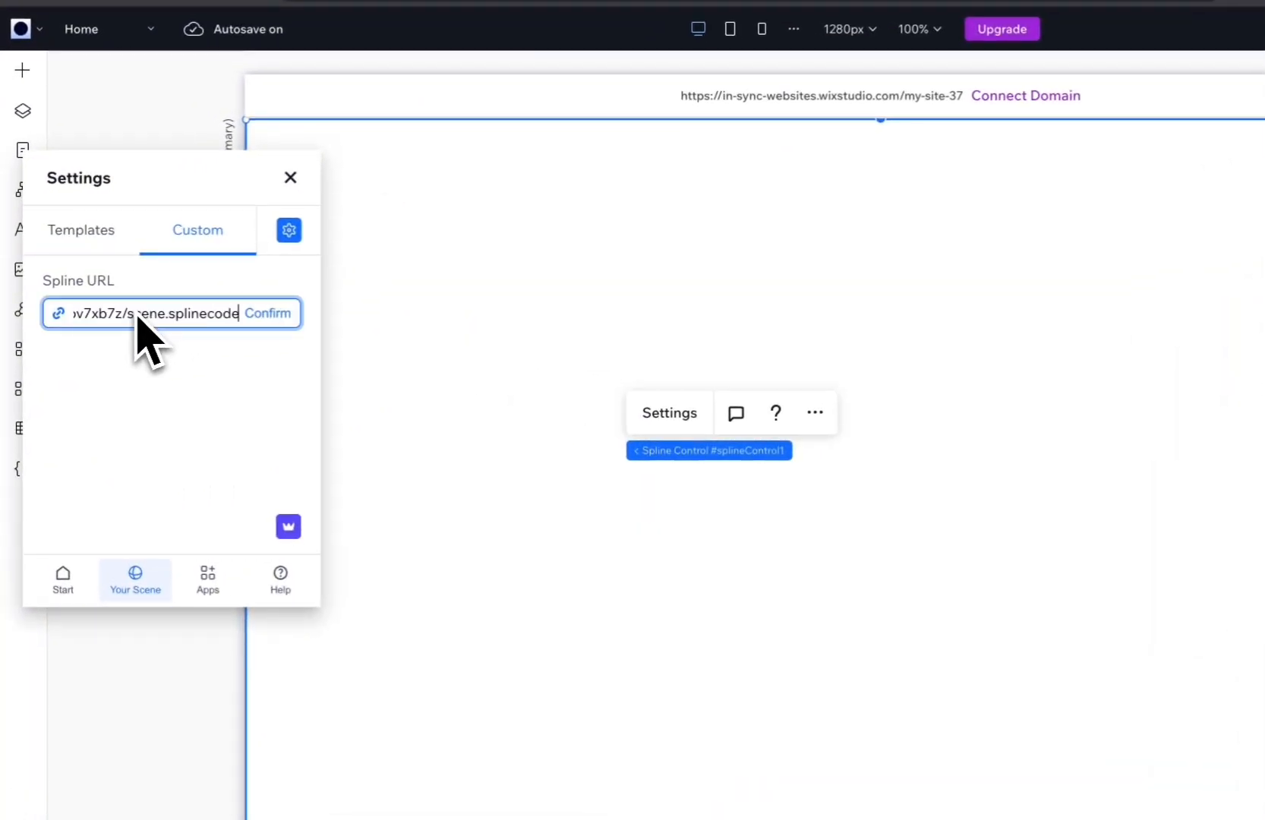
{"action": "left_click", "coordinate": [279, 317]}
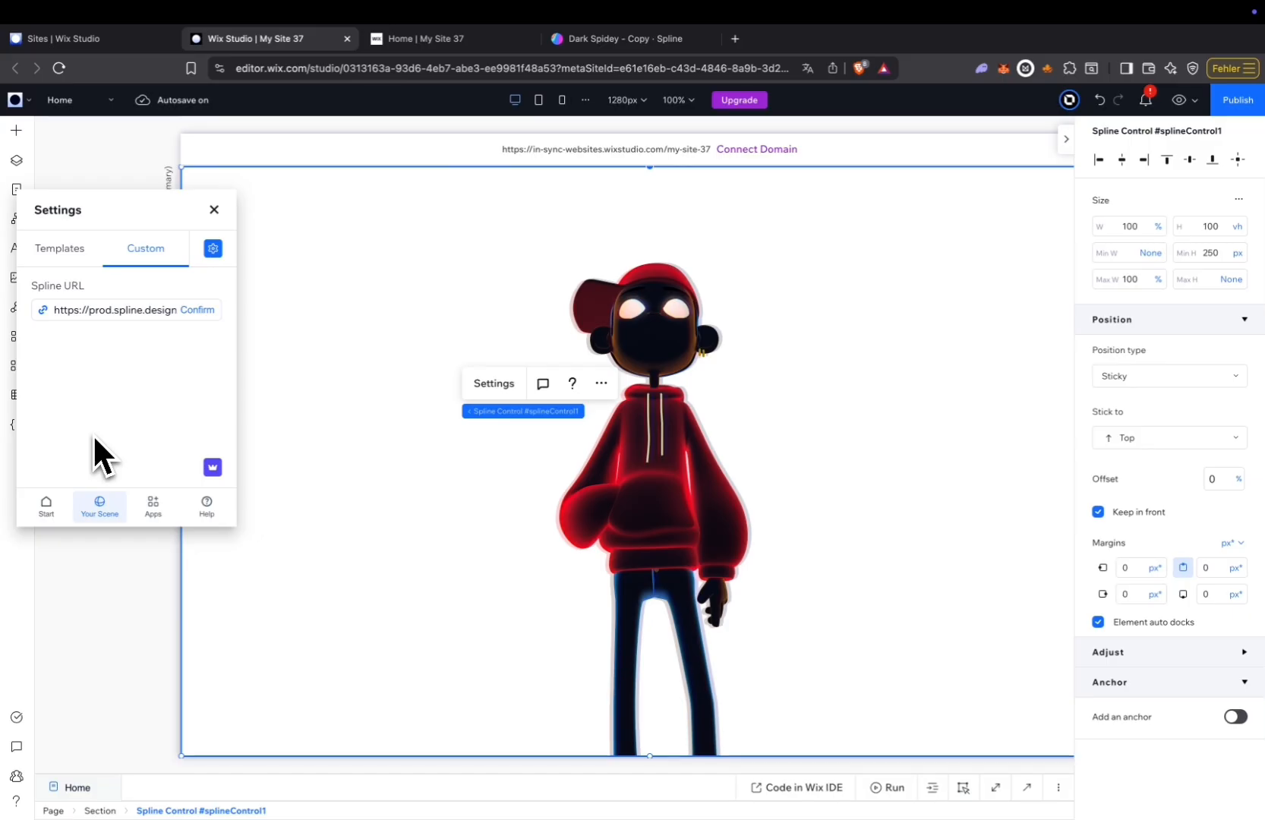
Enable scroll animation for the custom scene and choose Spider-Man as the animated element.
{"action": "left_click", "coordinate": [213, 248]}
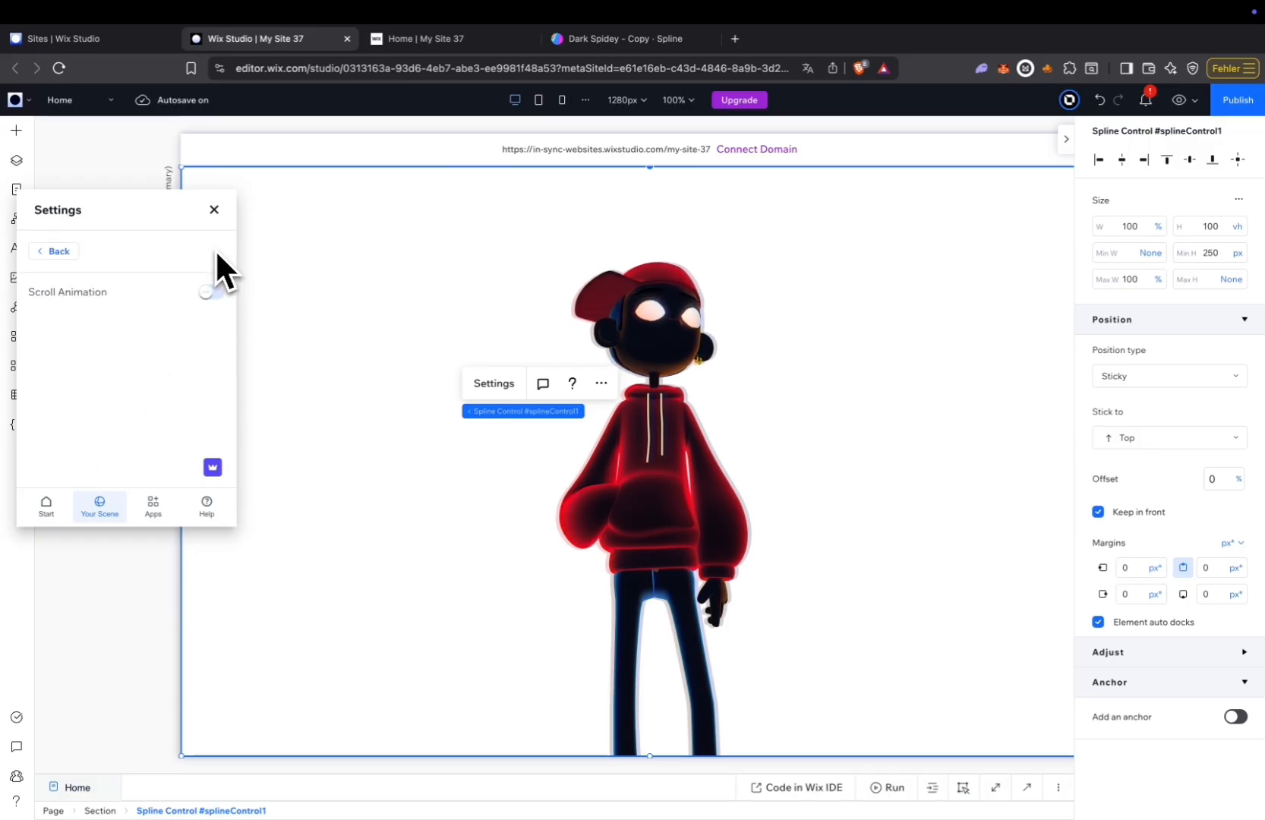
{"action": "left_click", "coordinate": [212, 292]}
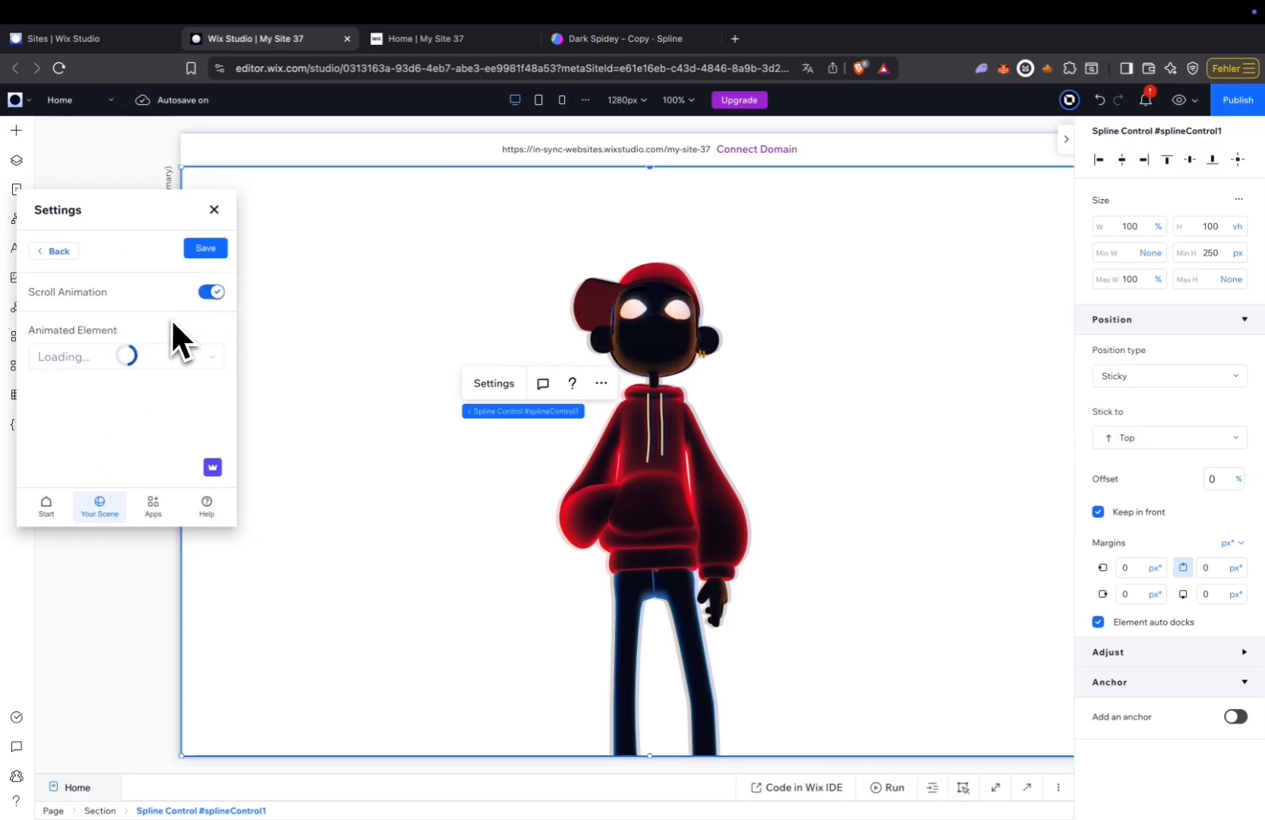
{"action": "left_click", "coordinate": [188, 357]}
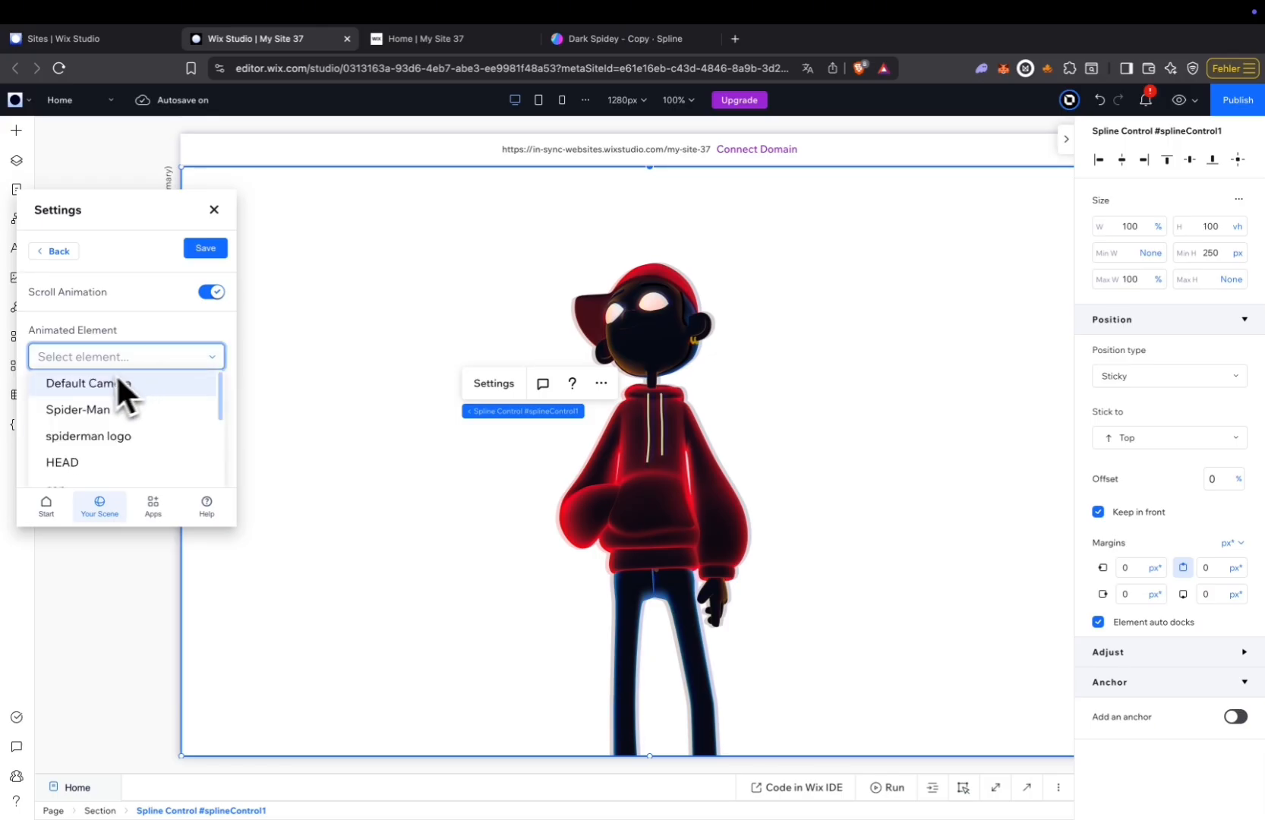
{"action": "left_click", "coordinate": [97, 409]}
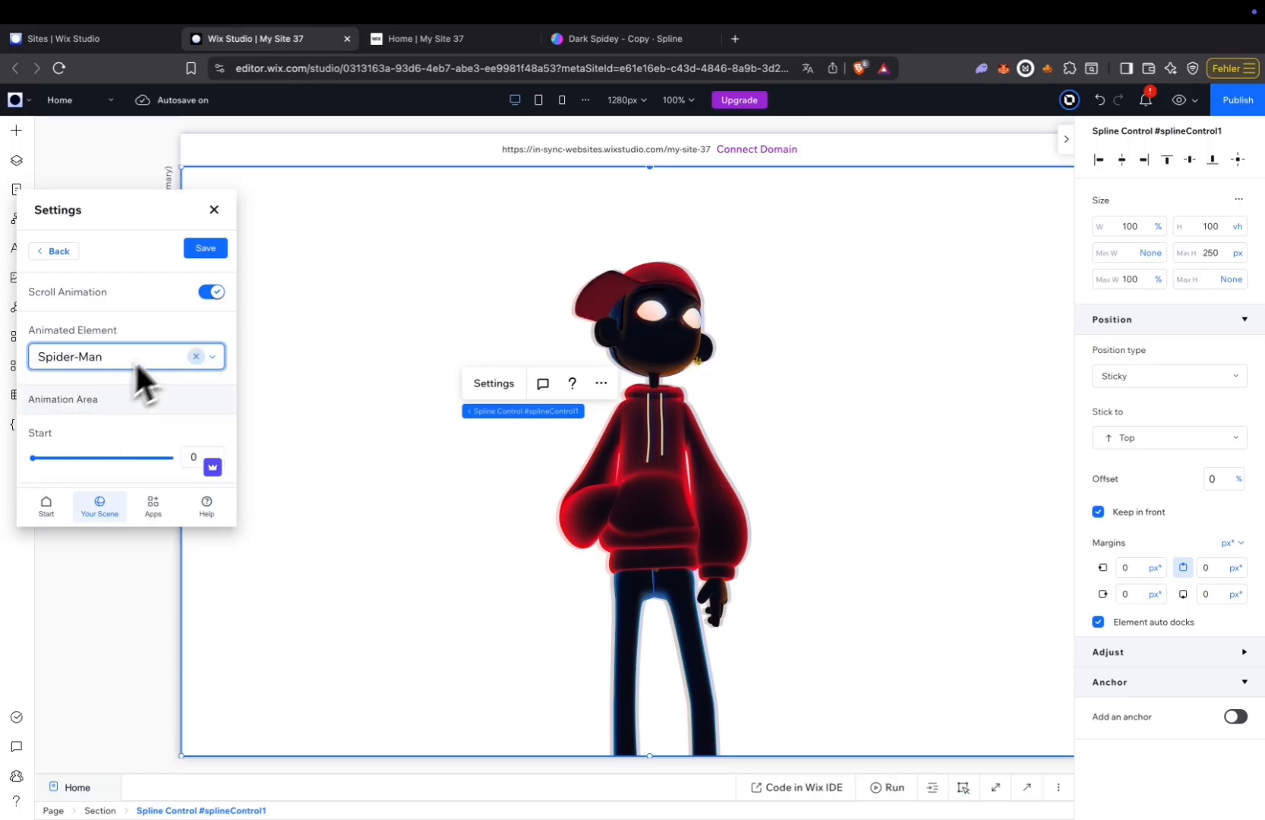
Set the scroll animation's Move Z value for Spider-Man to 582.
{"action": "scroll", "coordinate": [162, 343], "scroll_direction": "down", "scroll_amount": 5}
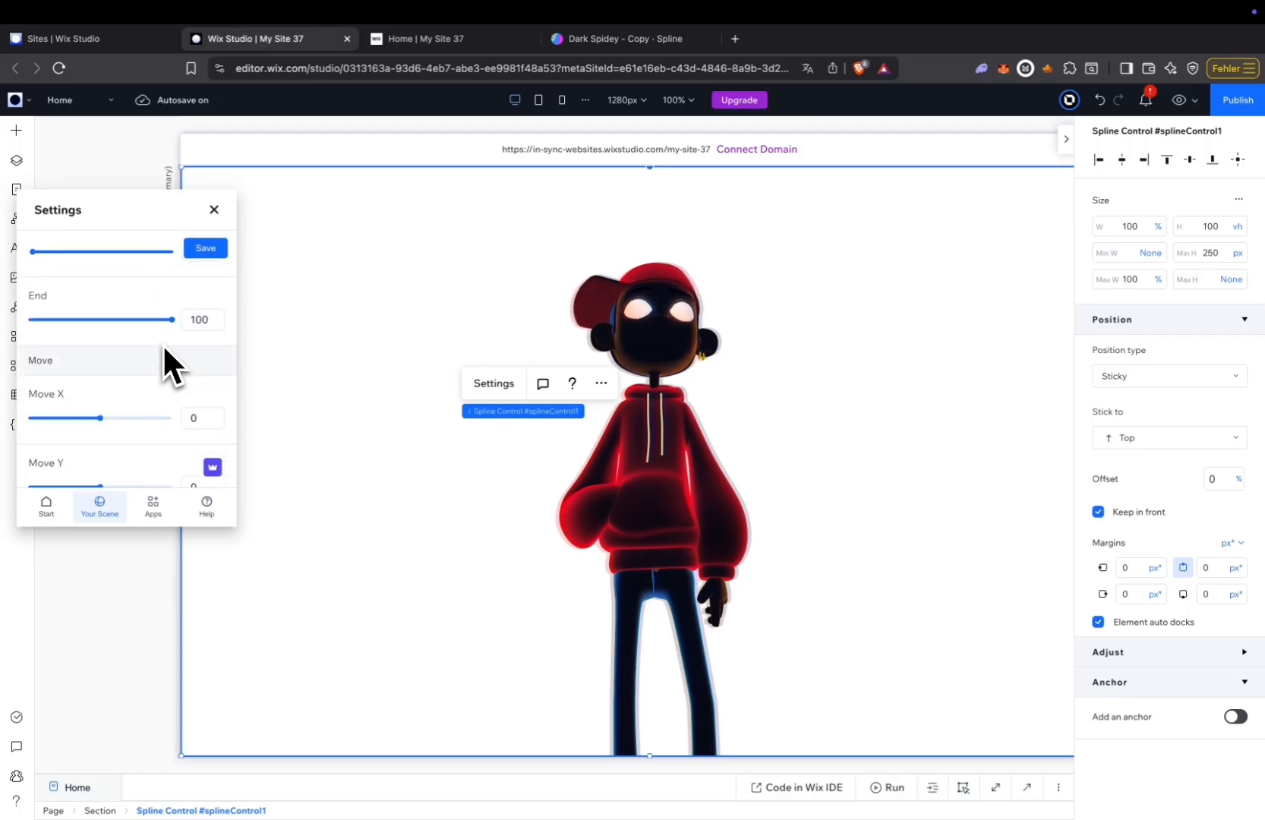
{"action": "scroll", "coordinate": [162, 343], "scroll_direction": "down", "scroll_amount": 1}
{"action": "scroll", "coordinate": [162, 343], "scroll_direction": "up", "scroll_amount": 2}
{"action": "scroll", "coordinate": [161, 343], "scroll_direction": "down", "scroll_amount": 4}
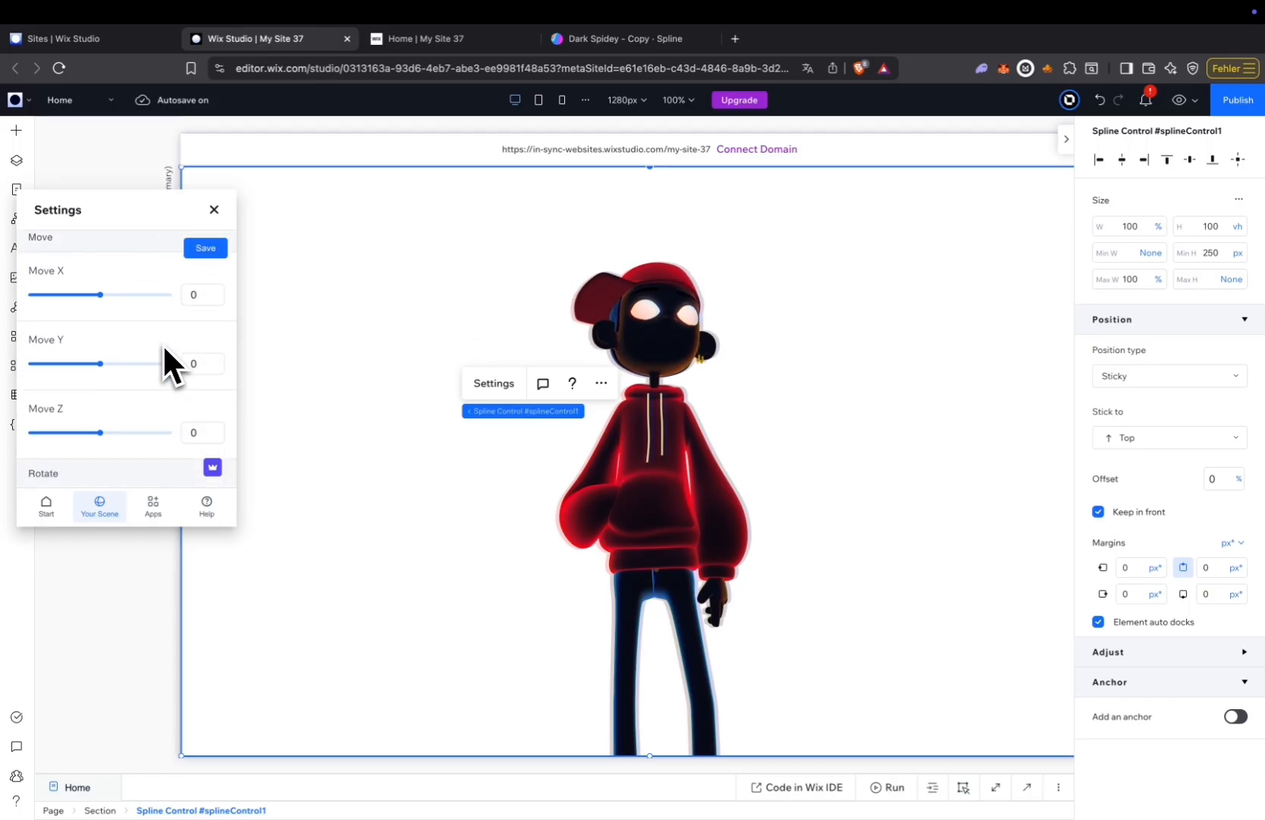
{"action": "scroll", "coordinate": [162, 343], "scroll_direction": "up", "scroll_amount": 1}
{"action": "scroll", "coordinate": [162, 343], "scroll_direction": "down", "scroll_amount": 2}
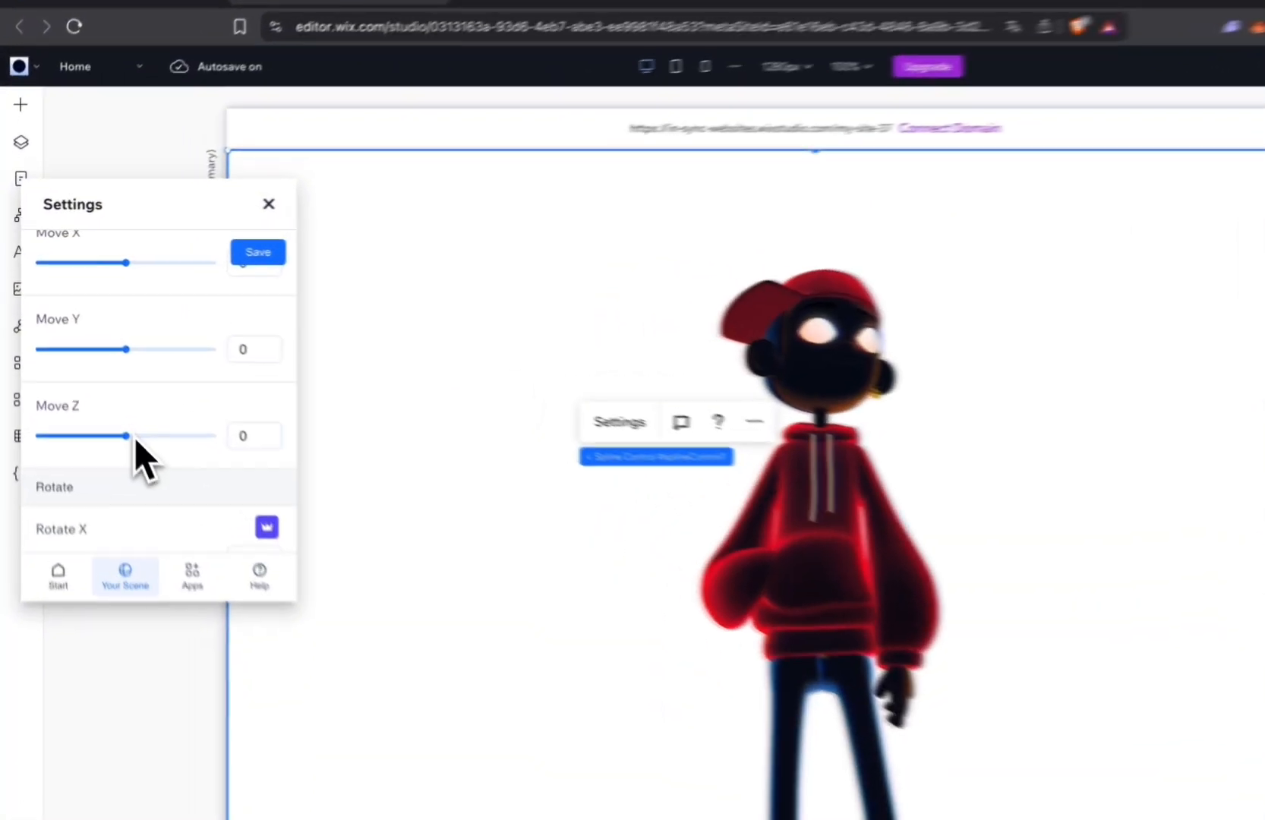
{"action": "left_click_drag", "start_coordinate": [135, 439], "coordinate": [156, 441]}
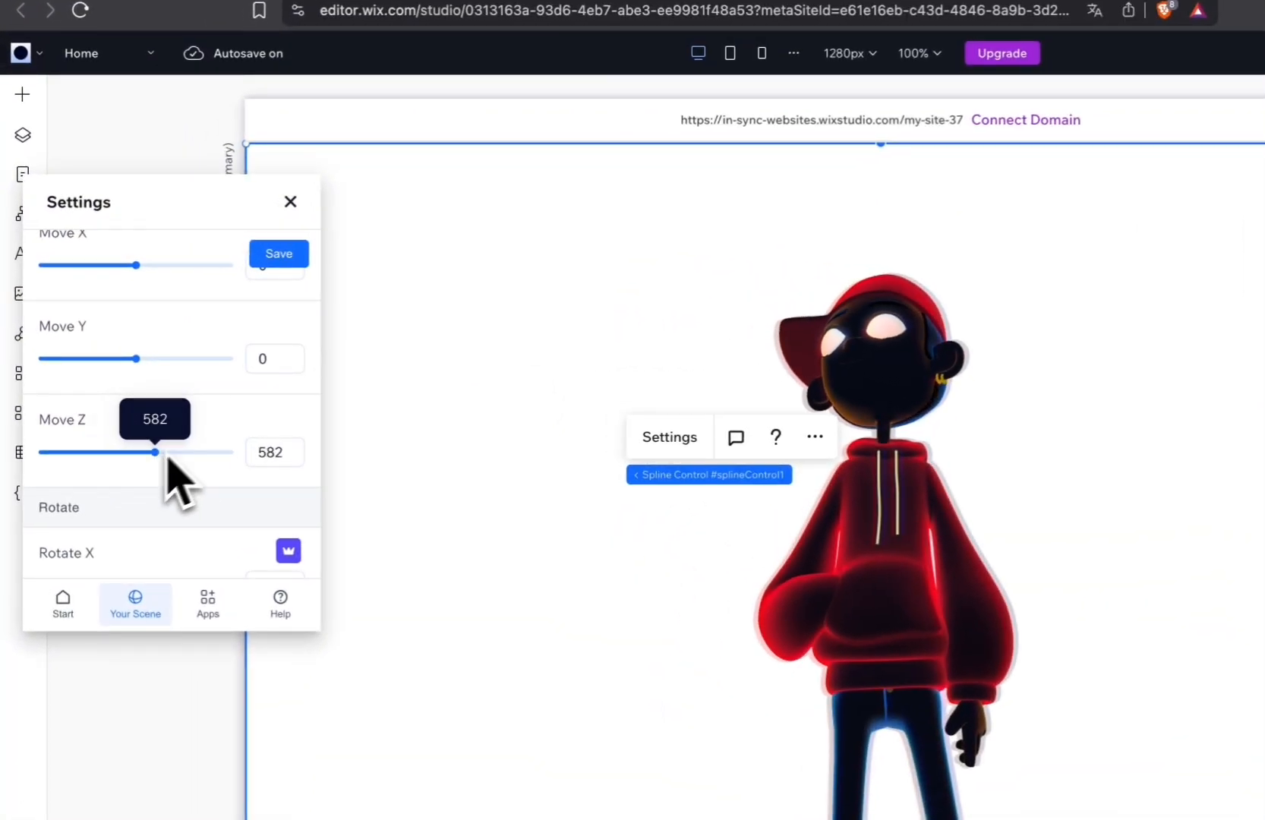
Lower the scroll animation's Move Y value for Spider-Man to -520.
{"action": "scroll", "coordinate": [182, 452], "scroll_direction": "up", "scroll_amount": 1}
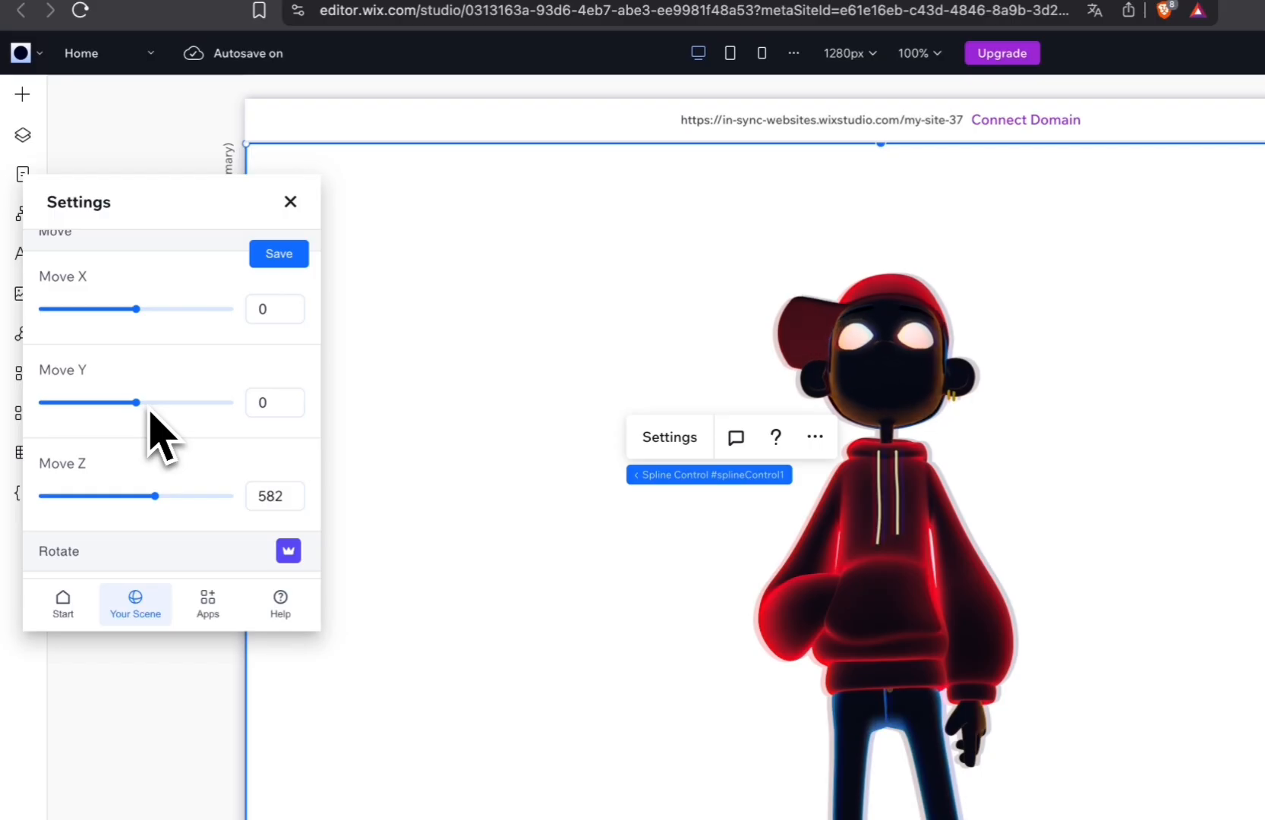
{"action": "left_click_drag", "start_coordinate": [135, 407], "coordinate": [126, 407]}
{"action": "scroll", "coordinate": [220, 452], "scroll_direction": "down", "scroll_amount": 3}
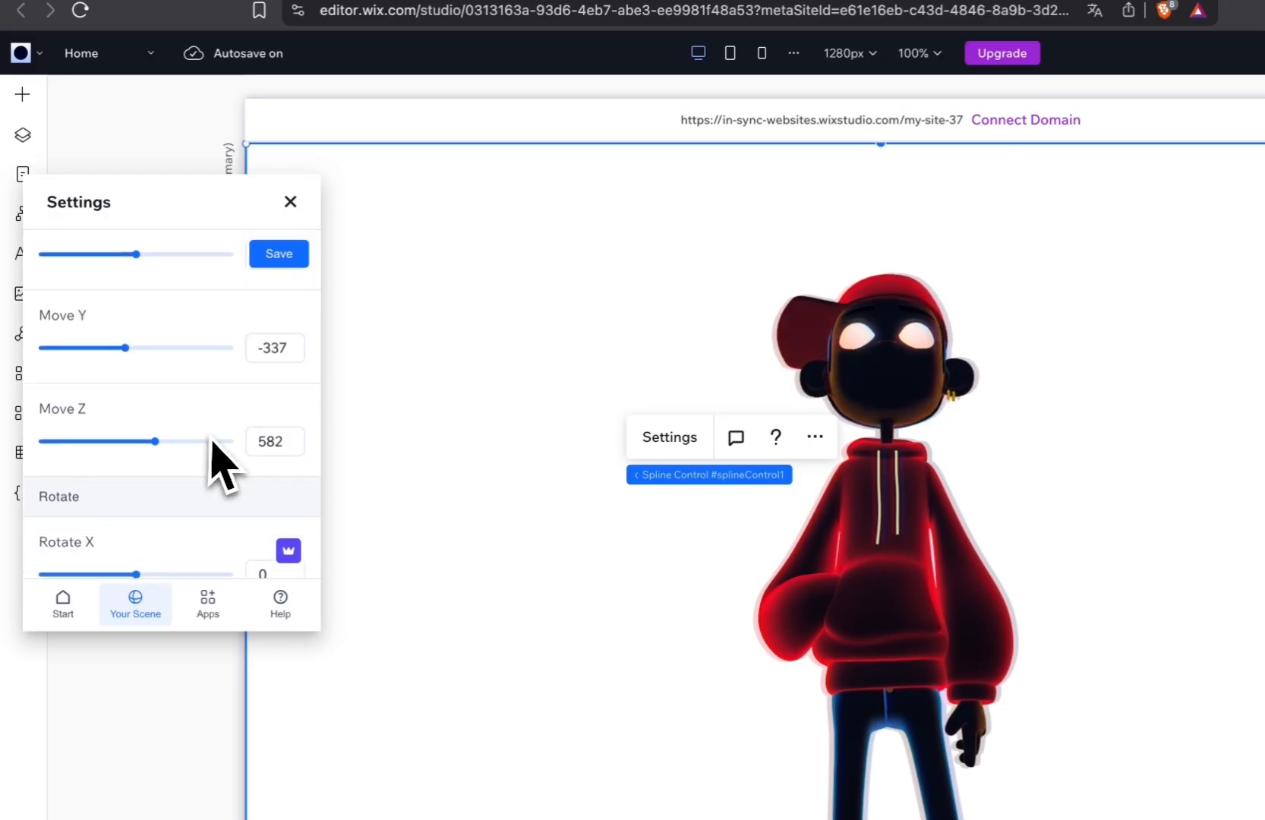
{"action": "scroll", "coordinate": [213, 444], "scroll_direction": "up", "scroll_amount": 2}
{"action": "left_click_drag", "start_coordinate": [125, 334], "coordinate": [121, 338]}
Set Spider-Man's Rotate Y value to 206 and save the scene settings.
{"action": "scroll", "coordinate": [220, 391], "scroll_direction": "down", "scroll_amount": 3}
{"action": "left_click_drag", "start_coordinate": [166, 449], "coordinate": [166, 450]}
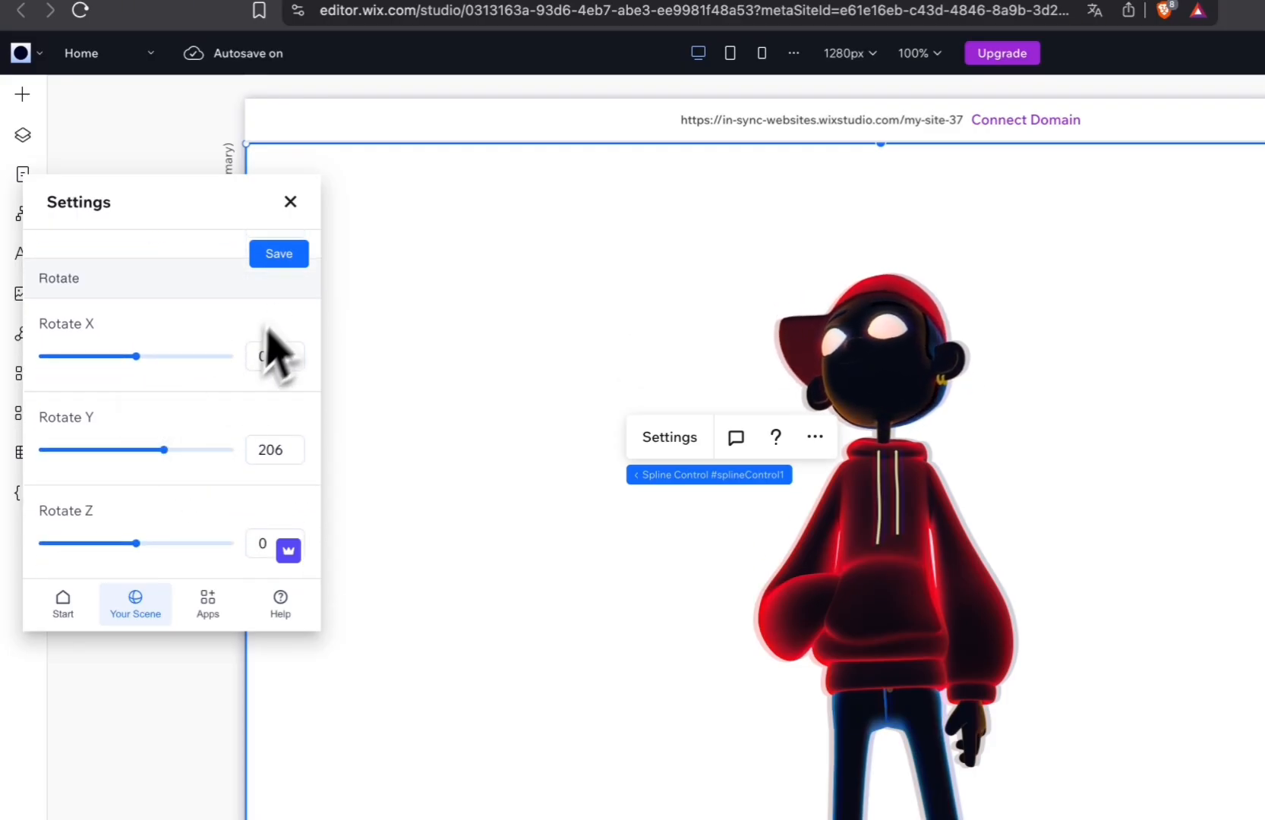
{"action": "left_click", "coordinate": [293, 262]}
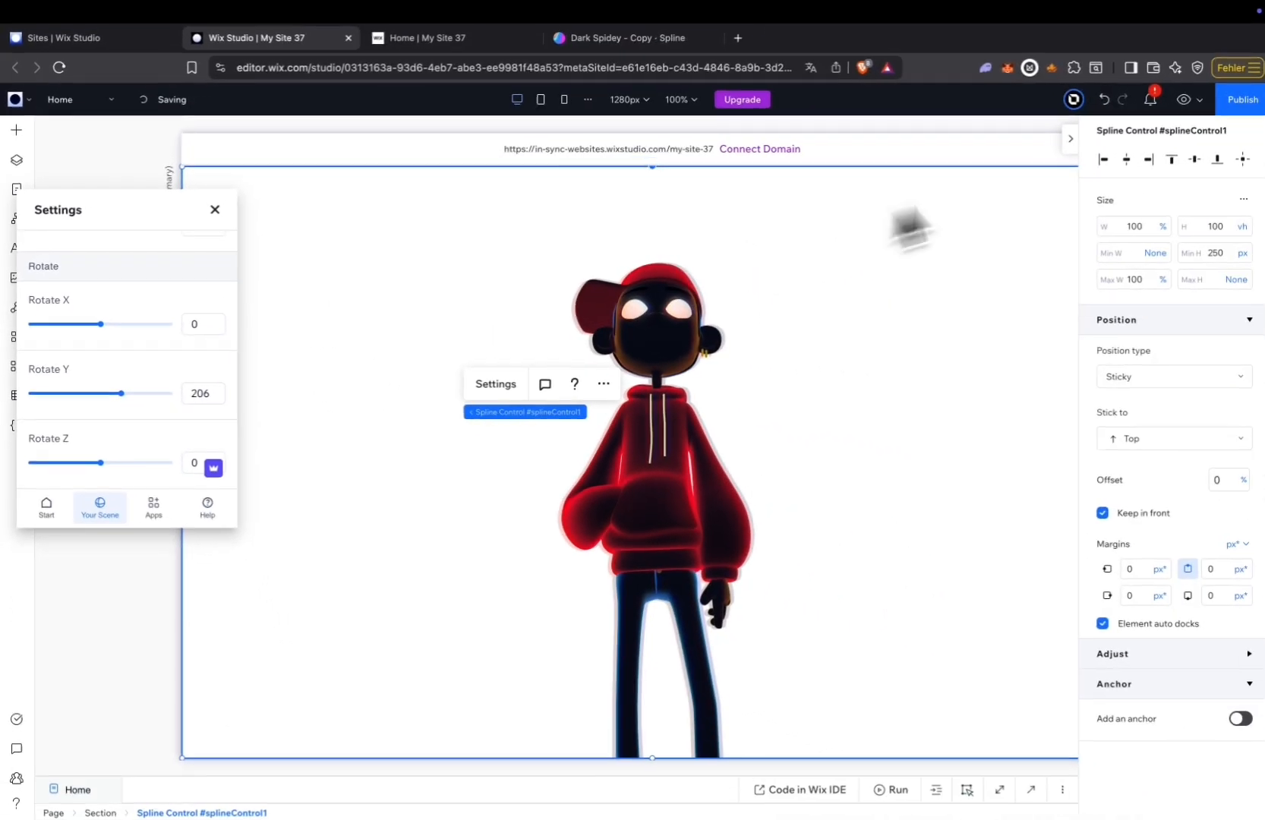
Publish the site, reload the live Home page and check the Spider-Man scroll animation.
{"action": "left_click", "coordinate": [1236, 107]}
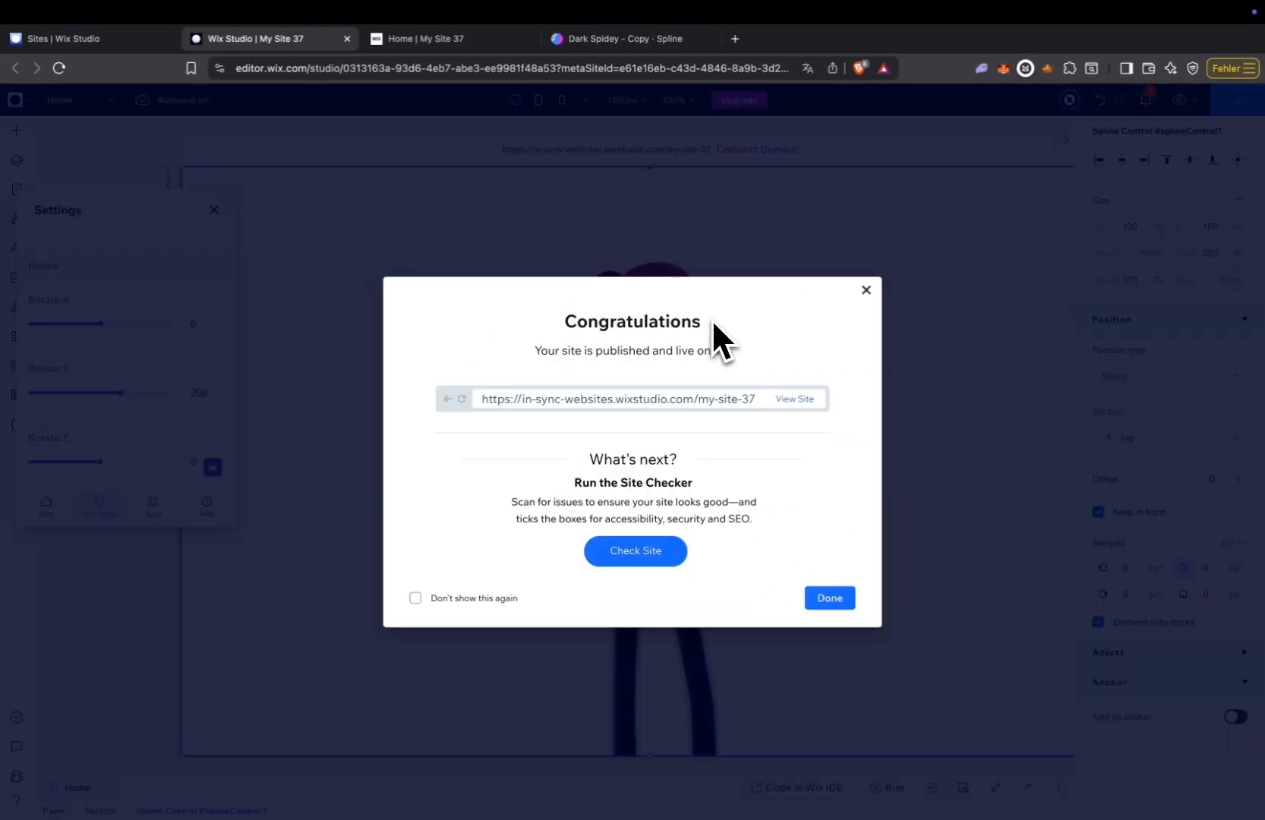
{"action": "left_click", "coordinate": [438, 44]}
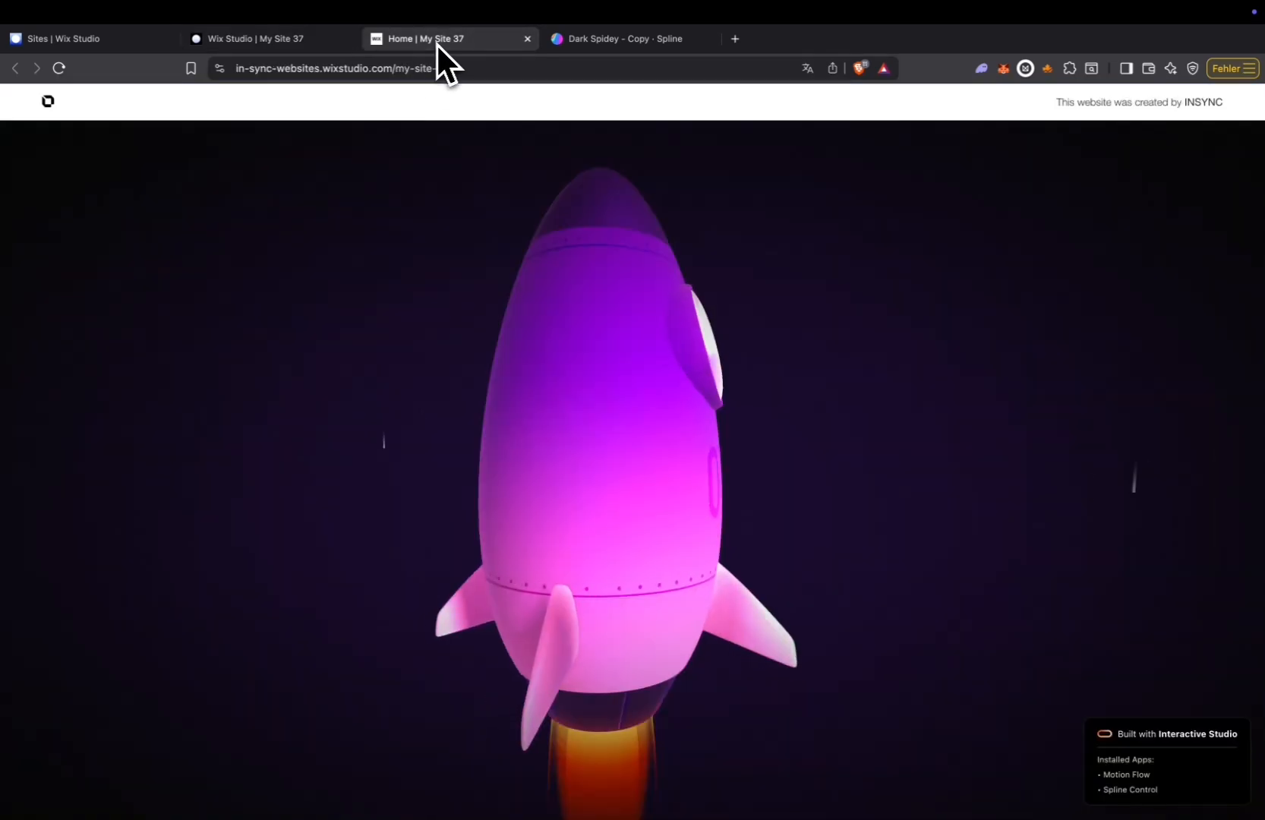
{"action": "left_click", "coordinate": [60, 69]}
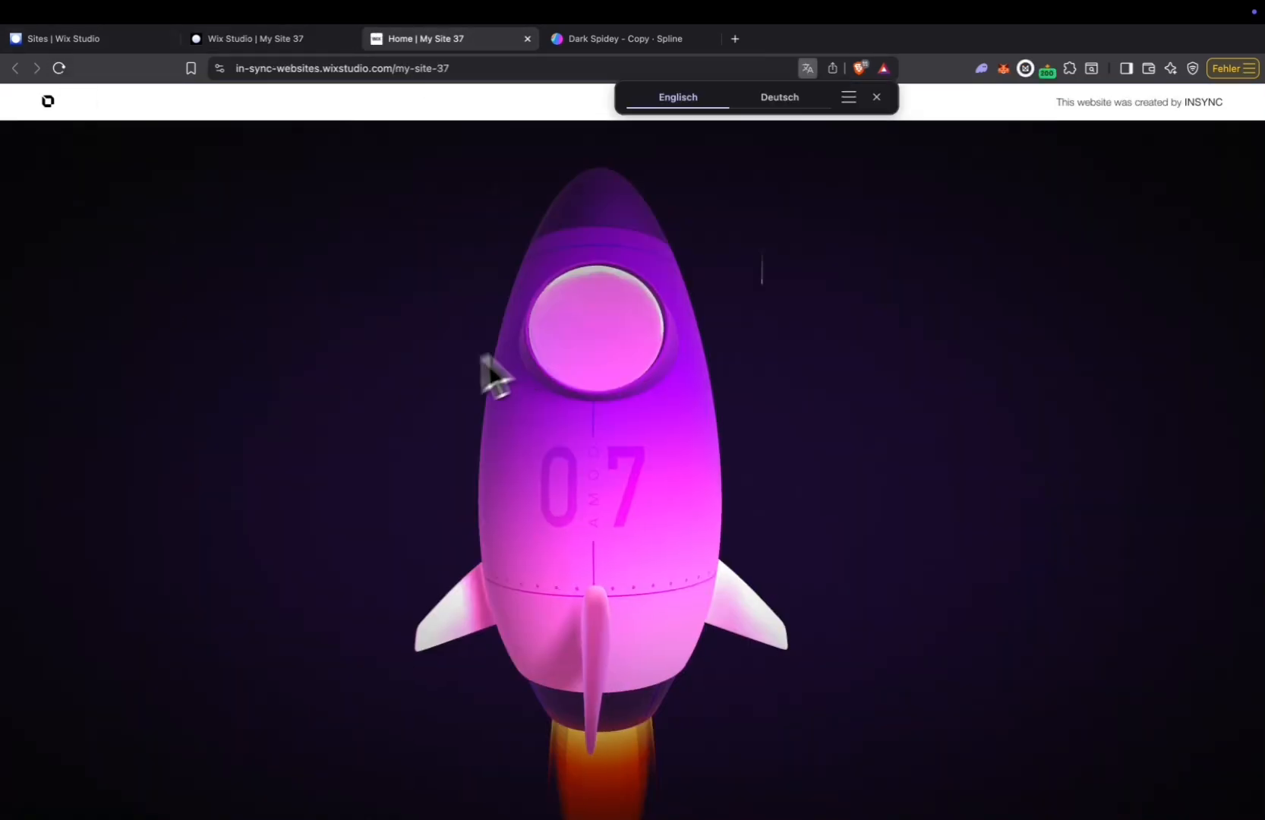
{"action": "left_click", "coordinate": [59, 68]}
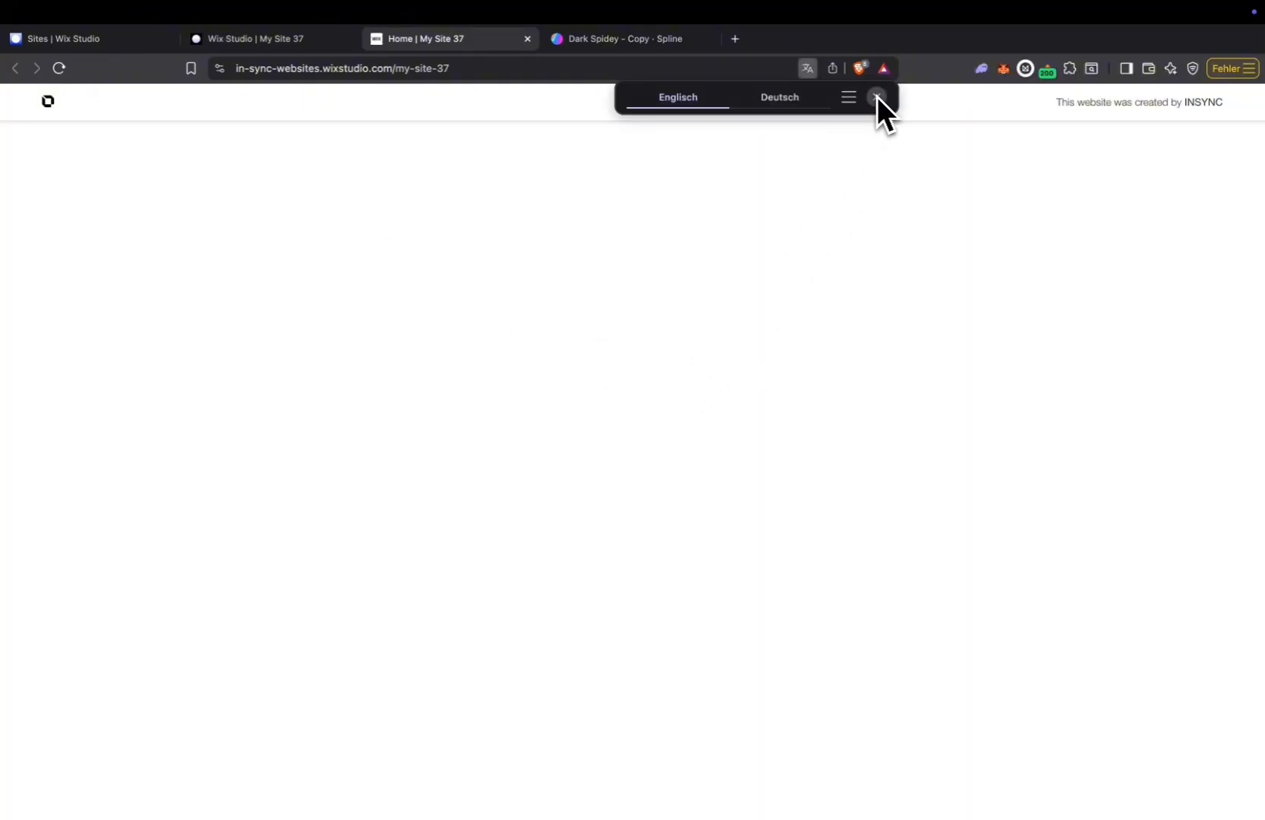
{"action": "left_click", "coordinate": [877, 97]}
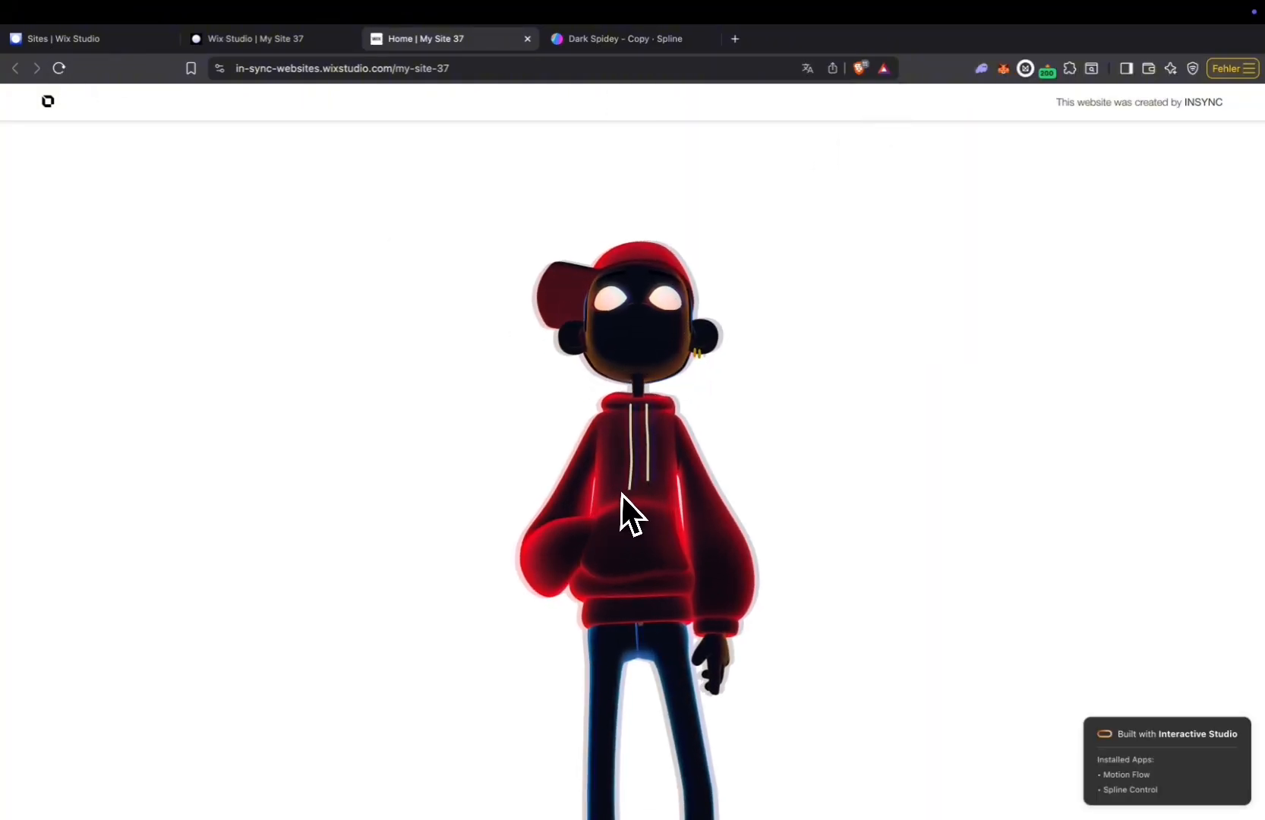
{"action": "scroll", "coordinate": [623, 494], "scroll_direction": "down", "scroll_amount": 10}
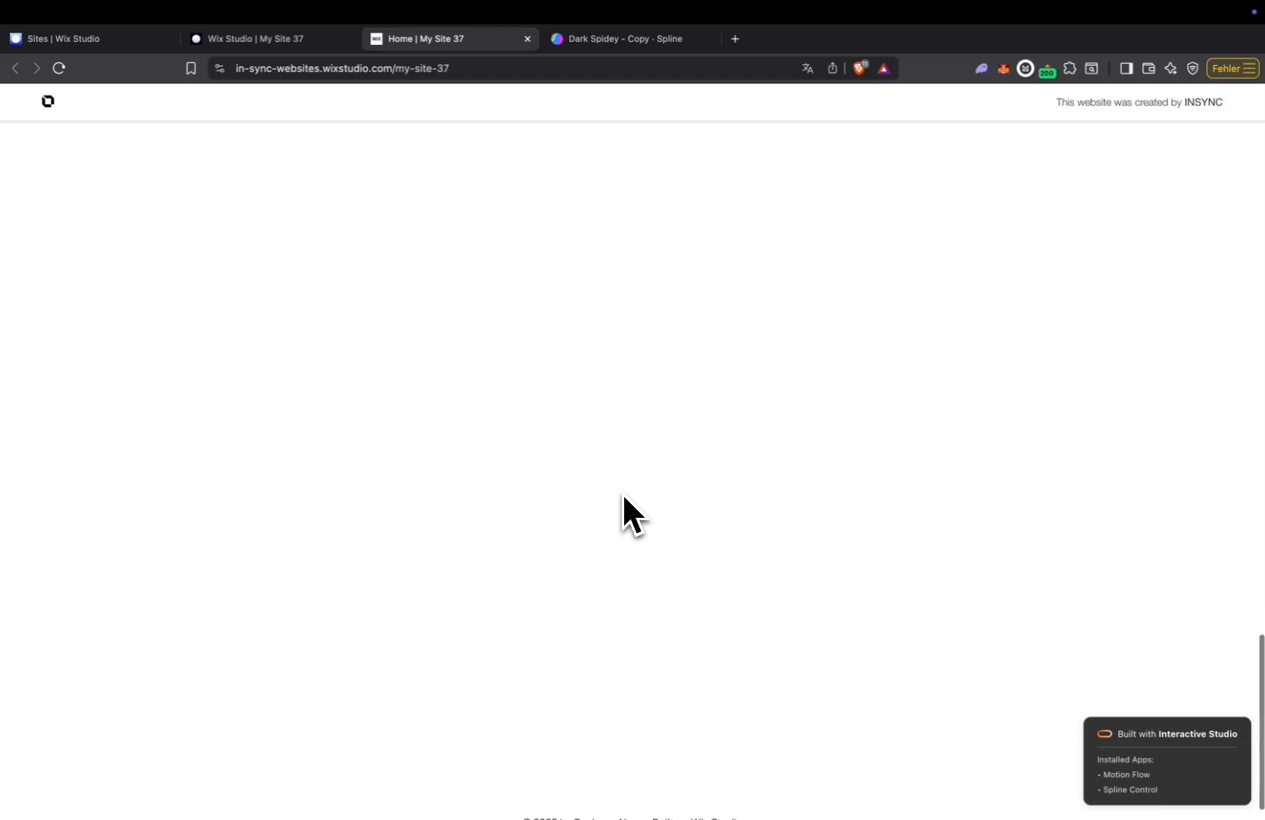
{"action": "scroll", "coordinate": [622, 497], "scroll_direction": "up", "scroll_amount": 5}
Return to the Wix Studio editor and set Spider-Man's Move Y to 367 and Move Z to 490.
{"action": "left_click", "coordinate": [299, 42]}
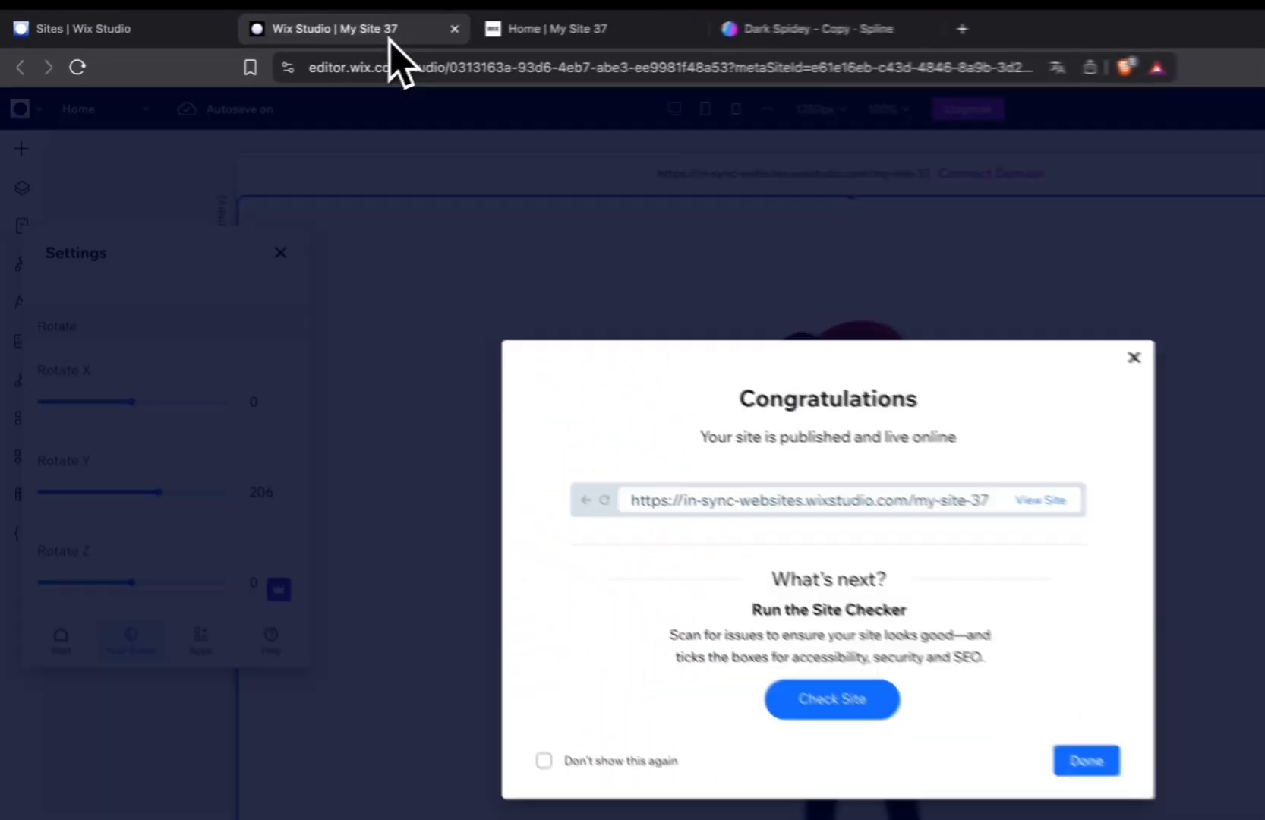
{"action": "left_click", "coordinate": [162, 466]}
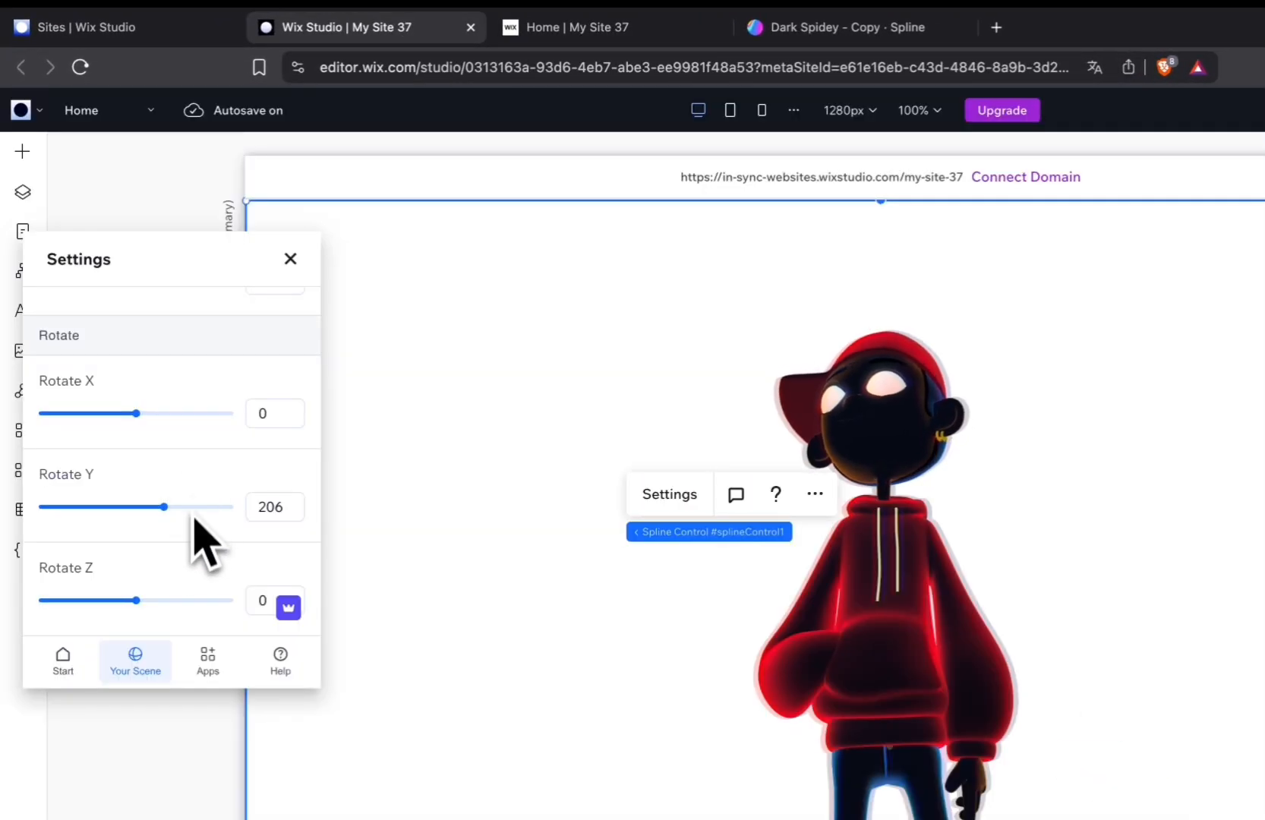
{"action": "scroll", "coordinate": [201, 596], "scroll_direction": "up", "scroll_amount": 4}
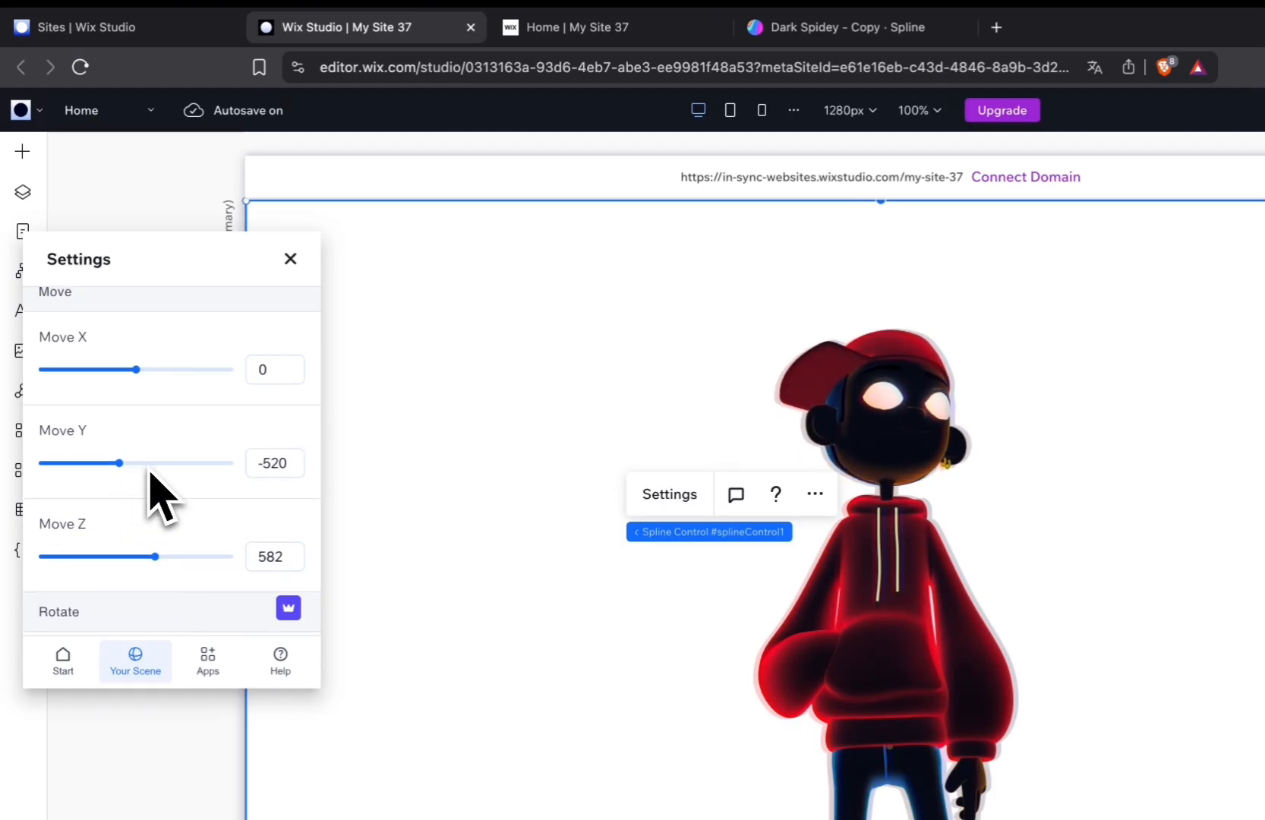
{"action": "left_click_drag", "start_coordinate": [149, 469], "coordinate": [149, 466]}
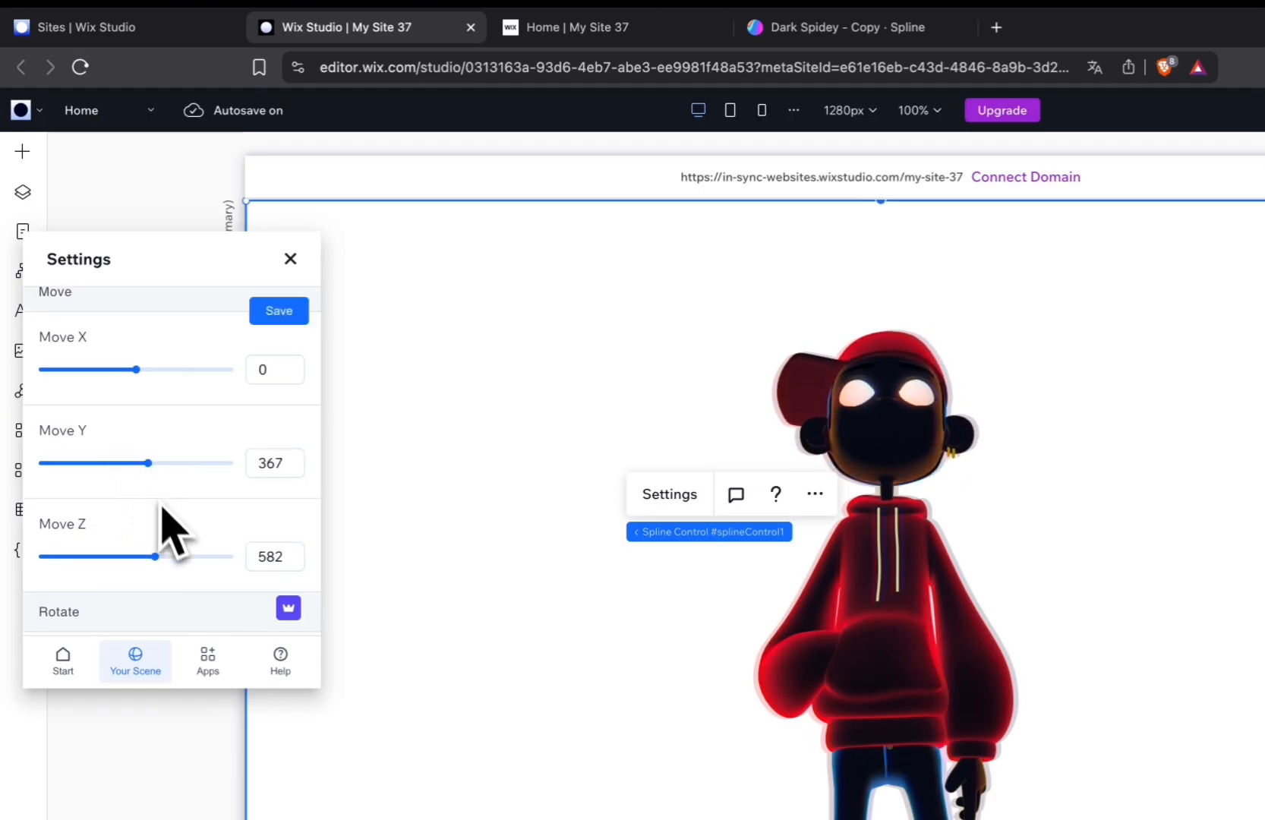
{"action": "scroll", "coordinate": [163, 524], "scroll_direction": "down", "scroll_amount": 2}
{"action": "left_click", "coordinate": [154, 479]}
Increase Spider-Man's Rotate Y value to 301 and save the scene settings.
{"action": "scroll", "coordinate": [174, 524], "scroll_direction": "down", "scroll_amount": 2}
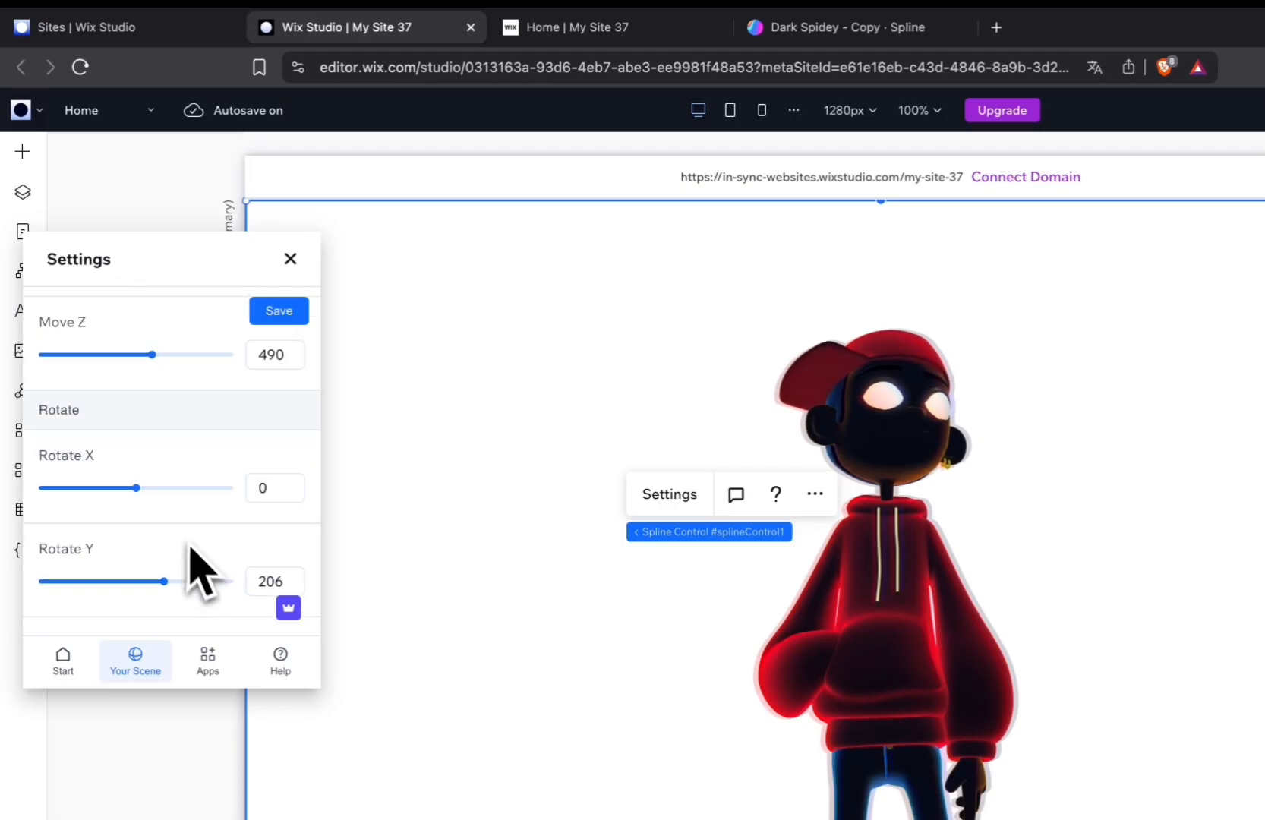
{"action": "scroll", "coordinate": [192, 547], "scroll_direction": "down", "scroll_amount": 1}
{"action": "left_click_drag", "start_coordinate": [170, 507], "coordinate": [179, 506]}
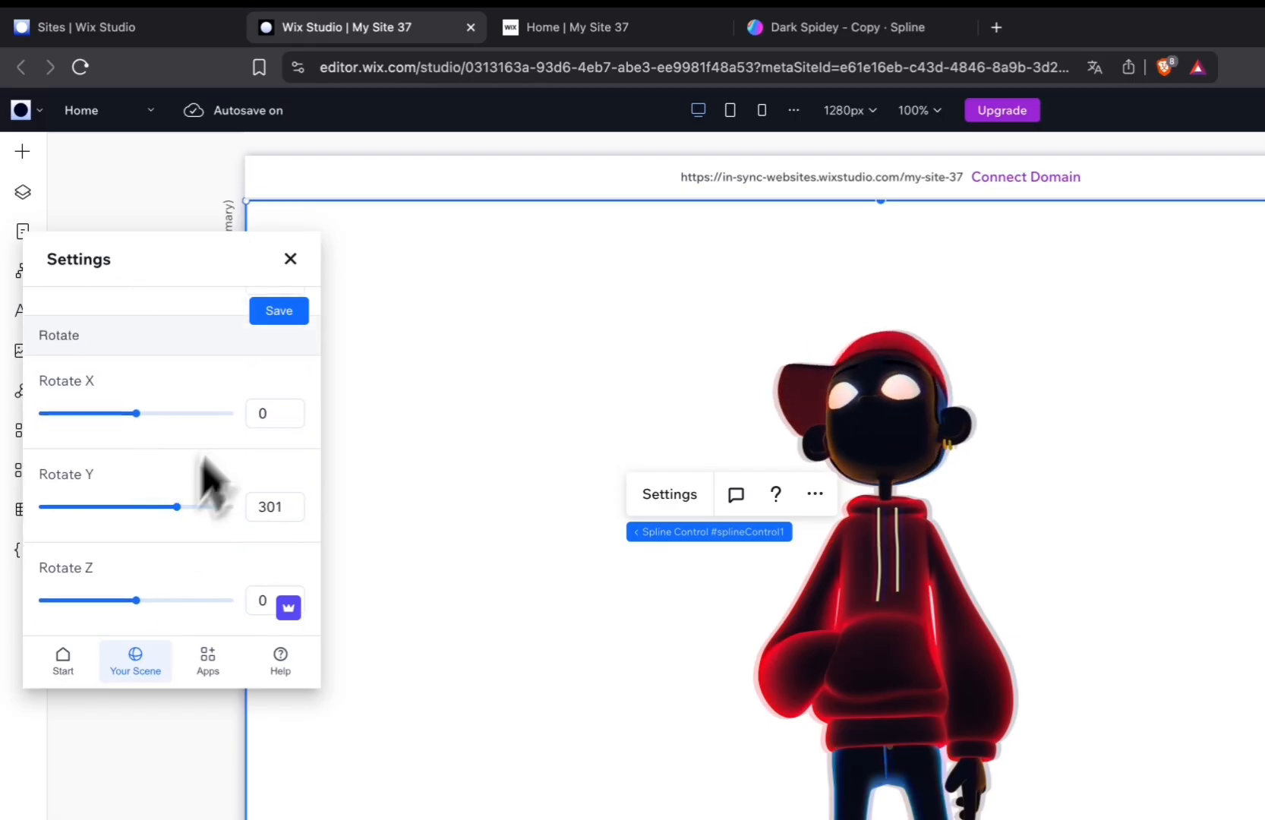
{"action": "left_click", "coordinate": [283, 313]}
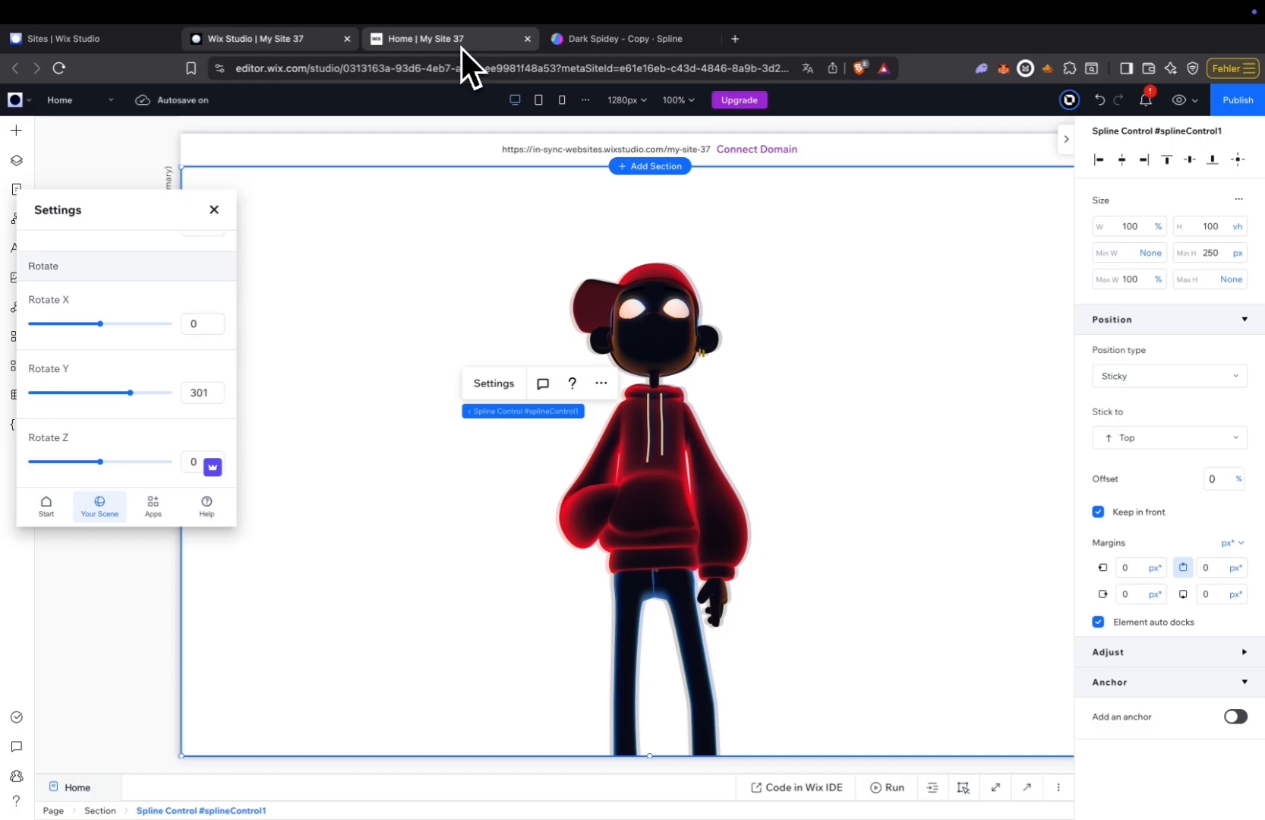
Republish the site and check the updated Spider-Man scroll animation on the live page.
{"action": "left_click", "coordinate": [1238, 99]}
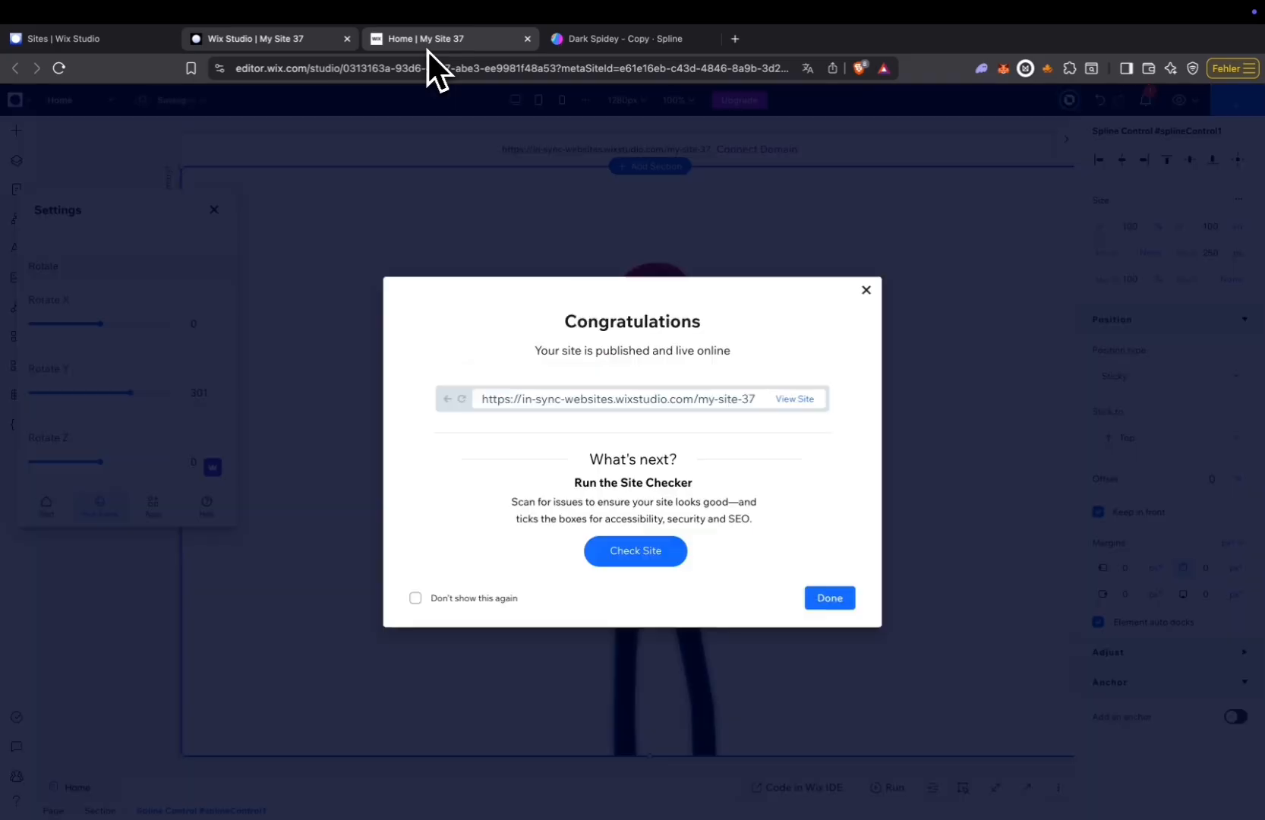
{"action": "left_click", "coordinate": [426, 50]}
{"action": "scroll", "coordinate": [609, 631], "scroll_direction": "down", "scroll_amount": 5}
{"action": "scroll", "coordinate": [610, 633], "scroll_direction": "down", "scroll_amount": 10}
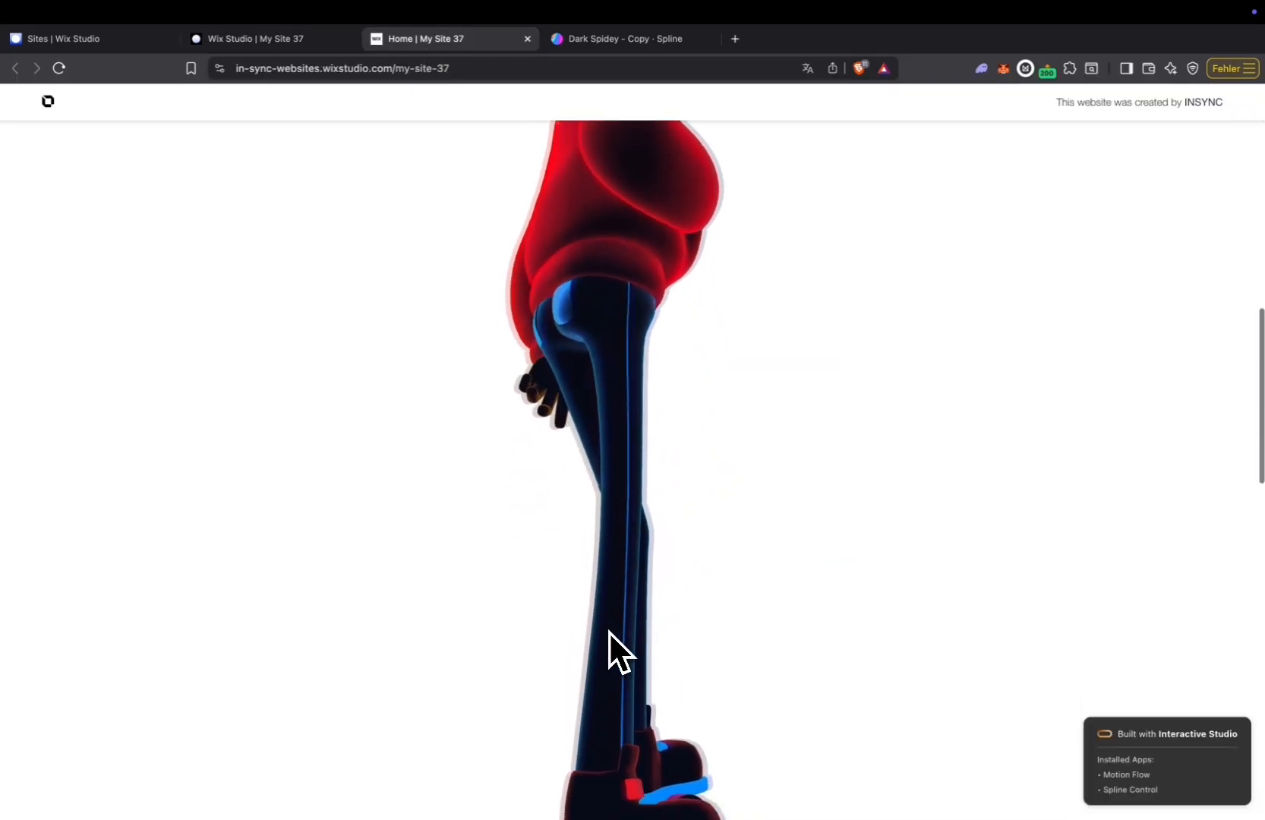
{"action": "scroll", "coordinate": [611, 634], "scroll_direction": "up", "scroll_amount": 3}
{"action": "scroll", "coordinate": [611, 635], "scroll_direction": "up", "scroll_amount": 4}
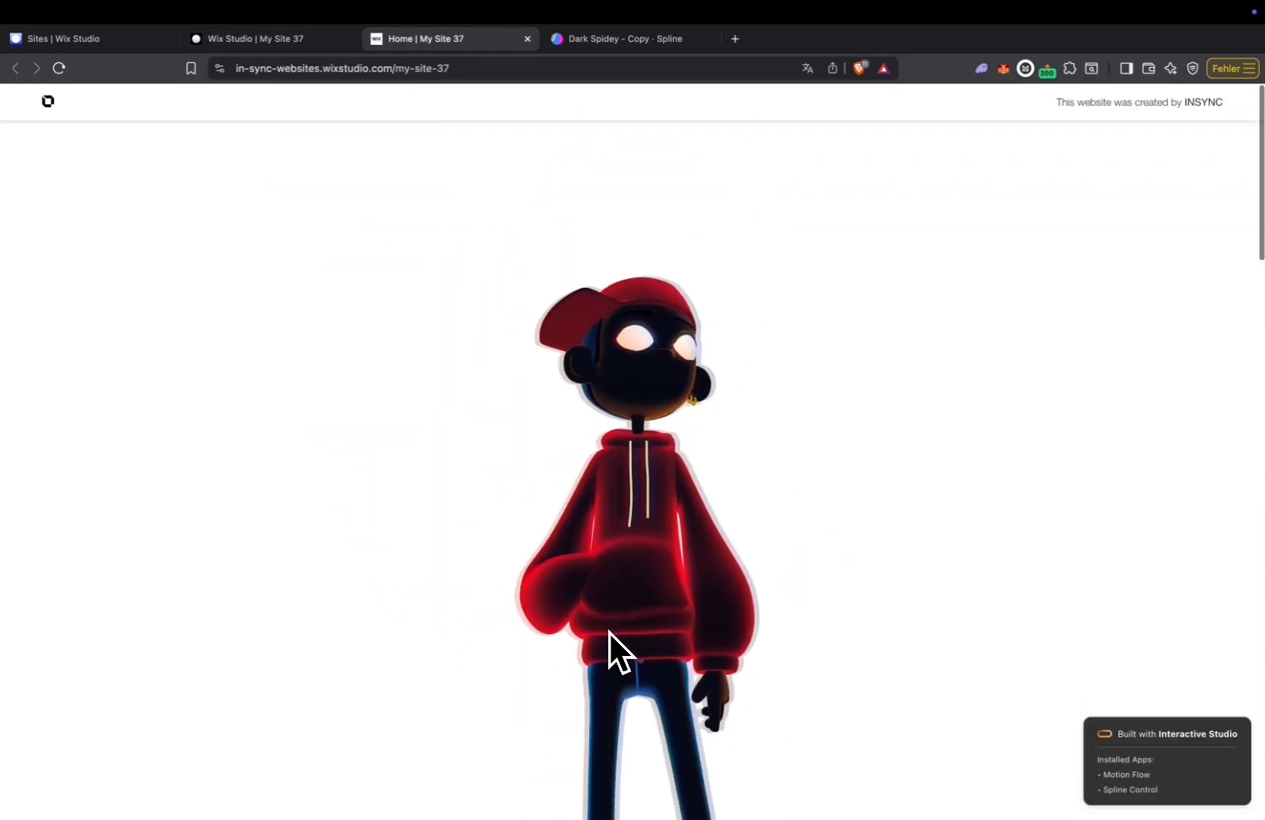
{"action": "scroll", "coordinate": [611, 635], "scroll_direction": "down", "scroll_amount": 8}
{"action": "scroll", "coordinate": [610, 635], "scroll_direction": "up", "scroll_amount": 5}
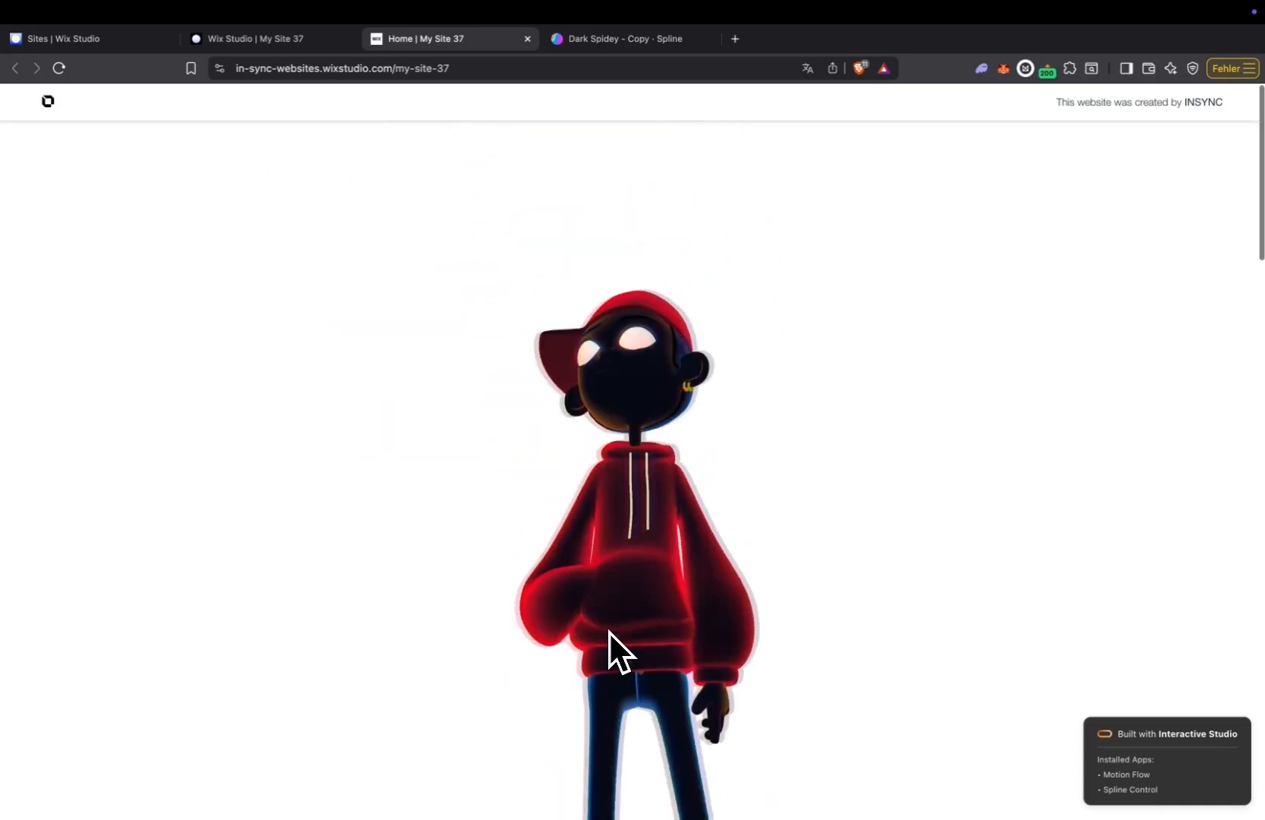
Return to the Wix Studio editor and give the blank section a custom dark grey background, #373737.
{"action": "left_click", "coordinate": [289, 38]}
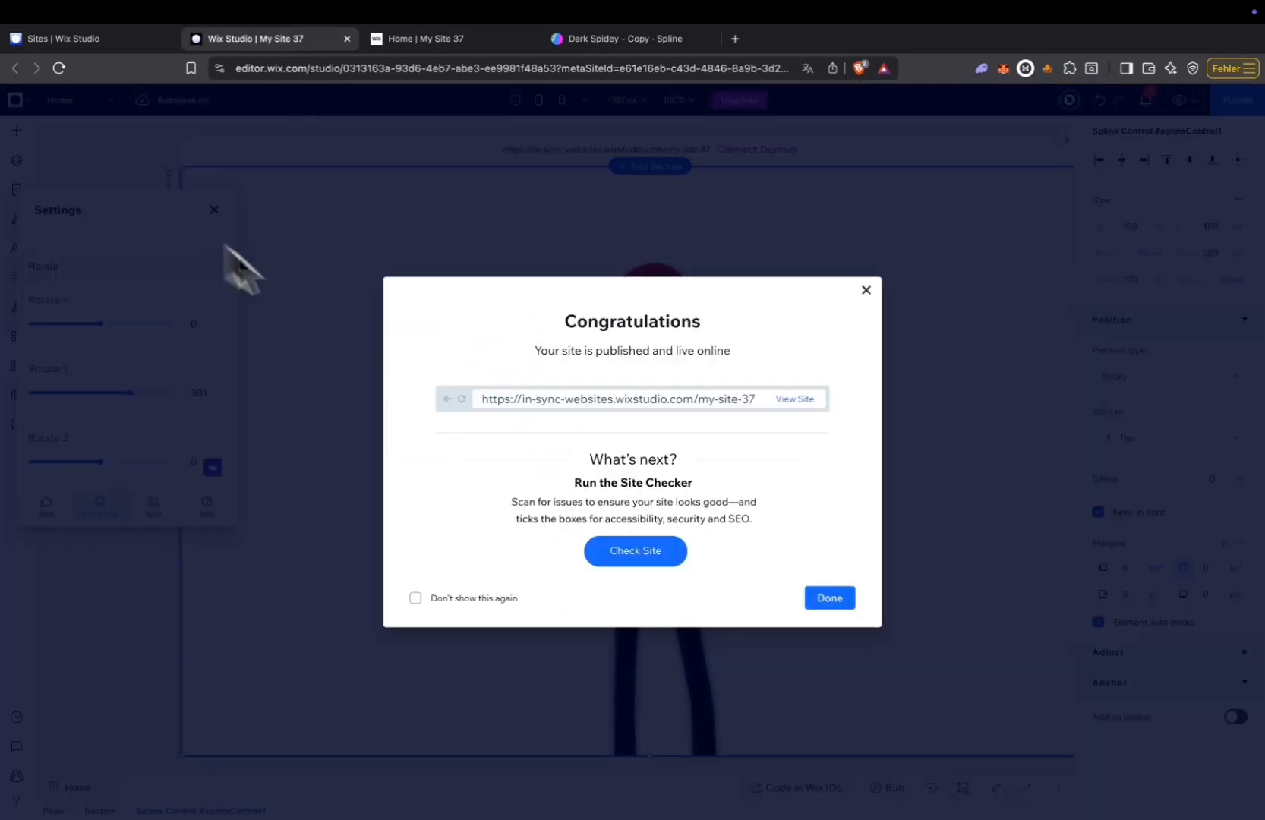
{"action": "left_click", "coordinate": [308, 286]}
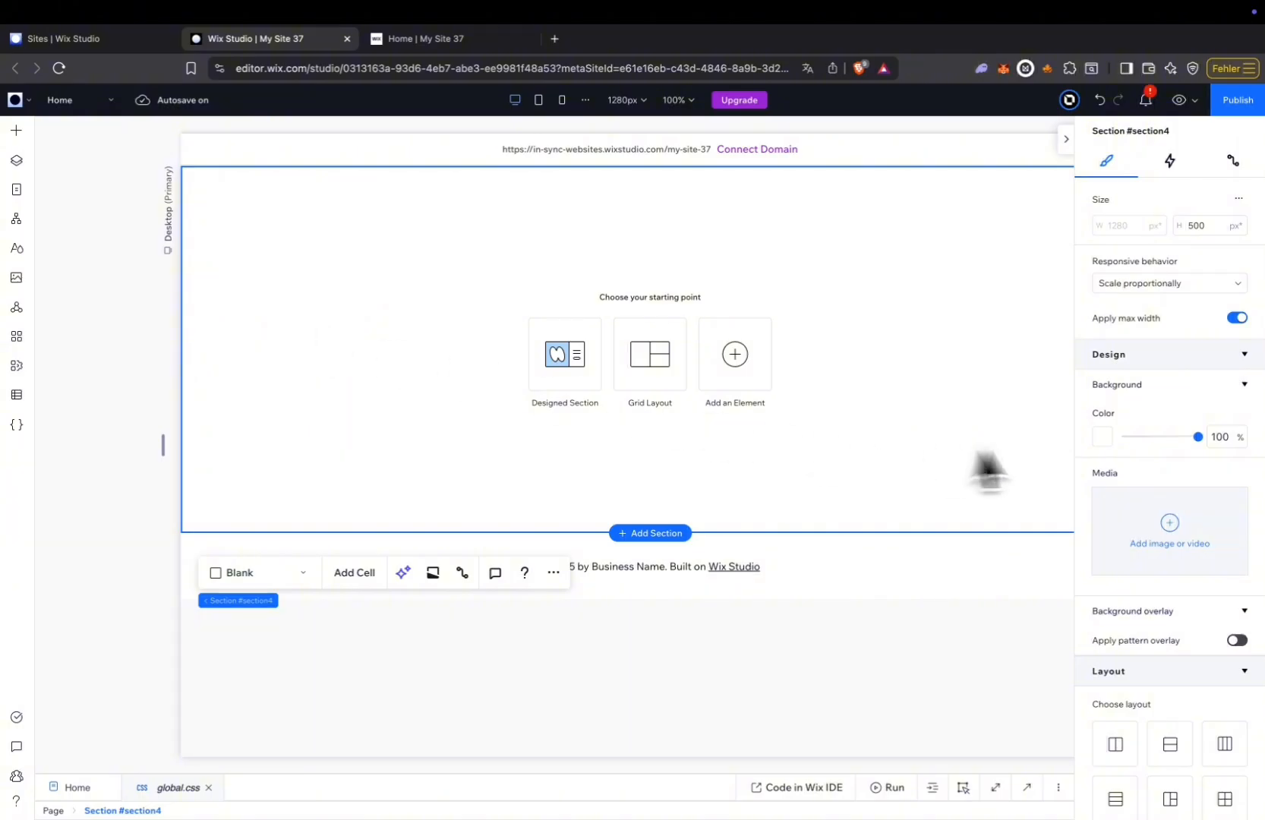
{"action": "left_click", "coordinate": [1105, 439]}
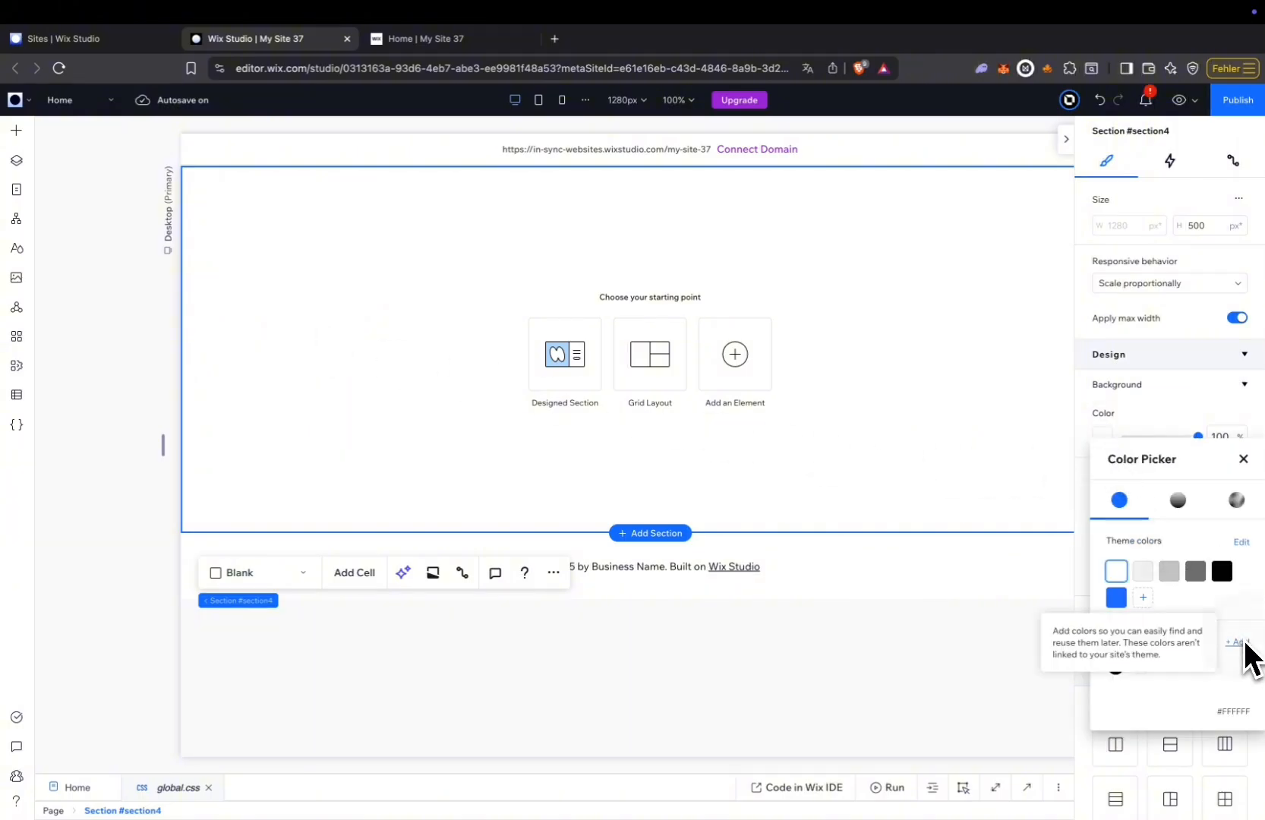
{"action": "left_click", "coordinate": [1237, 642]}
{"action": "left_click_drag", "start_coordinate": [1081, 542], "coordinate": [1003, 536]}
{"action": "left_click", "coordinate": [1213, 758]}
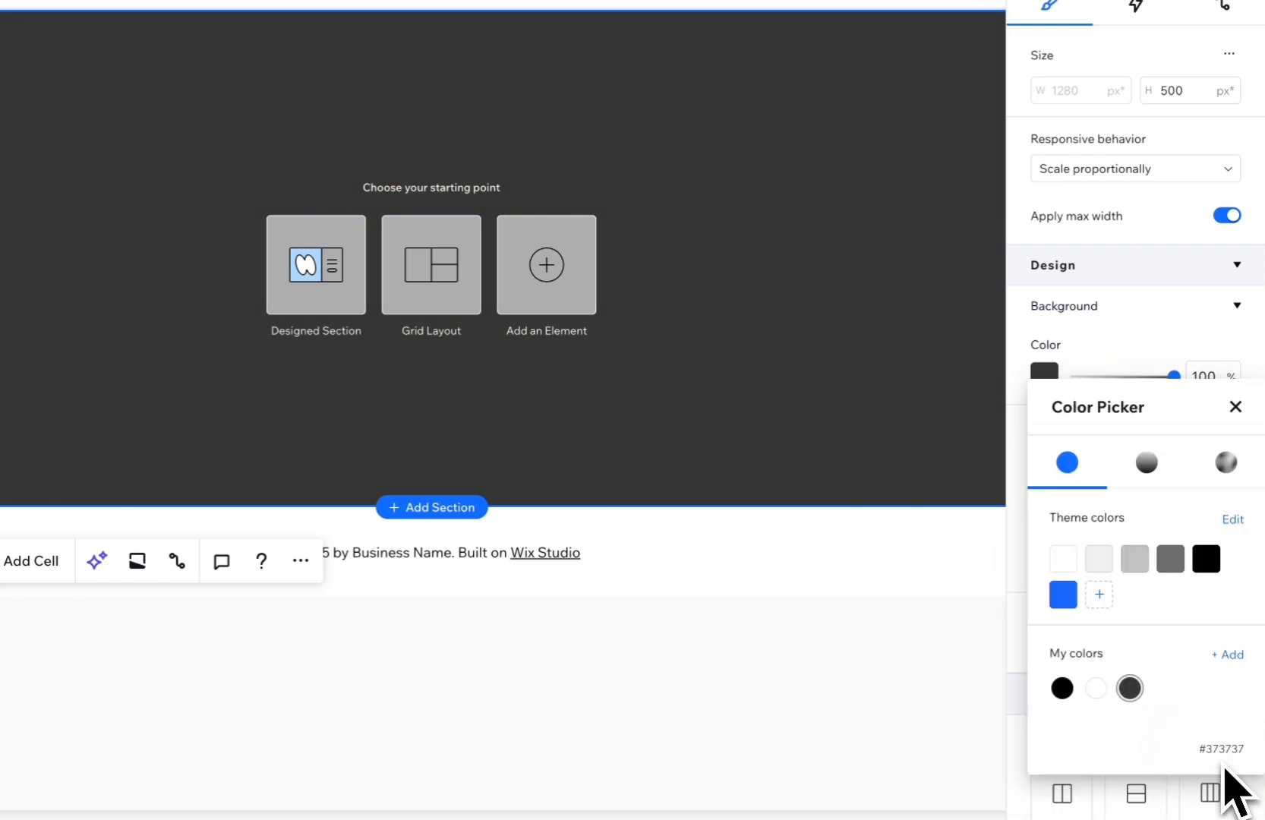
{"action": "left_click", "coordinate": [721, 307]}
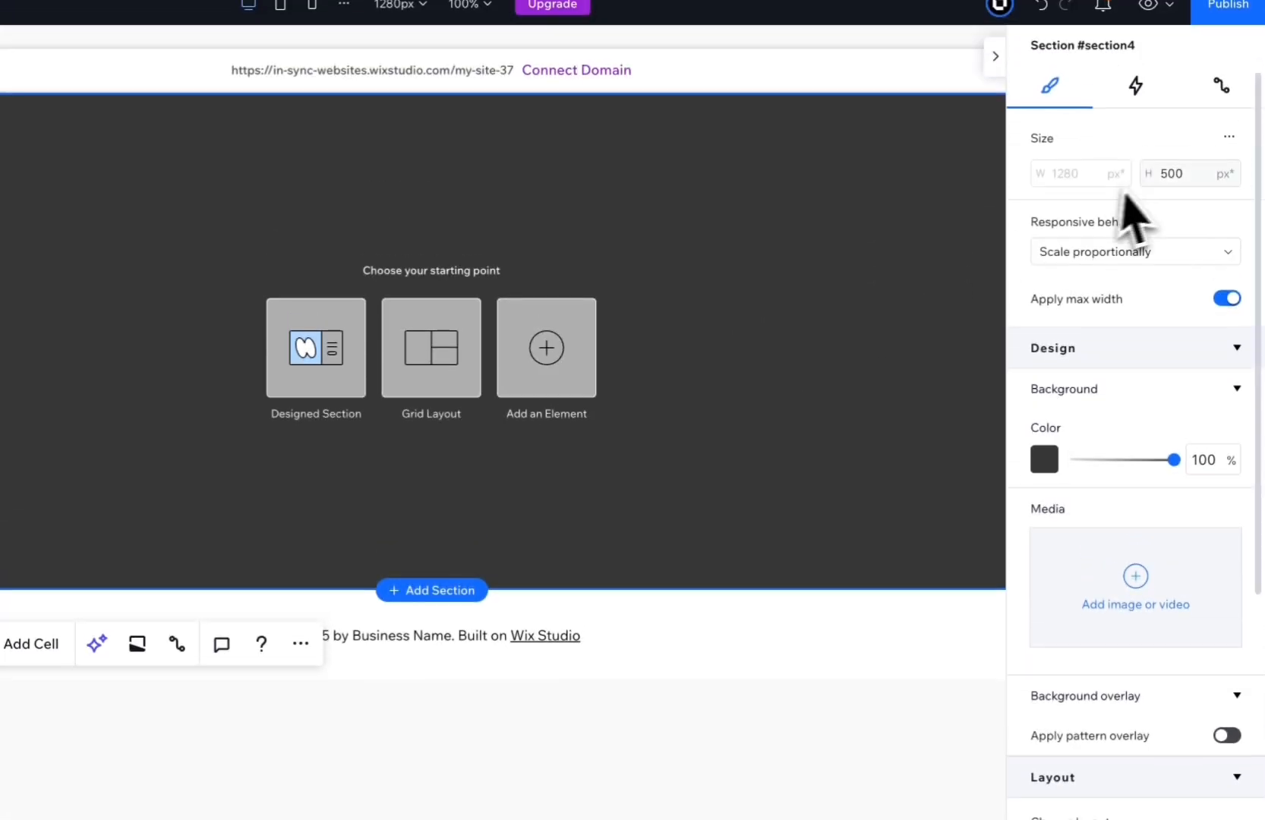
Switch the section to advanced sizing and apply a 1x1 grid layout.
{"action": "left_click", "coordinate": [1230, 53]}
{"action": "left_click", "coordinate": [1179, 67]}
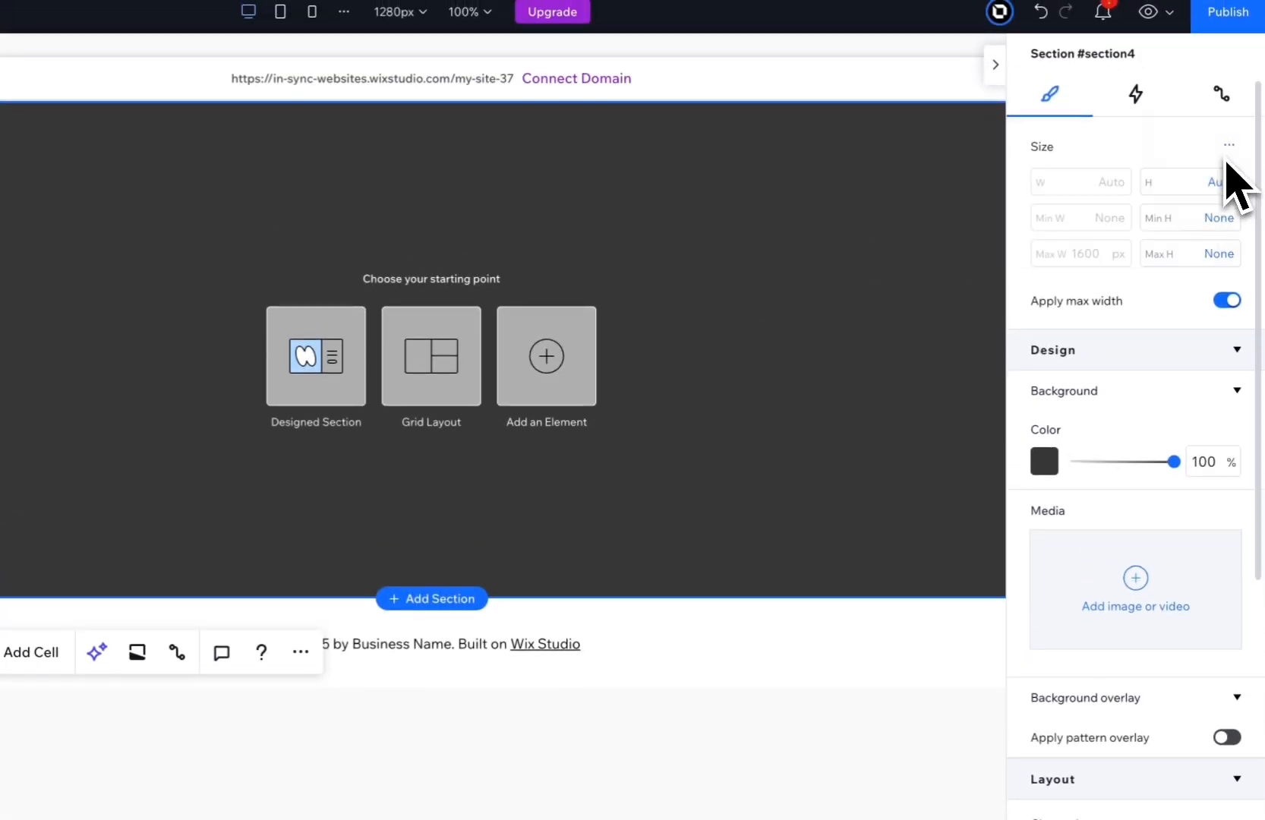
{"action": "scroll", "coordinate": [1215, 458], "scroll_direction": "down", "scroll_amount": 9}
{"action": "left_click", "coordinate": [1225, 450]}
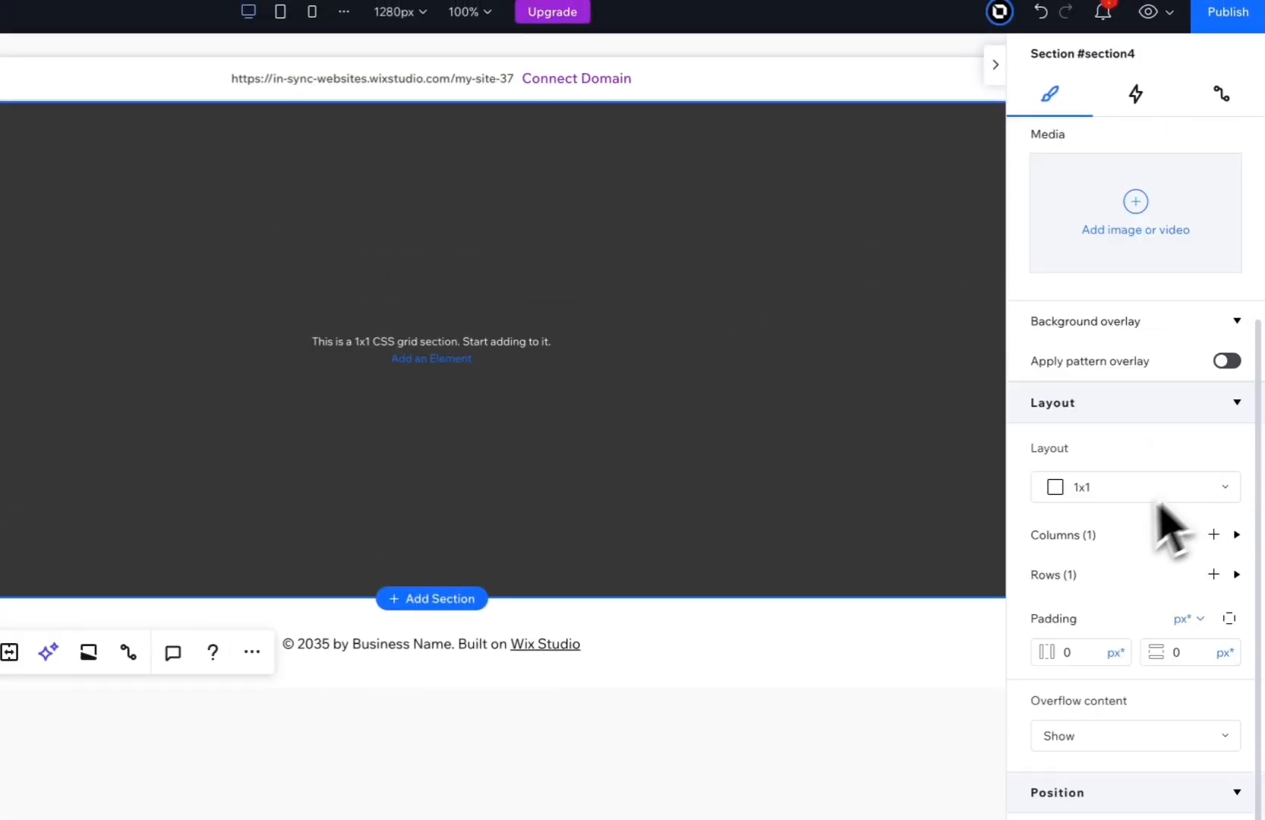
Set the height of the section's single grid row to 400 vh.
{"action": "left_click", "coordinate": [1070, 583]}
{"action": "left_click", "coordinate": [1074, 619]}
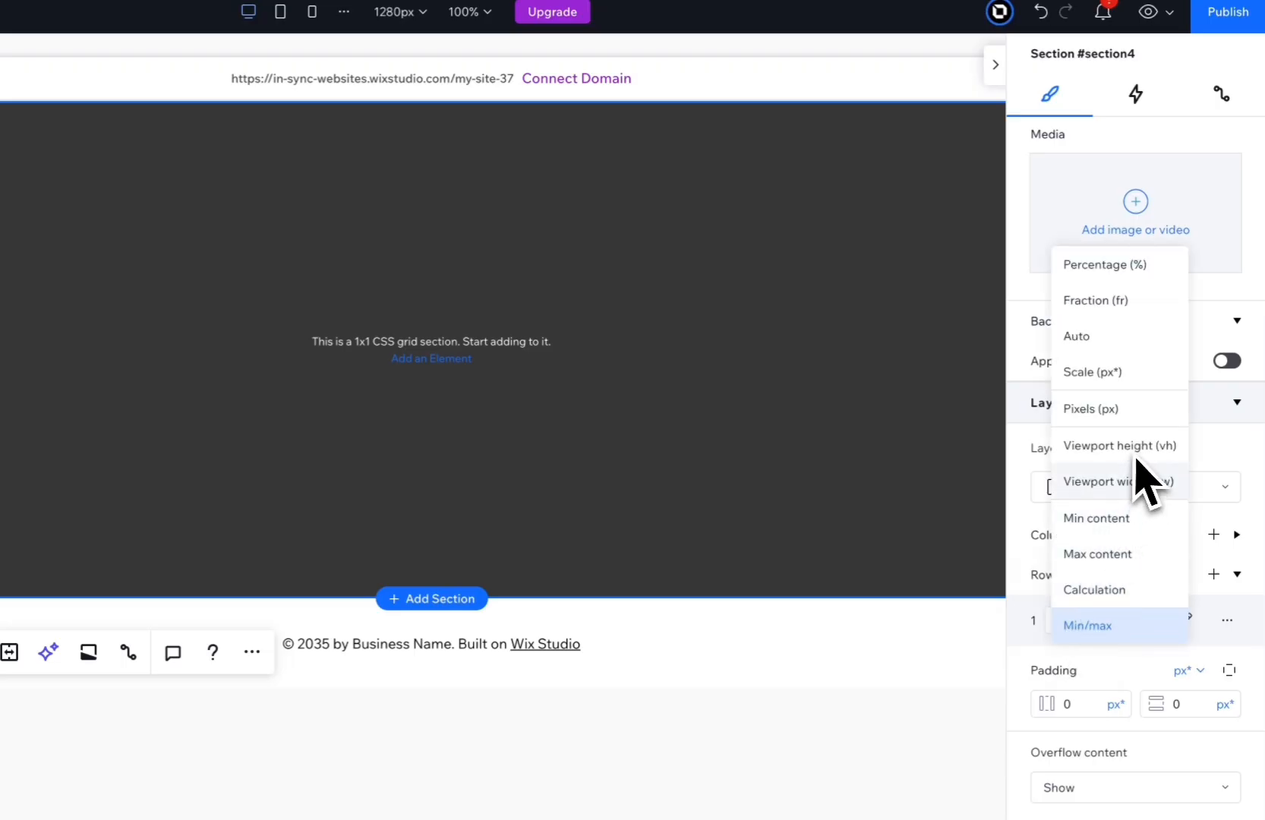
{"action": "left_click", "coordinate": [1133, 450]}
{"action": "left_click", "coordinate": [1075, 621]}
{"action": "type", "text": "40"}
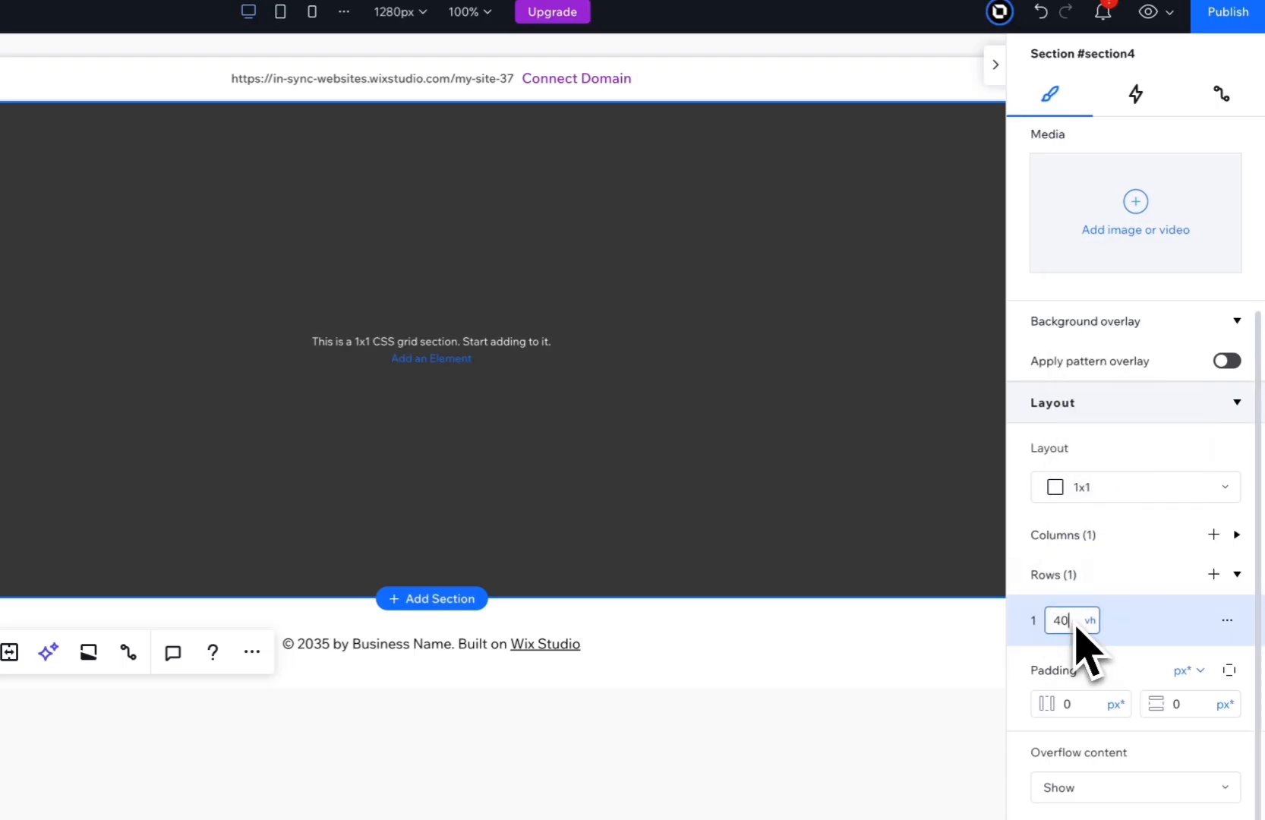
{"action": "type", "text": "0"}
{"action": "key", "text": "Return"}
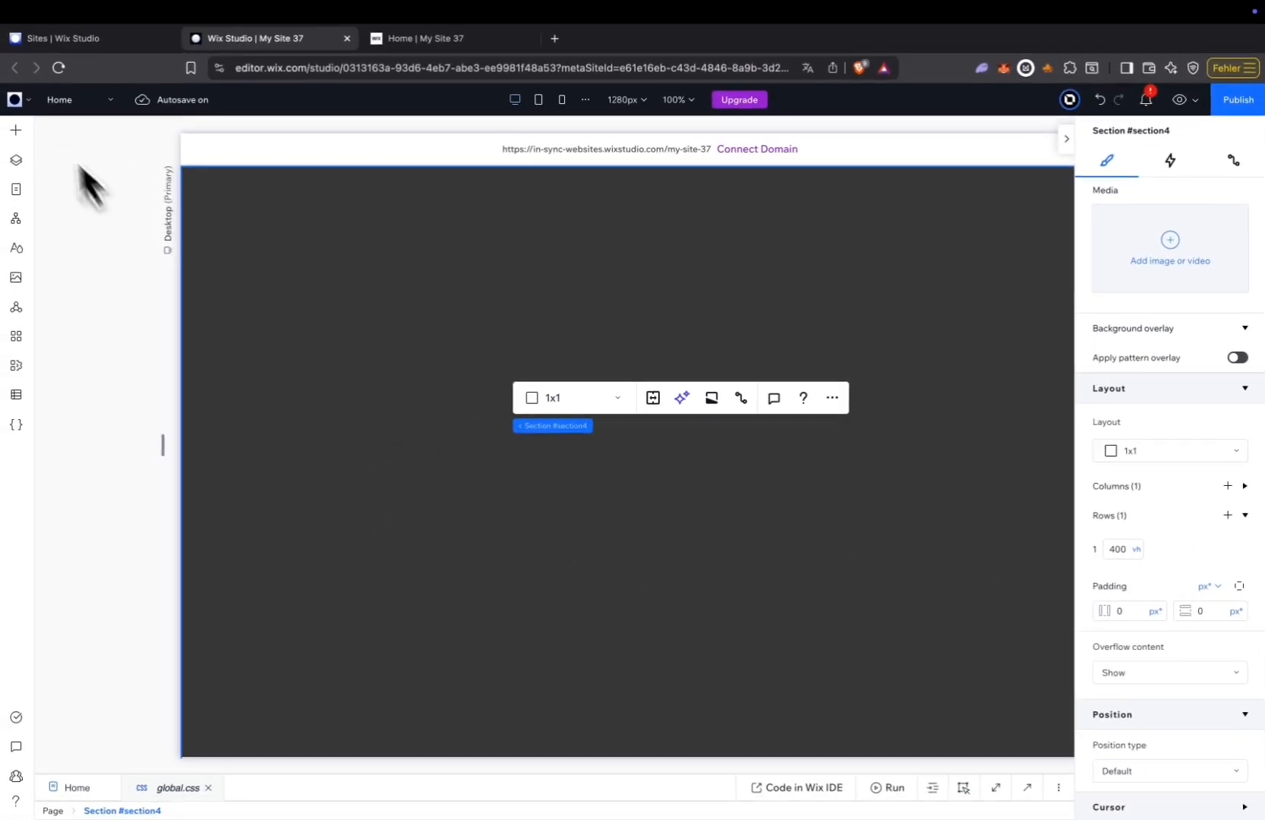
Open the Aura Suite editor add-on and enable Smooth Scrolling for the site.
{"action": "left_click", "coordinate": [26, 100]}
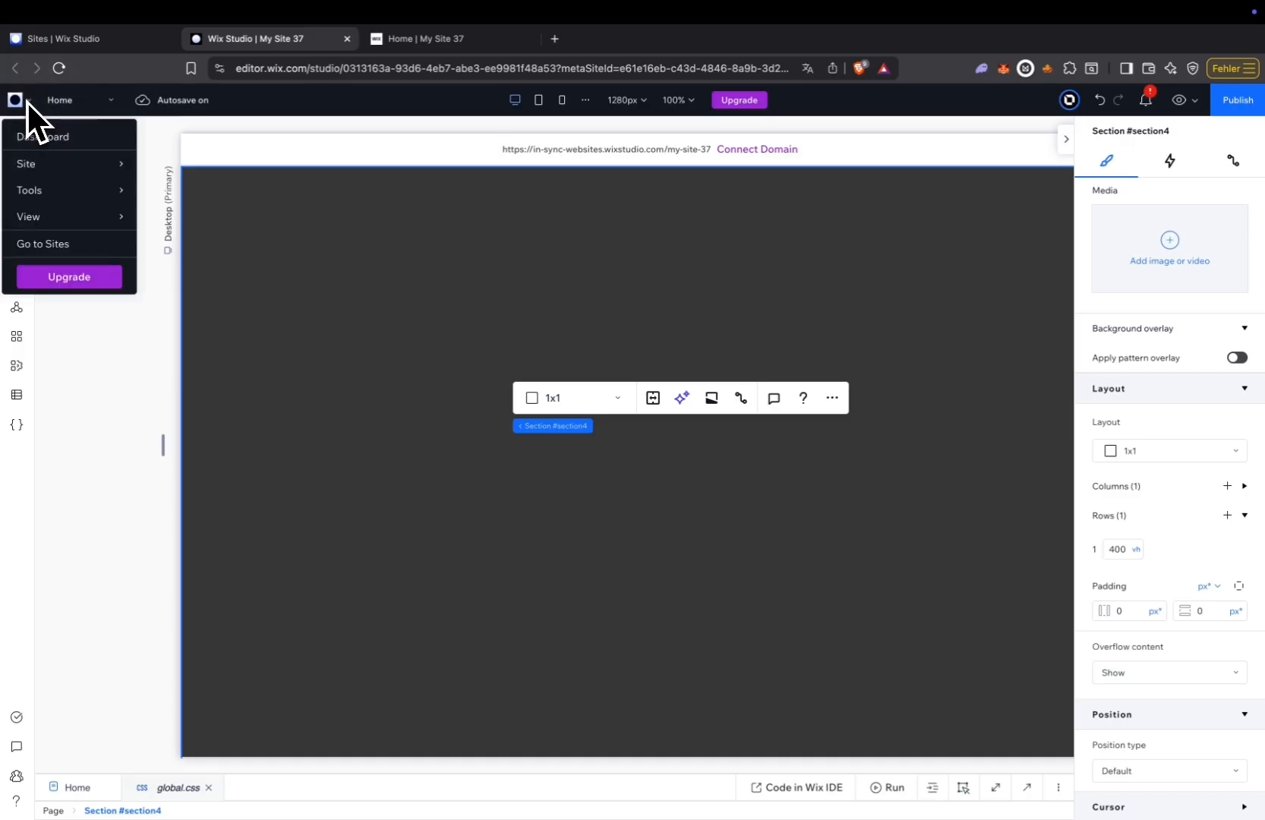
{"action": "mouse_move", "coordinate": [57, 188]}
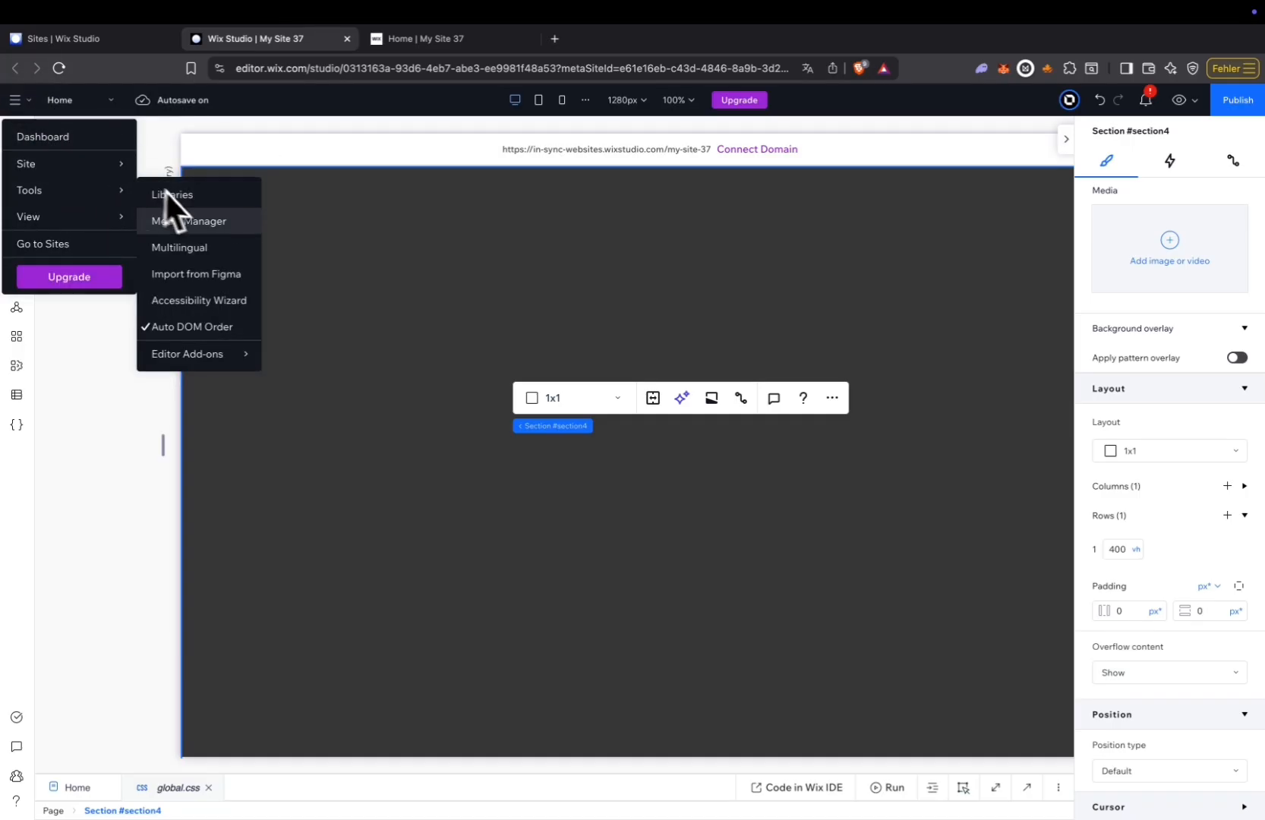
{"action": "mouse_move", "coordinate": [205, 349]}
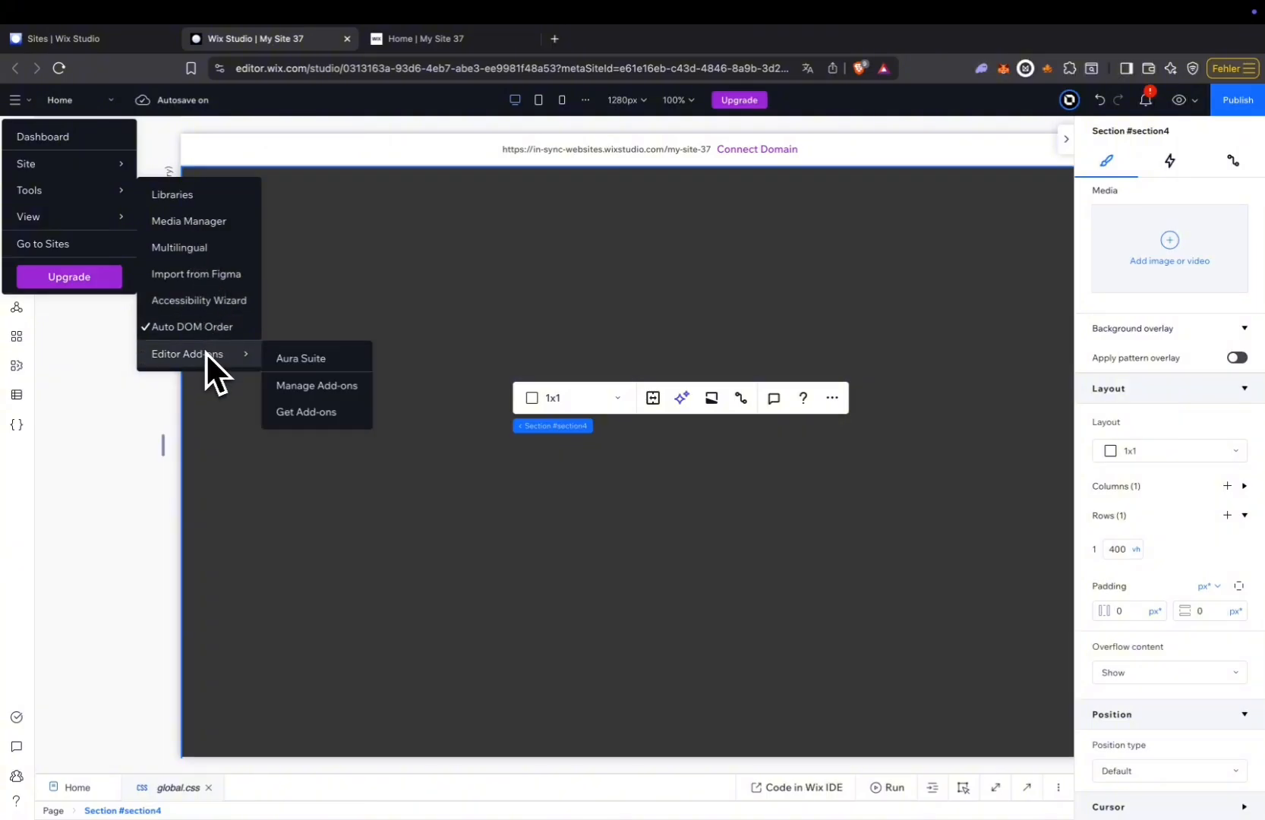
{"action": "left_click", "coordinate": [298, 353]}
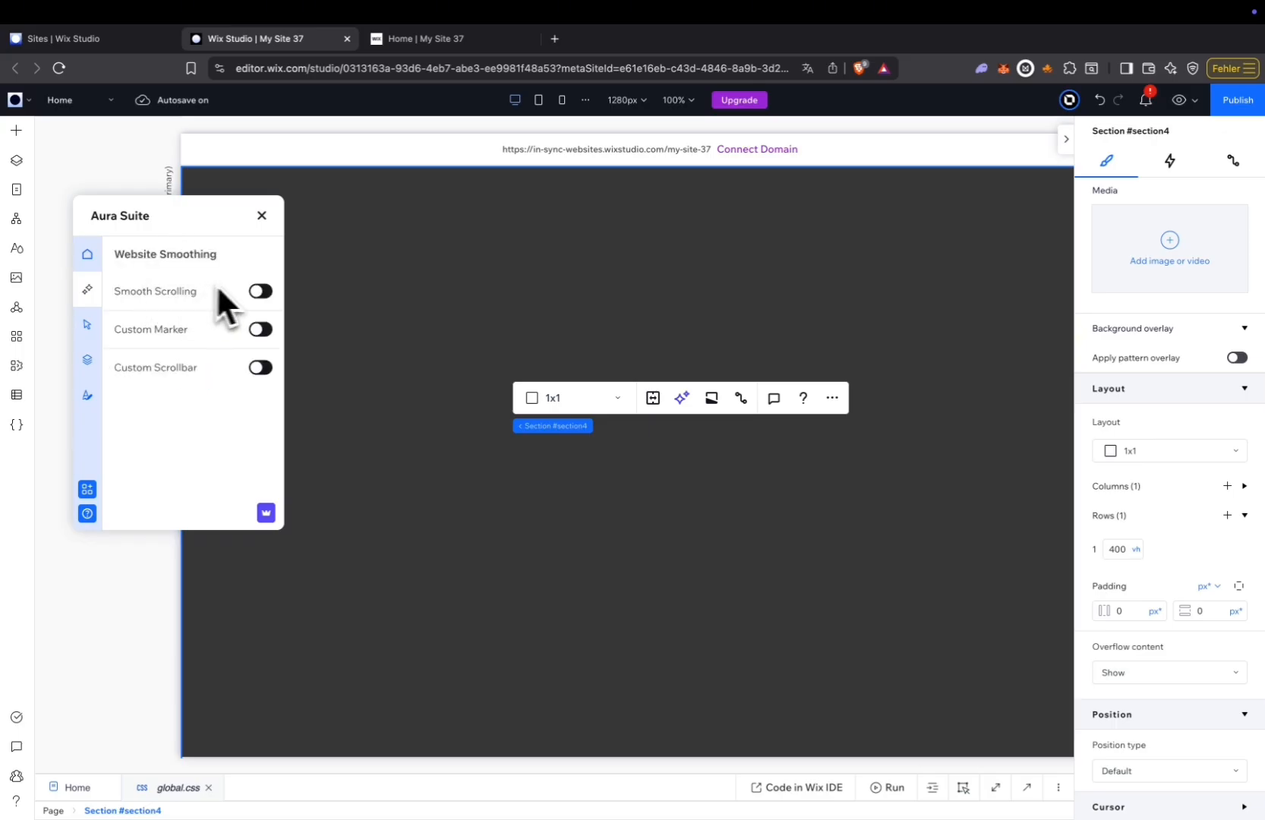
{"action": "left_click", "coordinate": [260, 290]}
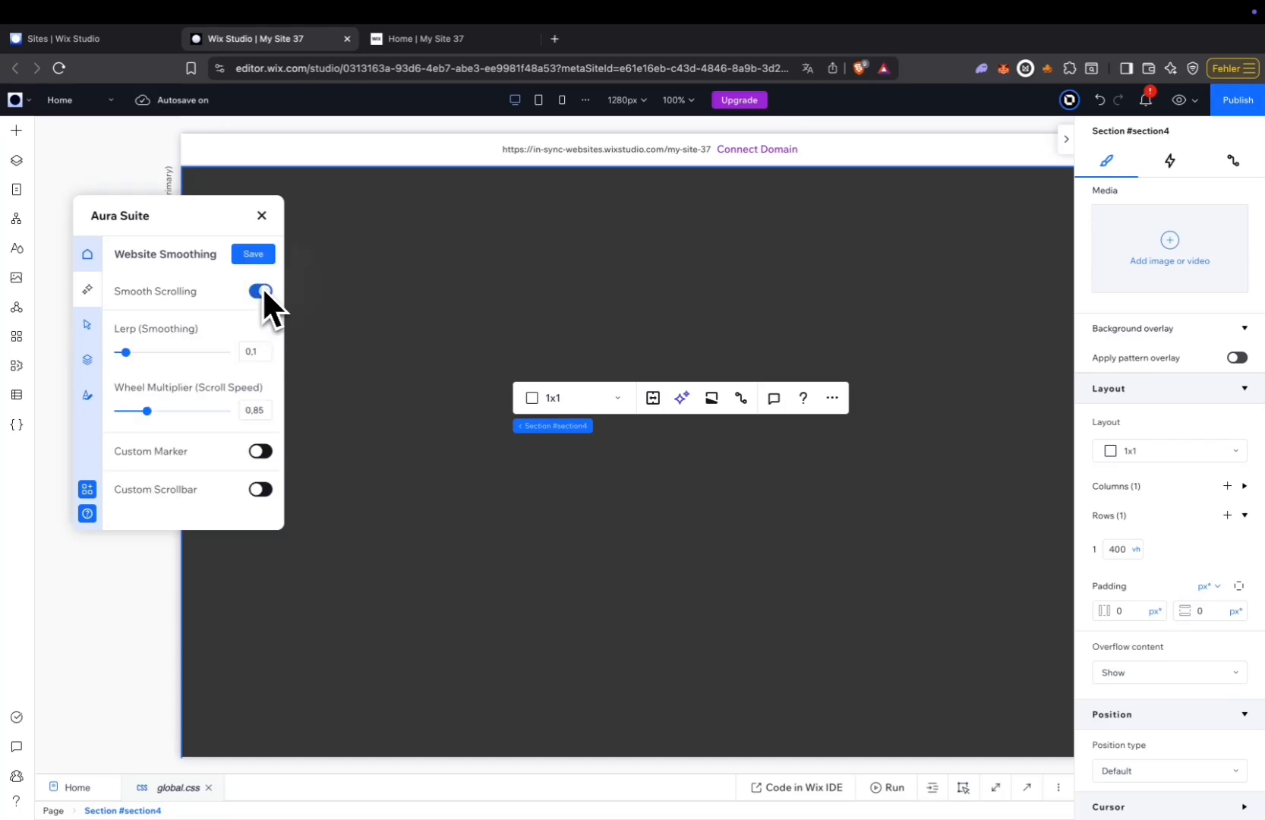
Enable the custom marker with marker colour #FFFFFF and text colour #393939, and save the website smoothing settings.
{"action": "left_click", "coordinate": [262, 450]}
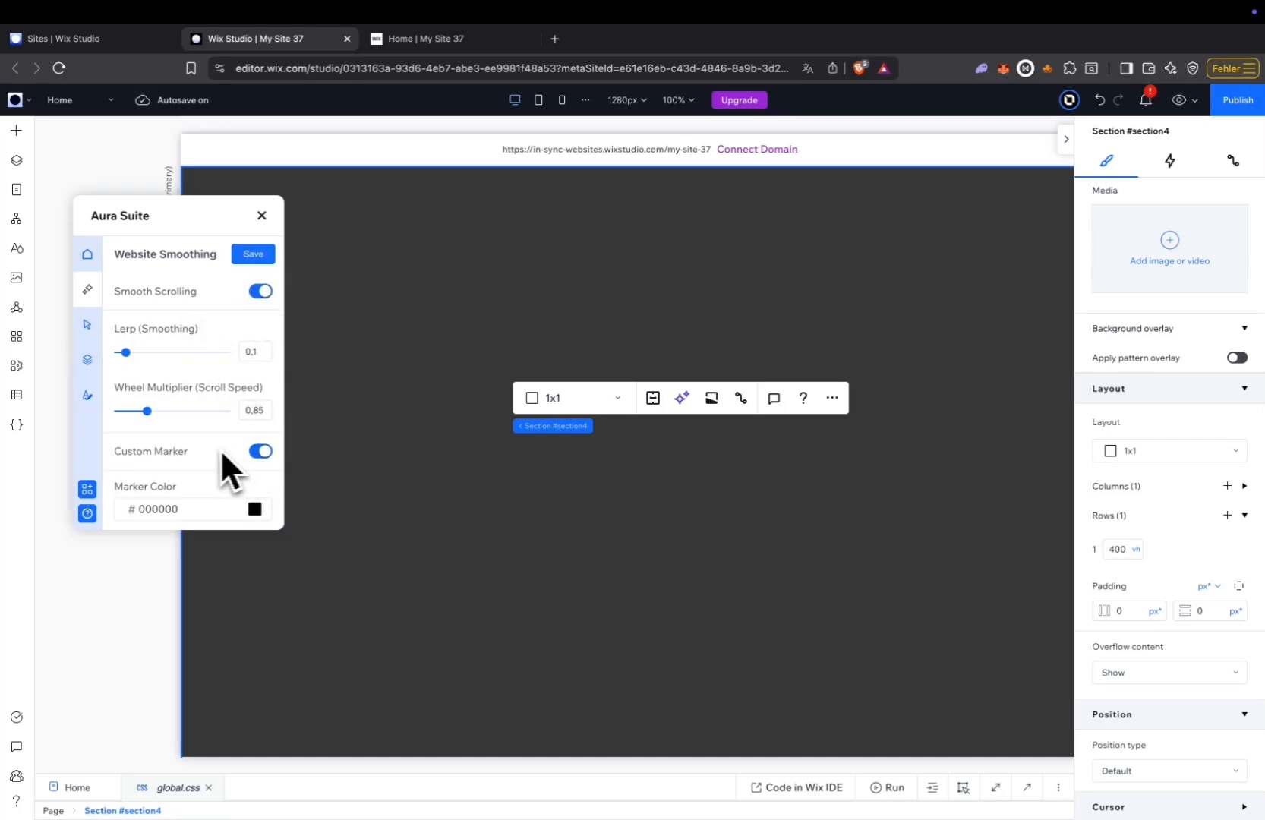
{"action": "scroll", "coordinate": [217, 459], "scroll_direction": "down", "scroll_amount": 2}
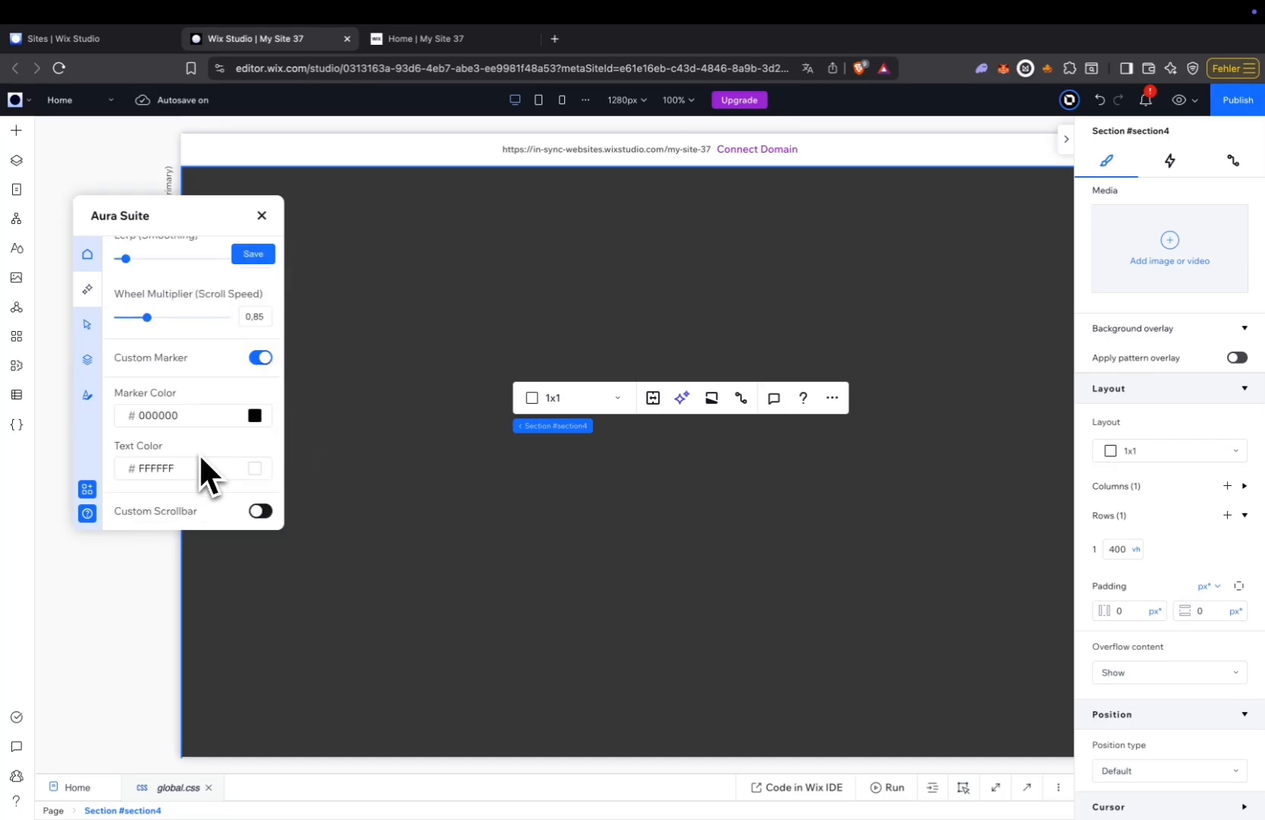
{"action": "left_click", "coordinate": [256, 416]}
{"action": "scroll", "coordinate": [168, 357], "scroll_direction": "up", "scroll_amount": 1}
{"action": "left_click_drag", "start_coordinate": [157, 347], "coordinate": [87, 290]}
{"action": "scroll", "coordinate": [213, 449], "scroll_direction": "down", "scroll_amount": 1}
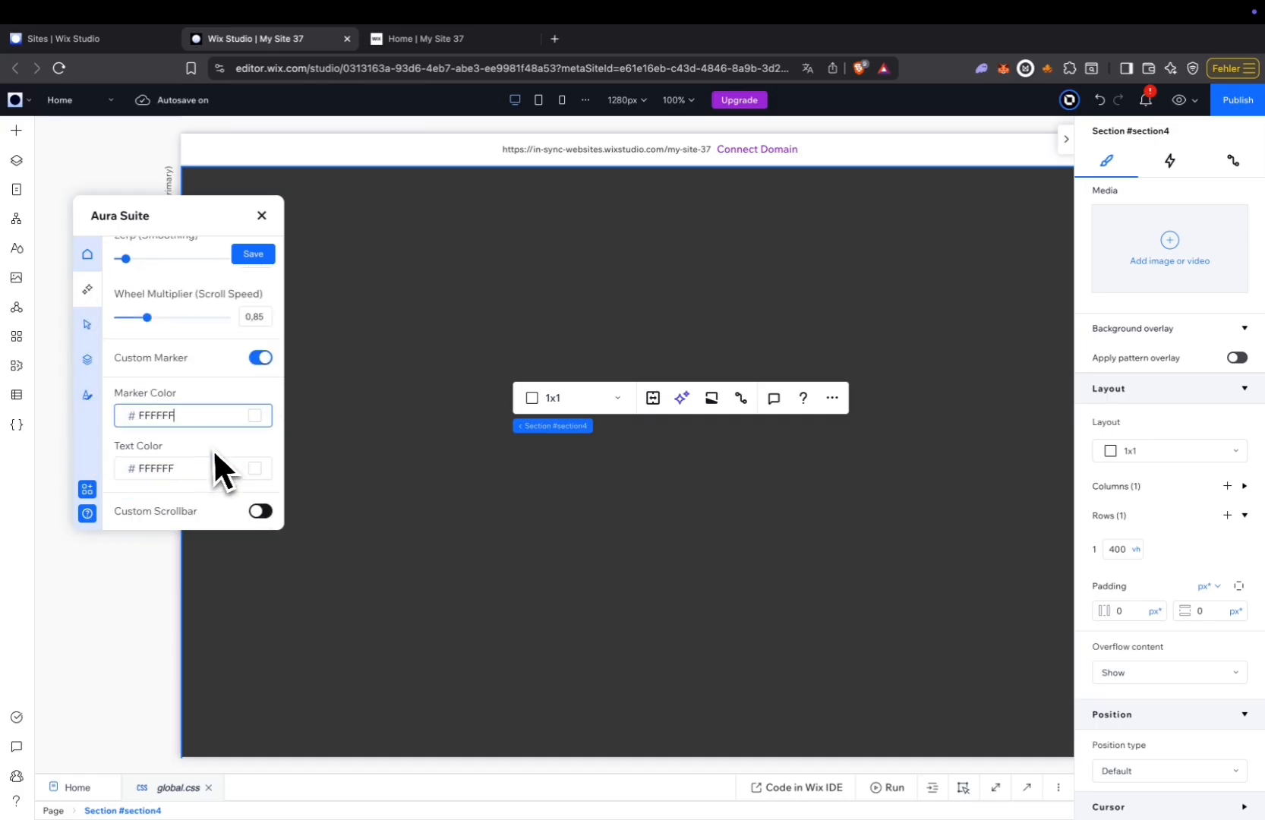
{"action": "left_click", "coordinate": [255, 469]}
{"action": "left_click_drag", "start_coordinate": [94, 361], "coordinate": [87, 362]}
{"action": "left_click", "coordinate": [87, 363]}
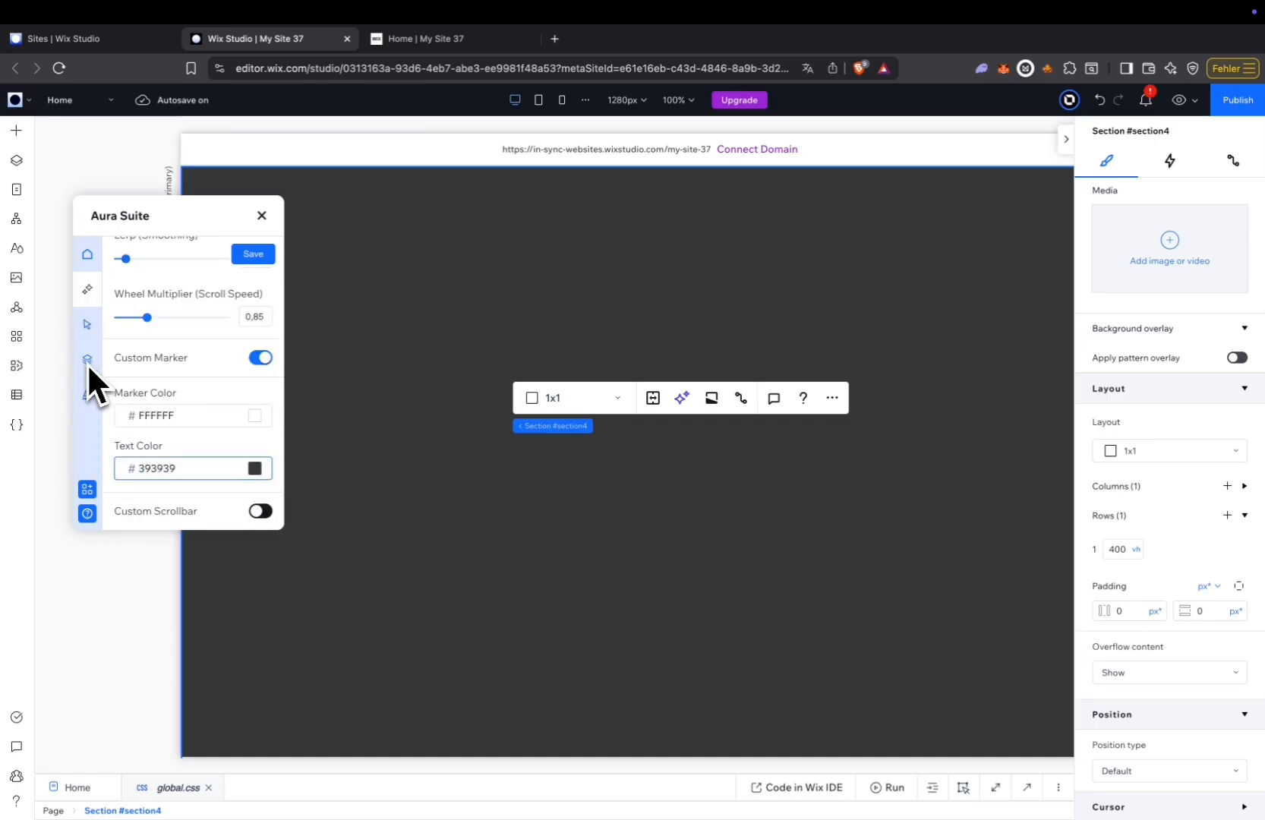
{"action": "scroll", "coordinate": [180, 476], "scroll_direction": "up", "scroll_amount": 2}
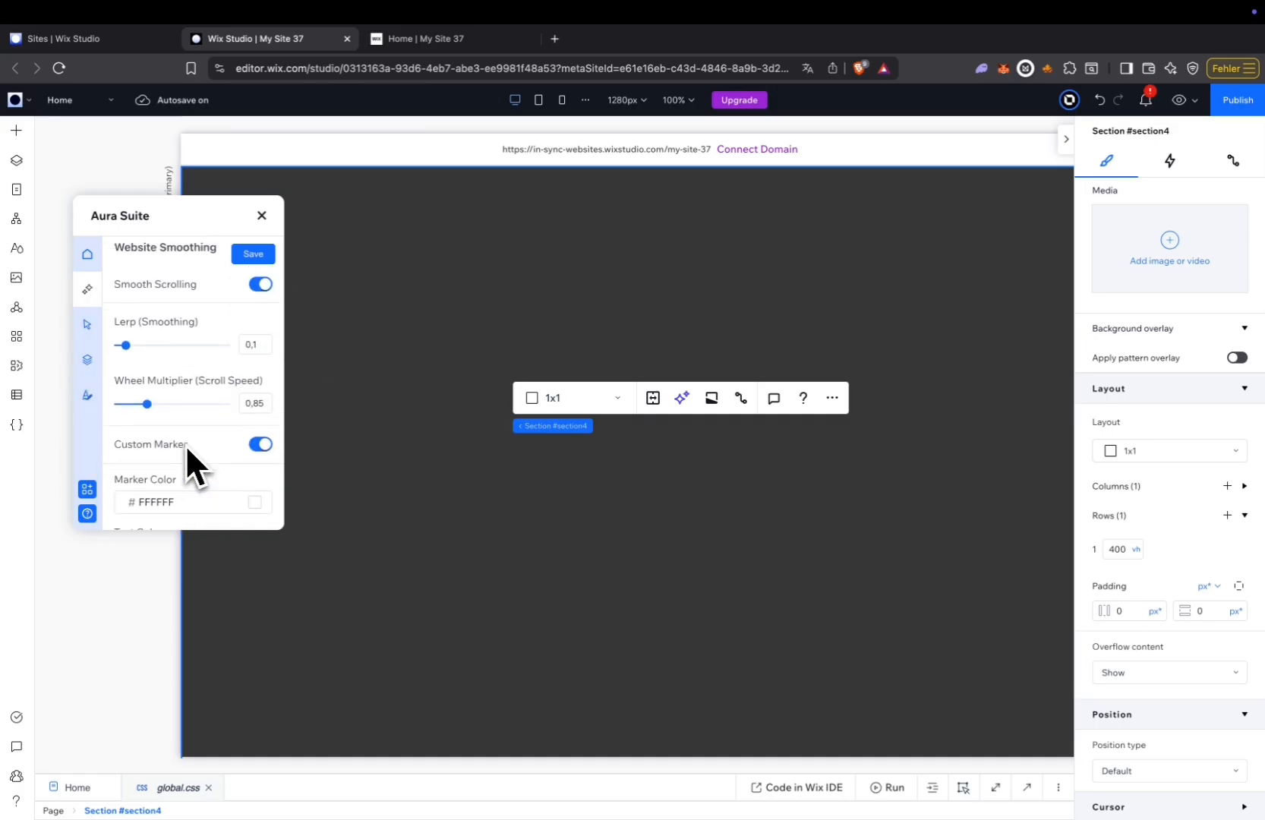
{"action": "scroll", "coordinate": [184, 443], "scroll_direction": "down", "scroll_amount": 2}
{"action": "left_click", "coordinate": [253, 254]}
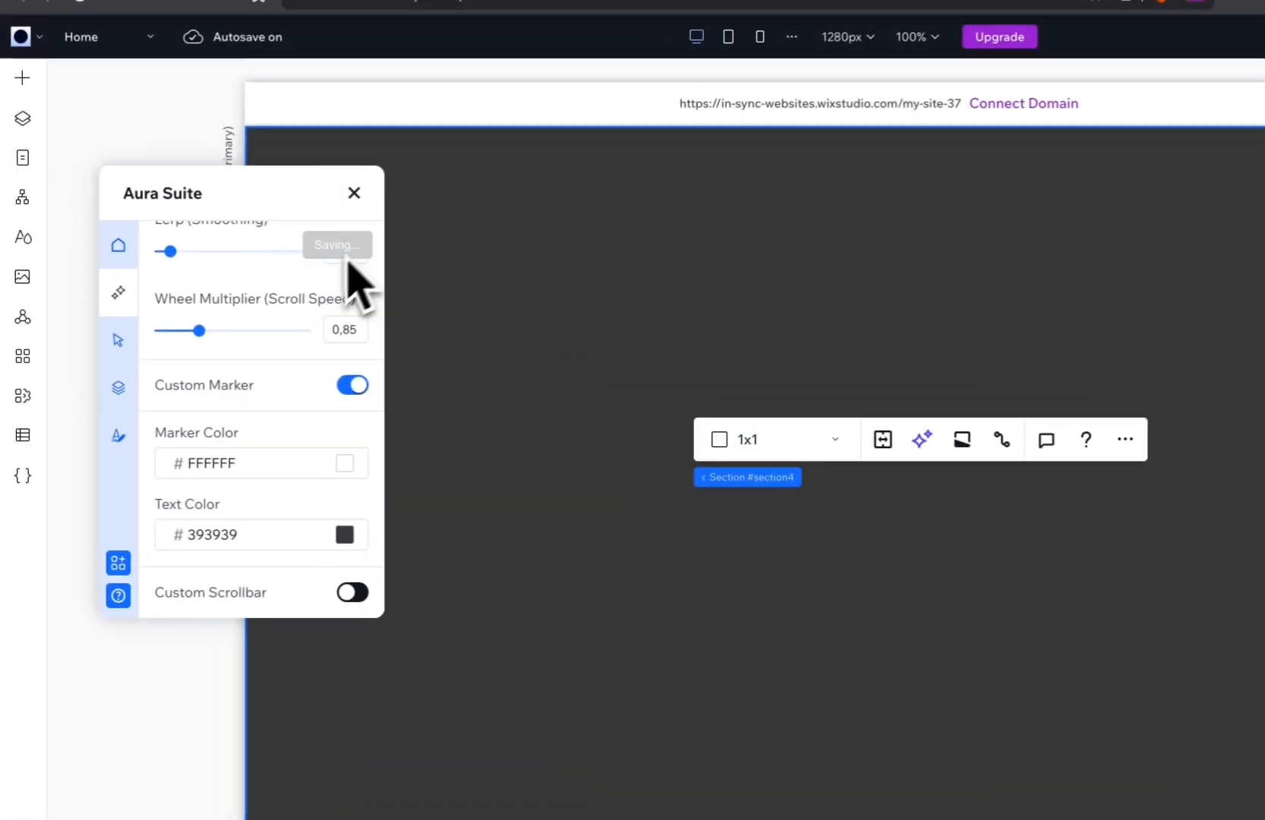
Turn on the custom cursor, enable the Soft Grain overlay with Soft Light blending at 40 opacity, and save the overlay.
{"action": "left_click", "coordinate": [88, 324]}
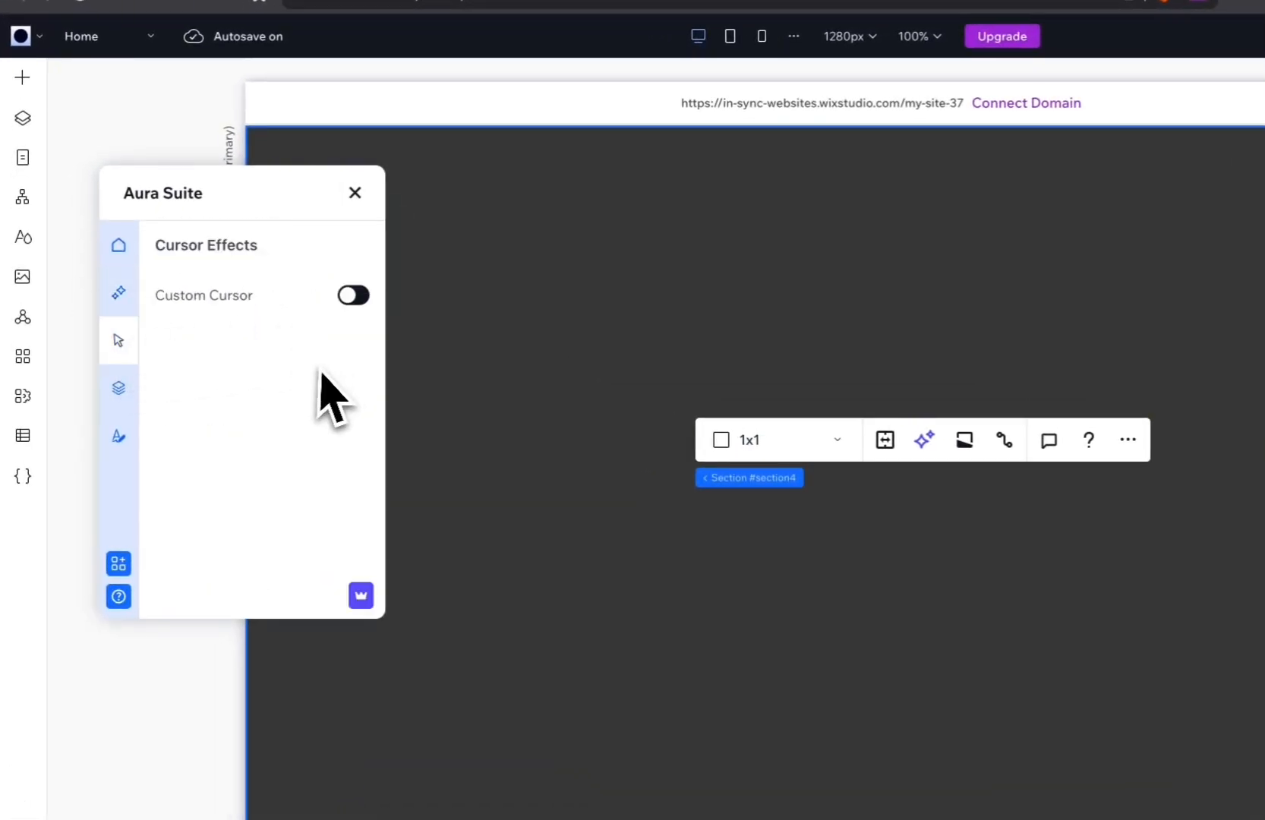
{"action": "left_click", "coordinate": [353, 296]}
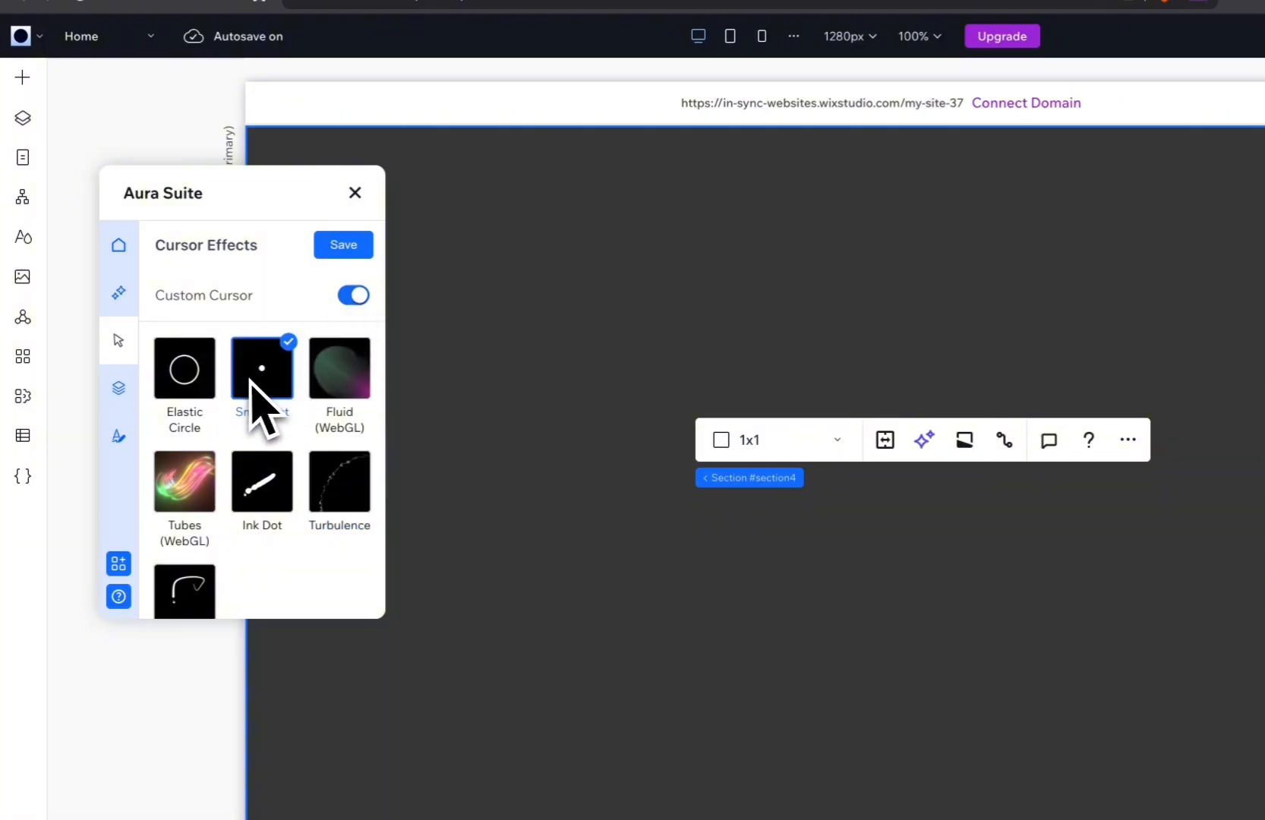
{"action": "left_click", "coordinate": [119, 398]}
{"action": "left_click", "coordinate": [354, 292]}
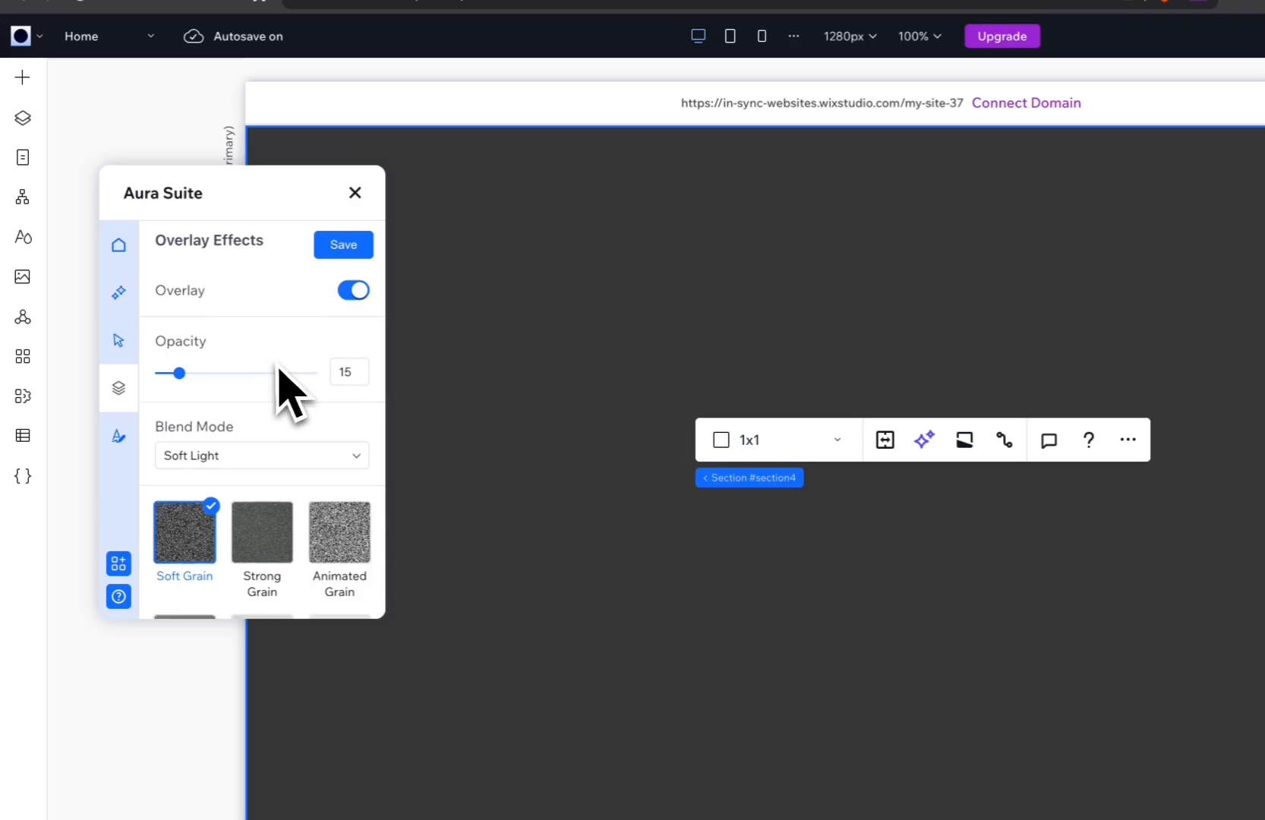
{"action": "scroll", "coordinate": [281, 376], "scroll_direction": "down", "scroll_amount": 3}
{"action": "scroll", "coordinate": [258, 497], "scroll_direction": "up", "scroll_amount": 3}
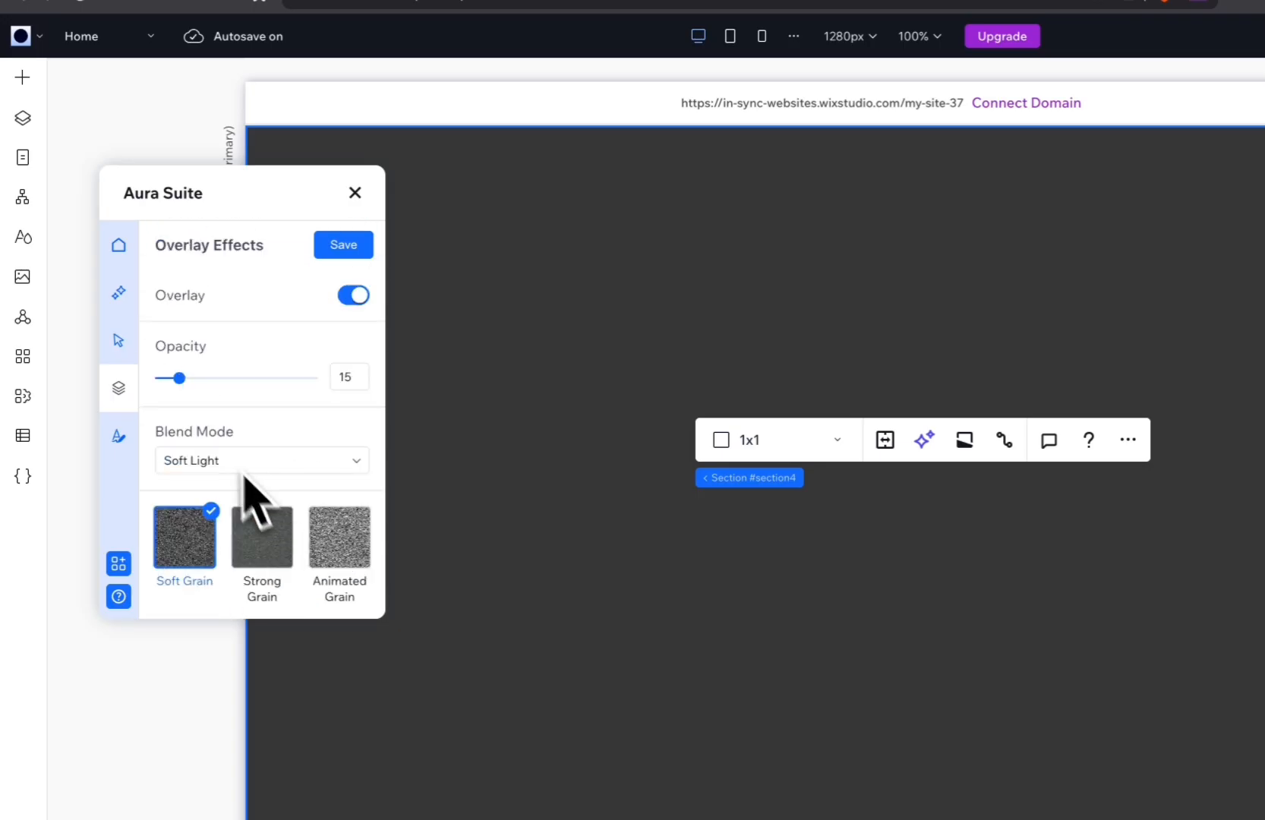
{"action": "left_click_drag", "start_coordinate": [192, 384], "coordinate": [220, 389]}
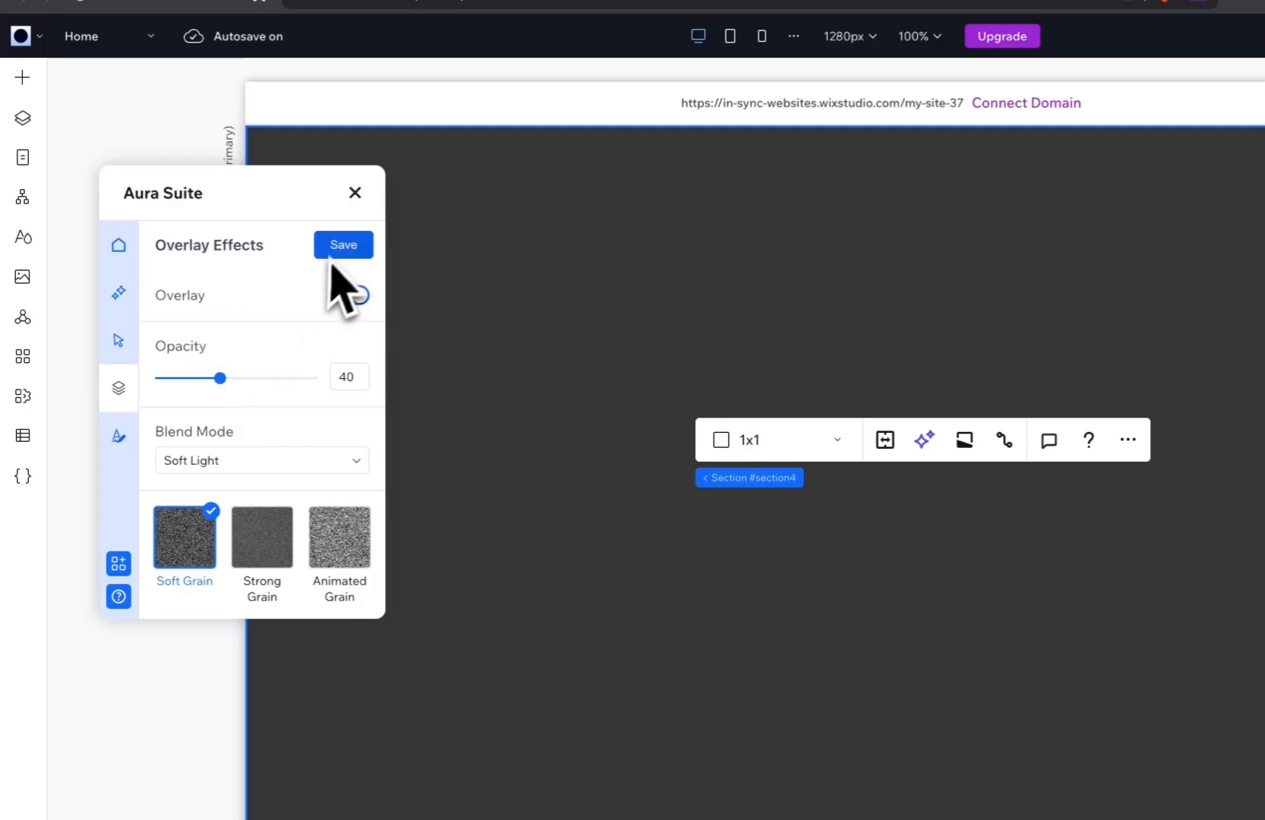
{"action": "left_click", "coordinate": [334, 251]}
Look through the available overlay textures and open the GSAP text animations in Aura Suite.
{"action": "scroll", "coordinate": [315, 334], "scroll_direction": "down", "scroll_amount": 1}
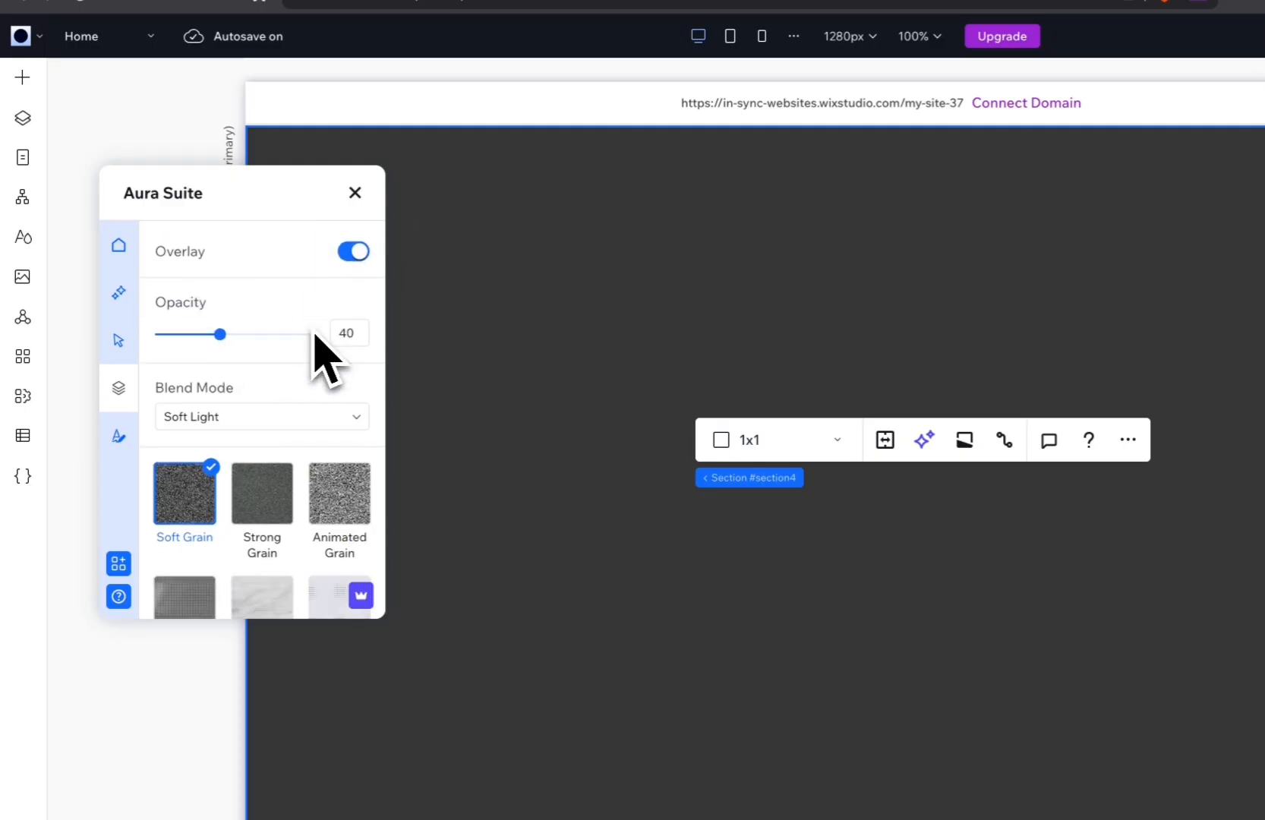
{"action": "scroll", "coordinate": [317, 345], "scroll_direction": "down", "scroll_amount": 4}
{"action": "scroll", "coordinate": [316, 347], "scroll_direction": "up", "scroll_amount": 5}
{"action": "left_click", "coordinate": [120, 437]}
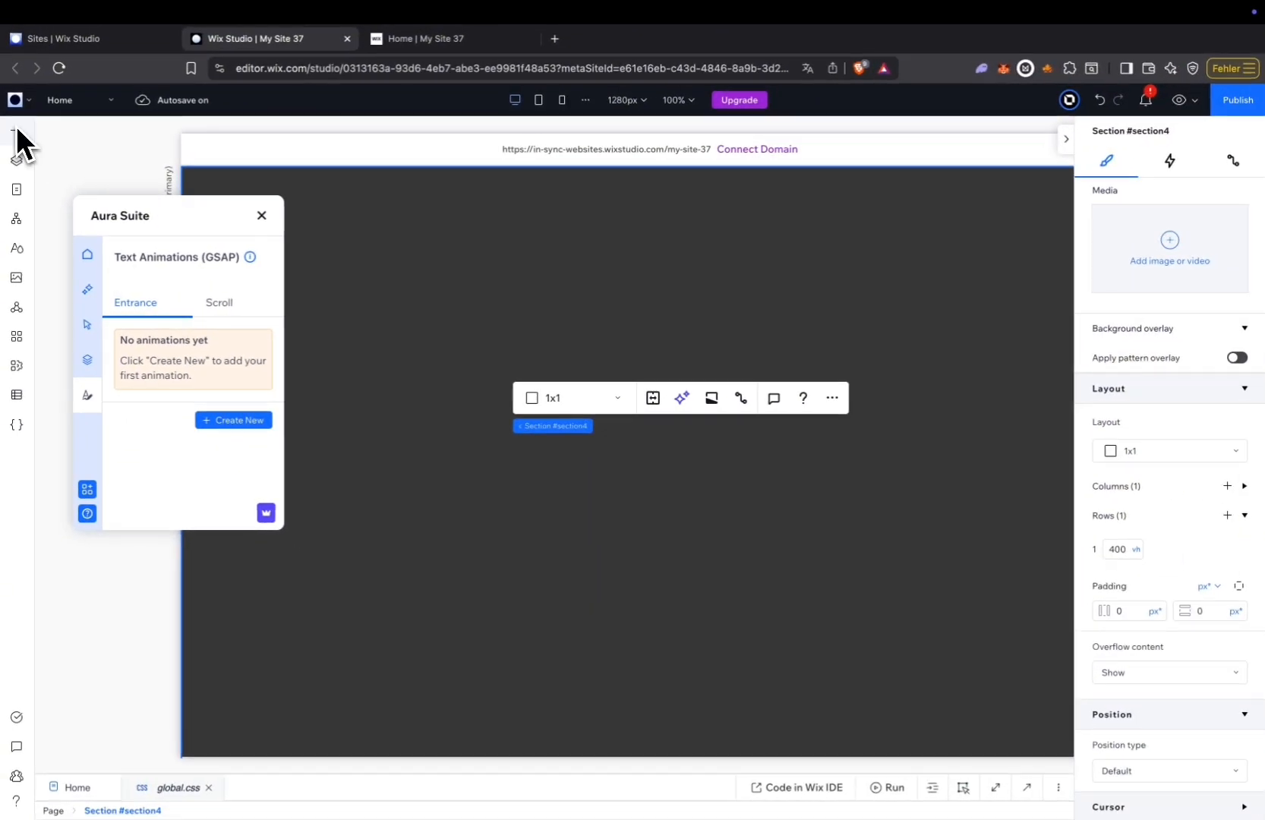
Add a title text element to the dark section.
{"action": "left_click", "coordinate": [27, 80]}
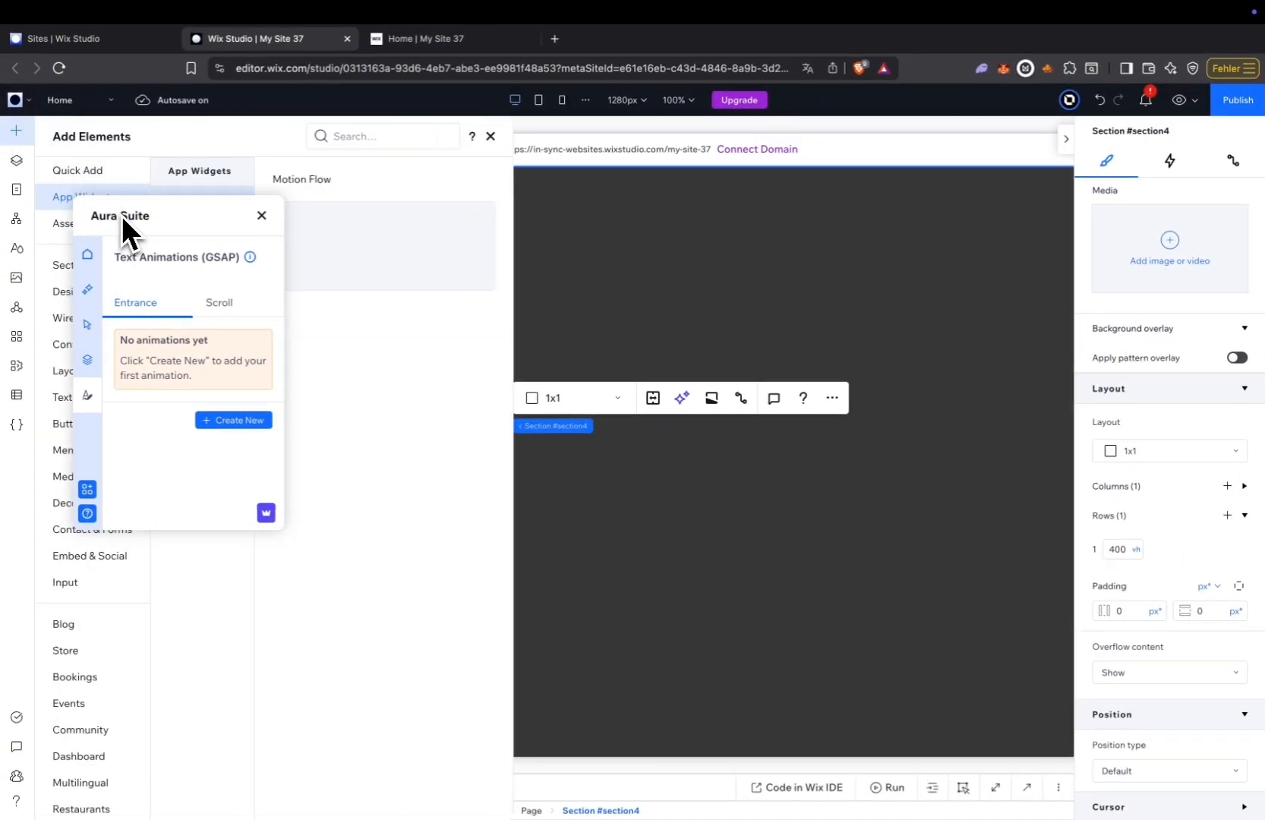
{"action": "left_click_drag", "start_coordinate": [122, 215], "coordinate": [1008, 289]}
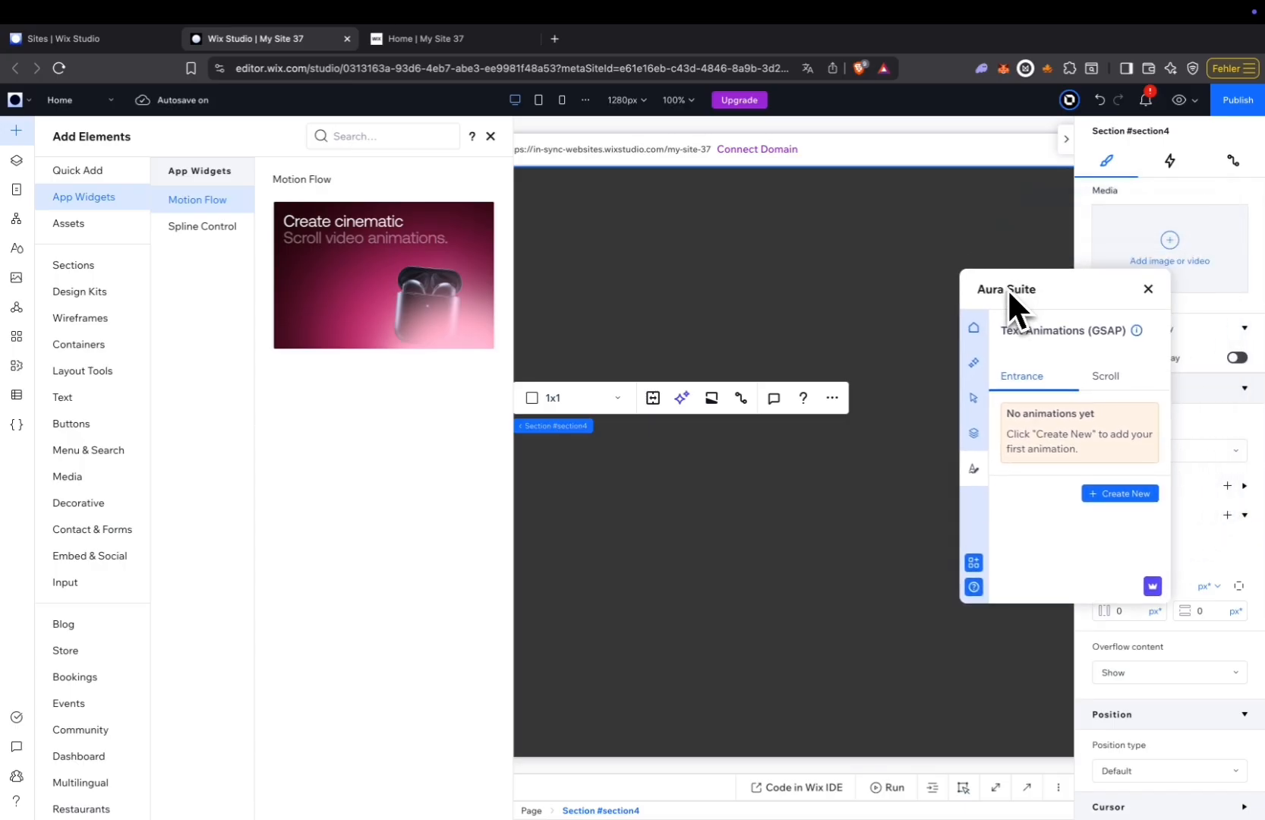
{"action": "left_click", "coordinate": [76, 172]}
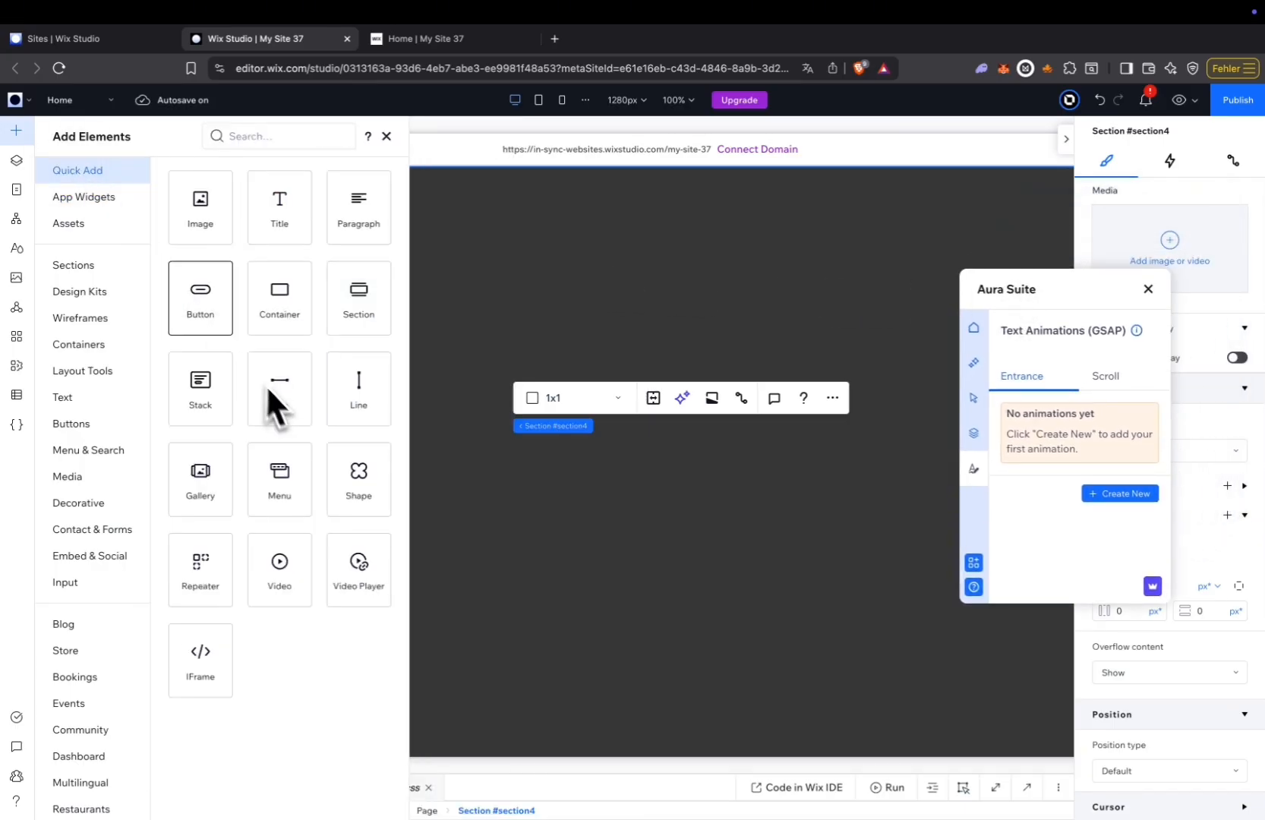
{"action": "left_click_drag", "start_coordinate": [269, 258], "coordinate": [575, 494]}
Colour the title white and set its font size to 120 px.
{"action": "left_click", "coordinate": [1233, 697]}
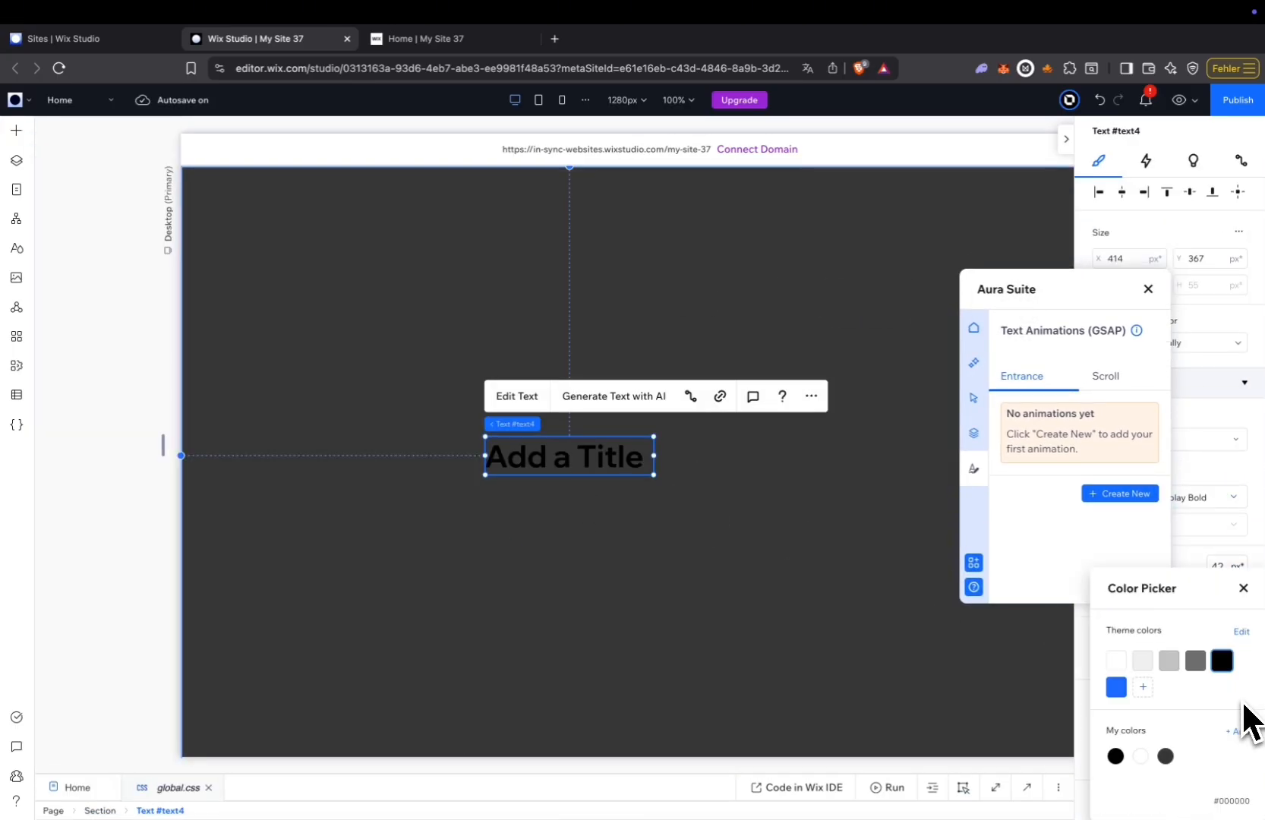
{"action": "left_click_drag", "start_coordinate": [1055, 304], "coordinate": [174, 417]}
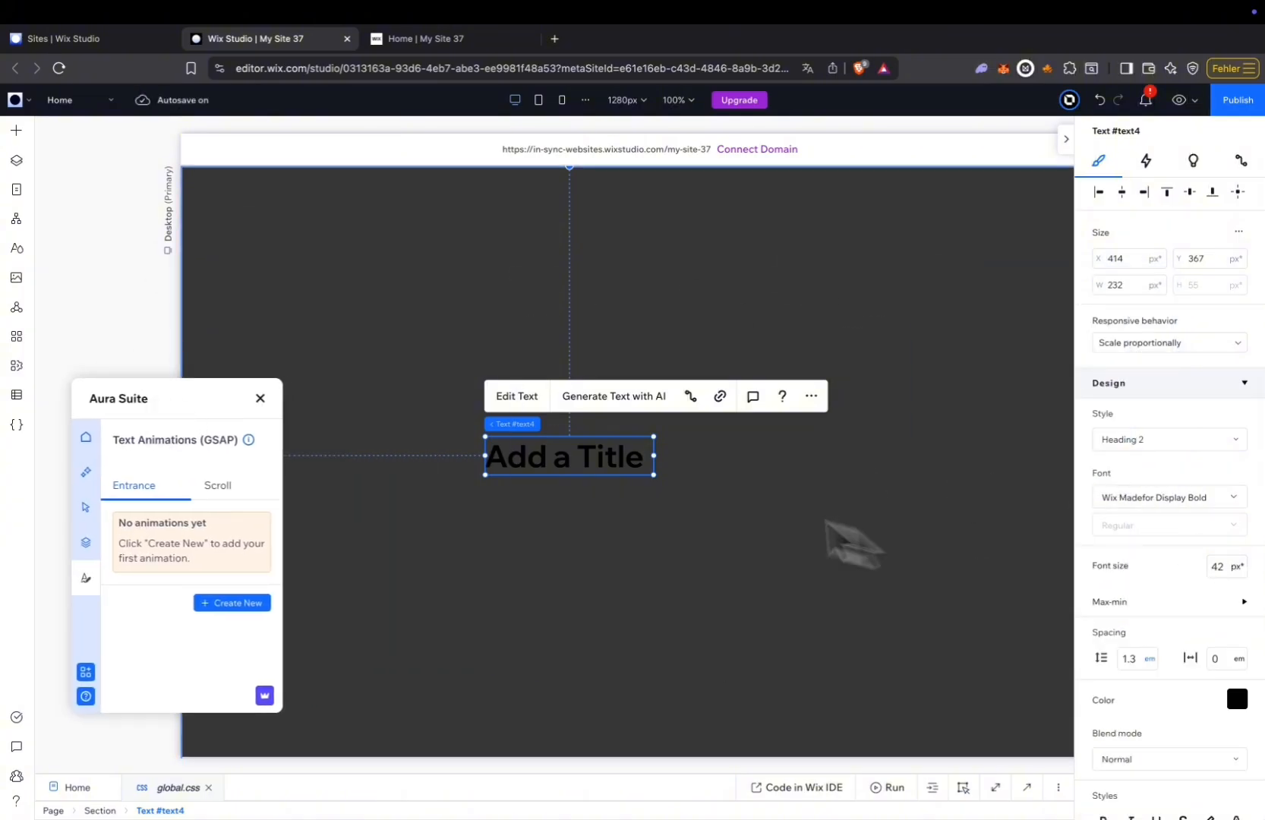
{"action": "left_click", "coordinate": [1236, 699]}
{"action": "left_click", "coordinate": [1121, 662]}
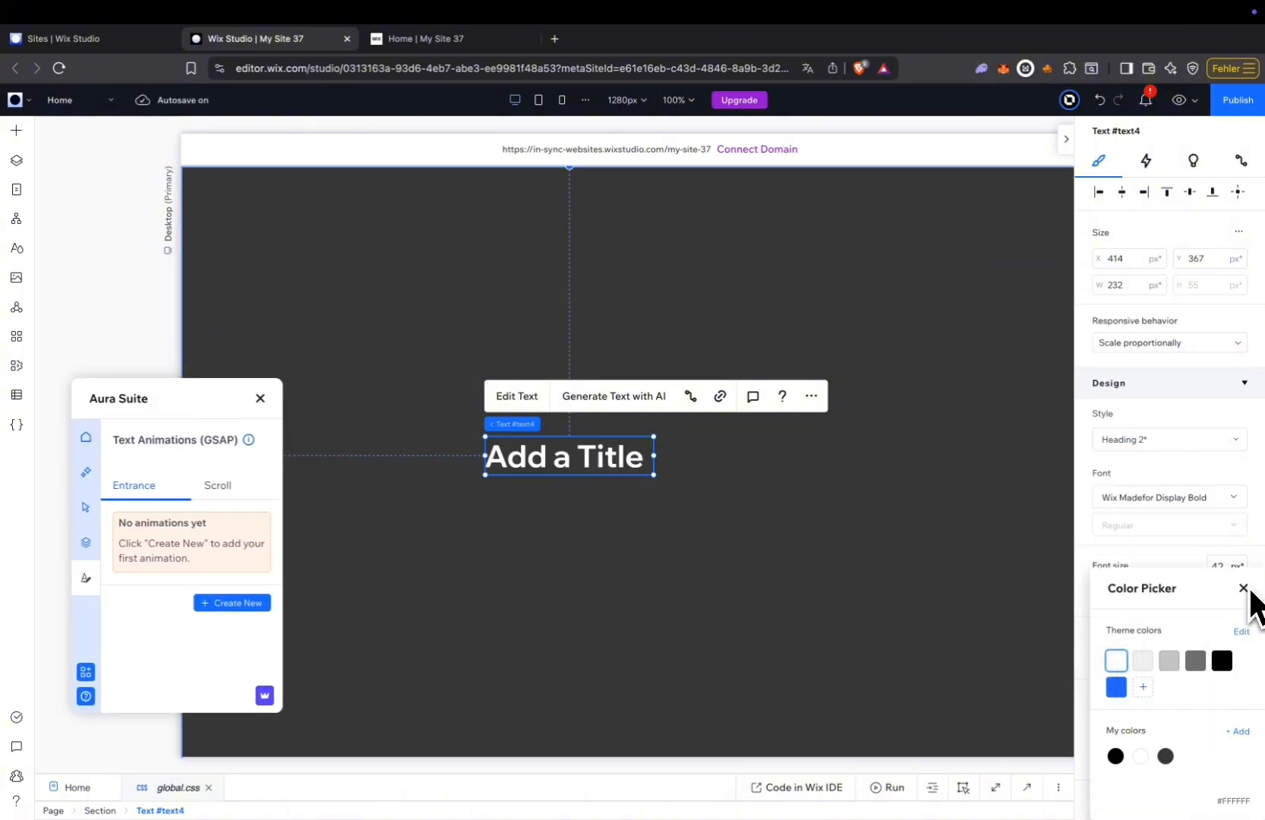
{"action": "left_click", "coordinate": [1228, 571]}
{"action": "type", "text": "120"}
{"action": "key", "text": "Return"}
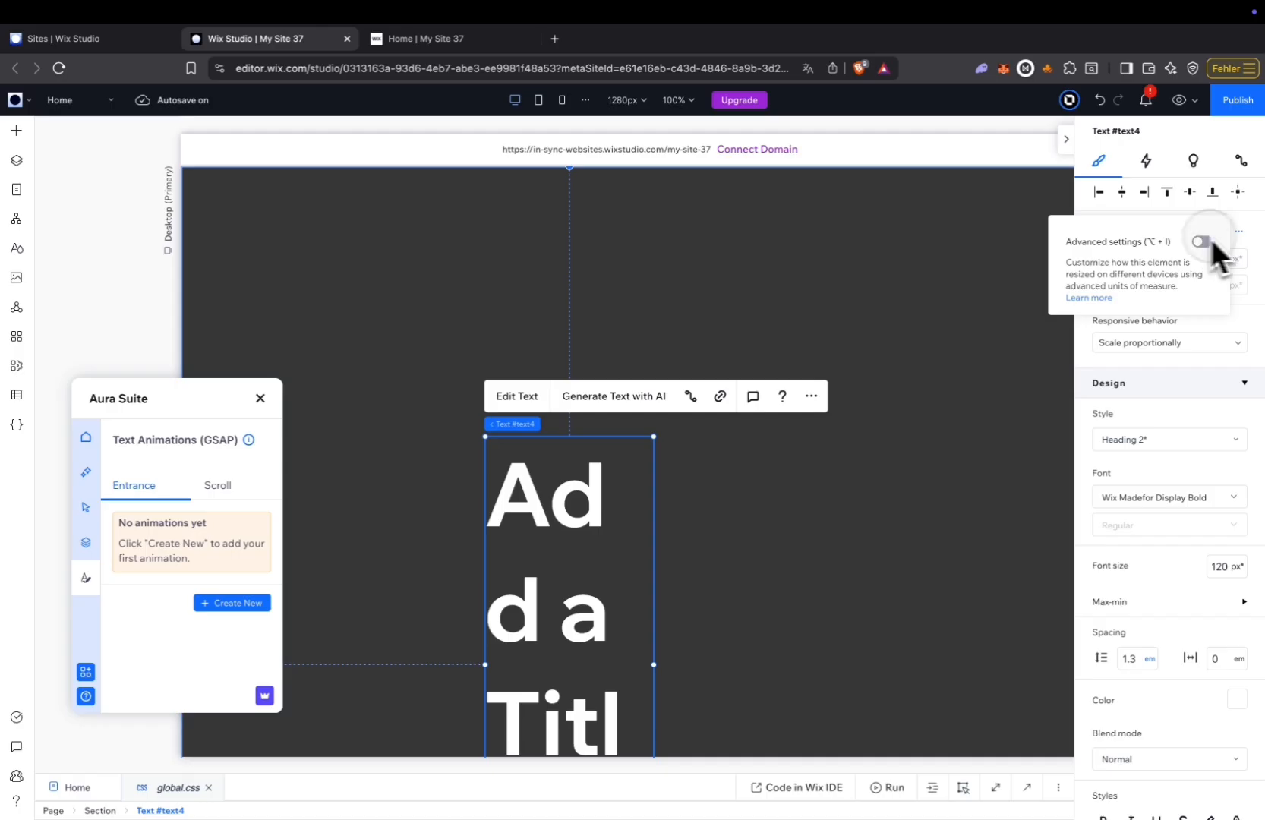
Enable advanced sizing for the title, set its width to max content and centre it horizontally in the section.
{"action": "left_click", "coordinate": [1238, 231]}
{"action": "left_click", "coordinate": [1158, 259]}
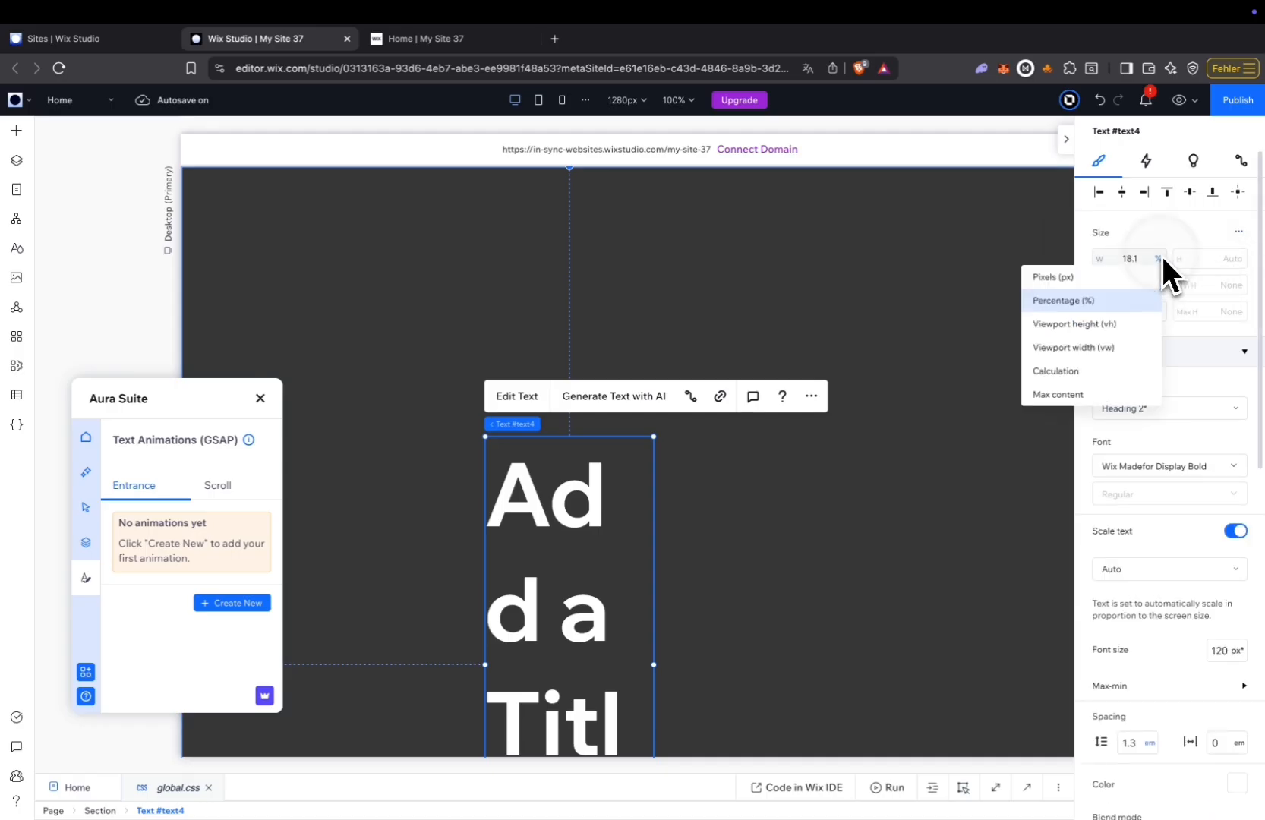
{"action": "left_click", "coordinate": [1087, 391]}
{"action": "left_click", "coordinate": [1121, 192]}
Set the title's top margin to 120 vh.
{"action": "scroll", "coordinate": [1146, 521], "scroll_direction": "down", "scroll_amount": 10}
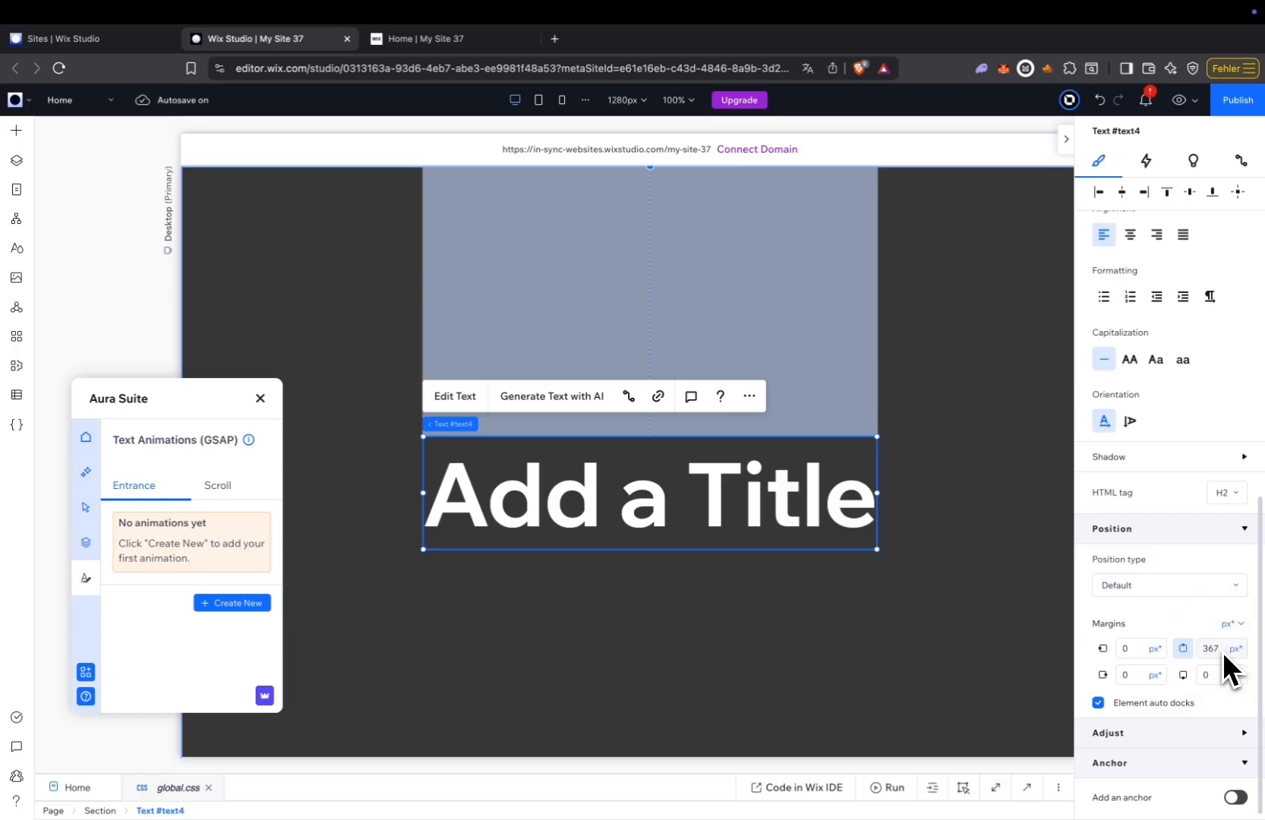
{"action": "left_click", "coordinate": [1222, 650]}
{"action": "type", "text": "120vh"}
{"action": "key", "text": "Return"}
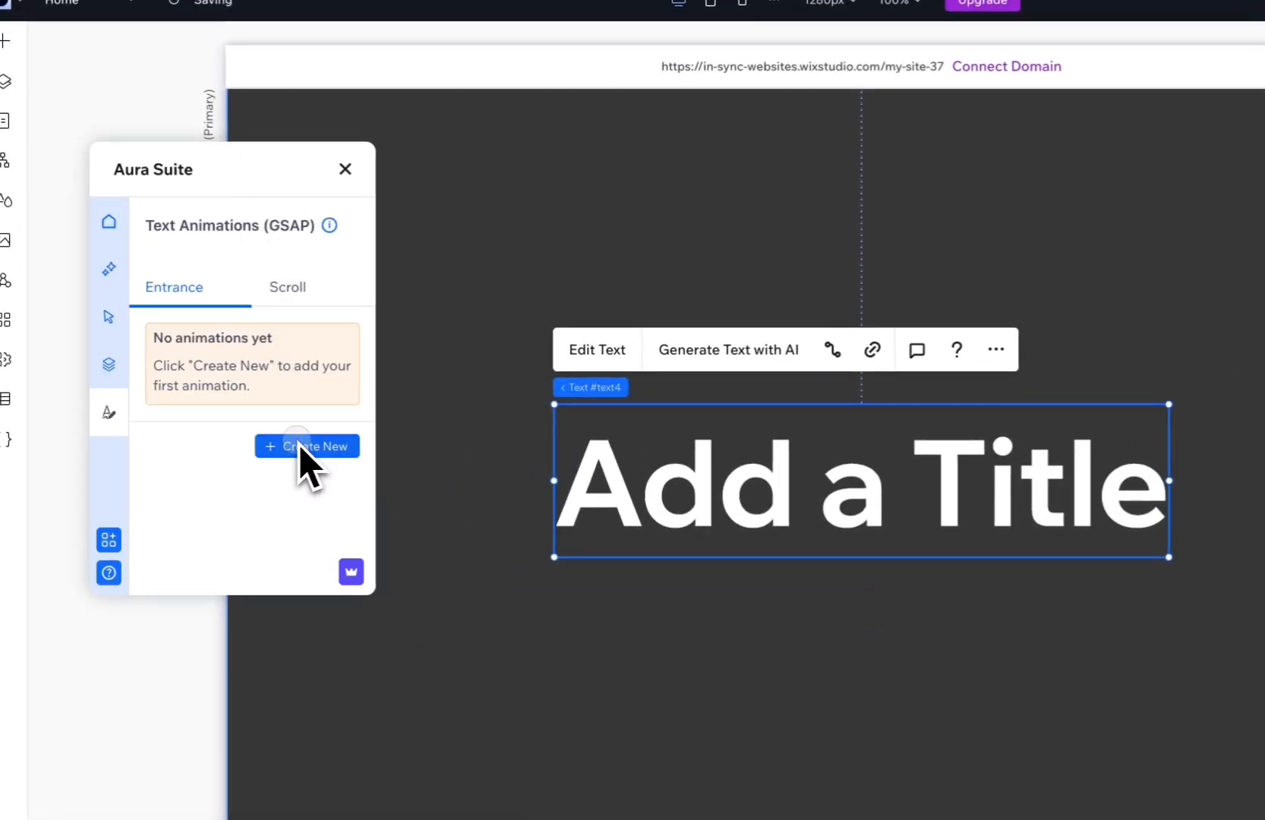
Create and finalize a Blur Reveal entrance text animation in Aura Suite.
{"action": "left_click", "coordinate": [258, 638]}
{"action": "scroll", "coordinate": [287, 458], "scroll_direction": "down", "scroll_amount": 2}
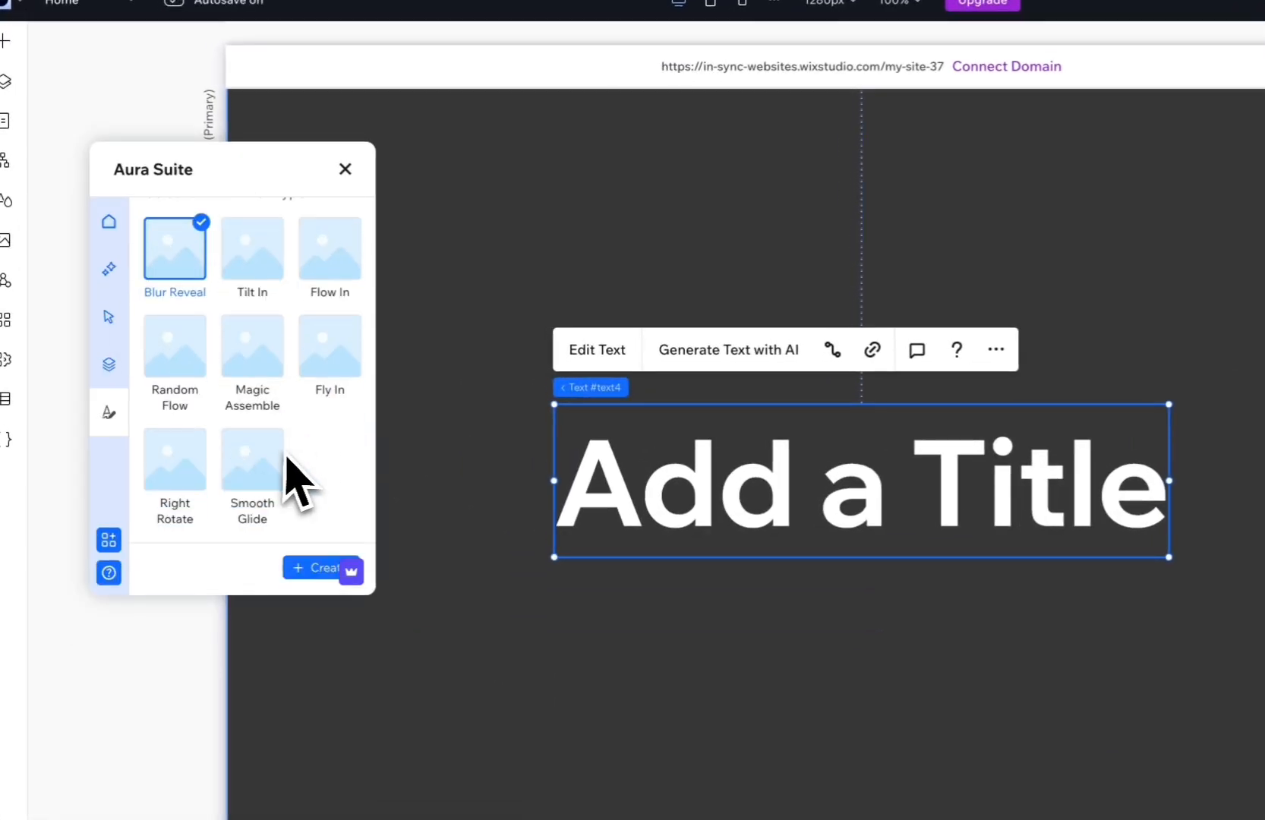
{"action": "left_click", "coordinate": [315, 569]}
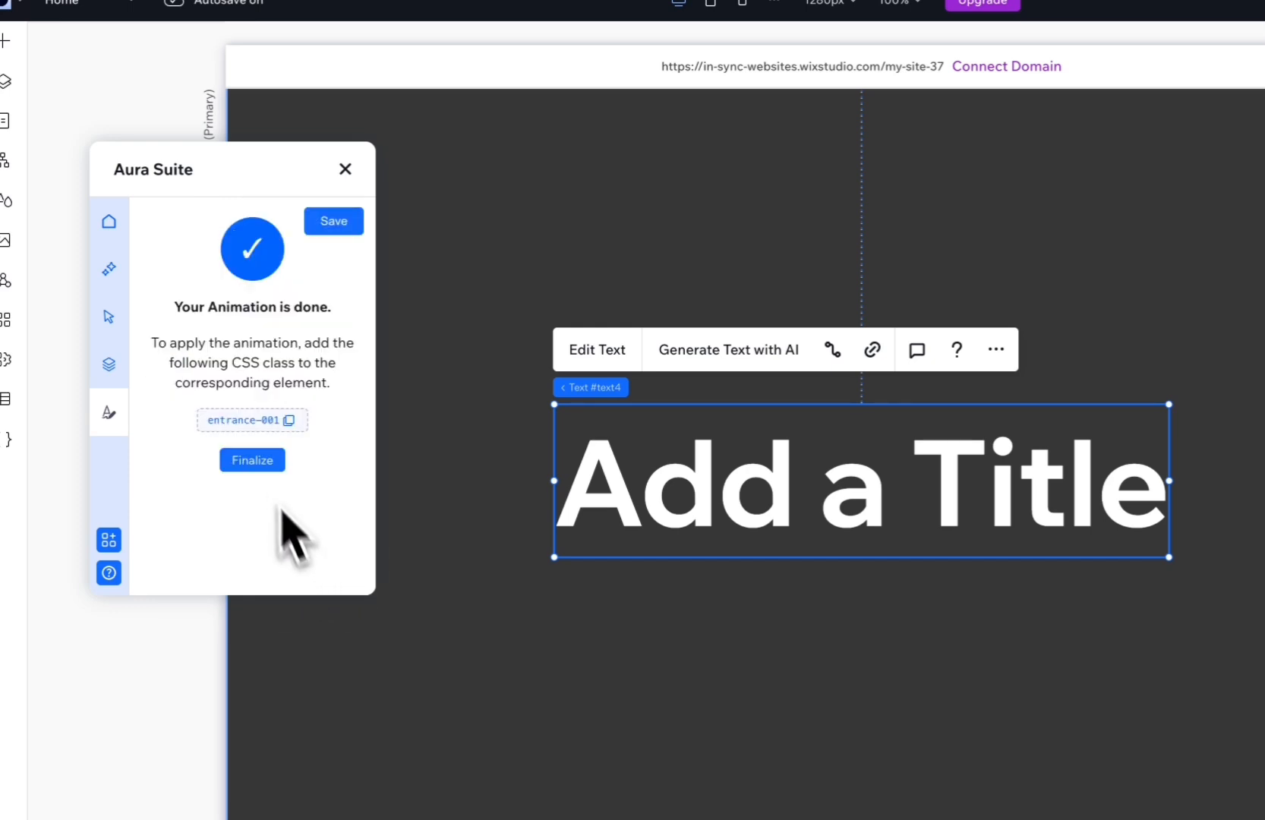
{"action": "left_click", "coordinate": [261, 462]}
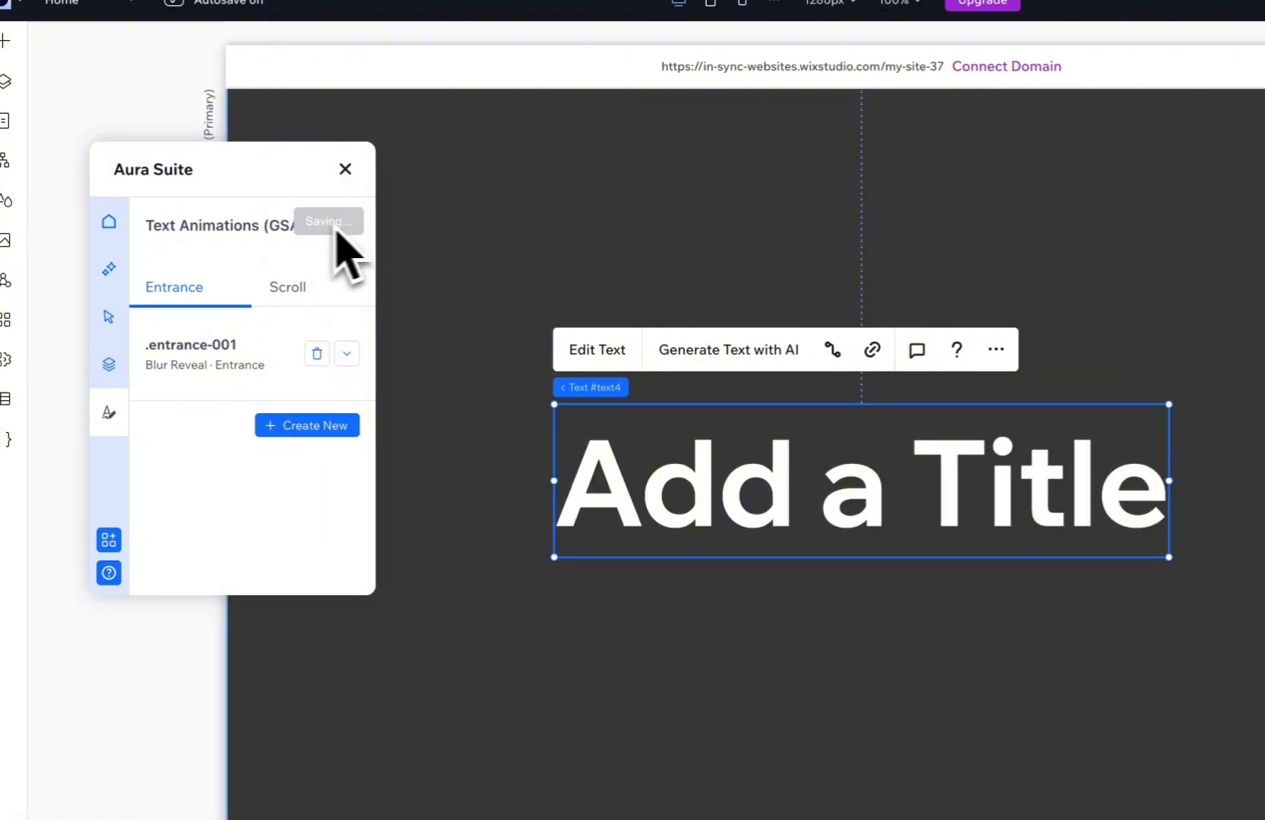
Copy the entrance-001 class from the animation's details and assign it to the title as a custom CSS class.
{"action": "left_click", "coordinate": [347, 353]}
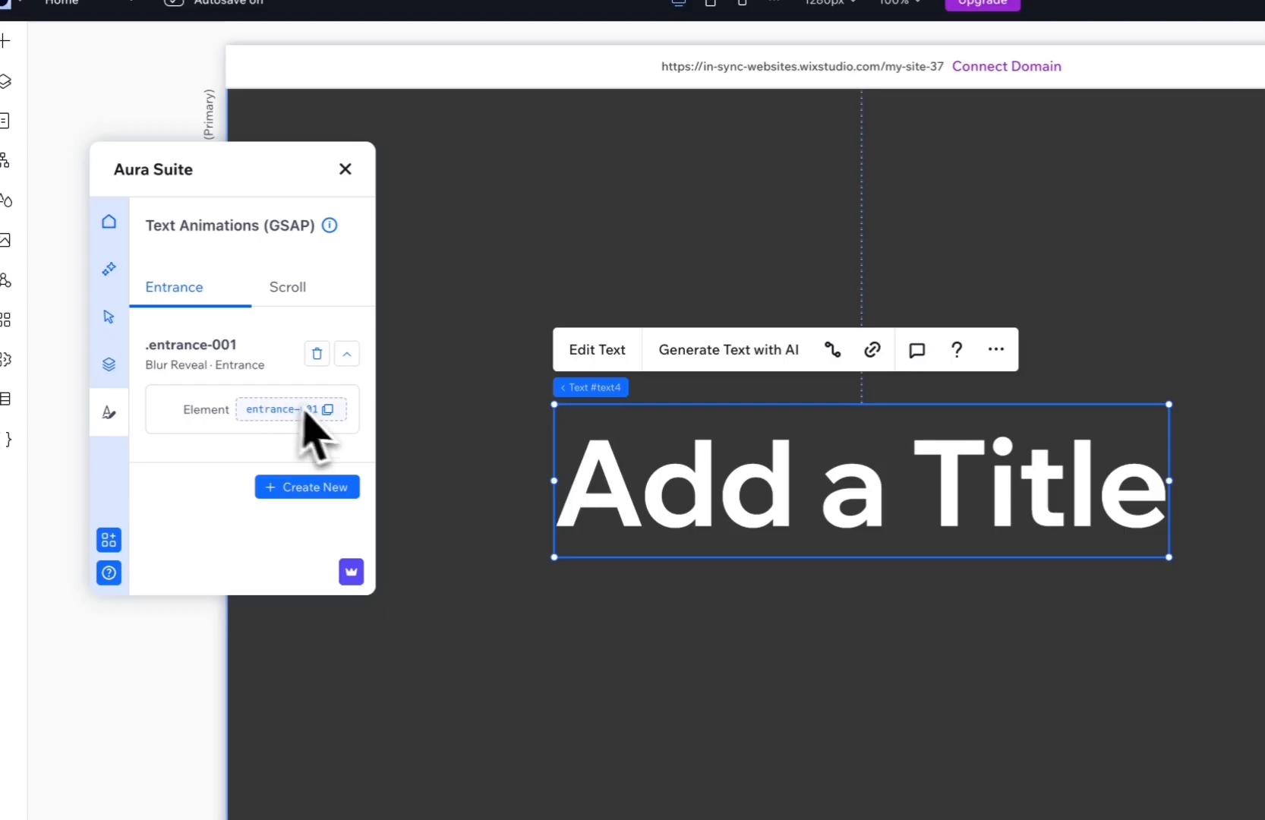
{"action": "left_click", "coordinate": [326, 411]}
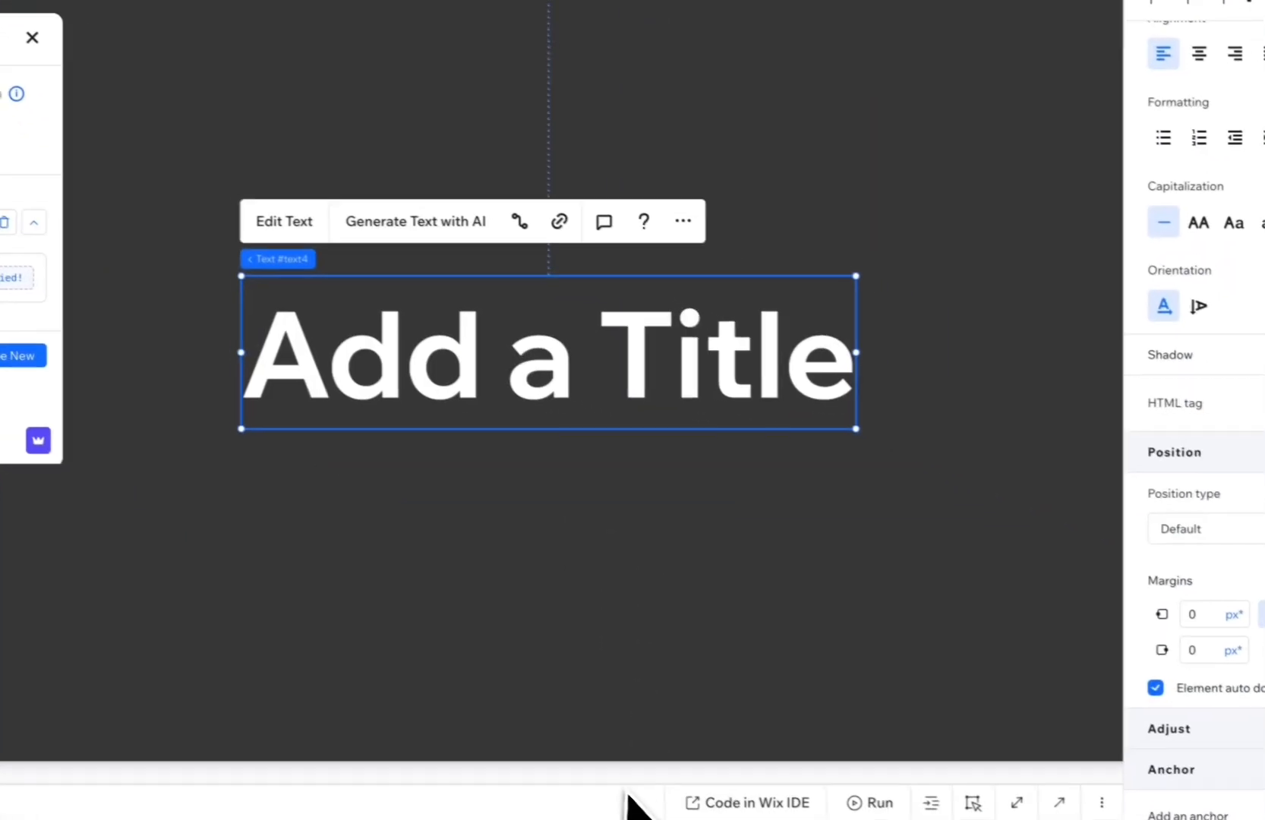
{"action": "left_click_drag", "start_coordinate": [633, 756], "coordinate": [633, 474]}
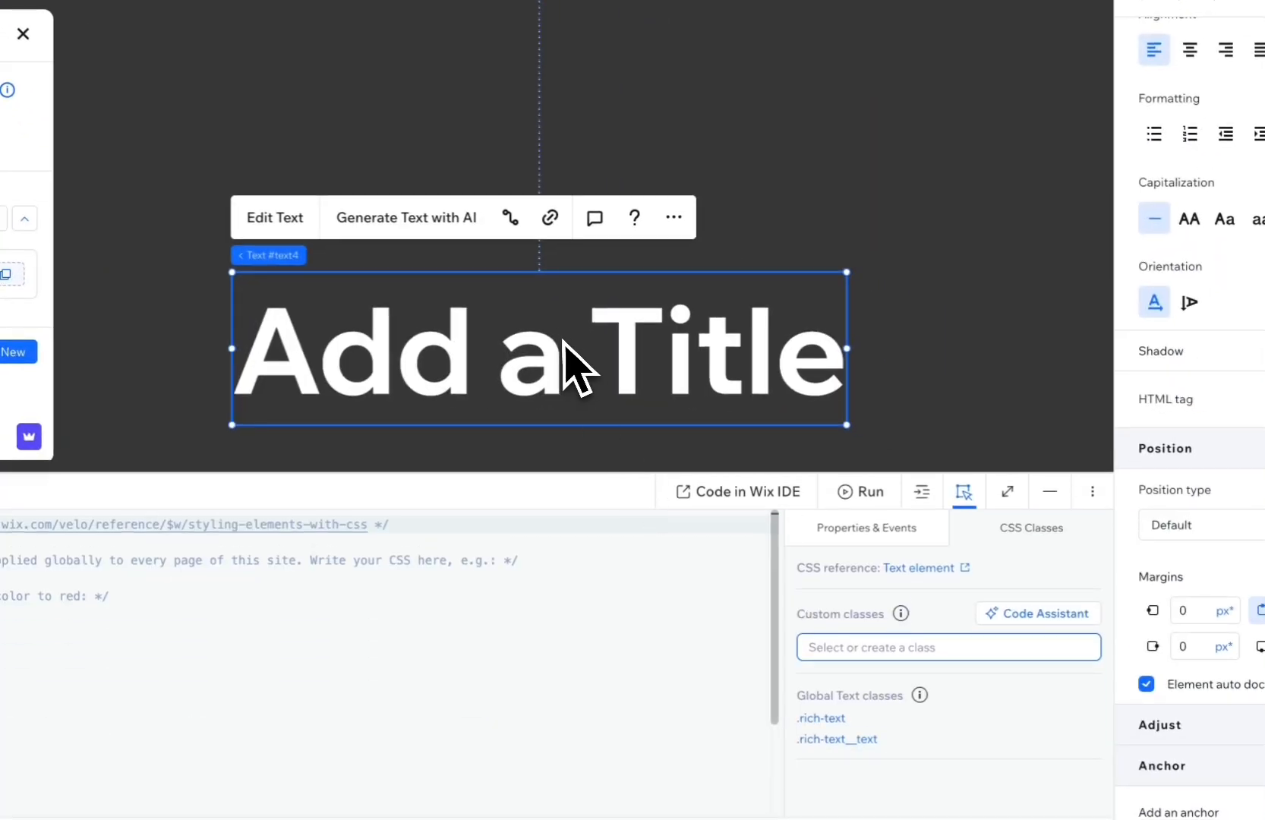
{"action": "left_click", "coordinate": [888, 532]}
{"action": "left_click", "coordinate": [1029, 539]}
{"action": "left_click", "coordinate": [908, 649]}
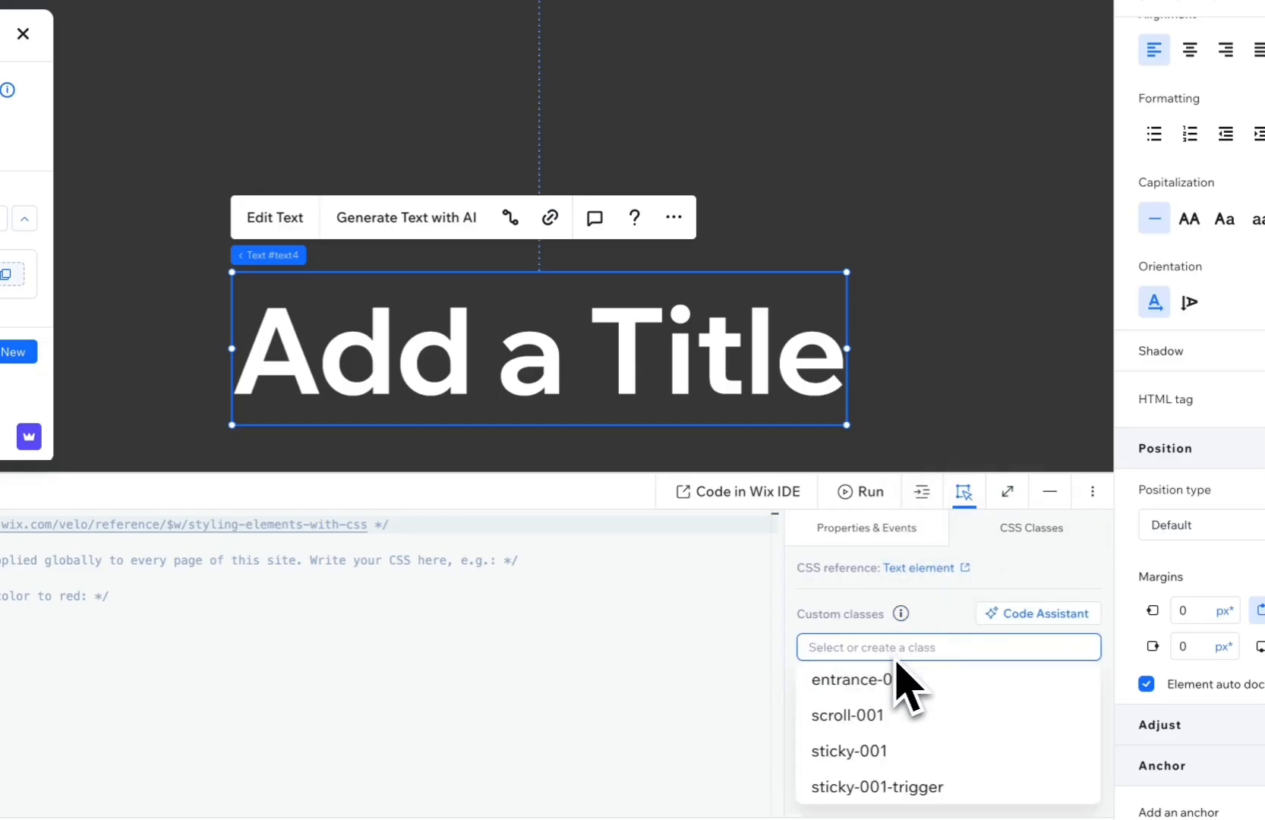
{"action": "left_click", "coordinate": [850, 680]}
Publish the site and scroll through the live page to check the title's Blur Reveal entrance animation.
{"action": "left_click", "coordinate": [974, 353]}
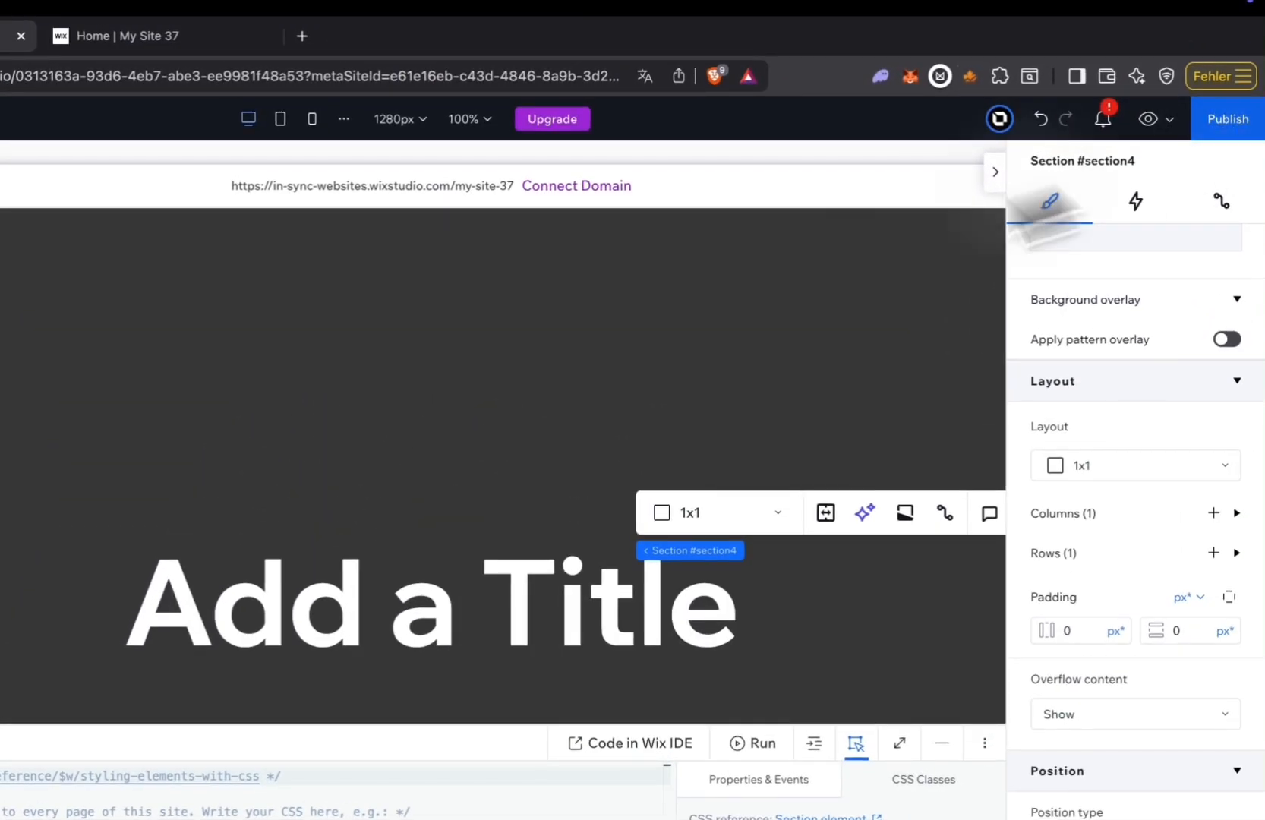
{"action": "left_click", "coordinate": [611, 222]}
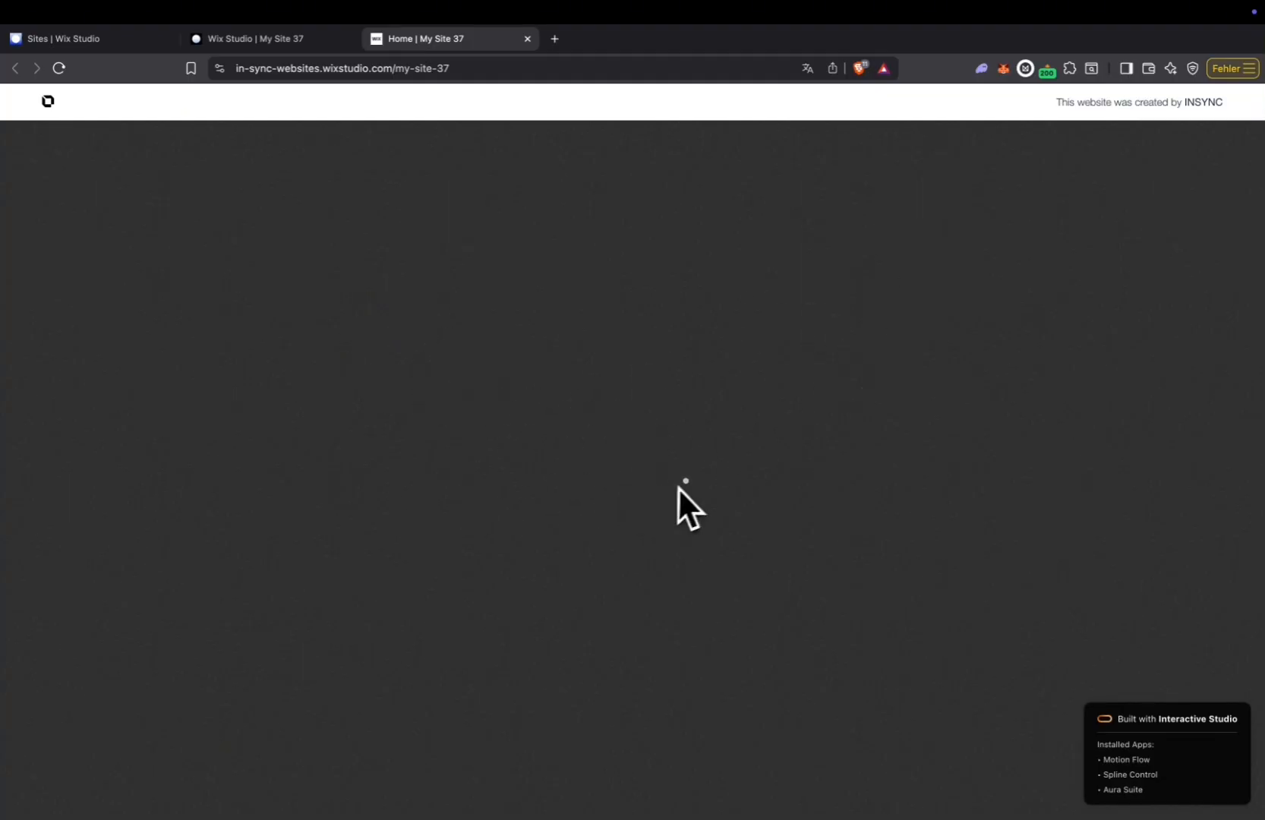
{"action": "scroll", "coordinate": [688, 483], "scroll_direction": "down", "scroll_amount": 4}
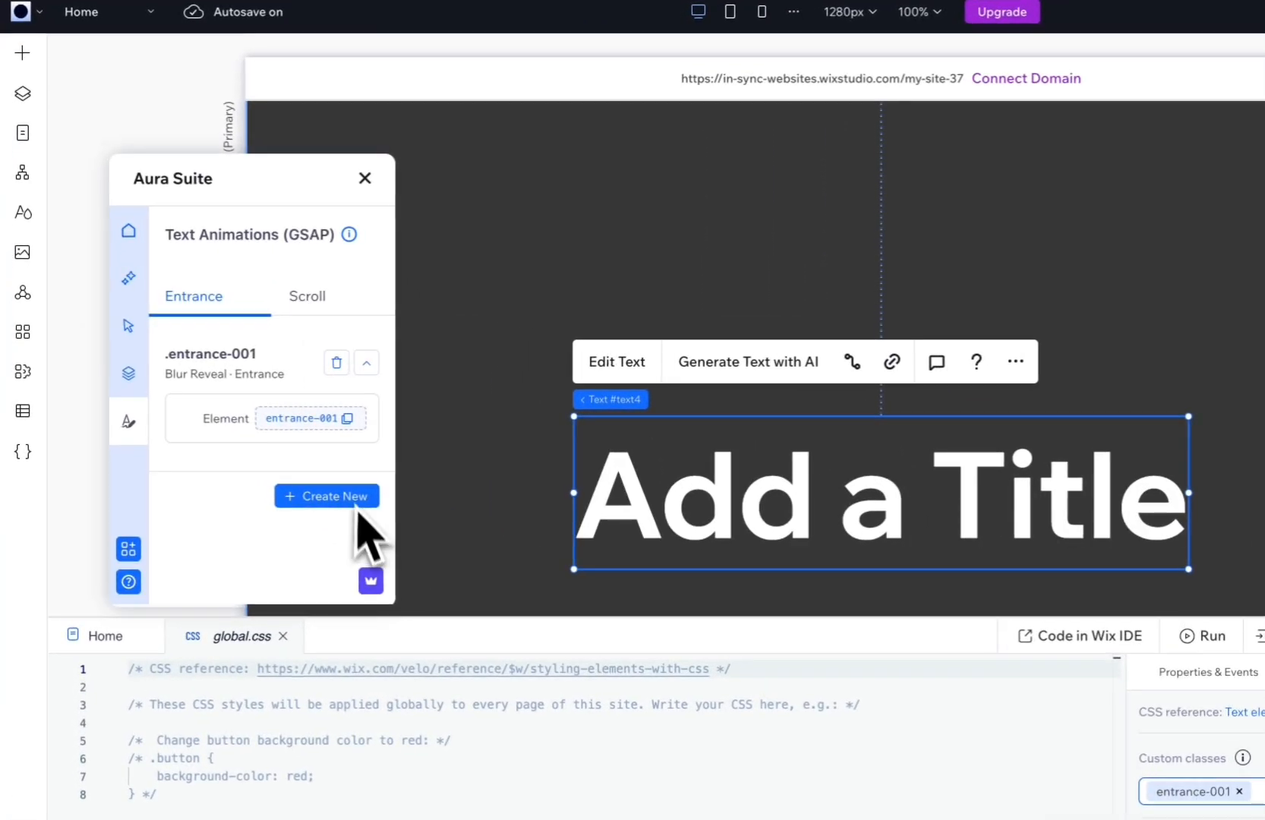
Delete the entrance animation, and create and finalize a Blur Reveal scroll animation with Scroll Start 0% and Scroll End 100%.
{"action": "left_click", "coordinate": [336, 362]}
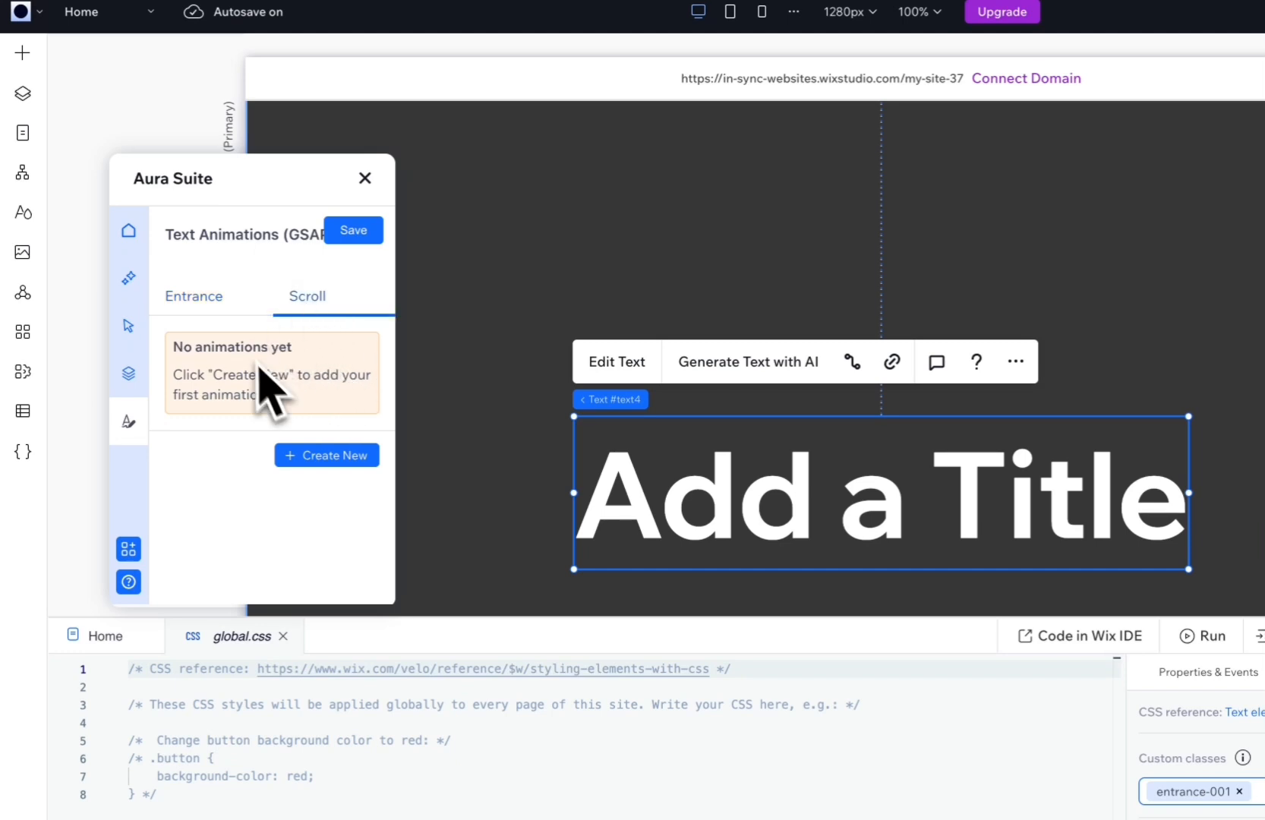
{"action": "left_click", "coordinate": [317, 455]}
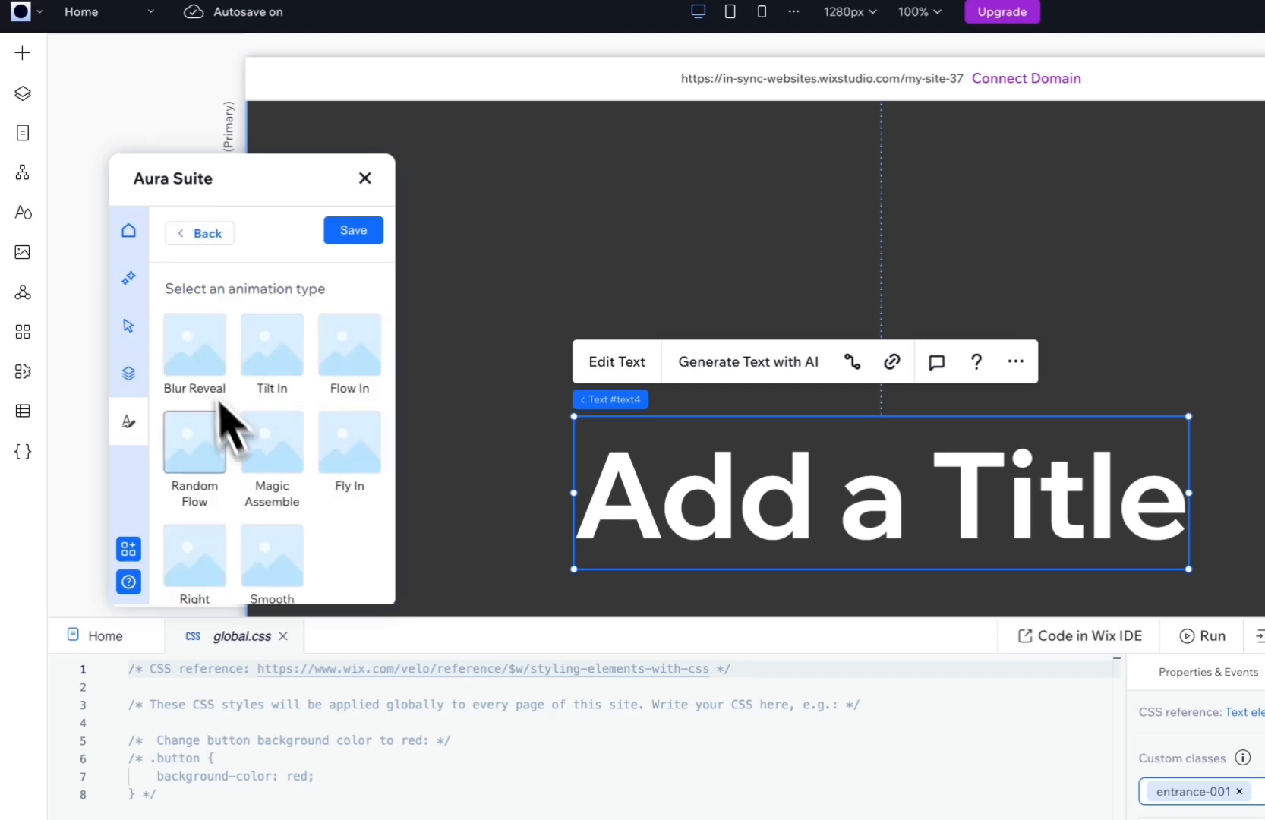
{"action": "left_click", "coordinate": [199, 363]}
{"action": "scroll", "coordinate": [338, 543], "scroll_direction": "down", "scroll_amount": 4}
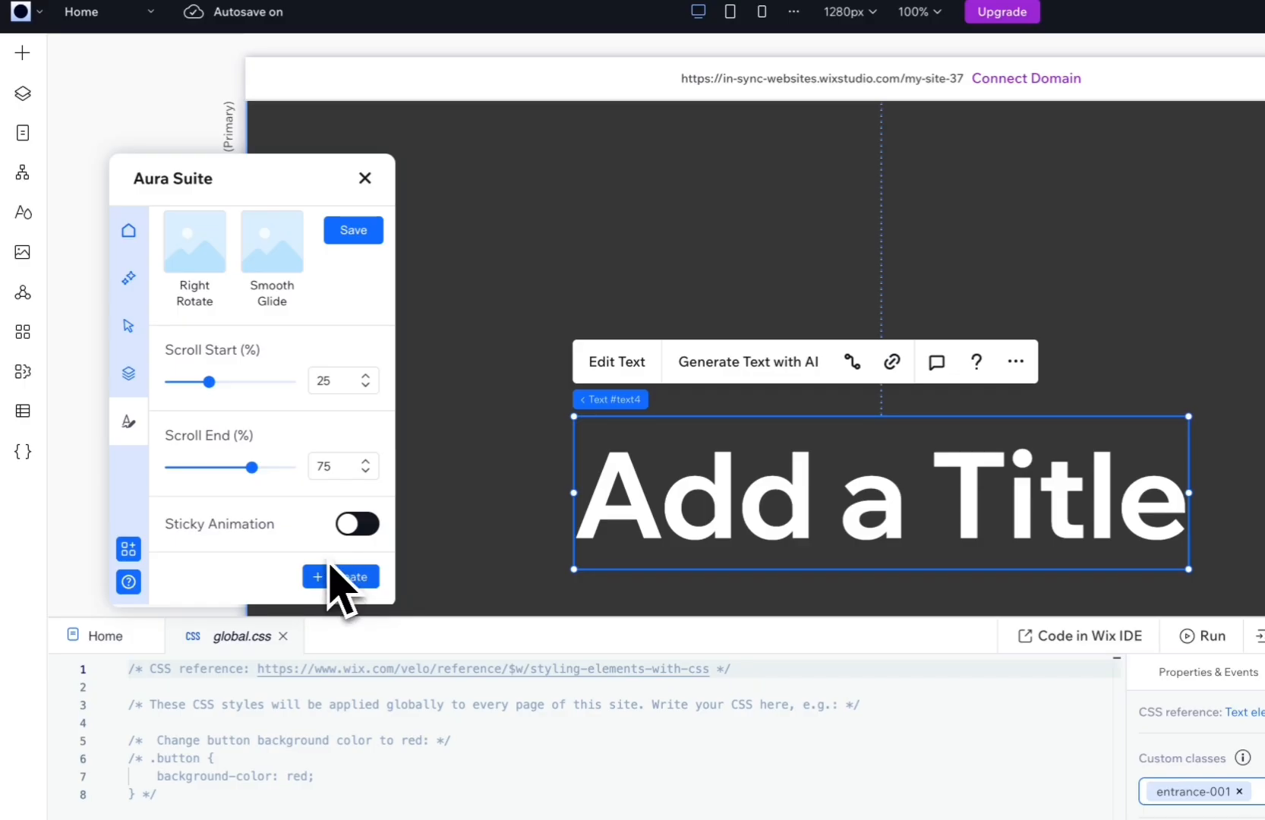
{"action": "left_click_drag", "start_coordinate": [209, 381], "coordinate": [133, 410]}
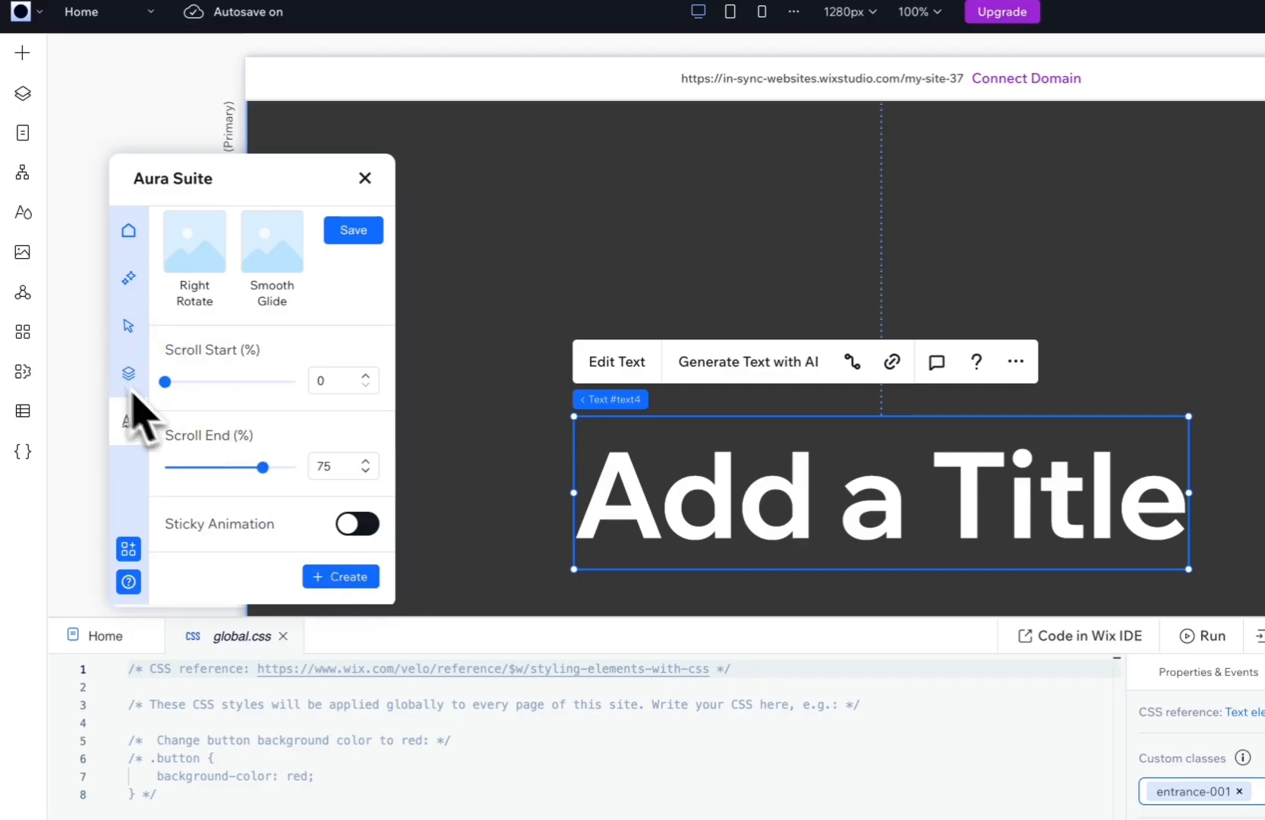
{"action": "left_click_drag", "start_coordinate": [265, 472], "coordinate": [327, 486]}
{"action": "left_click", "coordinate": [340, 578]}
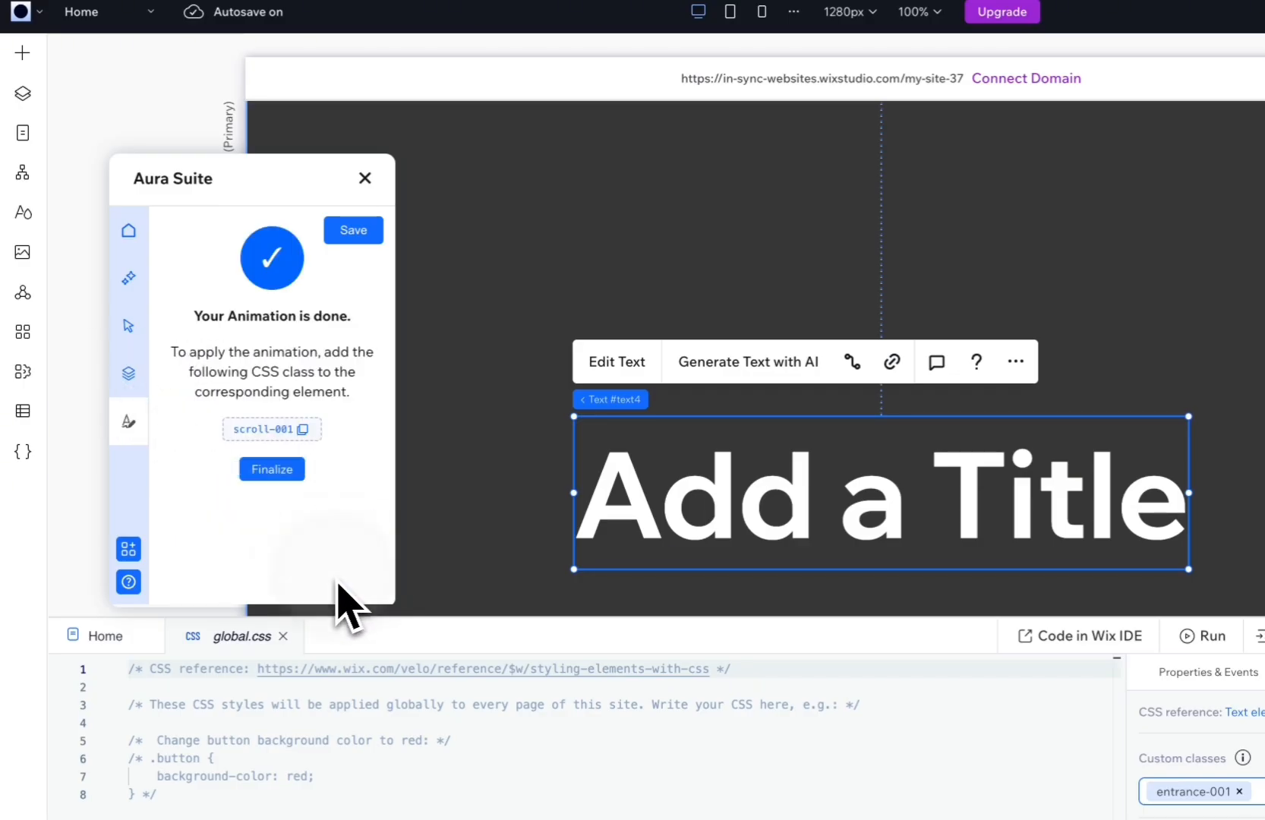
{"action": "left_click", "coordinate": [273, 469]}
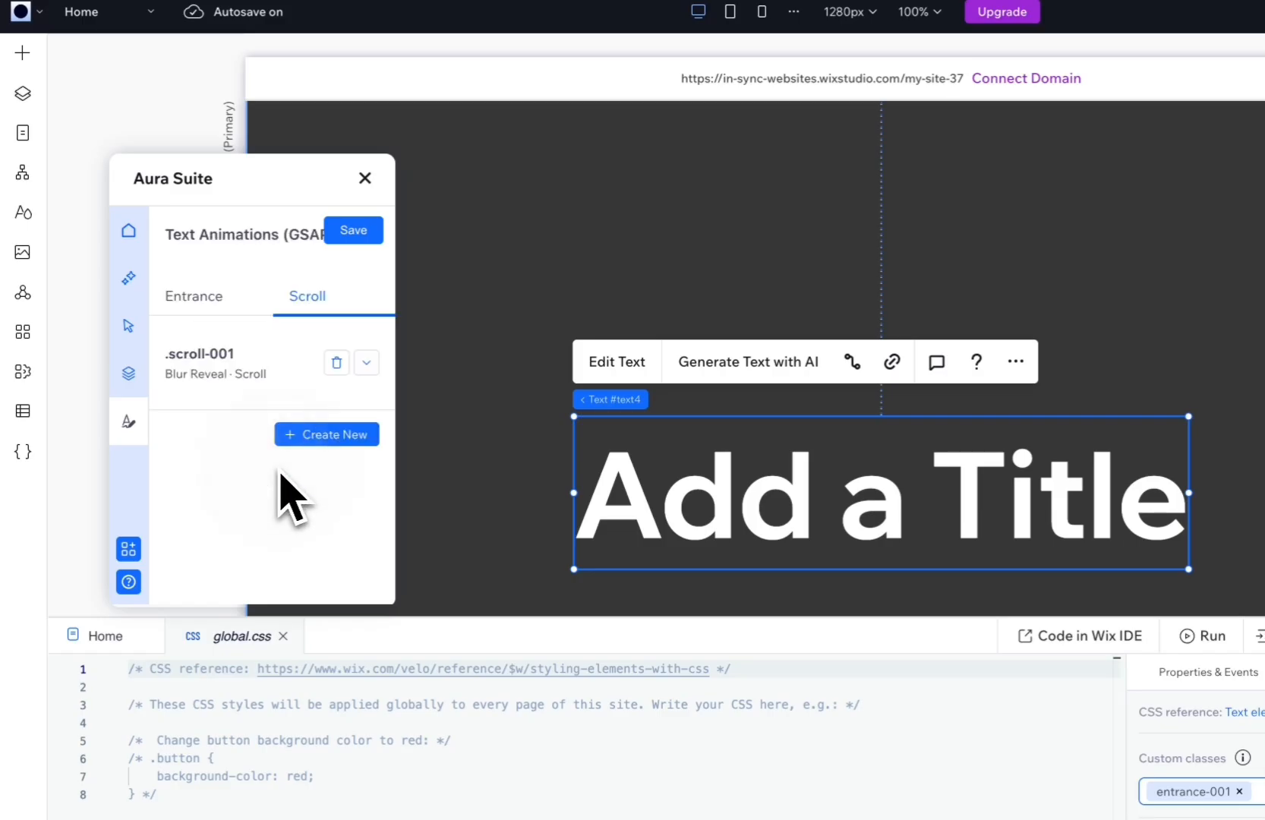
Replace the title's entrance-001 custom class with scroll-001.
{"action": "left_click", "coordinate": [367, 363]}
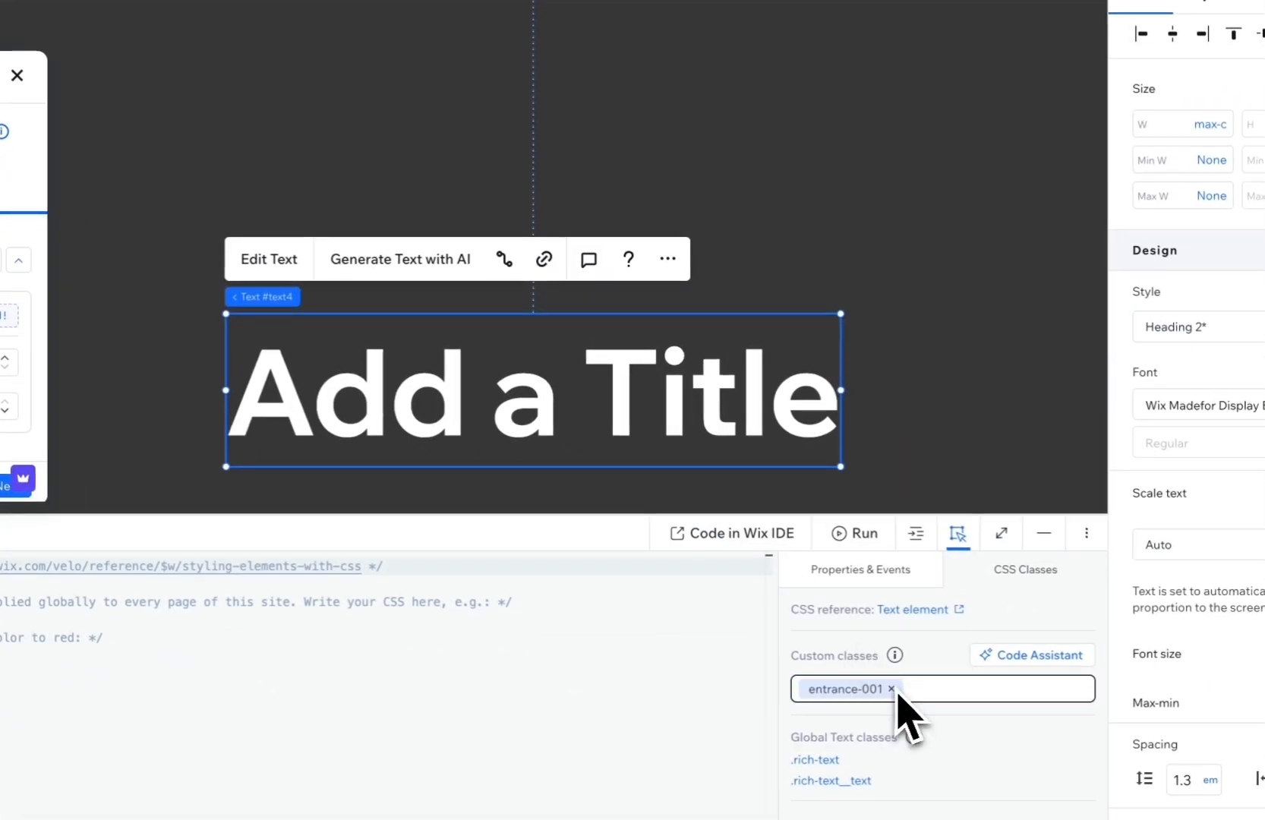
{"action": "left_click", "coordinate": [895, 687]}
{"action": "left_click", "coordinate": [863, 691]}
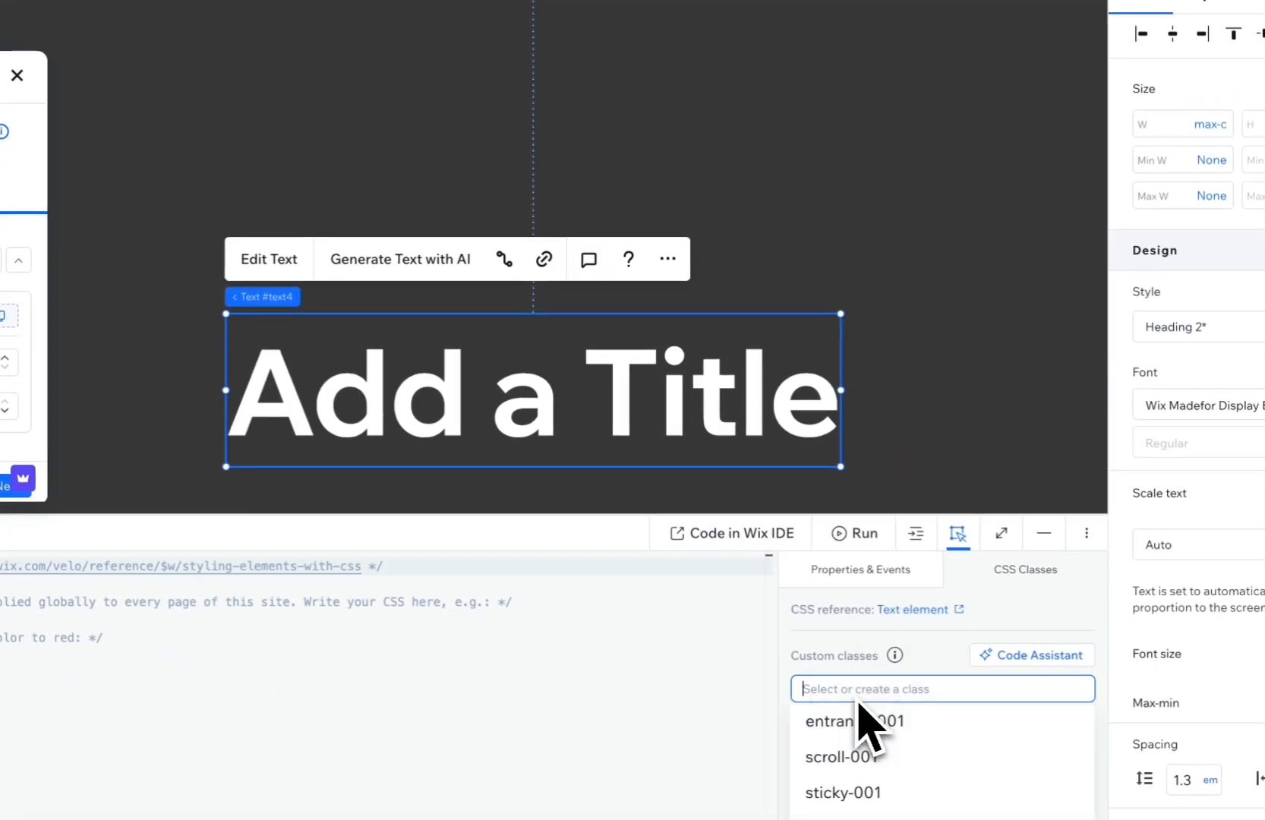
{"action": "left_click", "coordinate": [843, 756]}
Publish the site and open the live page to check the title's Blur Reveal scroll animation.
{"action": "left_click", "coordinate": [931, 652]}
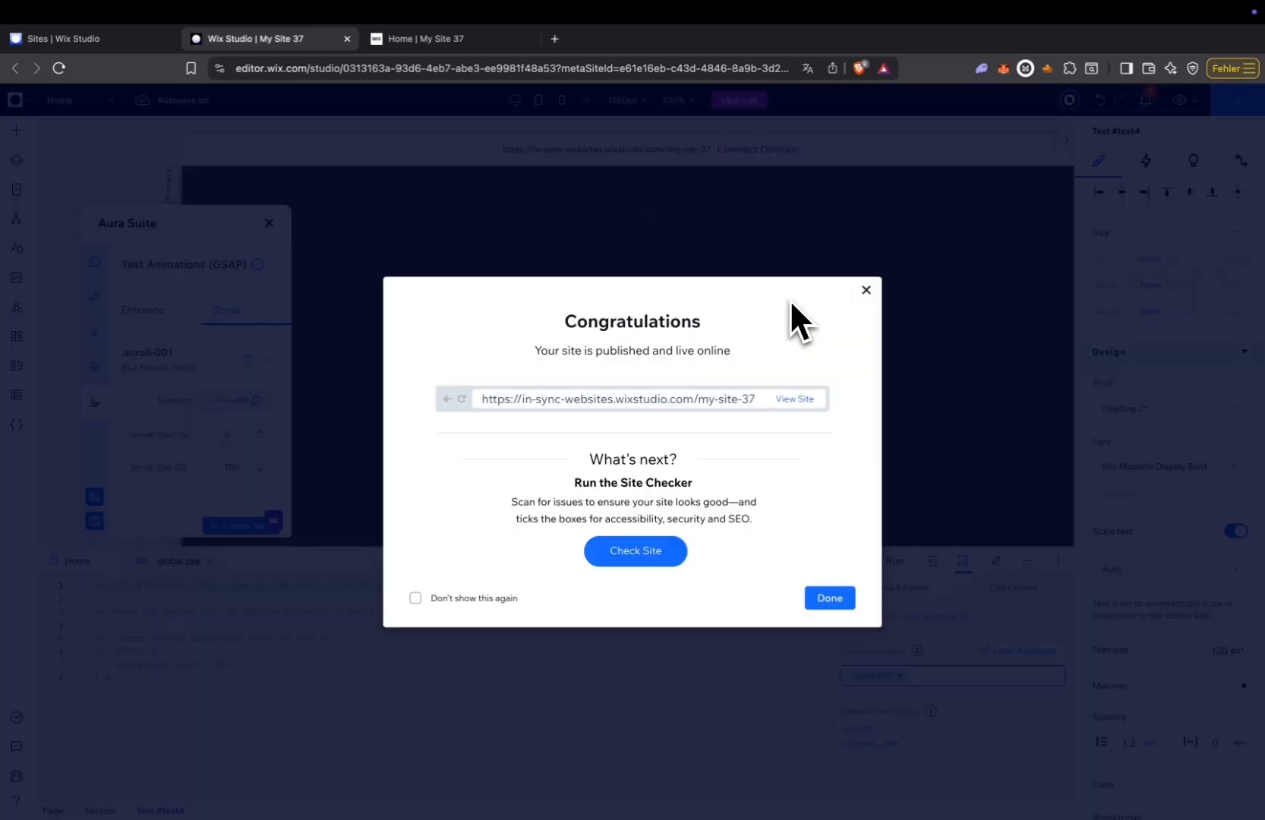
{"action": "left_click", "coordinate": [830, 604]}
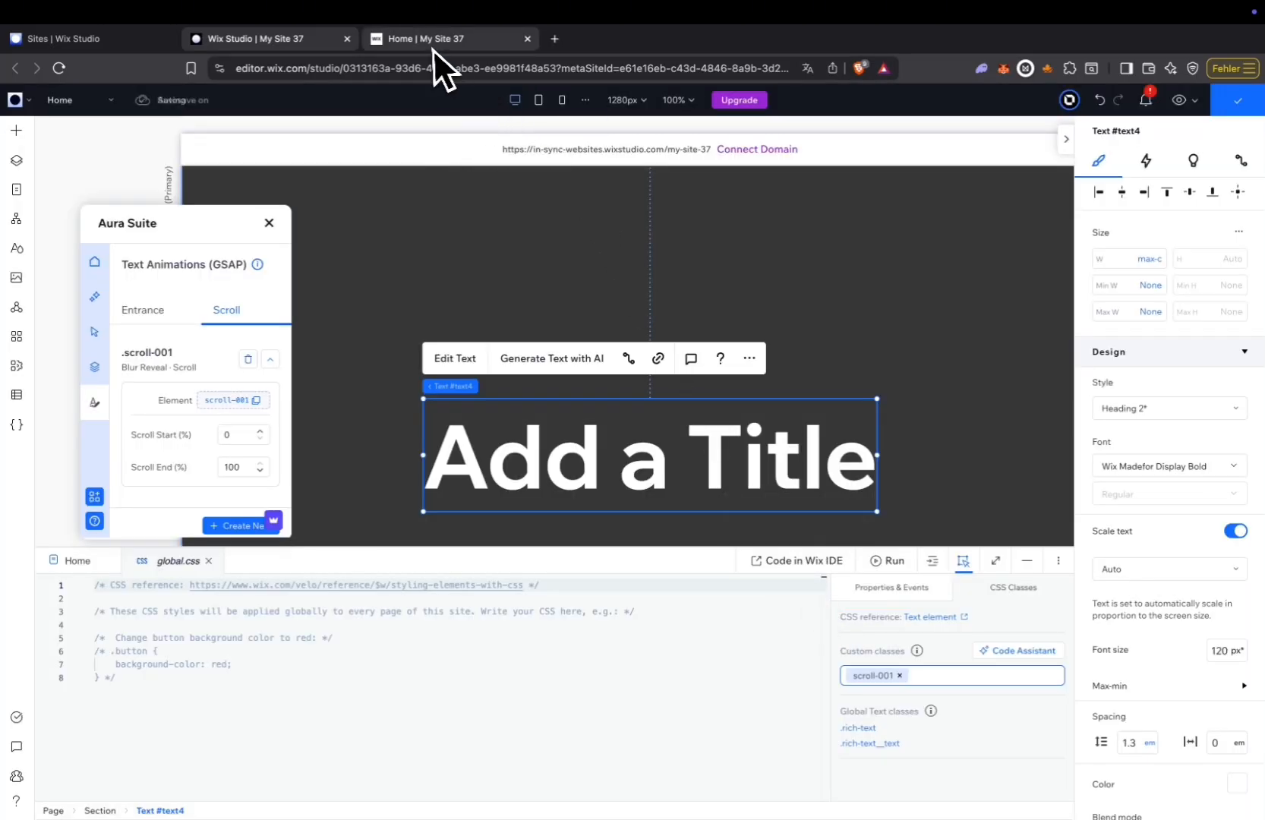
{"action": "left_click", "coordinate": [433, 42]}
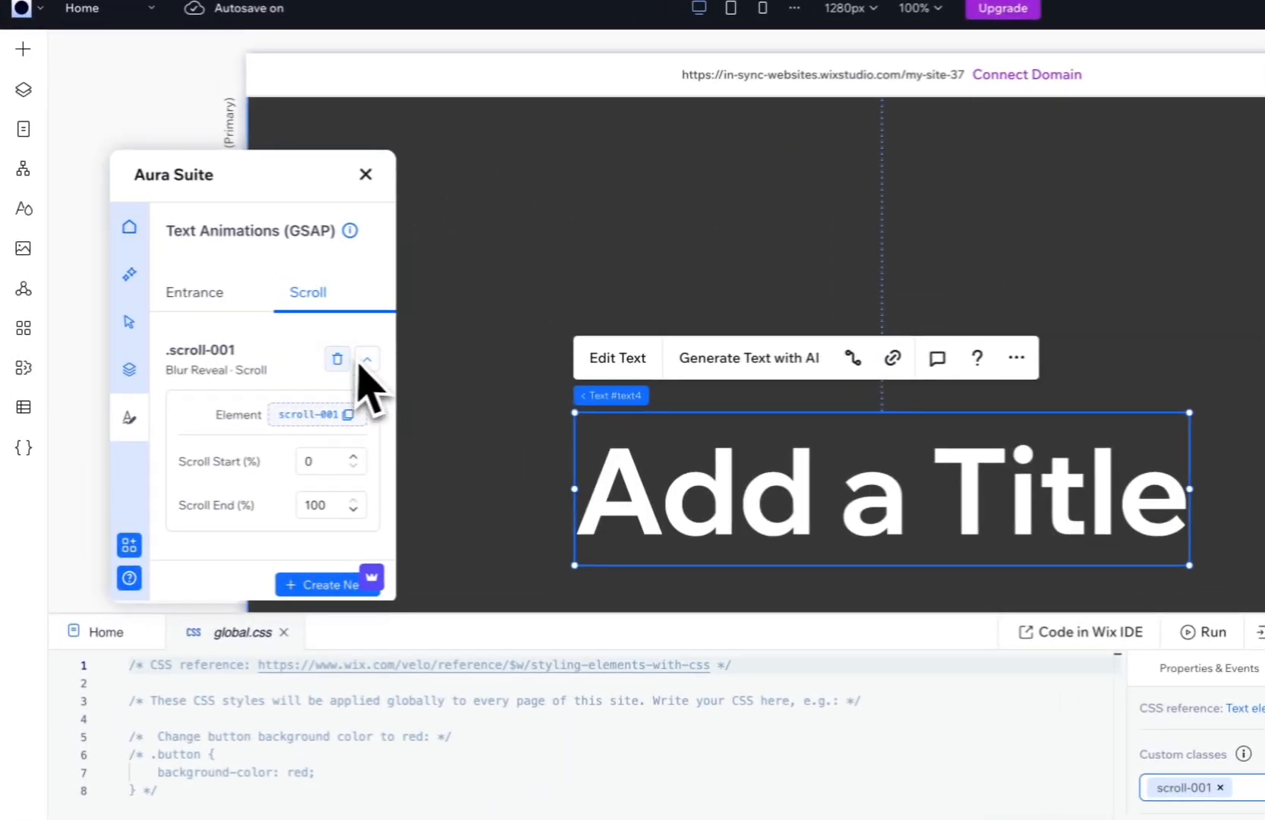
Delete the Blur Reveal scroll animation from the Aura Suite text animations.
{"action": "left_click", "coordinate": [338, 358]}
{"action": "left_click", "coordinate": [334, 450]}
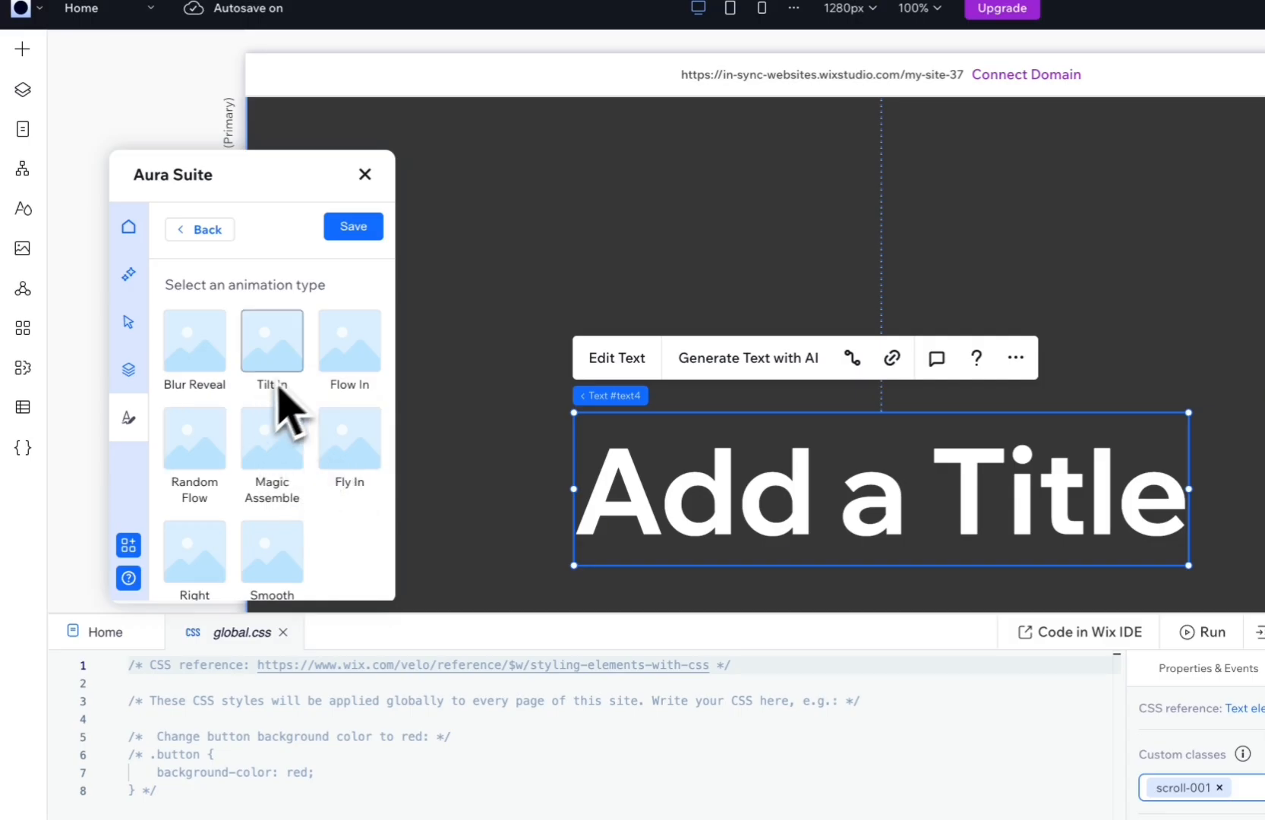
{"action": "scroll", "coordinate": [296, 395], "scroll_direction": "down", "scroll_amount": 2}
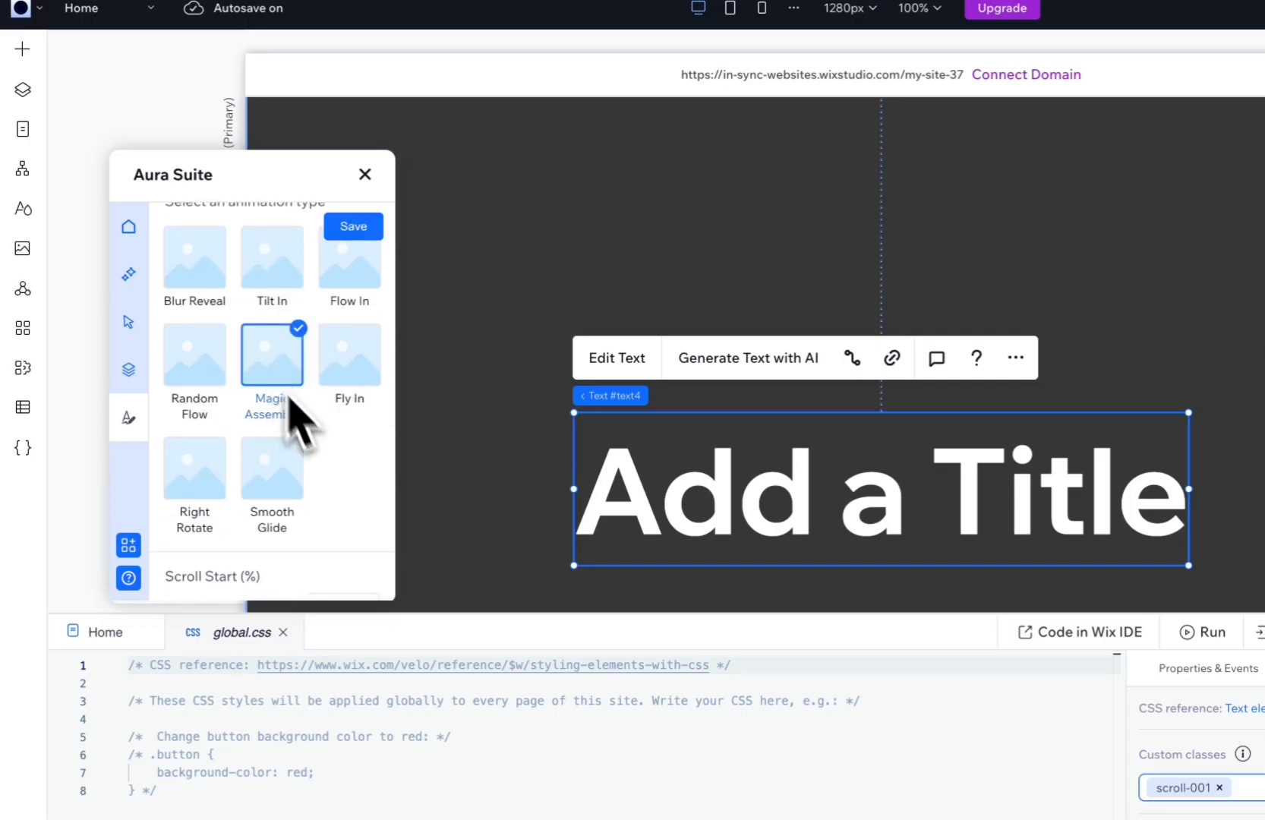
{"action": "scroll", "coordinate": [334, 480], "scroll_direction": "down", "scroll_amount": 3}
{"action": "left_click_drag", "start_coordinate": [209, 378], "coordinate": [160, 391]}
{"action": "left_click", "coordinate": [132, 370]}
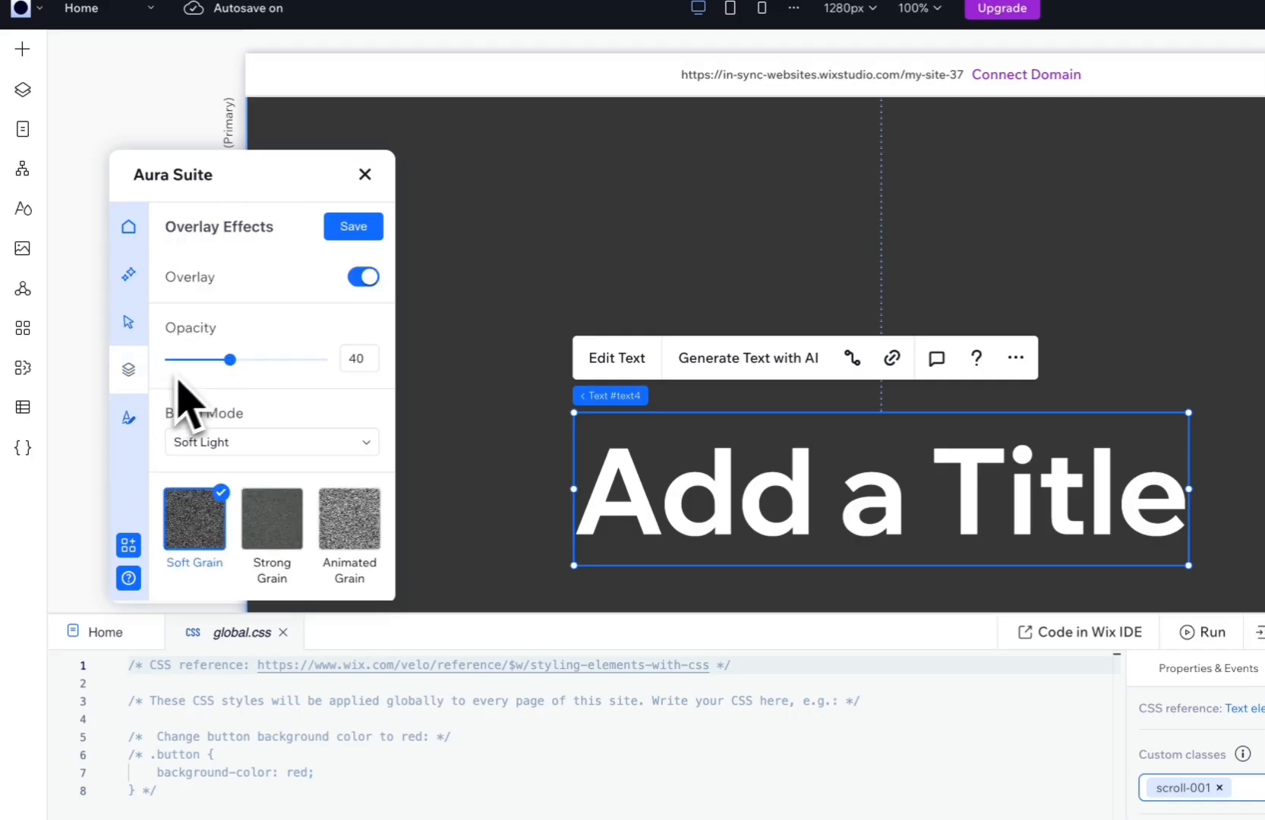
{"action": "left_click", "coordinate": [131, 418]}
{"action": "left_click", "coordinate": [310, 292]}
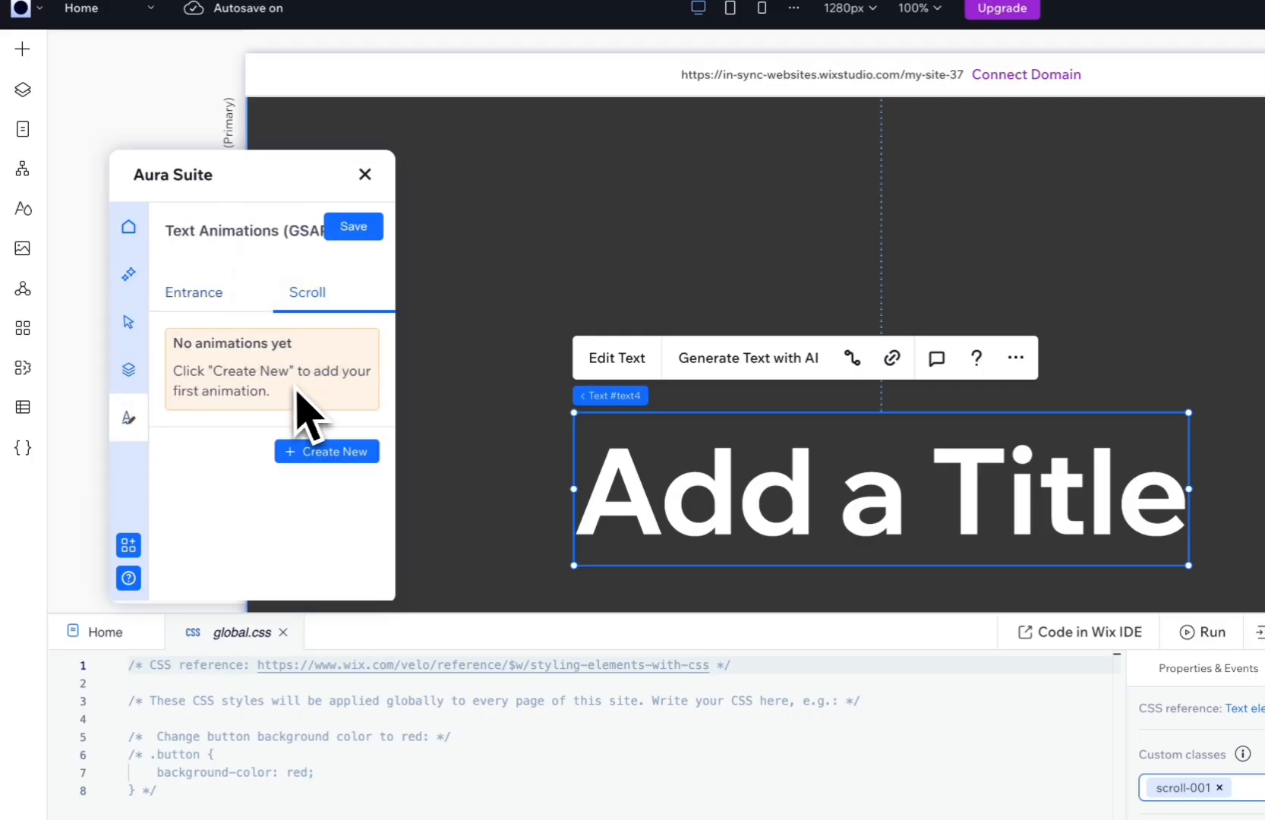
Create, save and finalize a Magic Assemble scroll animation with Scroll Start 0% and Scroll End 100%.
{"action": "left_click", "coordinate": [334, 459]}
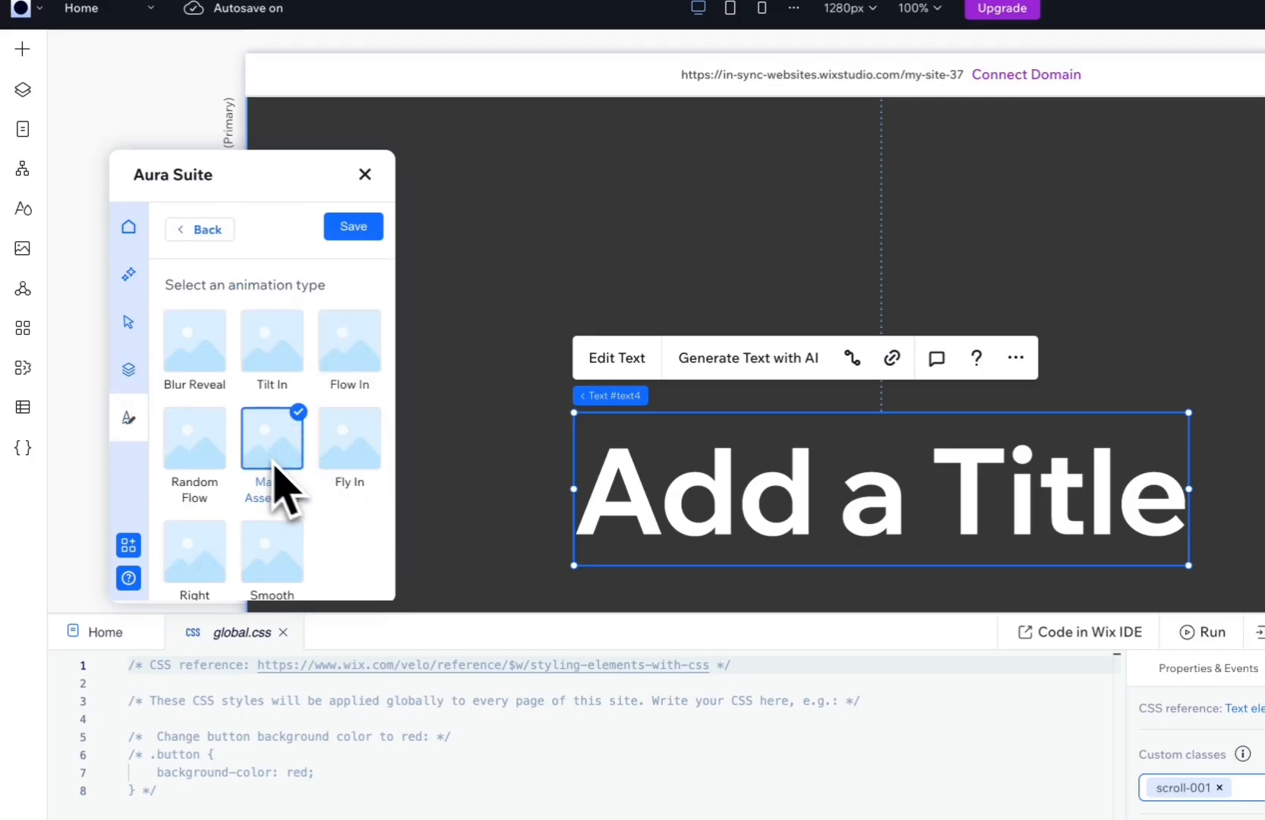
{"action": "scroll", "coordinate": [303, 494], "scroll_direction": "down", "scroll_amount": 5}
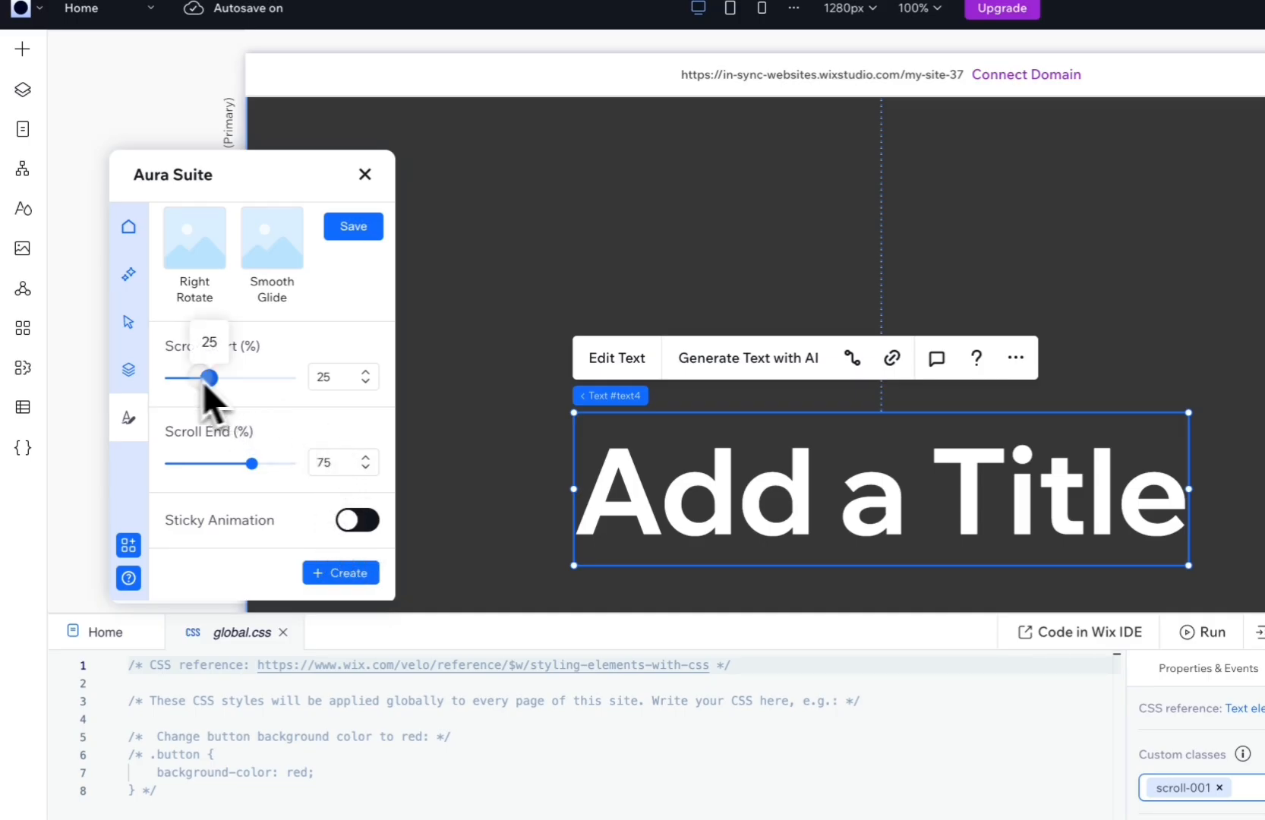
{"action": "left_click_drag", "start_coordinate": [314, 468], "coordinate": [330, 488]}
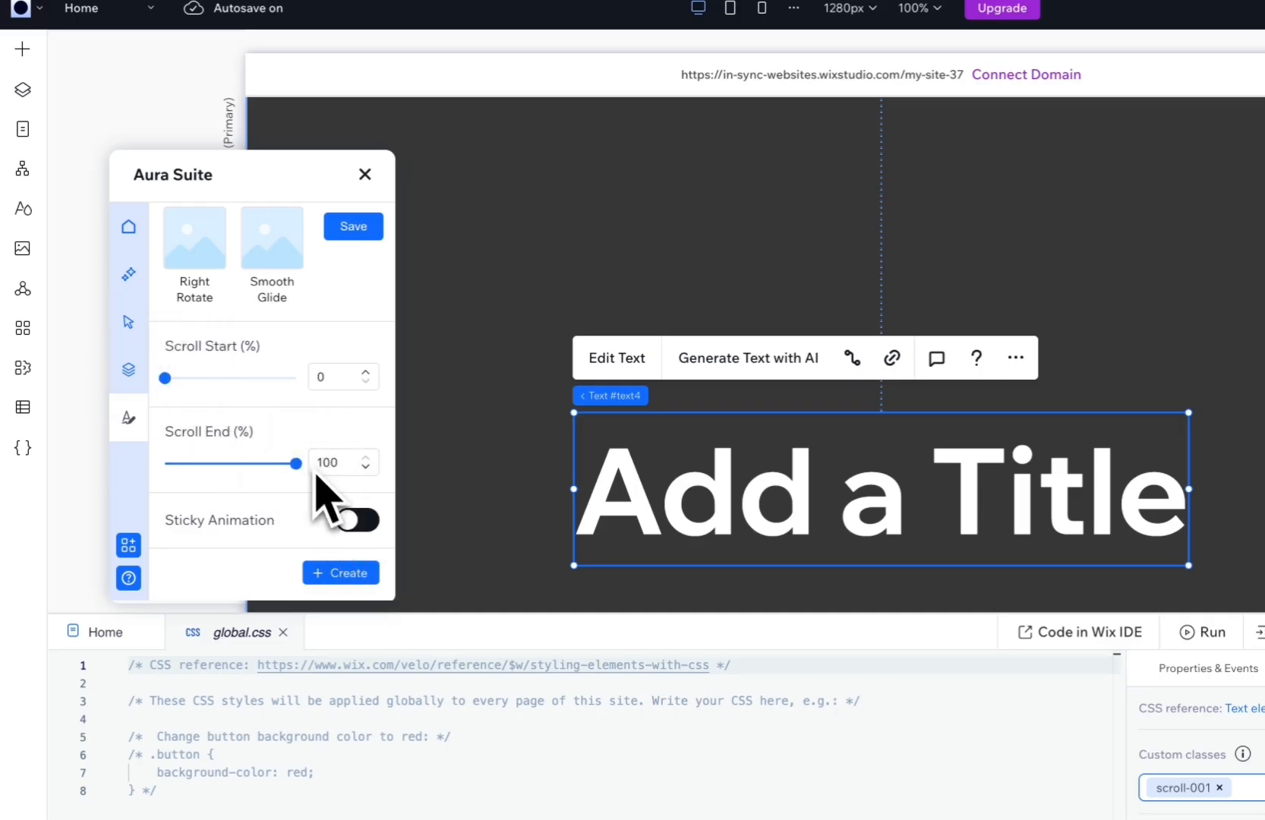
{"action": "left_click", "coordinate": [351, 576]}
{"action": "left_click", "coordinate": [353, 227]}
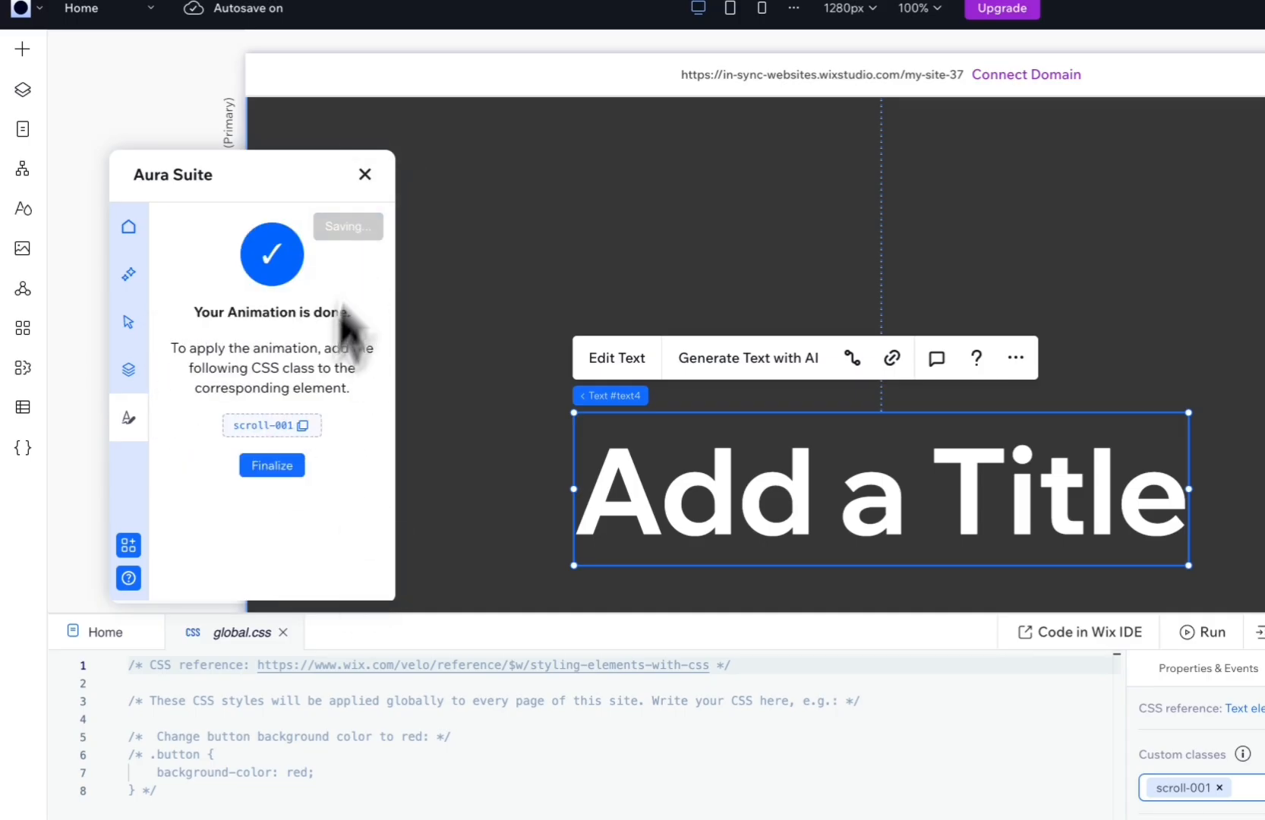
{"action": "left_click", "coordinate": [292, 464]}
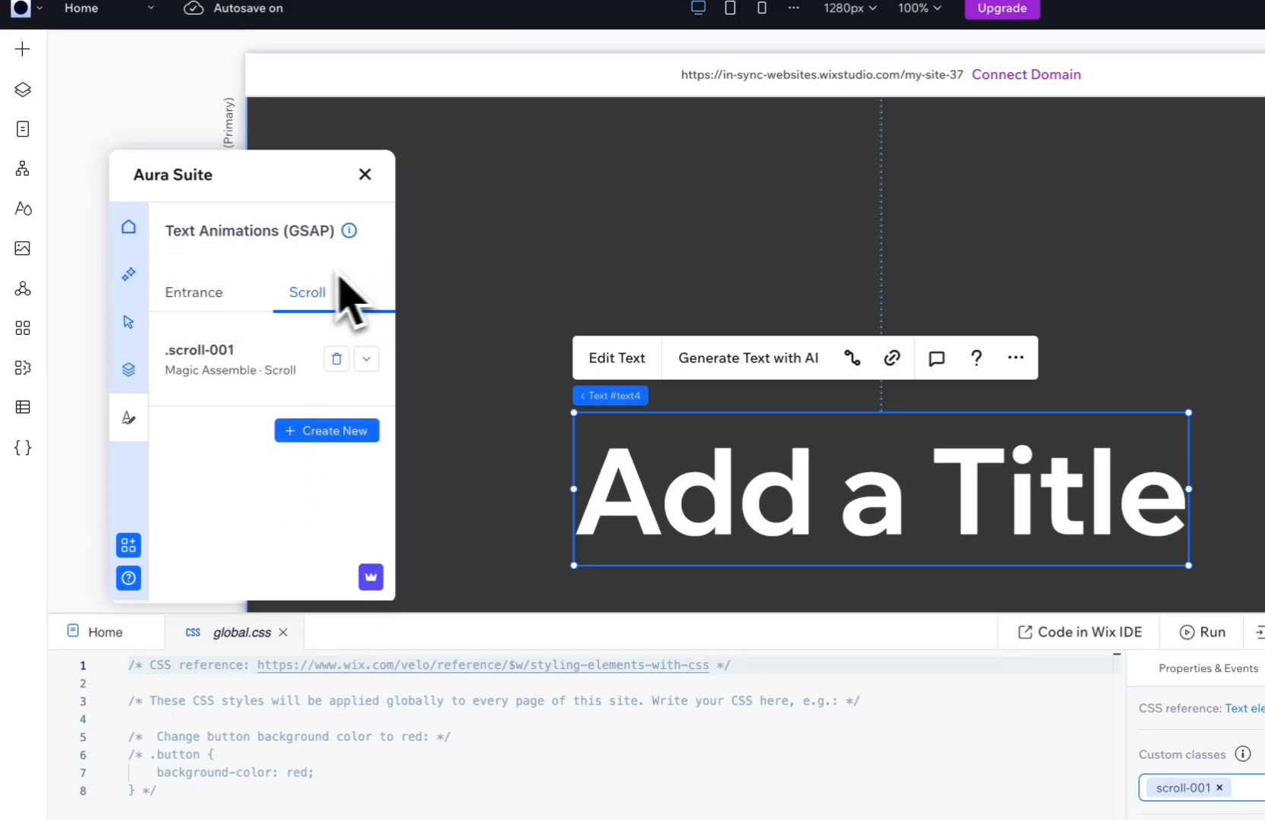
Expand the Magic Assemble animation's details, check its effect on the live page and return to the editor.
{"action": "left_click", "coordinate": [366, 360]}
{"action": "left_click", "coordinate": [366, 360]}
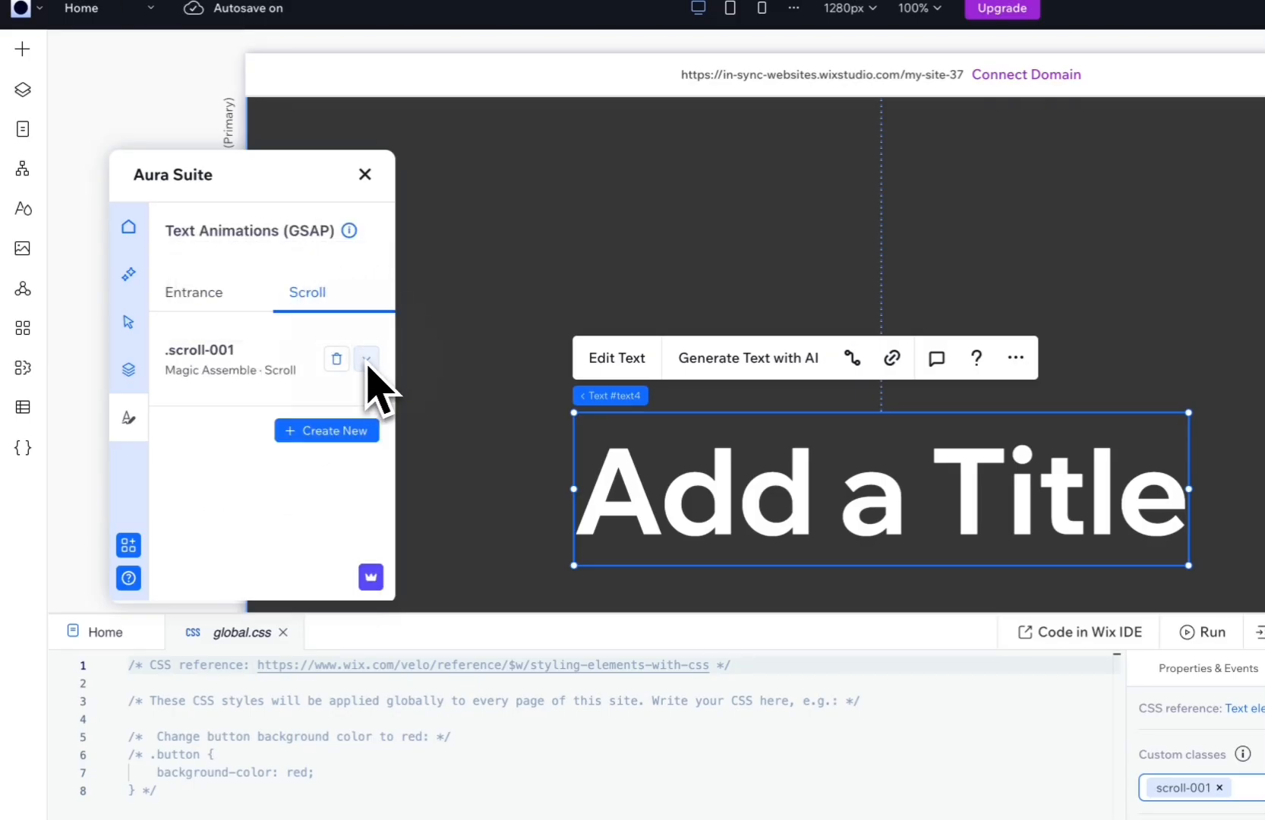
{"action": "left_click", "coordinate": [366, 360]}
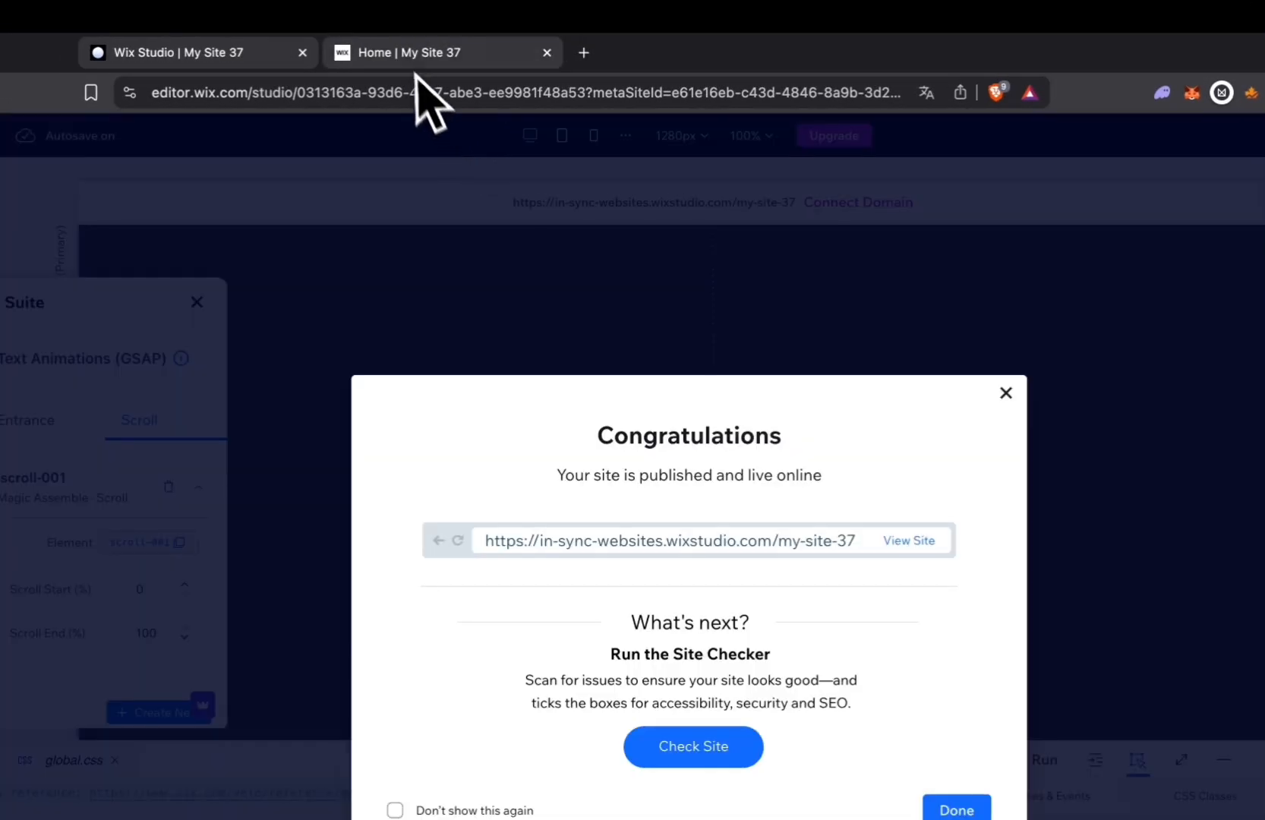
{"action": "left_click", "coordinate": [157, 41]}
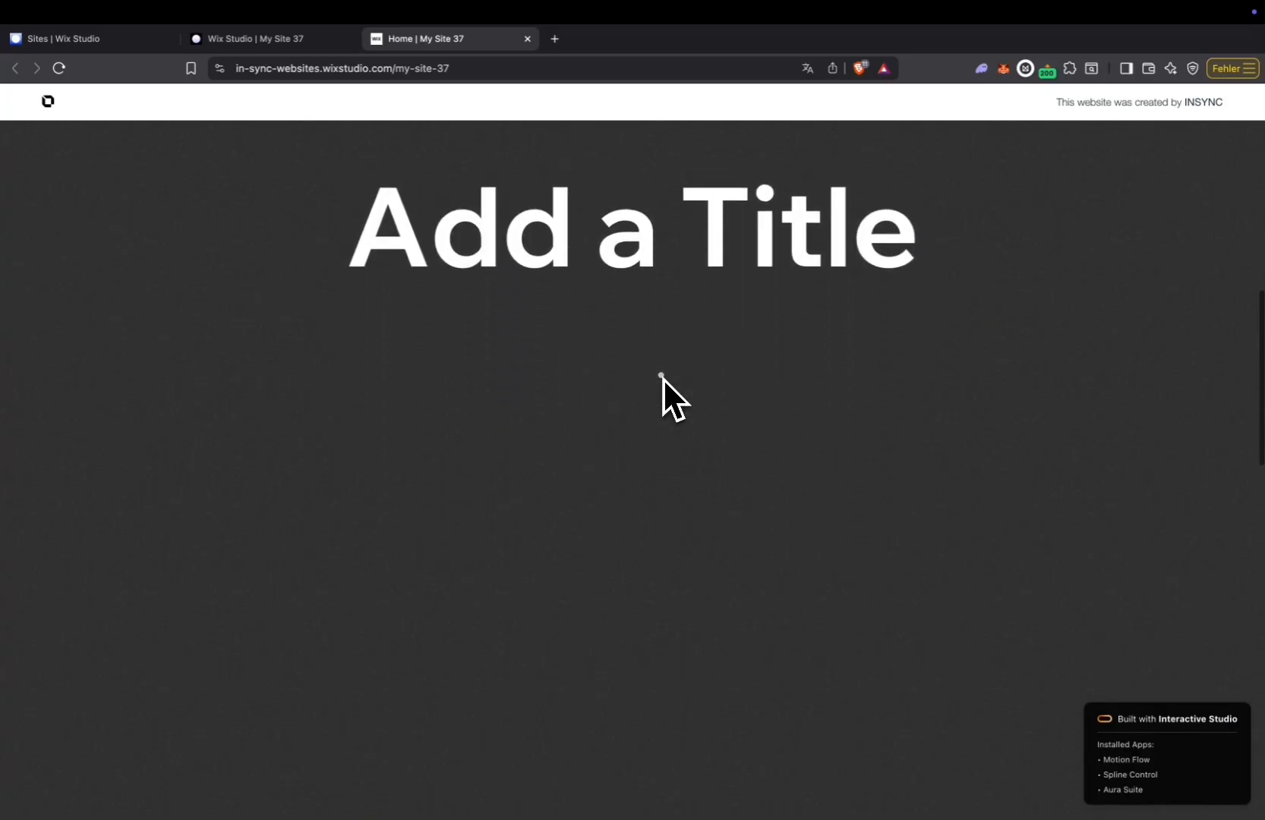
{"action": "left_click", "coordinate": [315, 40]}
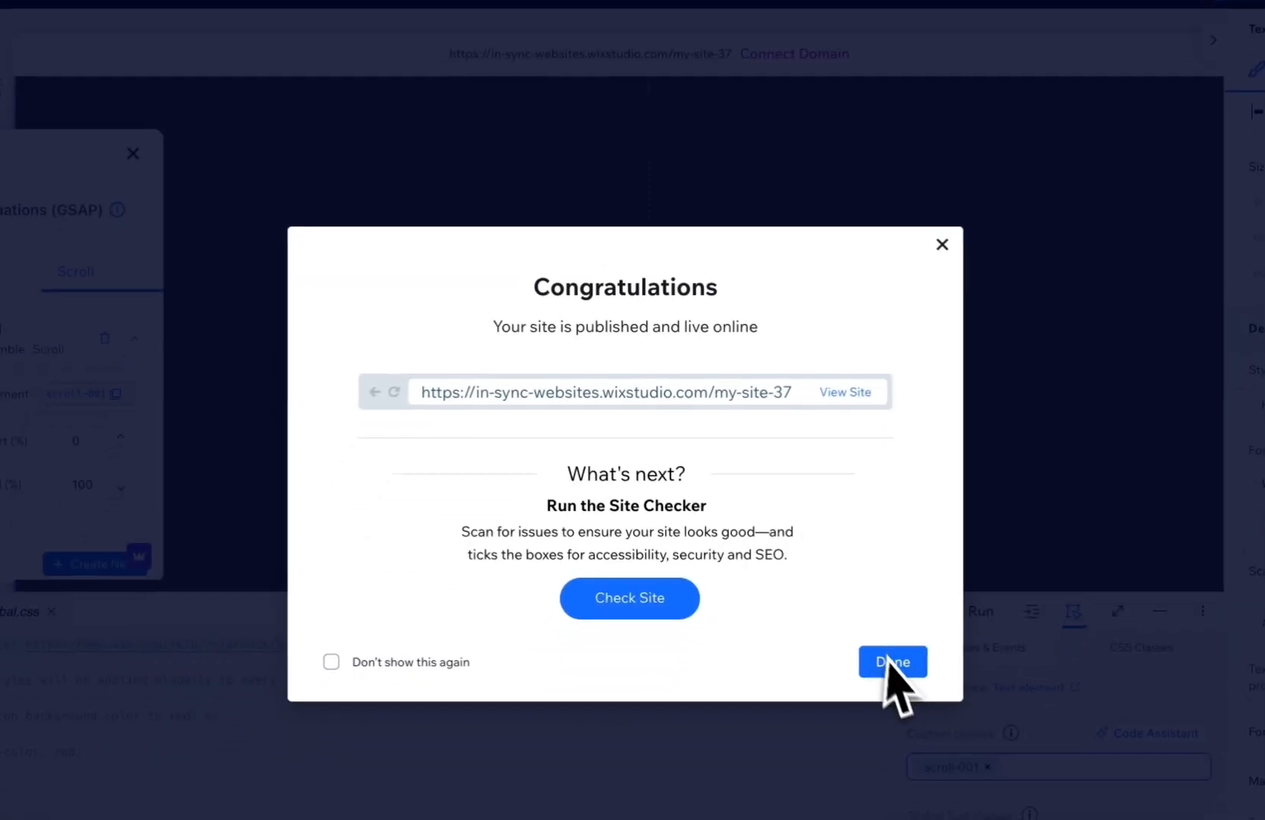
Remove the scroll-001 class from the title, delete the Magic Assemble scroll animation and save the change.
{"action": "left_click", "coordinate": [865, 704]}
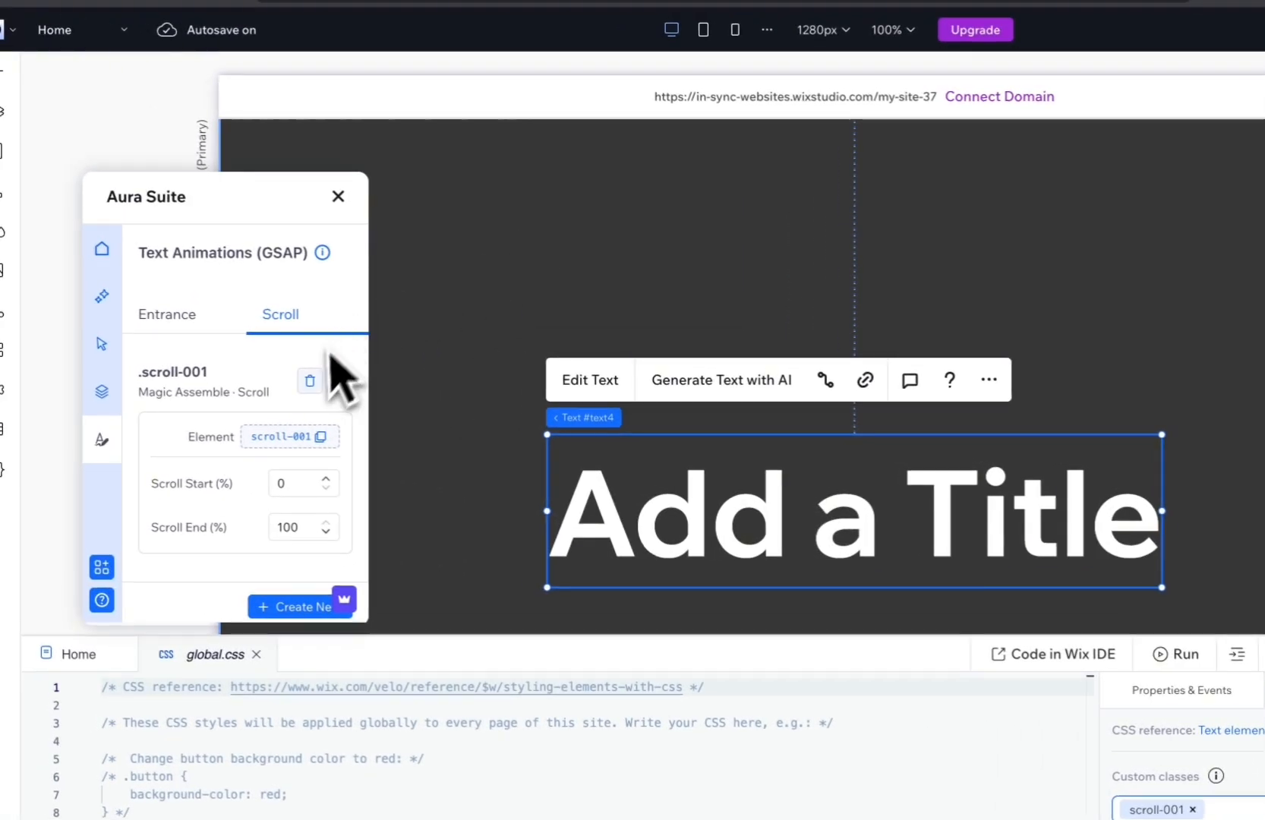
{"action": "left_click", "coordinate": [304, 381]}
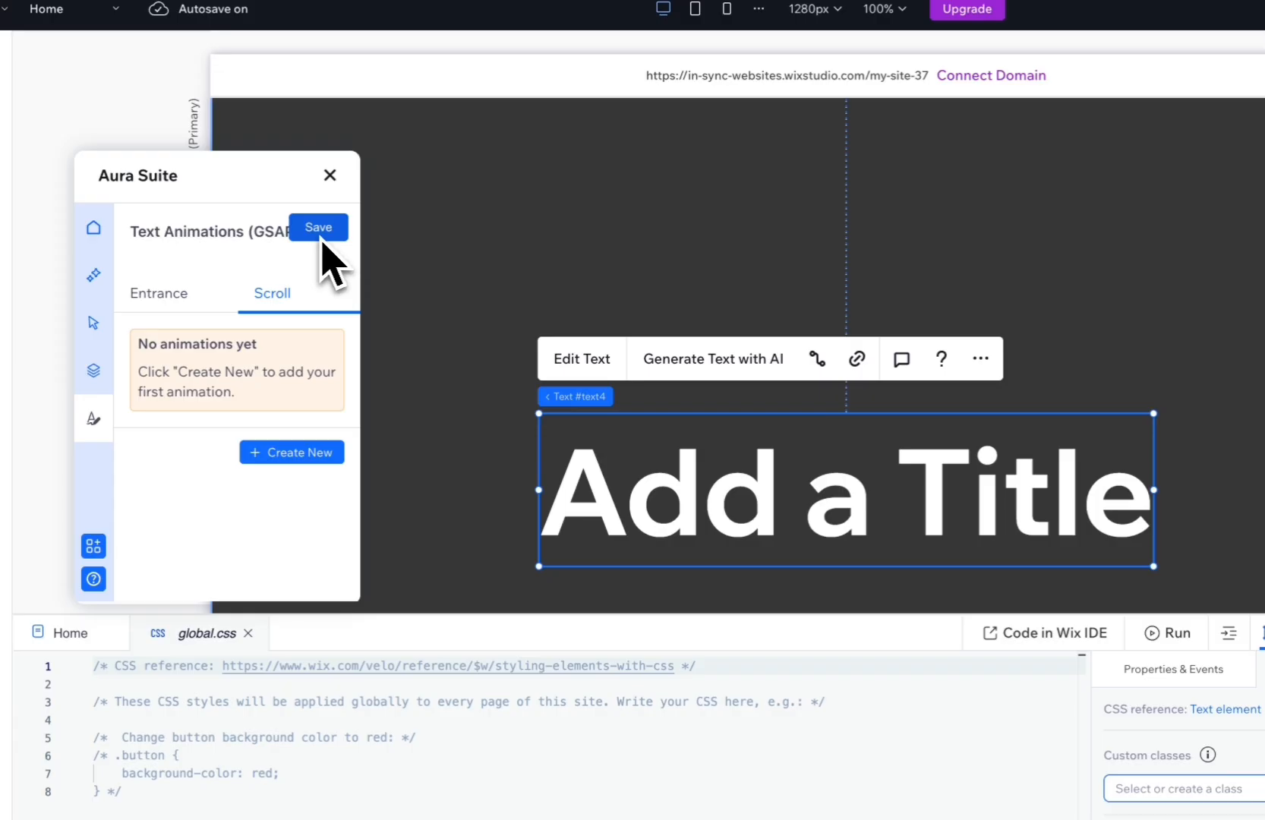
{"action": "left_click", "coordinate": [68, 93]}
Create, finalize and save a sticky Blur Reveal scroll animation with Scroll Start 40% and Scroll End 90%.
{"action": "left_click", "coordinate": [305, 452]}
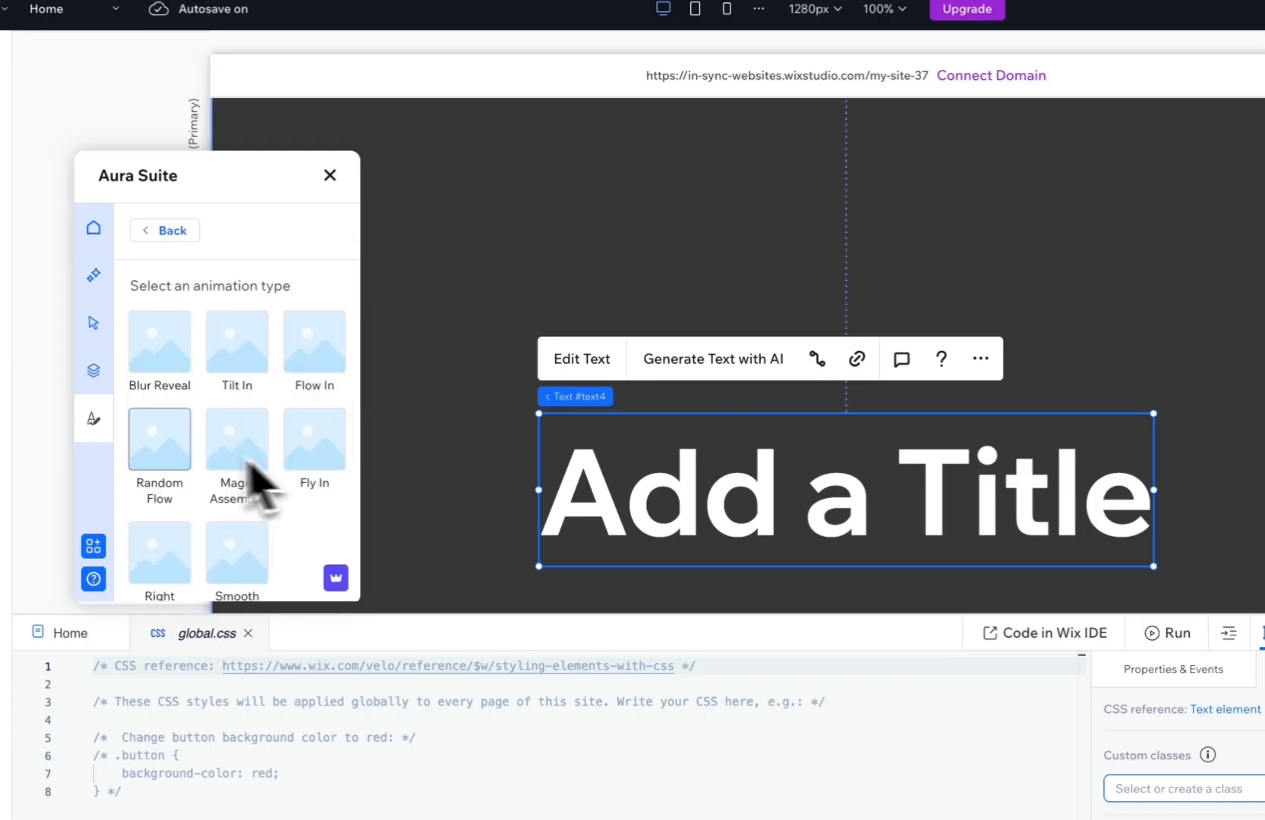
{"action": "scroll", "coordinate": [256, 379], "scroll_direction": "down", "scroll_amount": 1}
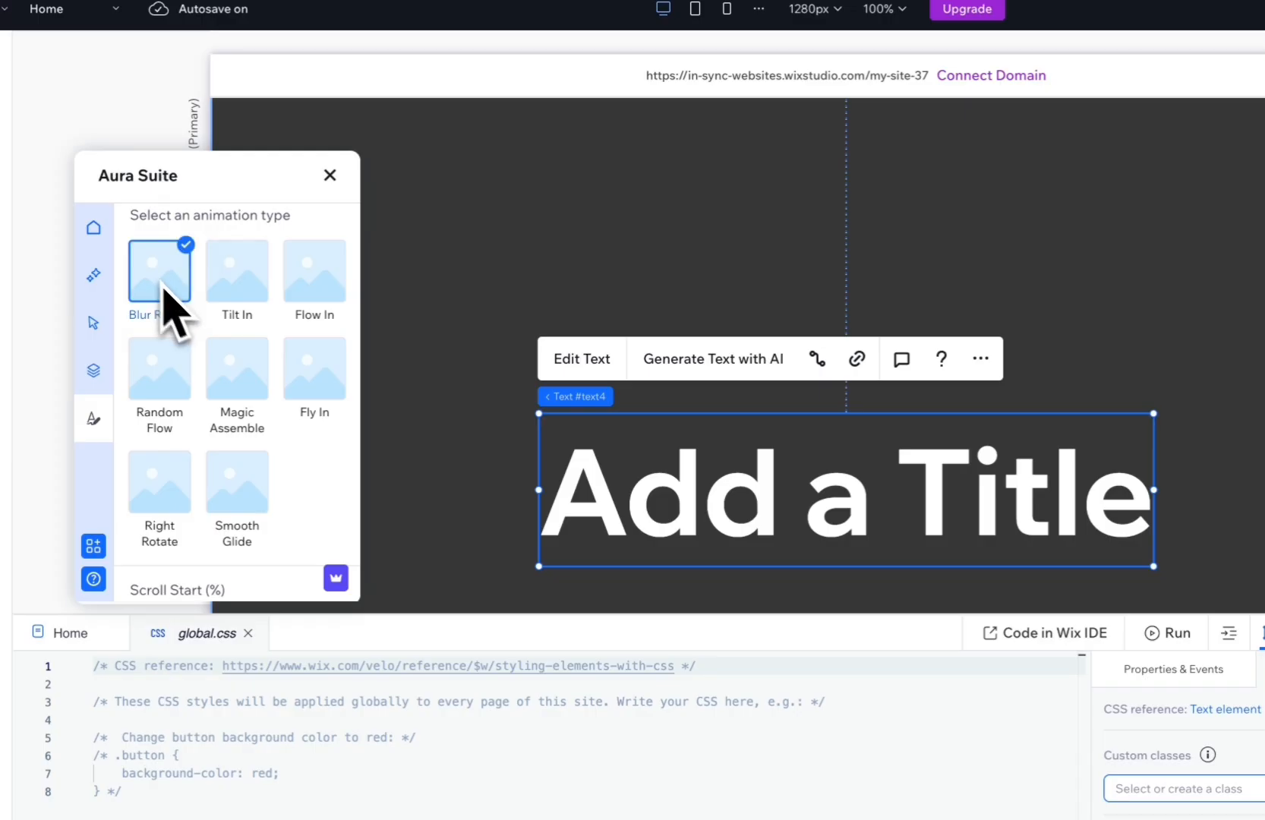
{"action": "scroll", "coordinate": [325, 522], "scroll_direction": "down", "scroll_amount": 3}
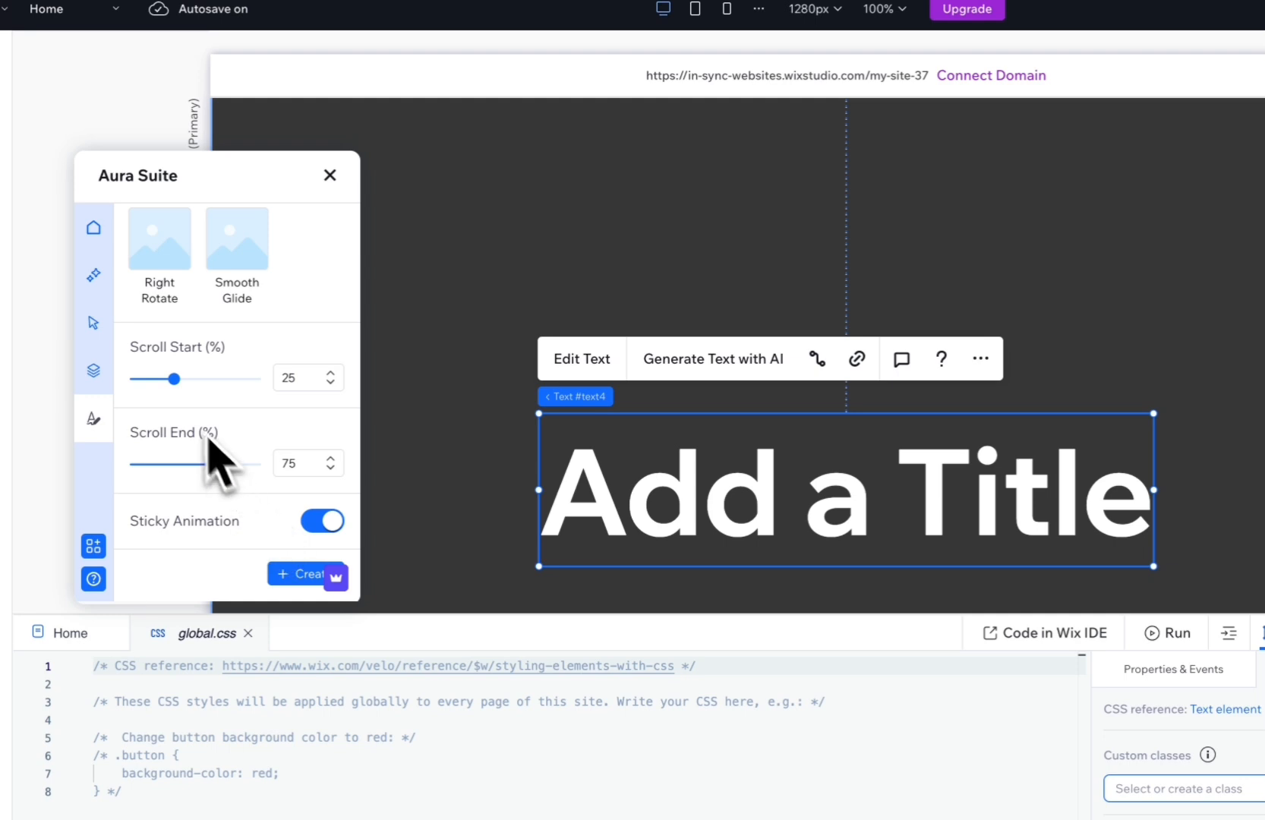
{"action": "left_click_drag", "start_coordinate": [184, 385], "coordinate": [207, 394]}
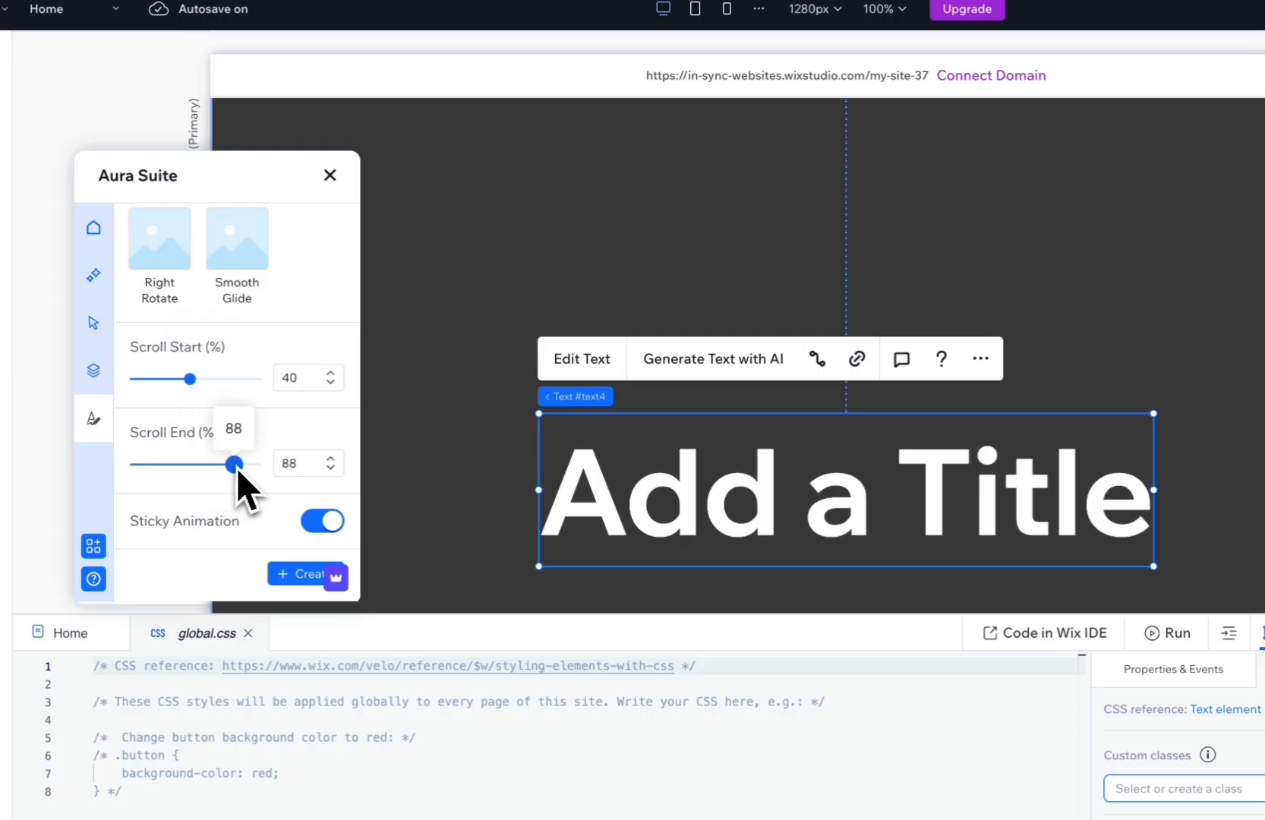
{"action": "left_click_drag", "start_coordinate": [236, 467], "coordinate": [251, 524]}
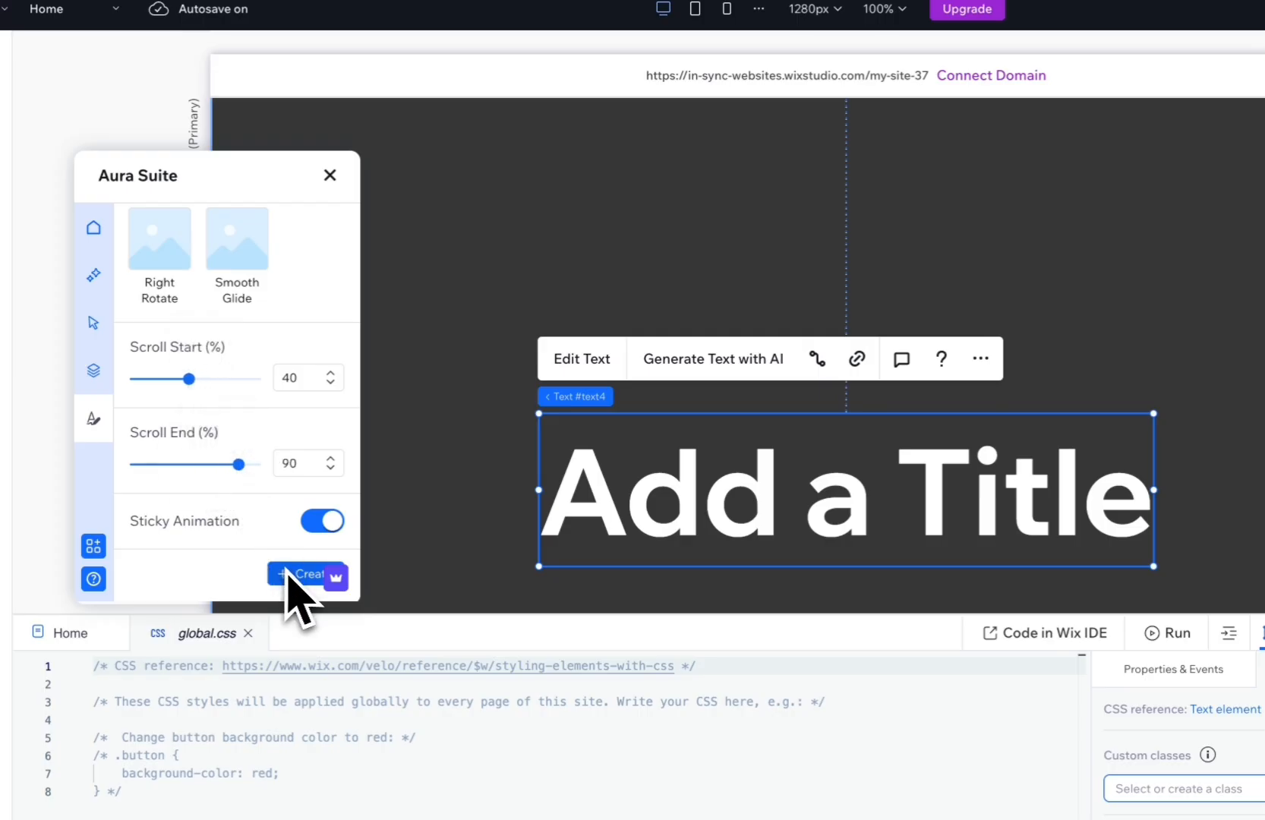
{"action": "left_click", "coordinate": [289, 576]}
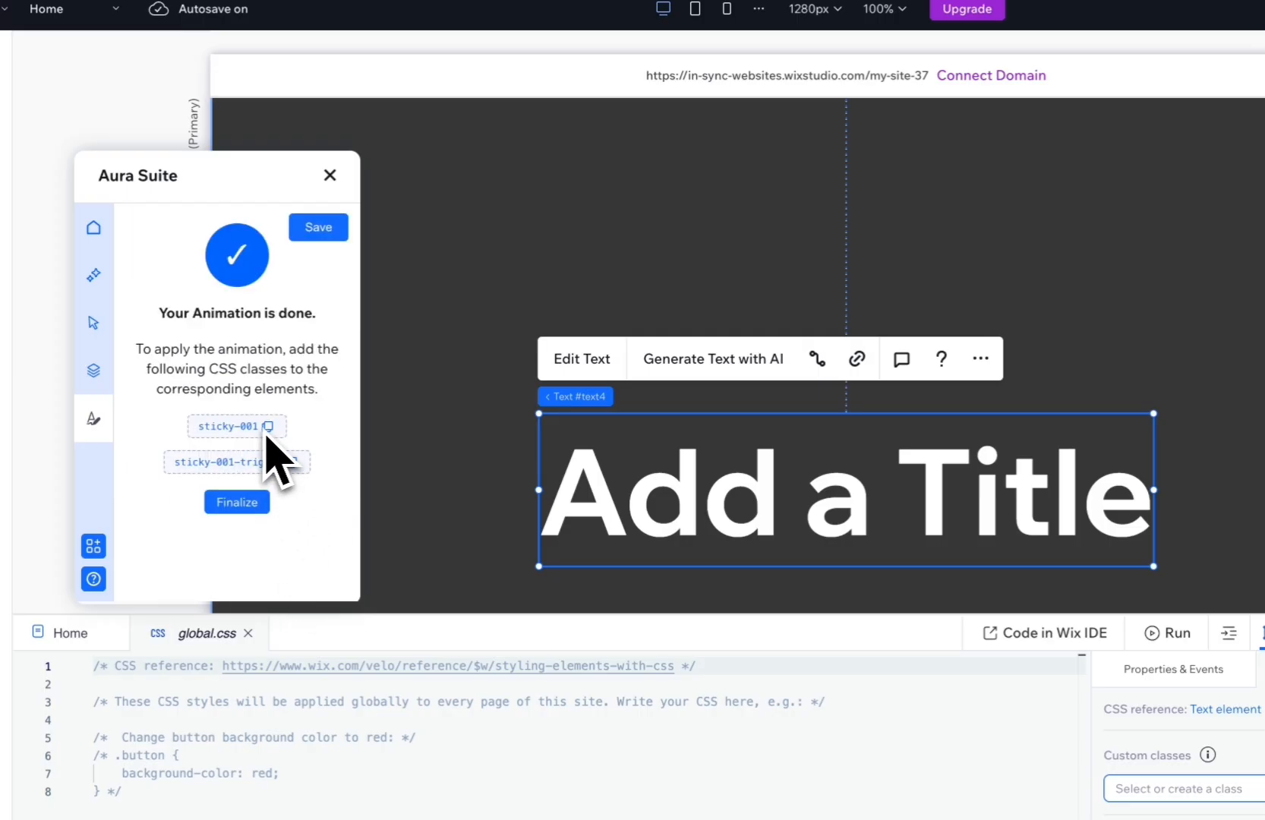
{"action": "left_click", "coordinate": [241, 504]}
{"action": "left_click", "coordinate": [326, 235]}
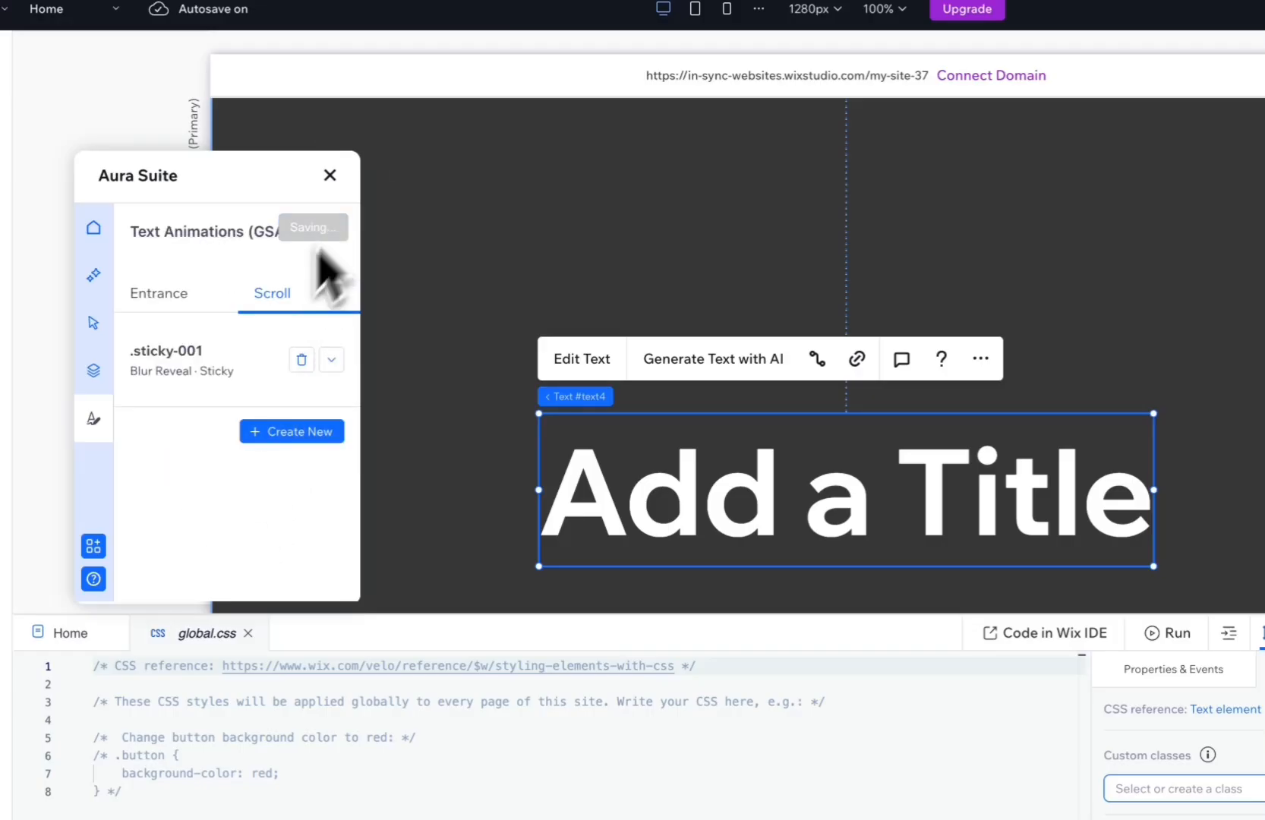
Expand the sticky Blur Reveal animation's details, copy its element class and assign sticky-001 to the title.
{"action": "left_click", "coordinate": [332, 361]}
{"action": "scroll", "coordinate": [240, 384], "scroll_direction": "down", "scroll_amount": 1}
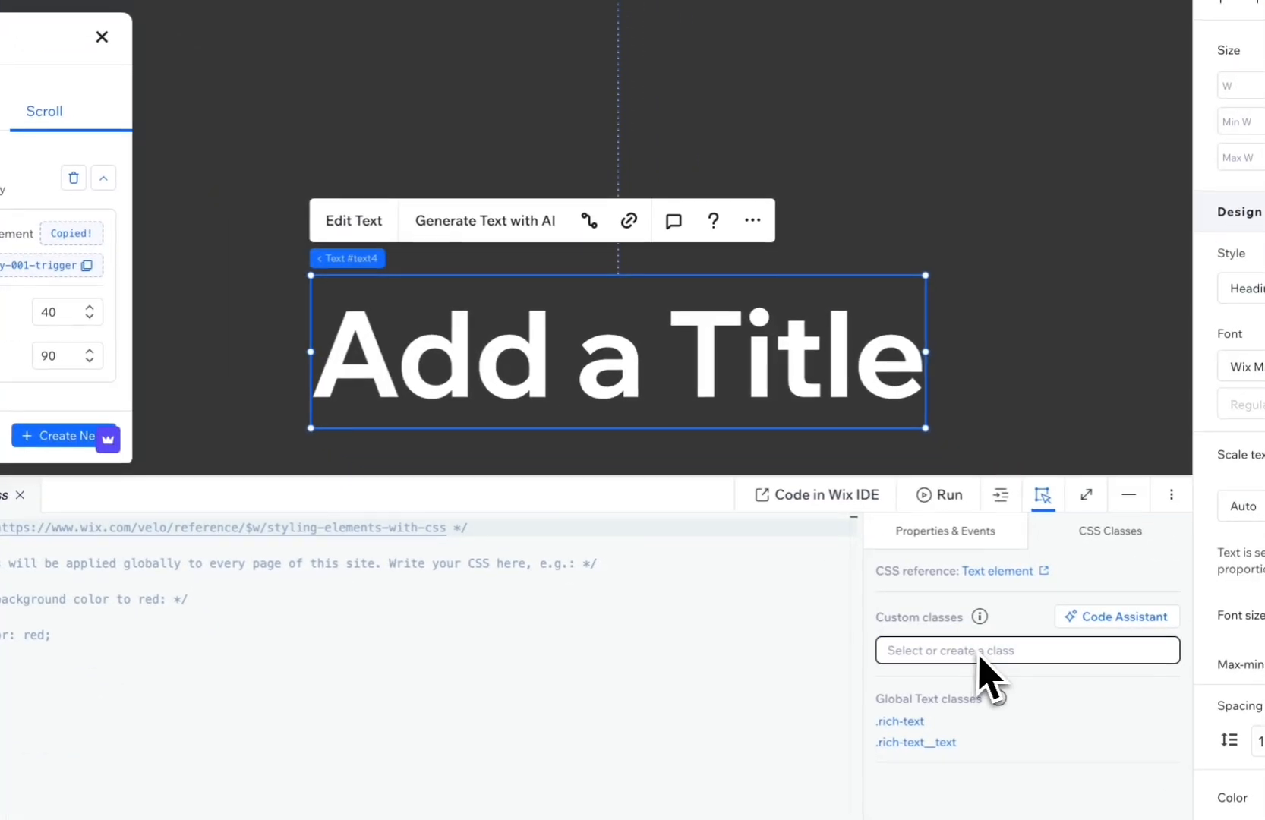
{"action": "left_click", "coordinate": [1204, 794]}
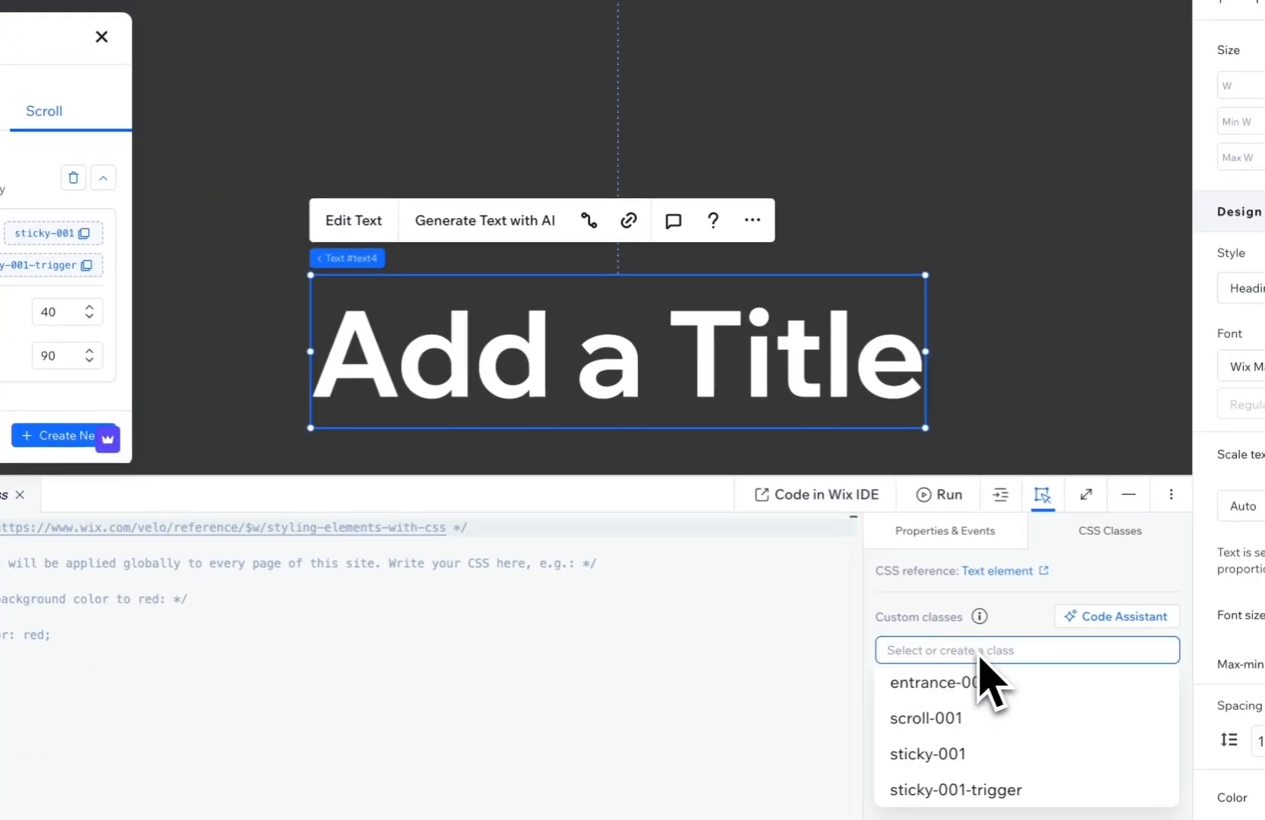
{"action": "type", "text": "sticky-001"}
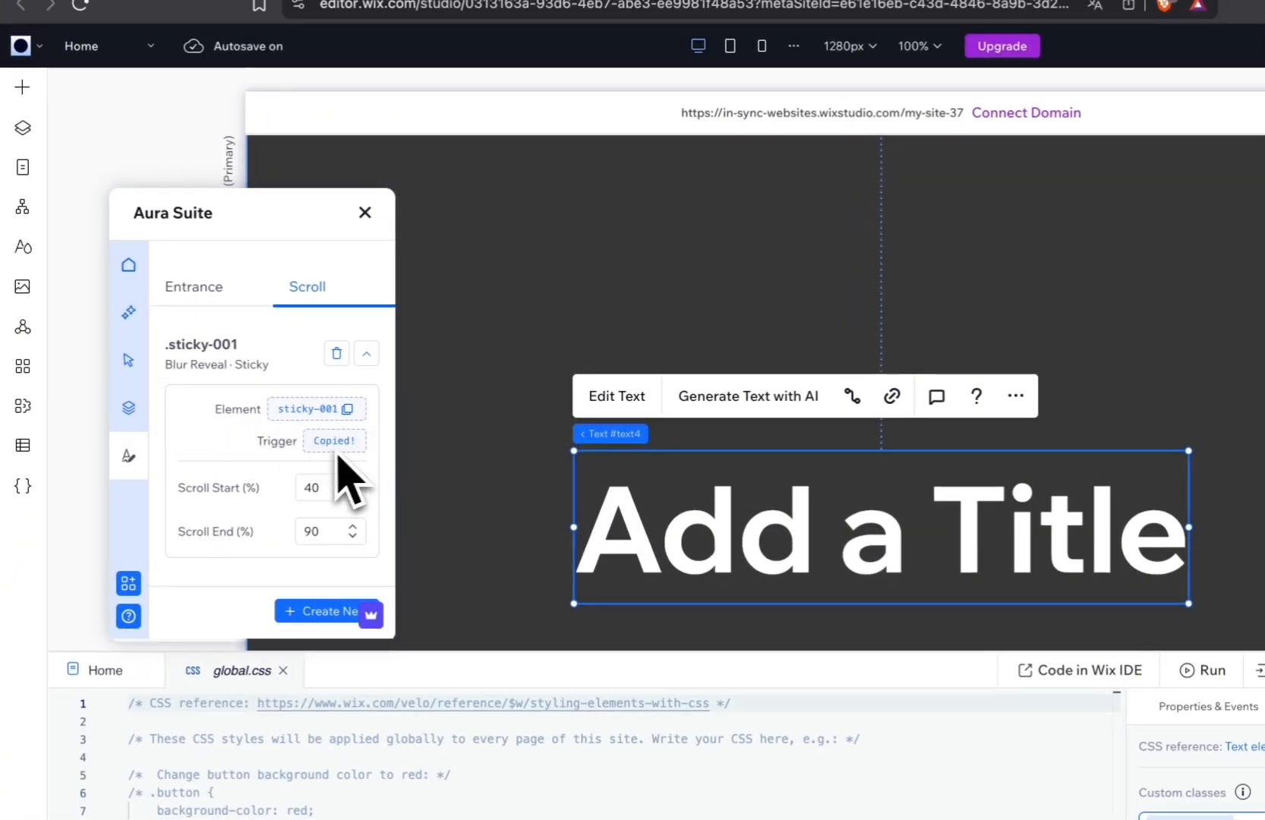
Copy the animation's trigger class and assign sticky-001-trigger to the section containing the title.
{"action": "left_click", "coordinate": [23, 128]}
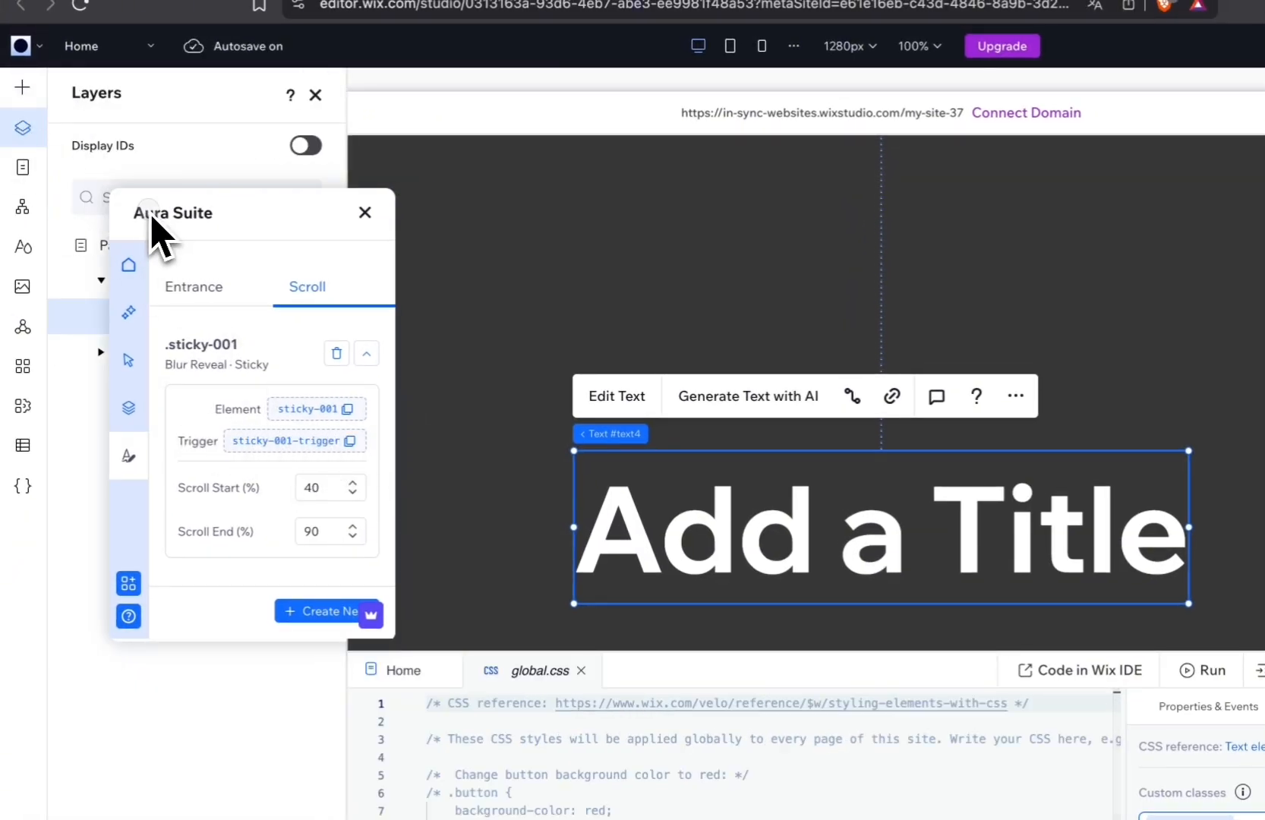
{"action": "left_click_drag", "start_coordinate": [152, 220], "coordinate": [473, 129]}
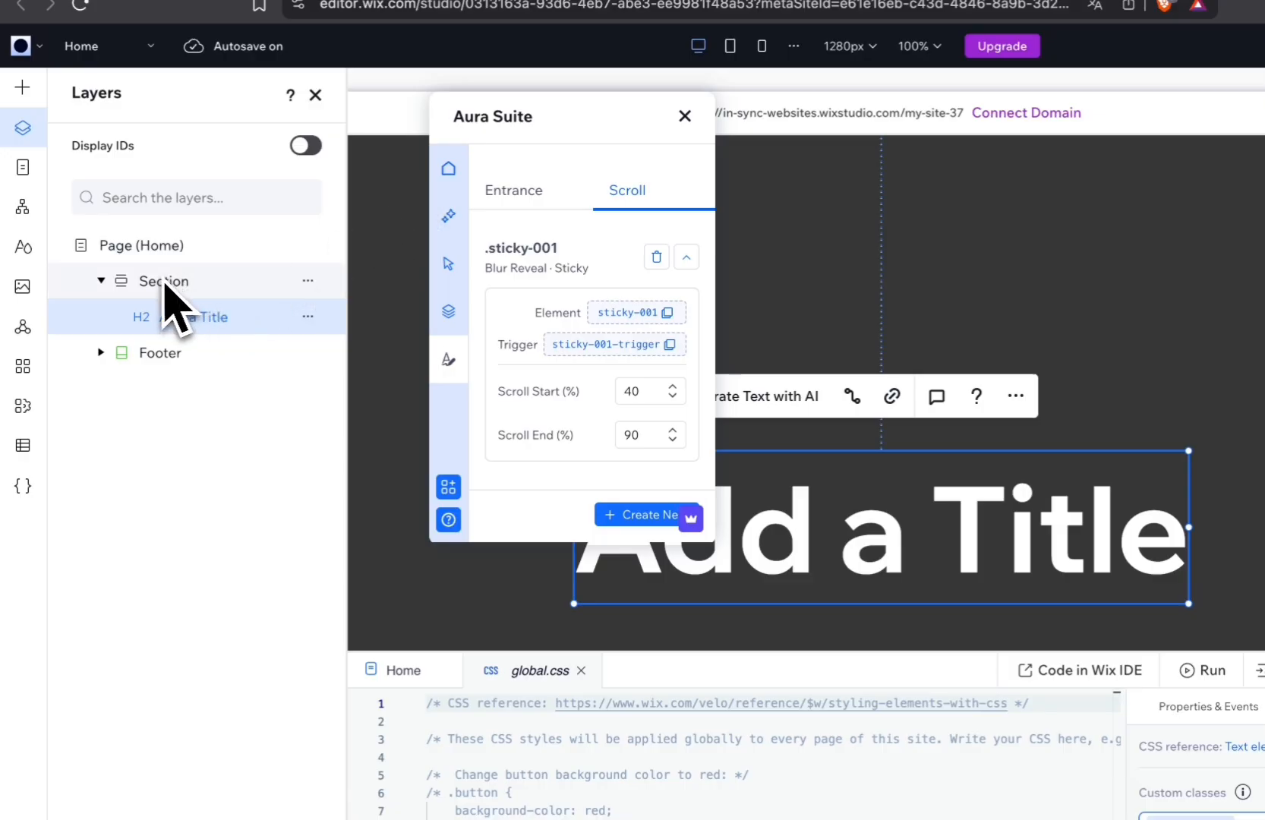
{"action": "left_click", "coordinate": [165, 282]}
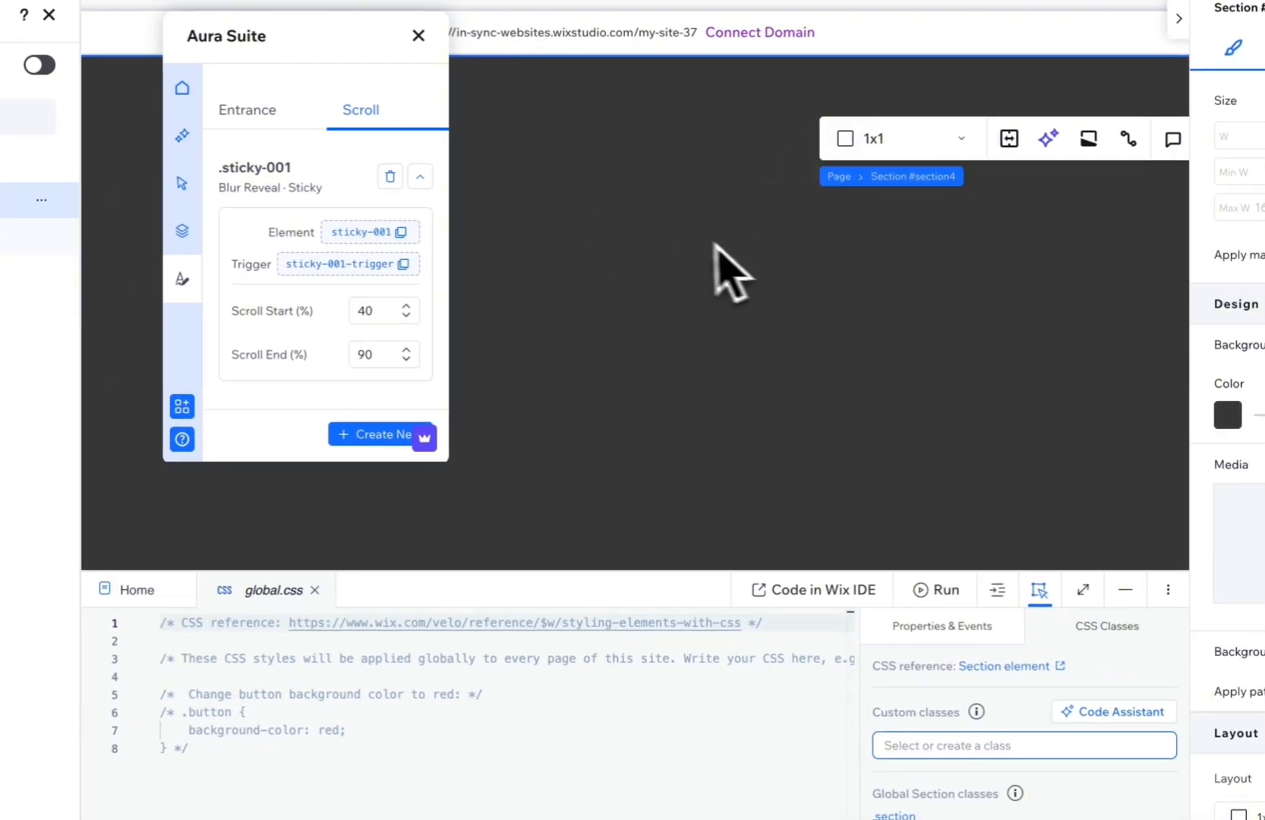
{"action": "left_click", "coordinate": [939, 750]}
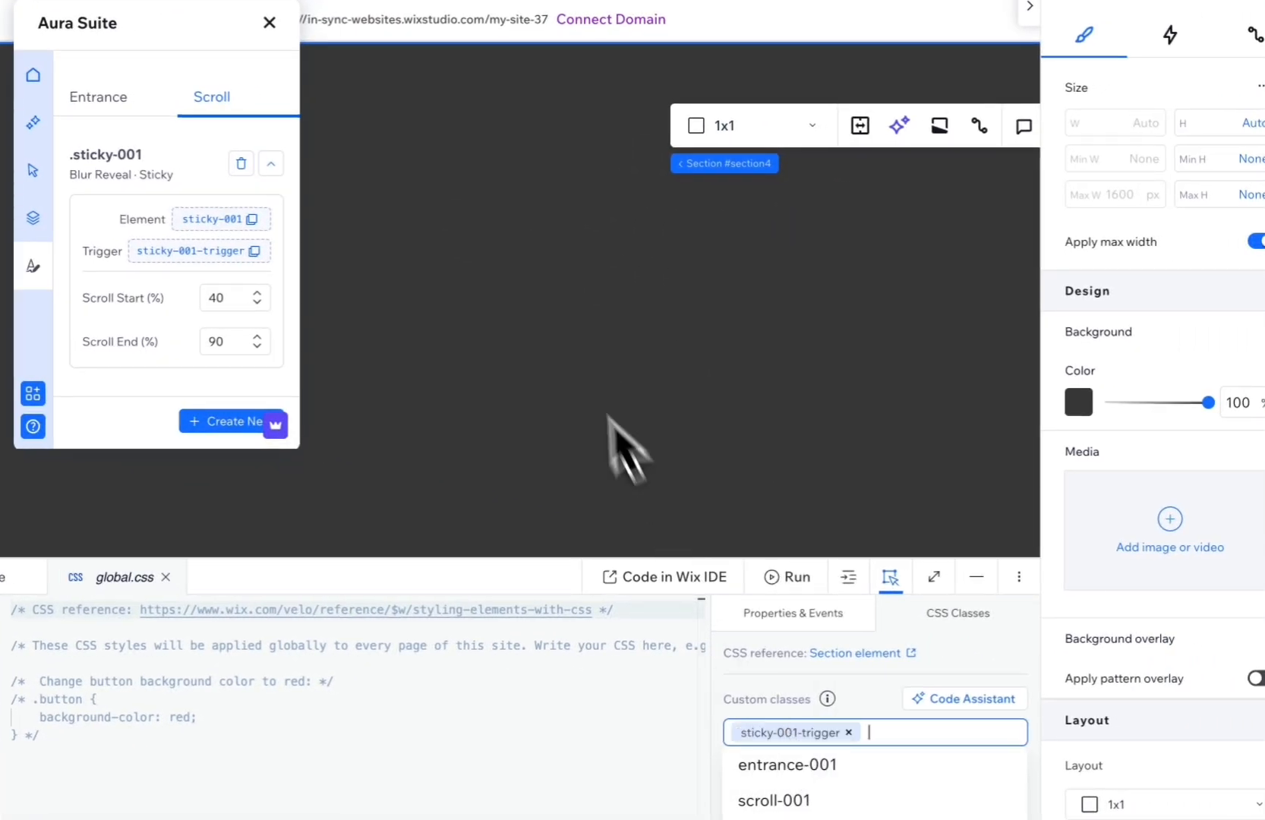
{"action": "left_click", "coordinate": [566, 341]}
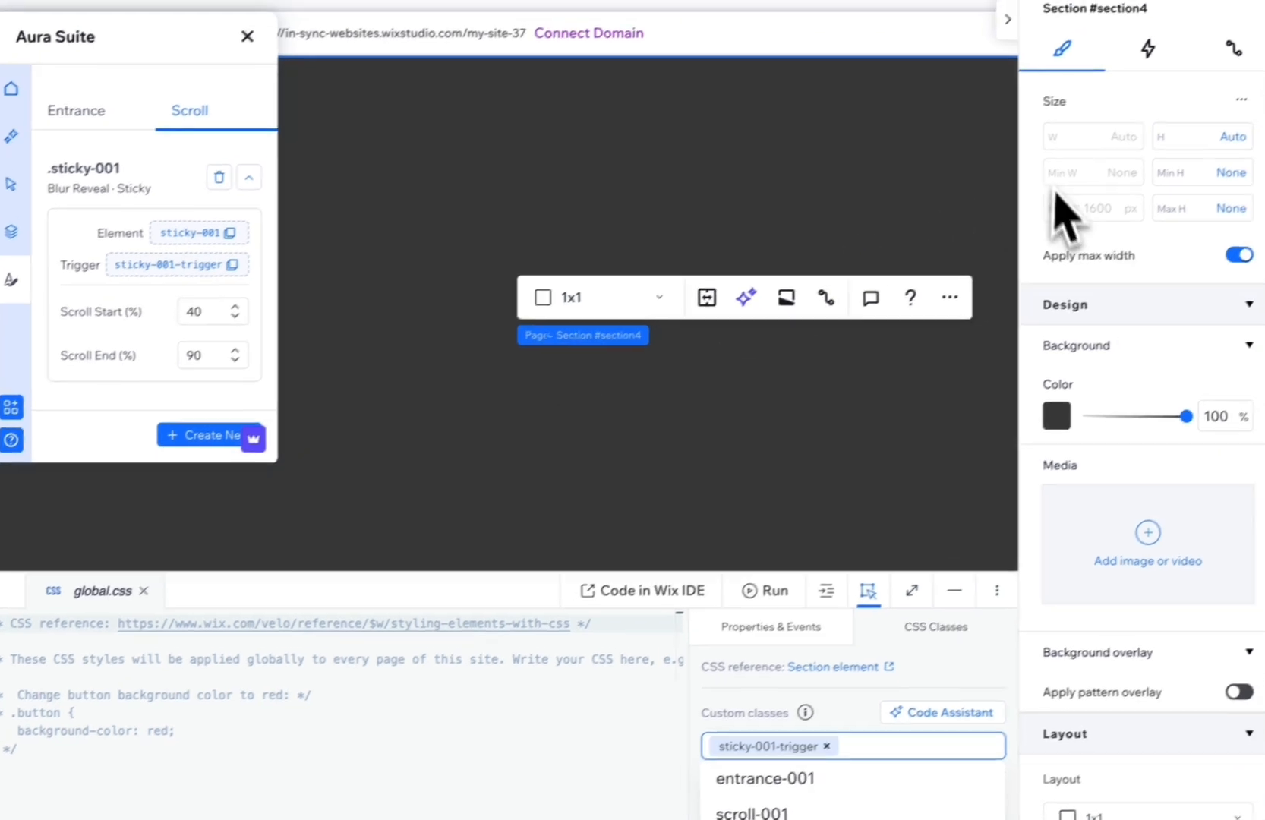
Change the title's position type to Sticky.
{"action": "scroll", "coordinate": [744, 345], "scroll_direction": "down", "scroll_amount": 4}
{"action": "scroll", "coordinate": [717, 379], "scroll_direction": "down", "scroll_amount": 3}
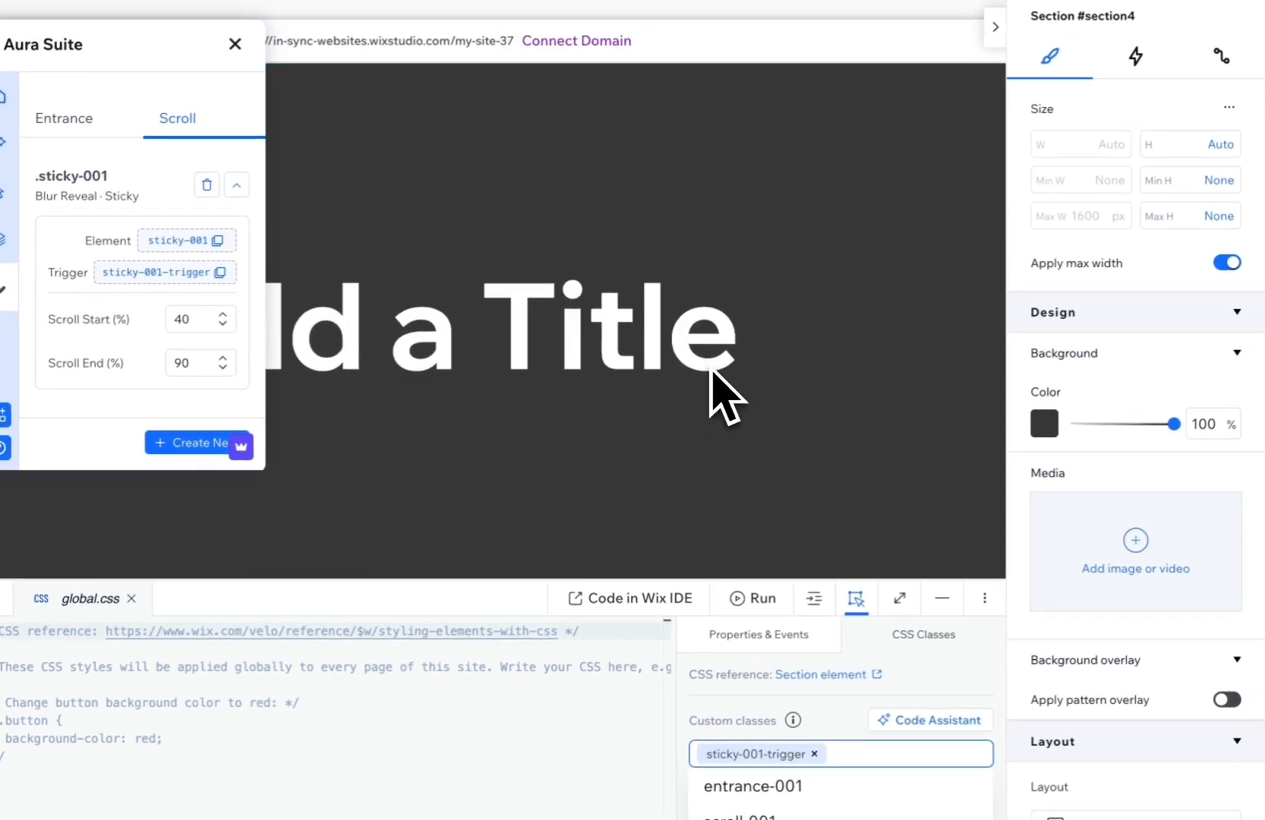
{"action": "left_click", "coordinate": [548, 275]}
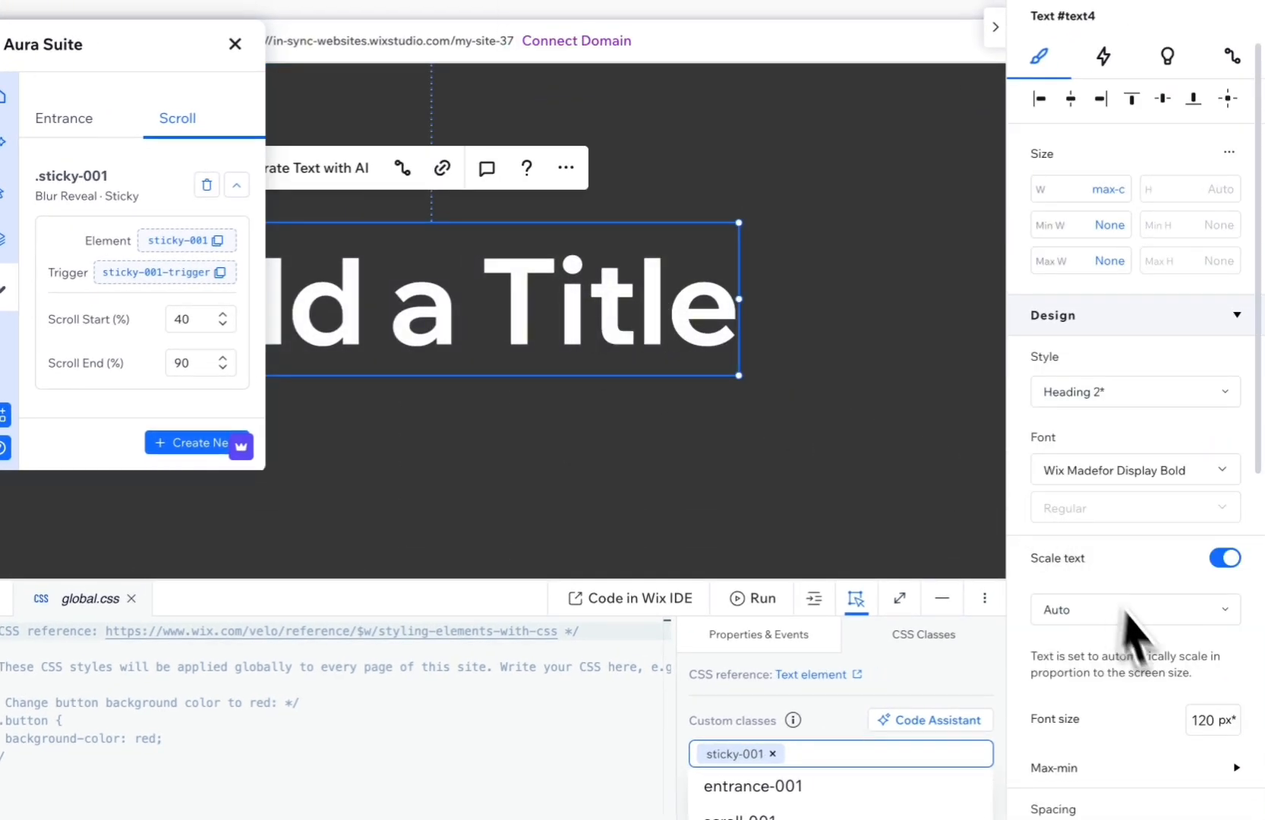
{"action": "scroll", "coordinate": [1163, 683], "scroll_direction": "down", "scroll_amount": 10}
{"action": "scroll", "coordinate": [1101, 679], "scroll_direction": "down", "scroll_amount": 4}
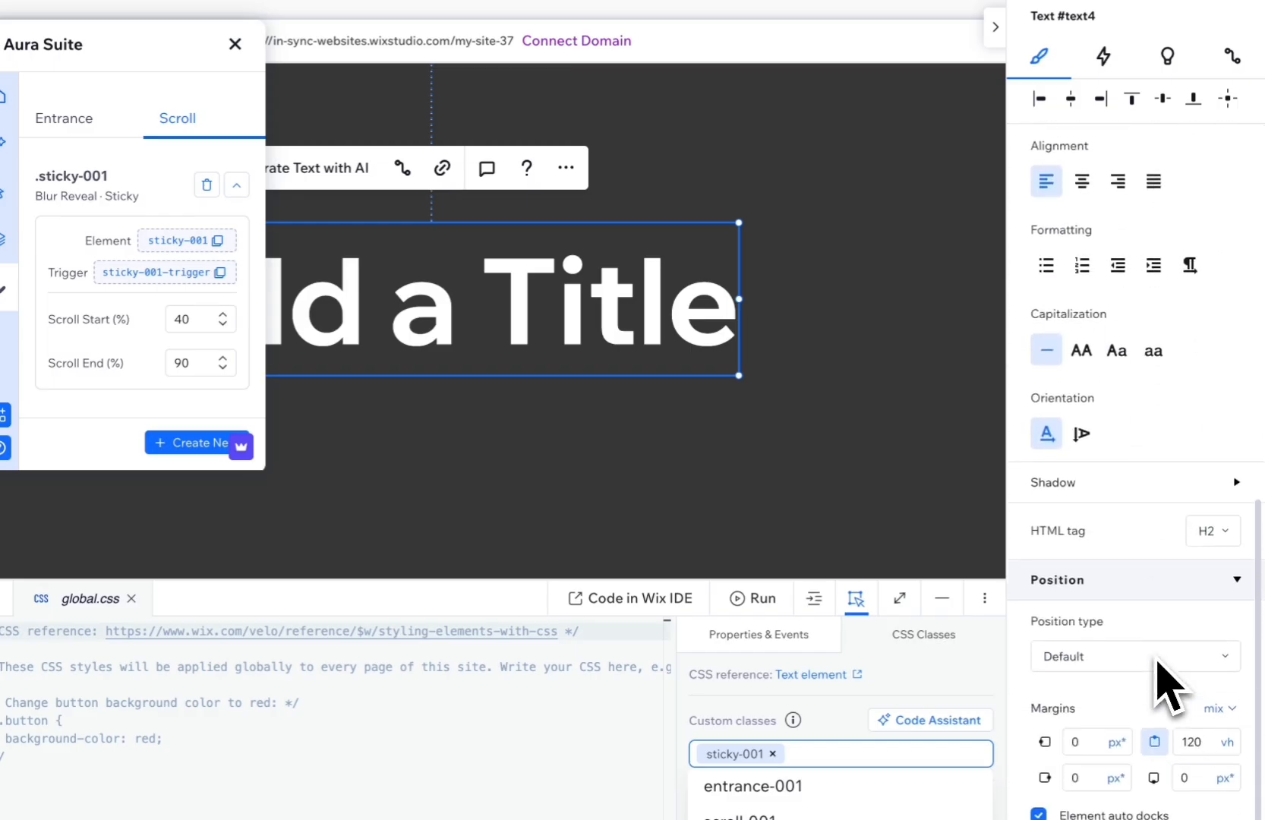
{"action": "left_click", "coordinate": [1041, 635]}
{"action": "left_click", "coordinate": [1084, 675]}
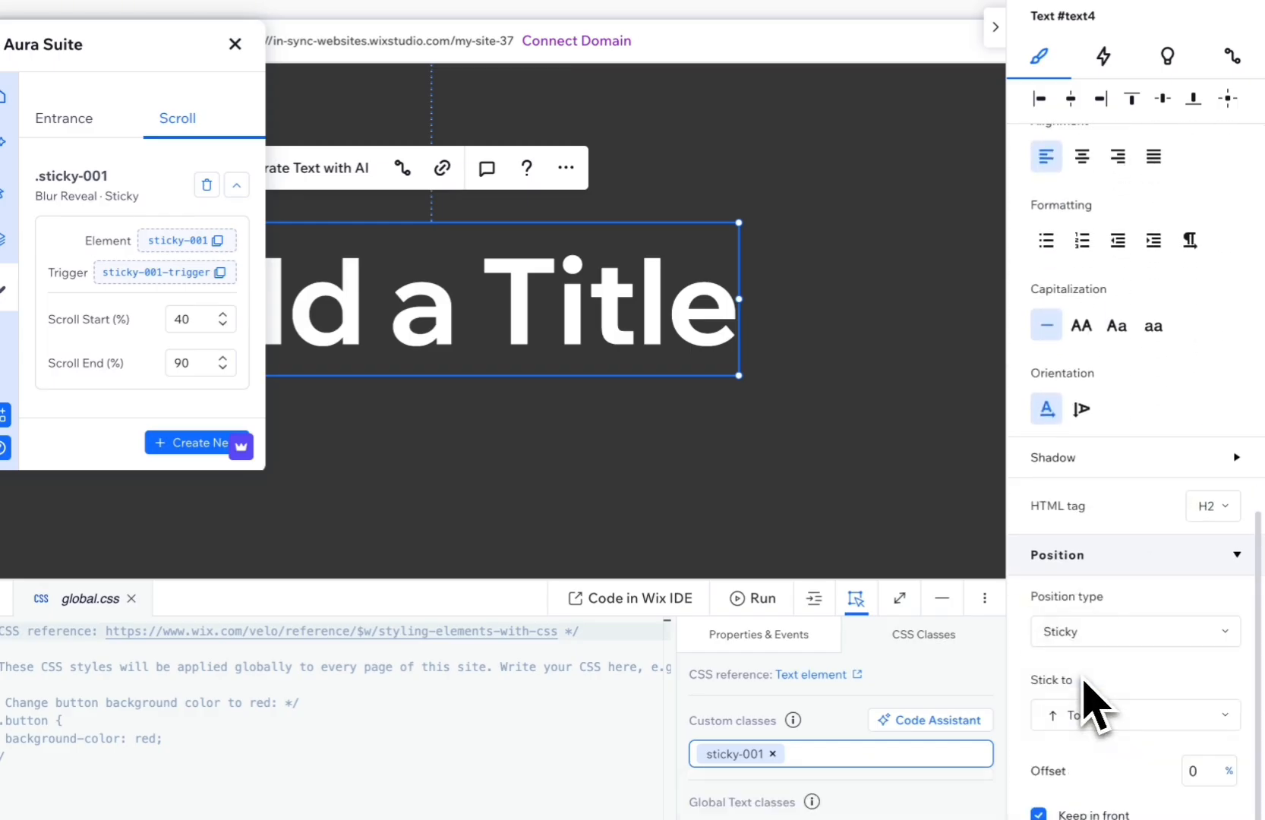
Set the title's sticky offset to 30 vh and its top margin to 100 vh.
{"action": "scroll", "coordinate": [1184, 702], "scroll_direction": "down", "scroll_amount": 2}
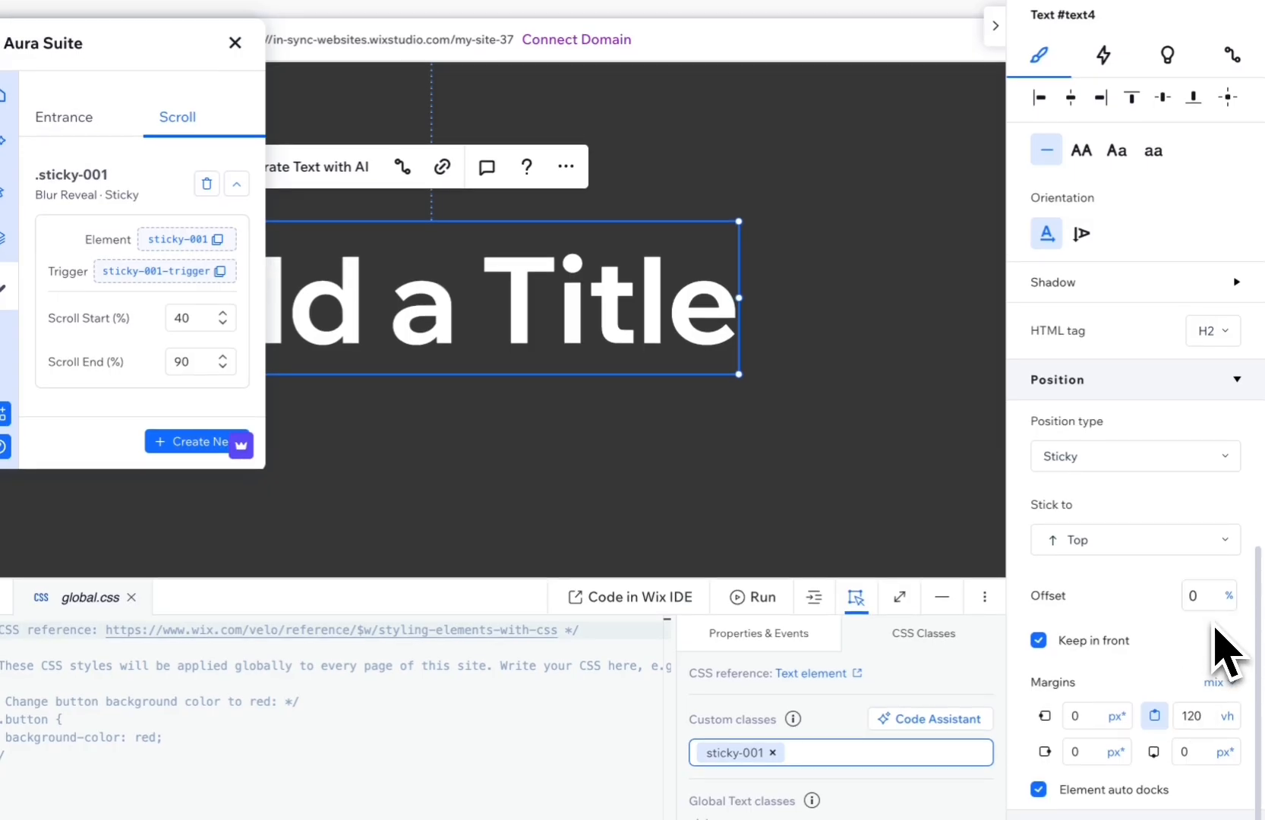
{"action": "left_click", "coordinate": [1230, 596]}
{"action": "left_click", "coordinate": [1206, 629]}
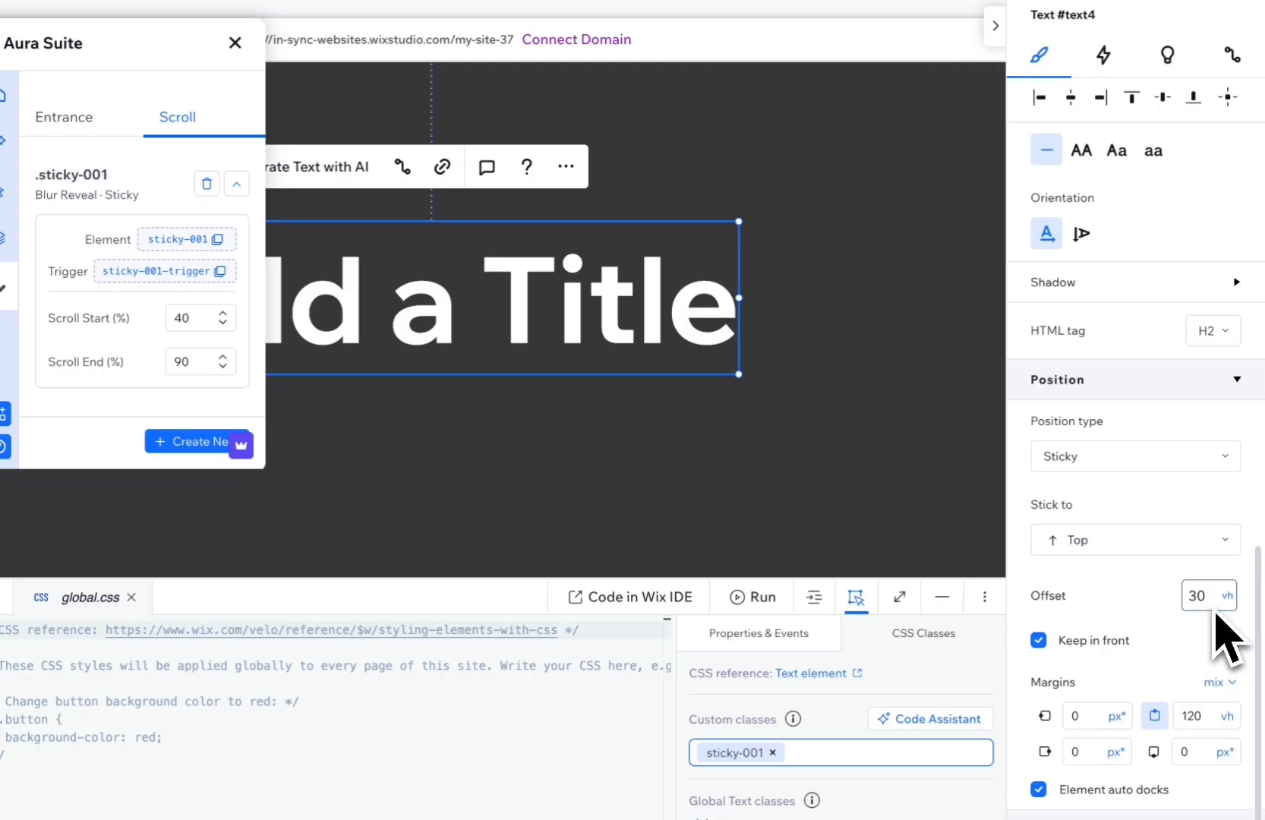
{"action": "type", "text": "0"}
{"action": "key", "text": "Return"}
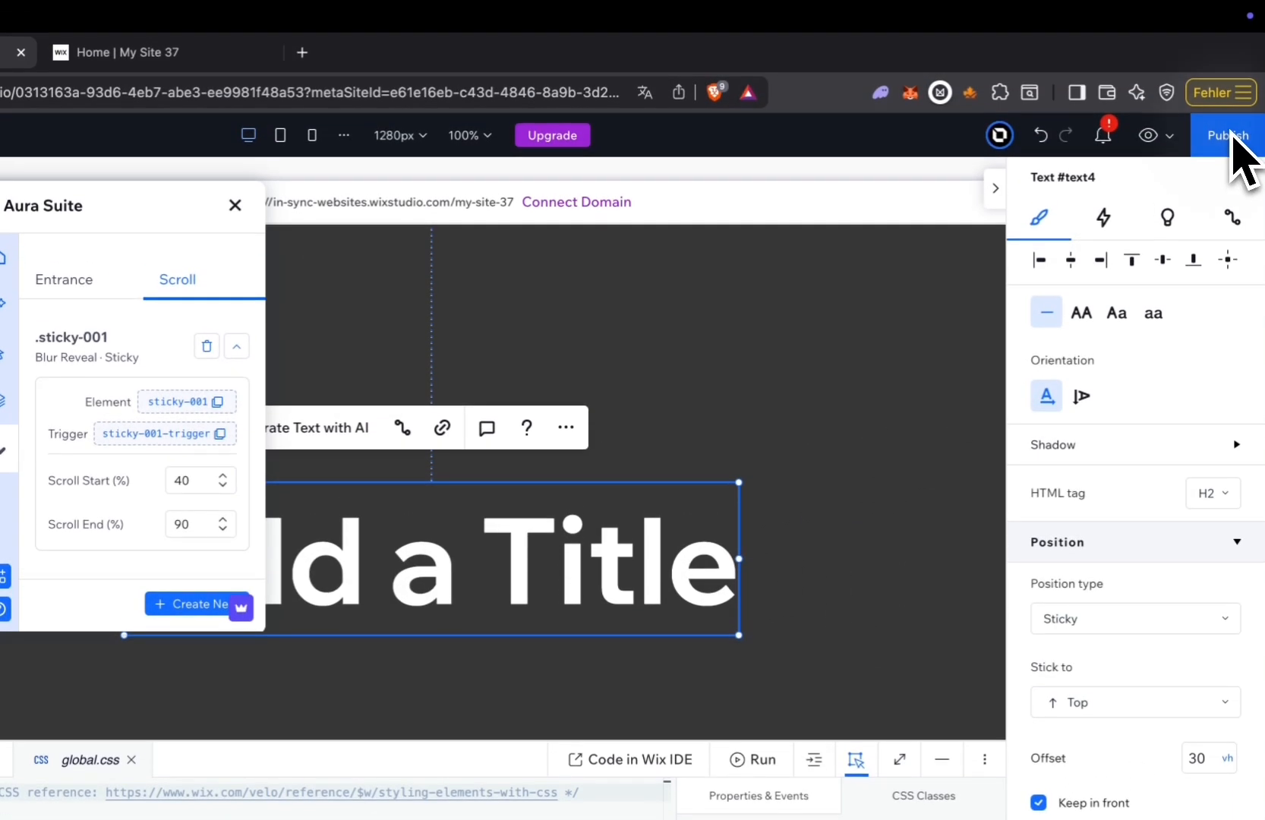
Publish the site, check the sticky title animation on the live page and return to the editor.
{"action": "left_click", "coordinate": [1234, 134]}
{"action": "left_click", "coordinate": [574, 159]}
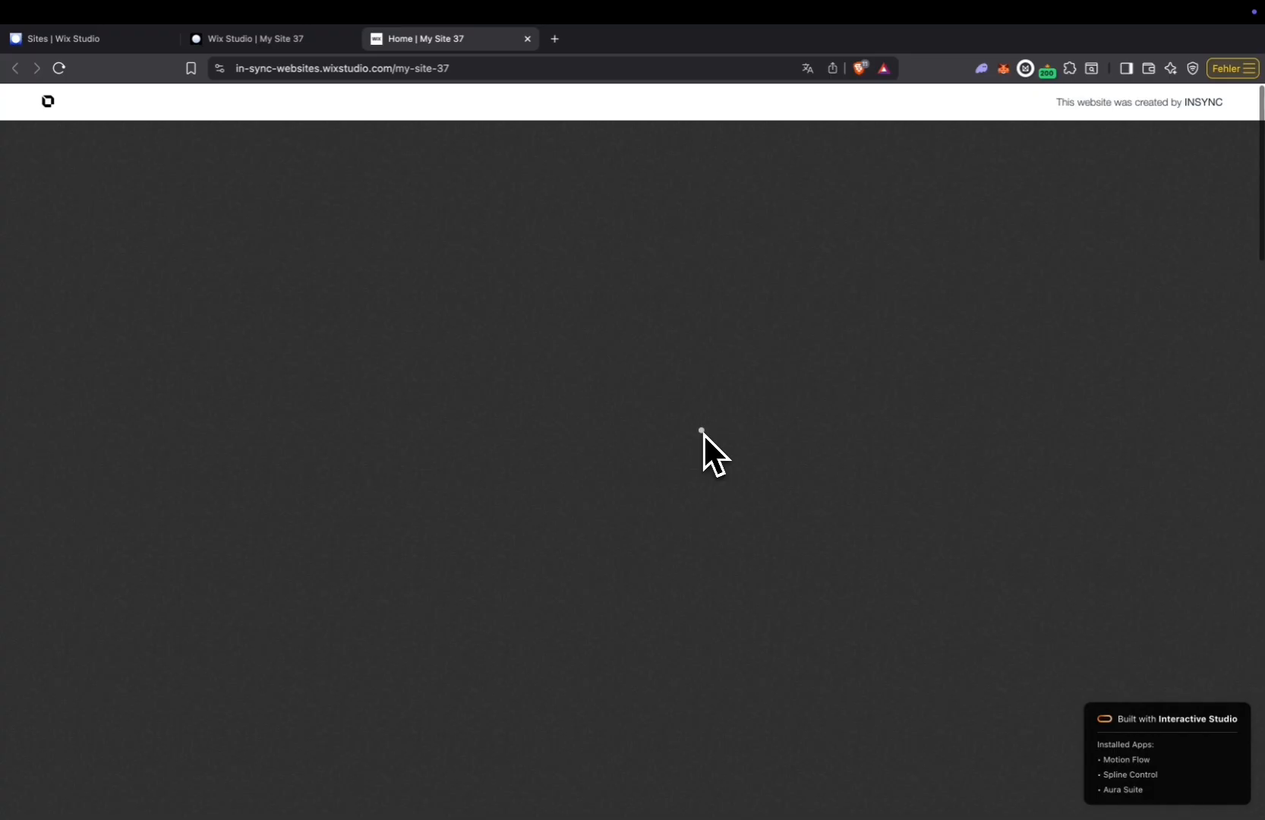
{"action": "left_click", "coordinate": [339, 39]}
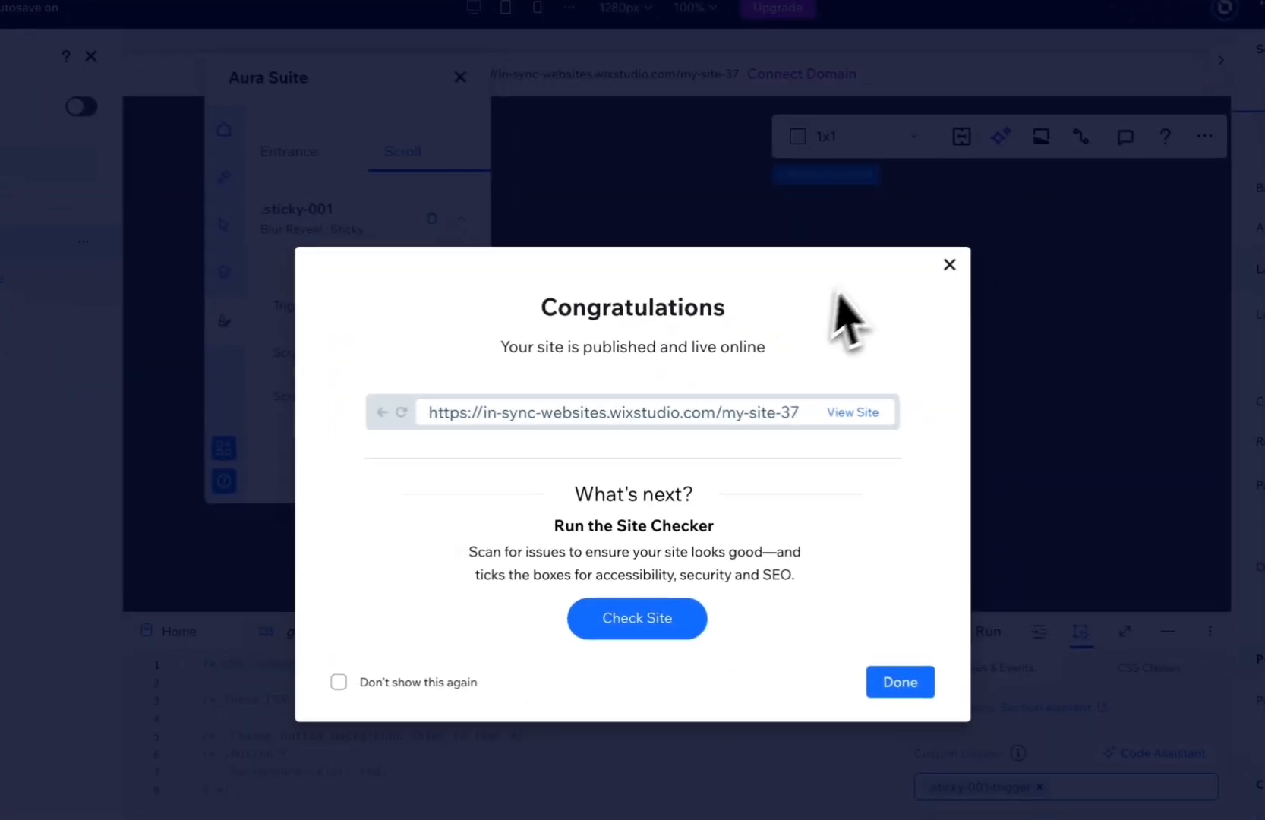
{"action": "left_click", "coordinate": [948, 262]}
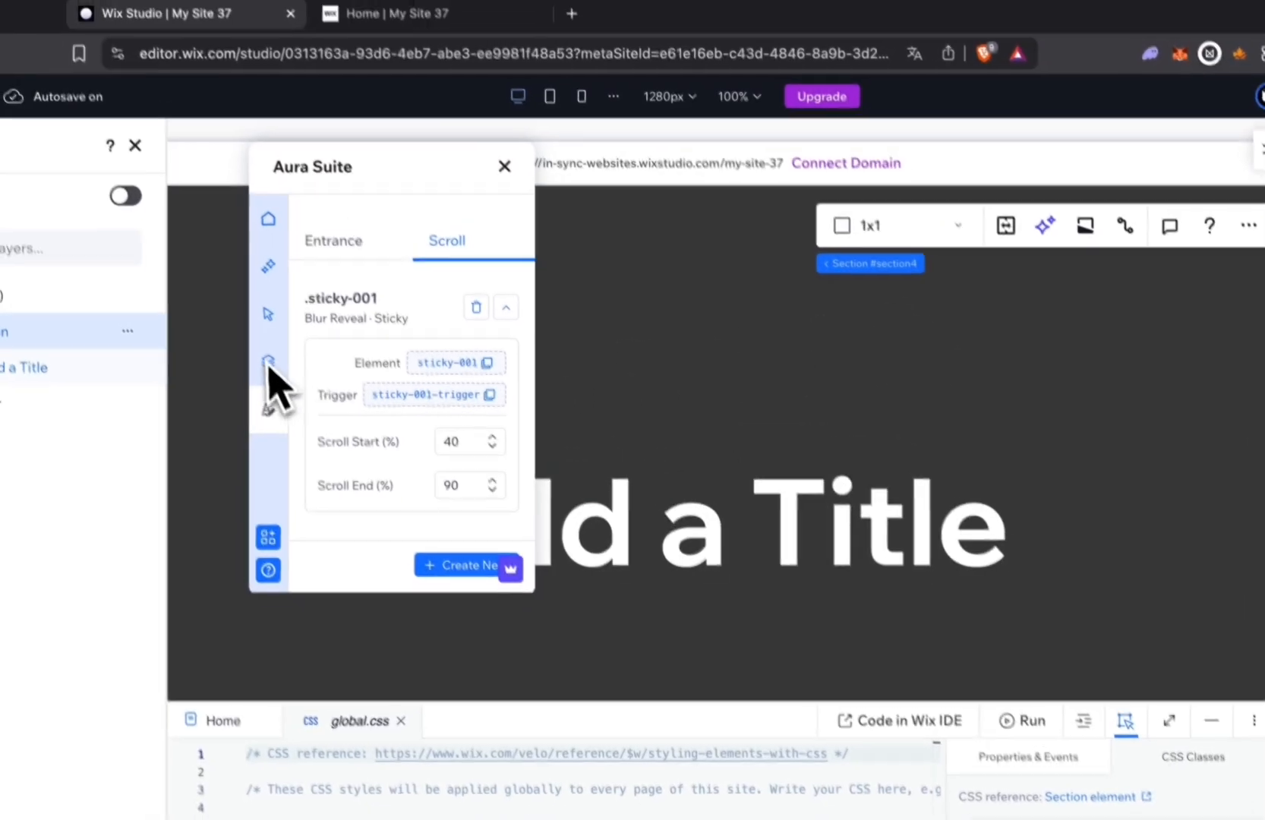
Change the Aura Suite custom cursor effect to Fluid (WebGL) and save it.
{"action": "left_click", "coordinate": [223, 270]}
{"action": "left_click", "coordinate": [275, 335]}
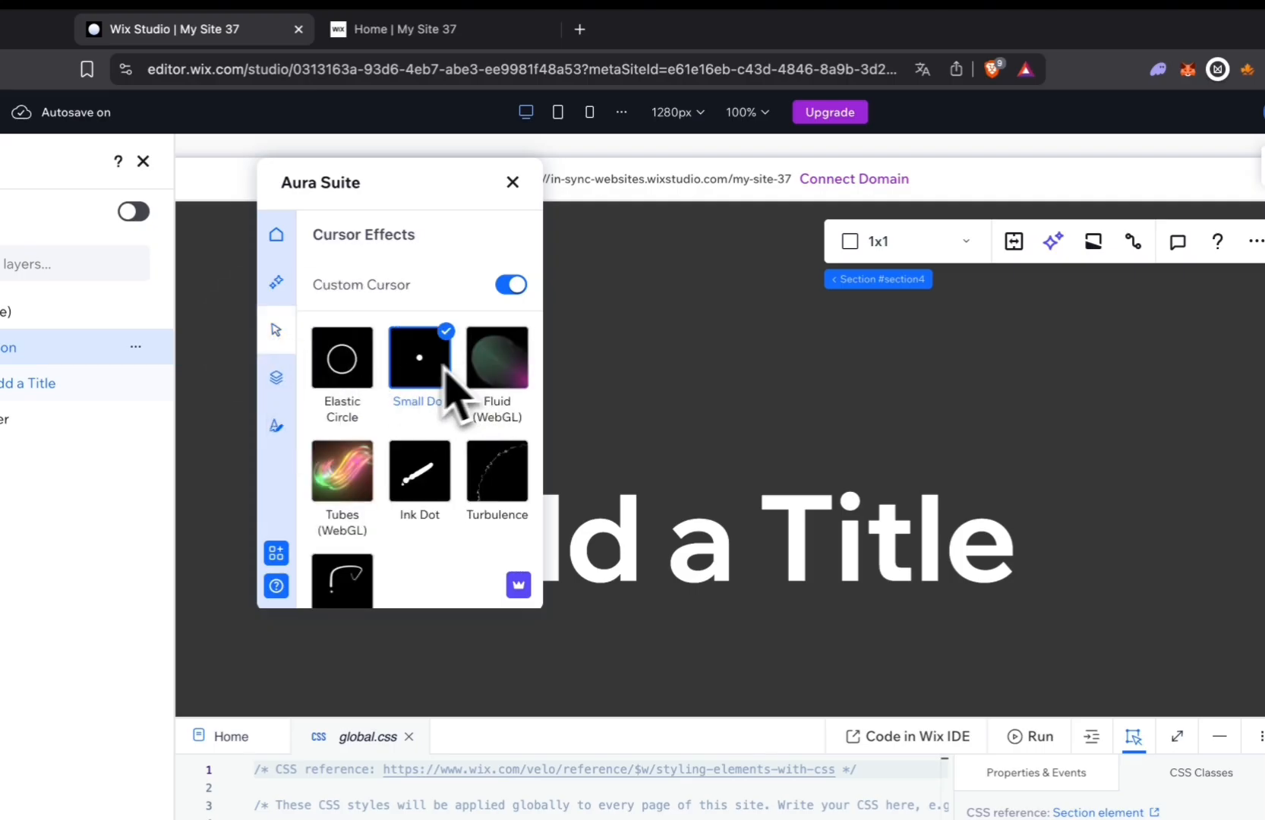
{"action": "left_click", "coordinate": [495, 364]}
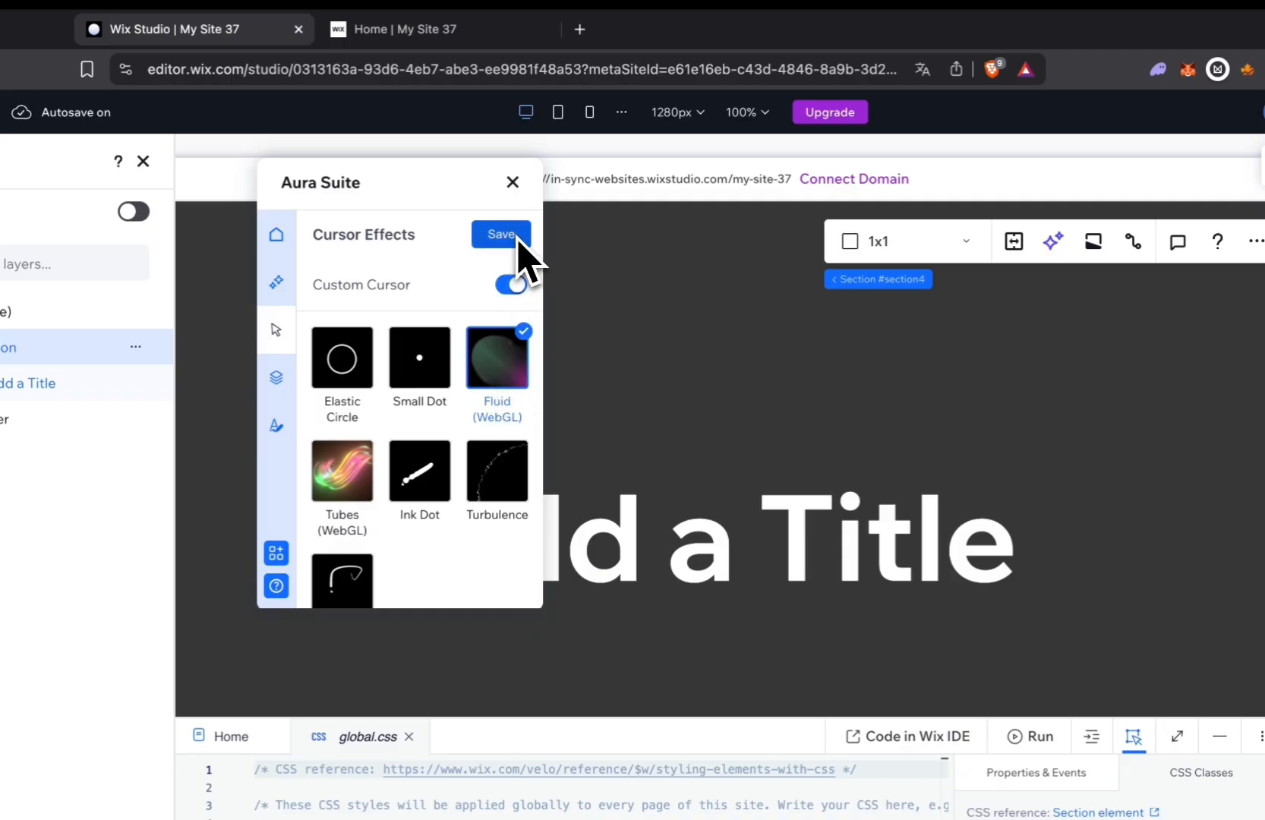
{"action": "left_click_drag", "start_coordinate": [442, 196], "coordinate": [358, 218]}
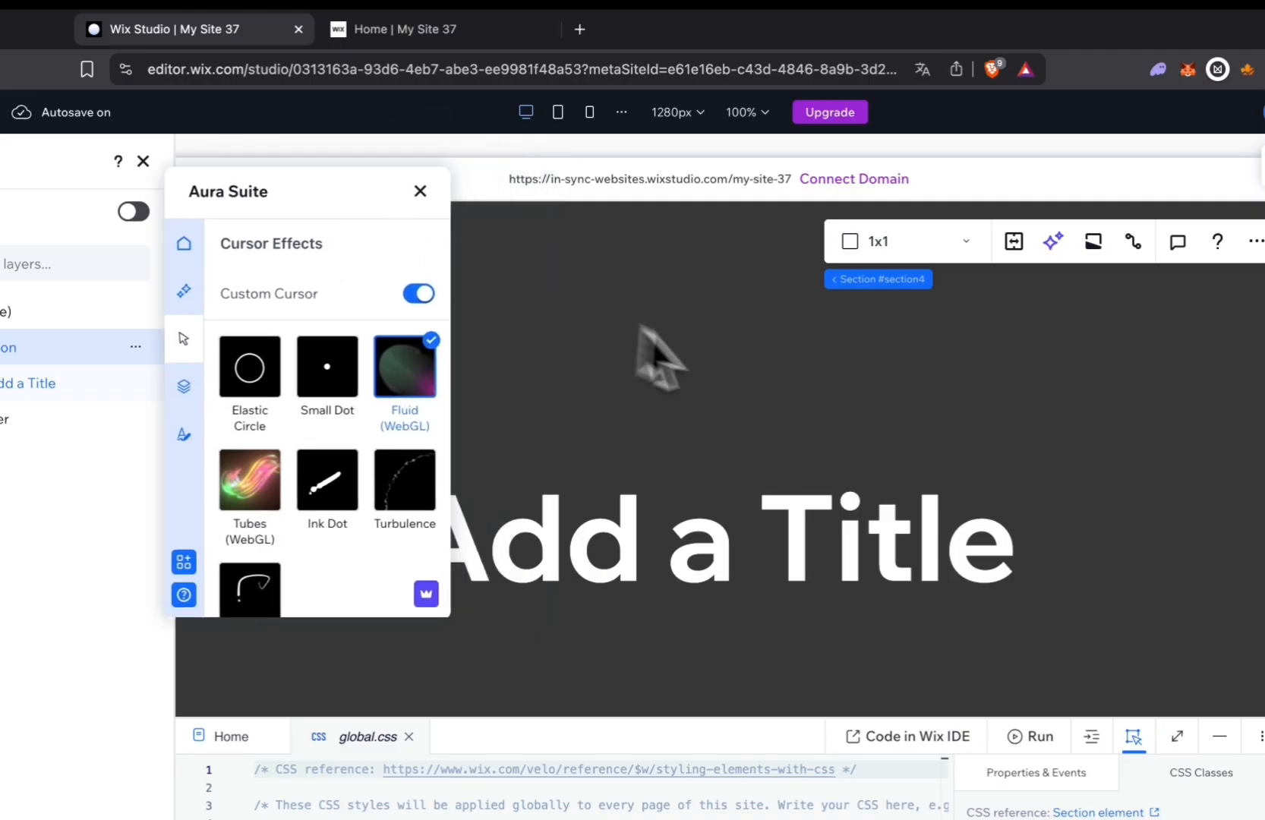
Set the section's background color opacity to 0% and select the Home page to view its background settings.
{"action": "left_click", "coordinate": [741, 368]}
{"action": "scroll", "coordinate": [1184, 342], "scroll_direction": "up", "scroll_amount": 5}
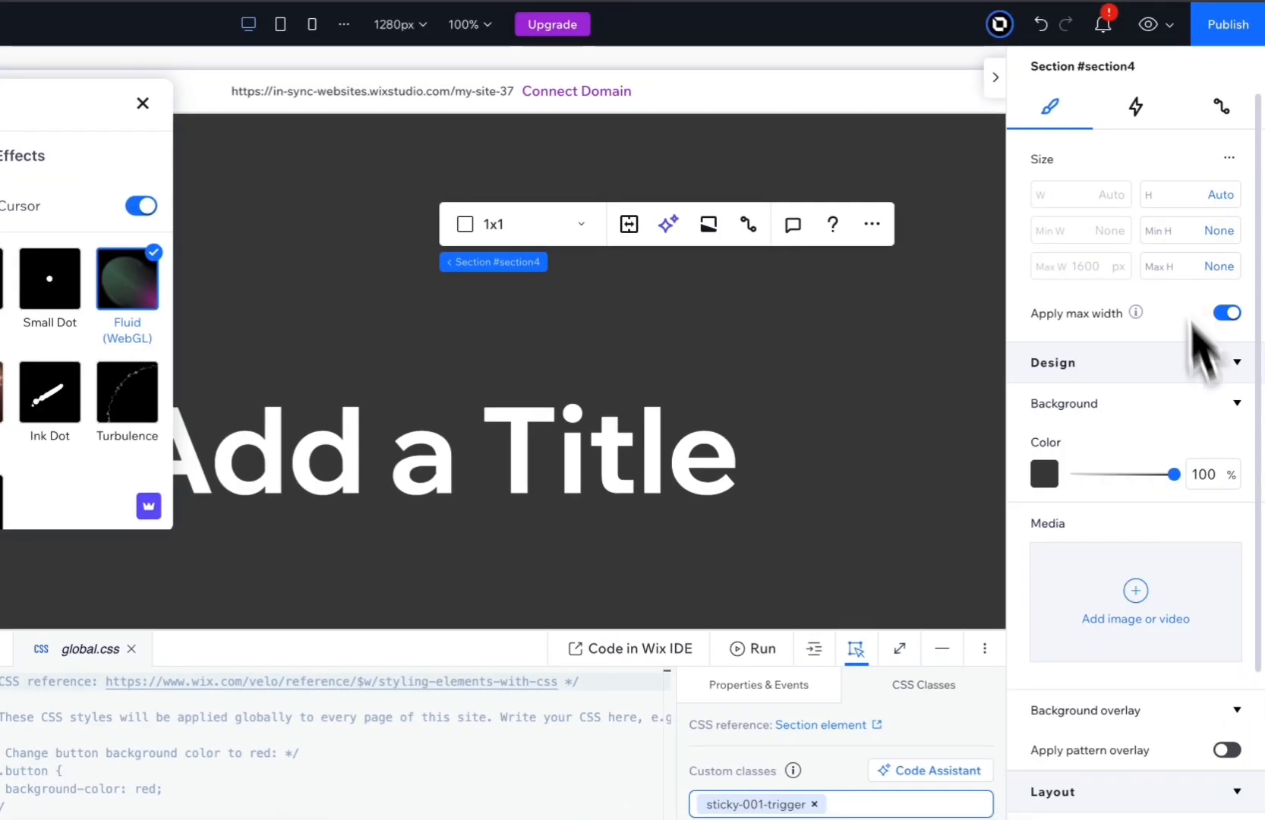
{"action": "left_click", "coordinate": [1227, 482]}
{"action": "type", "text": "0"}
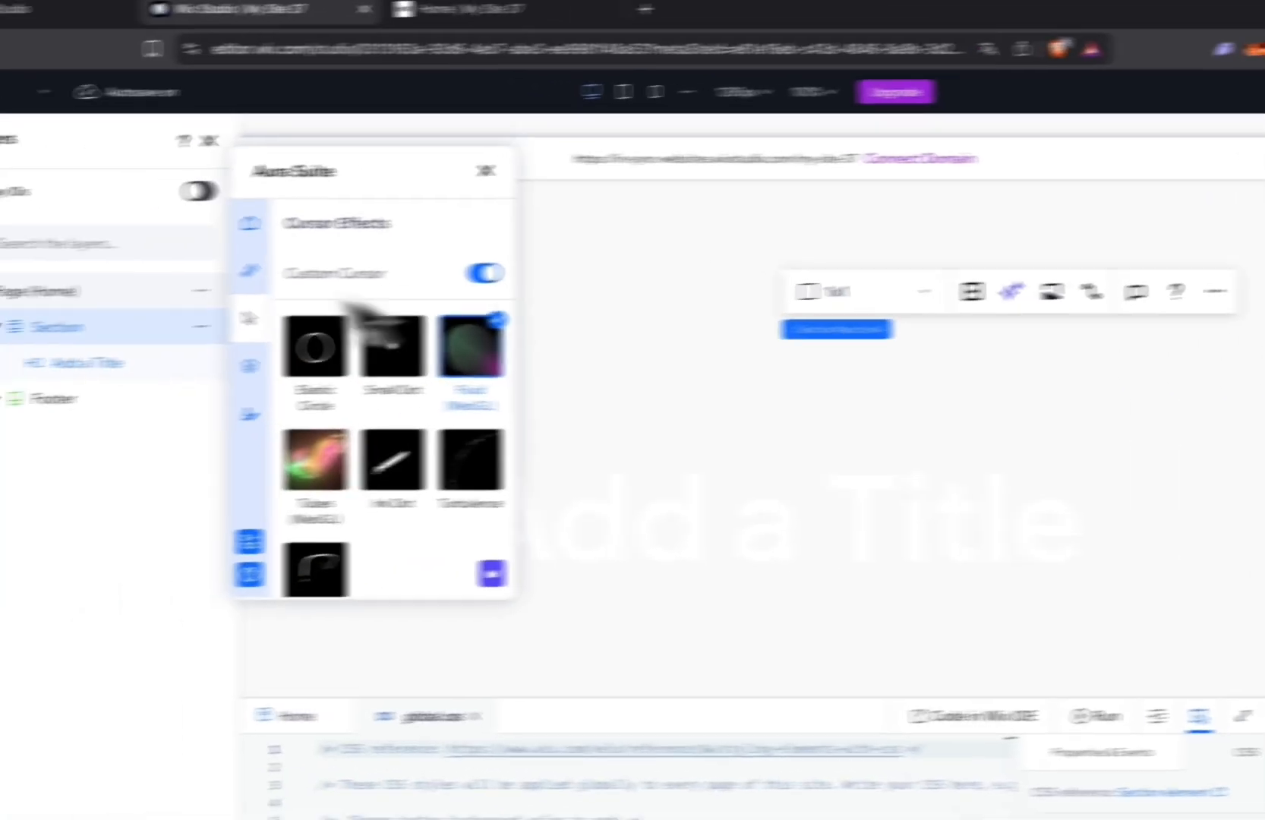
{"action": "left_click", "coordinate": [53, 292]}
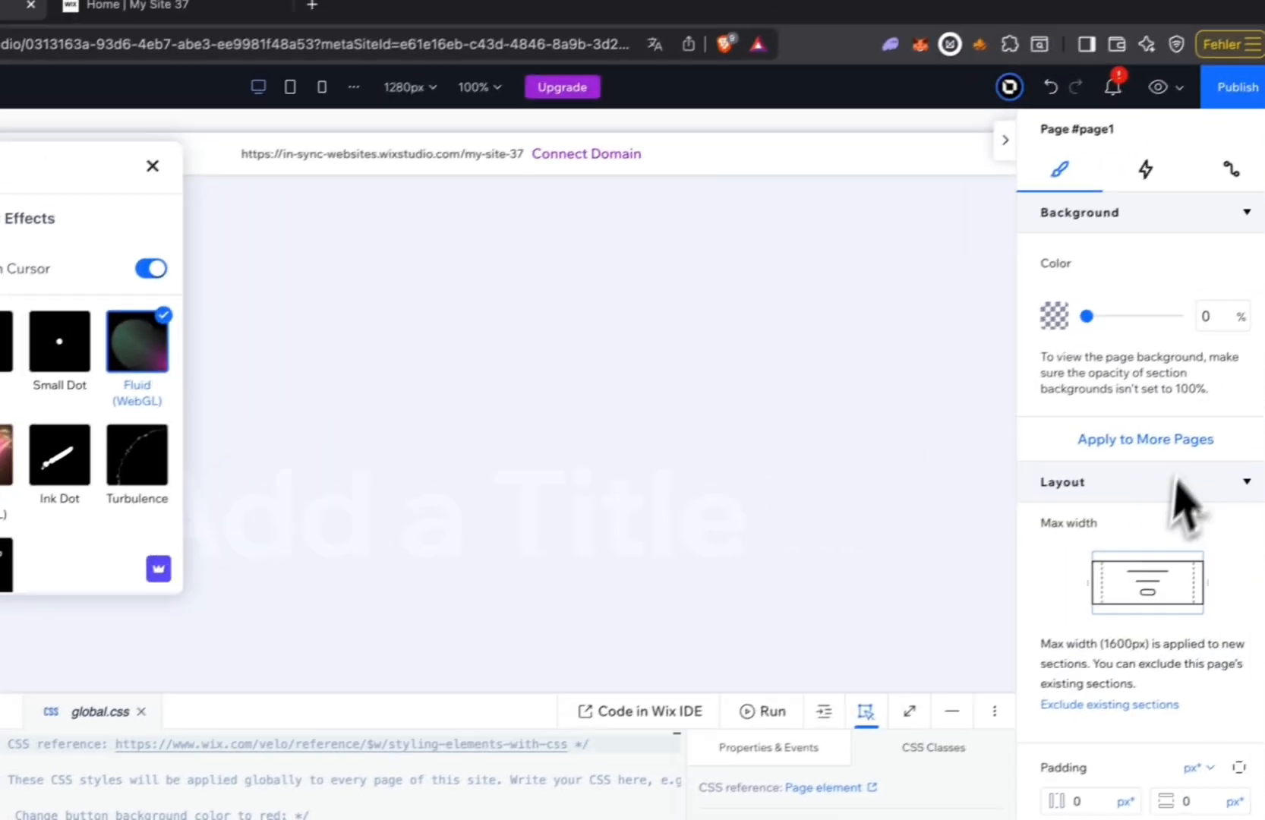
Publish the site, reload the live page and check the fluid cursor and title animation while scrolling.
{"action": "left_click", "coordinate": [1227, 93]}
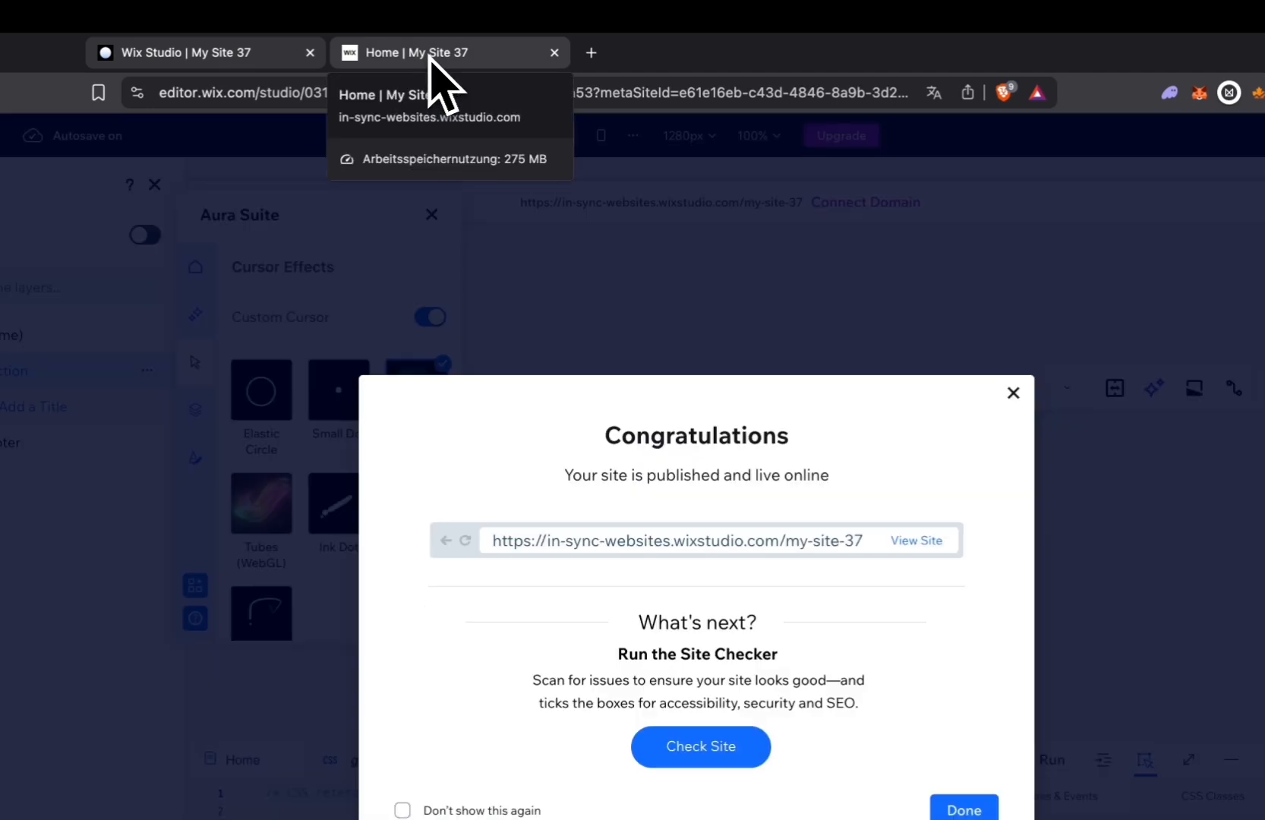
{"action": "left_click", "coordinate": [455, 53]}
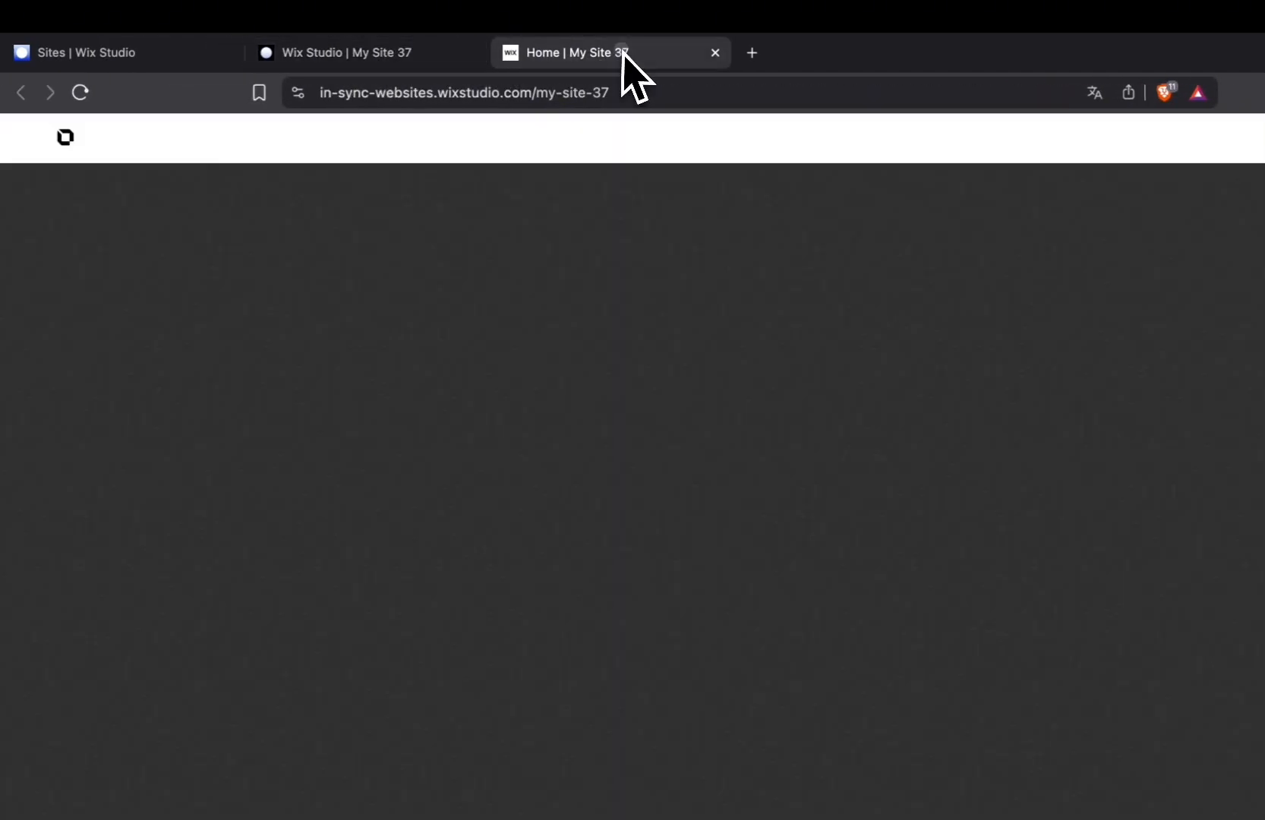
{"action": "left_click", "coordinate": [83, 94]}
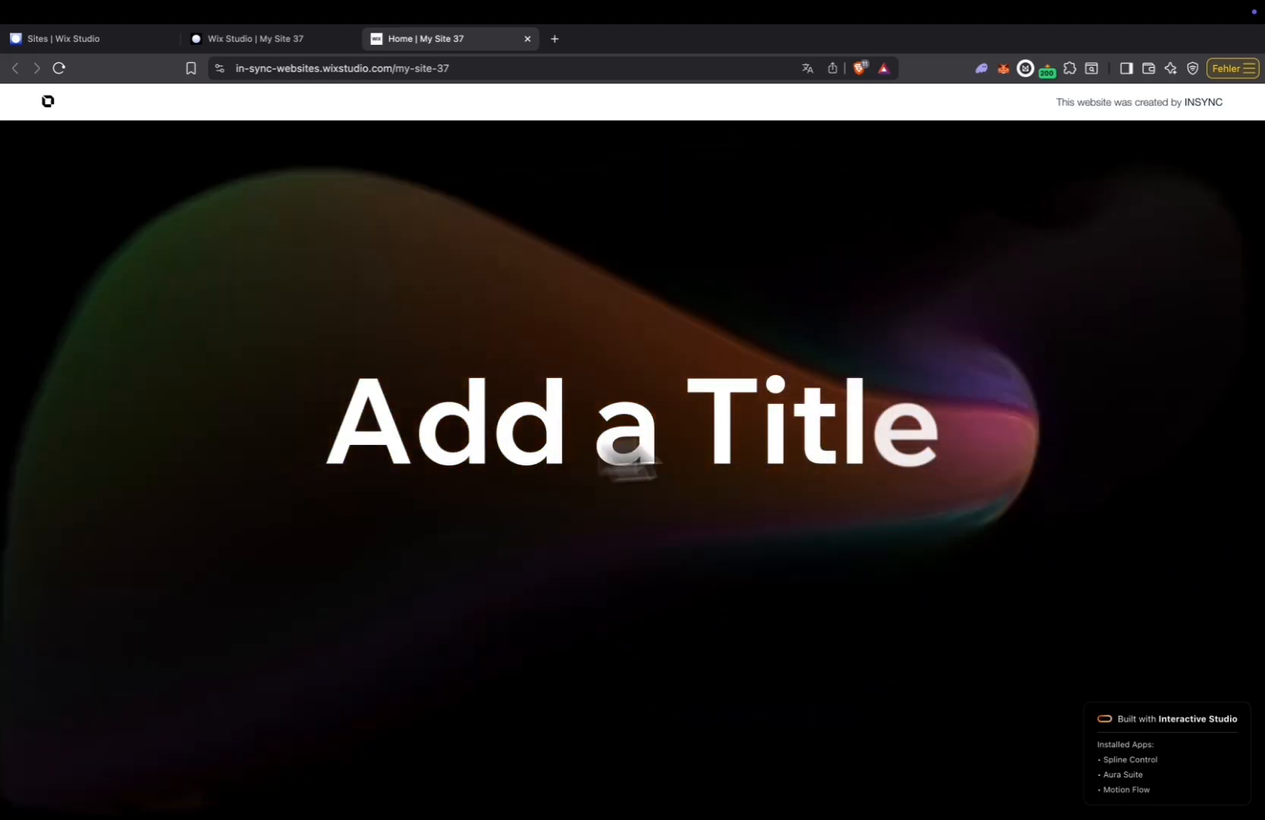
{"action": "scroll", "coordinate": [684, 408], "scroll_direction": "up", "scroll_amount": 10}
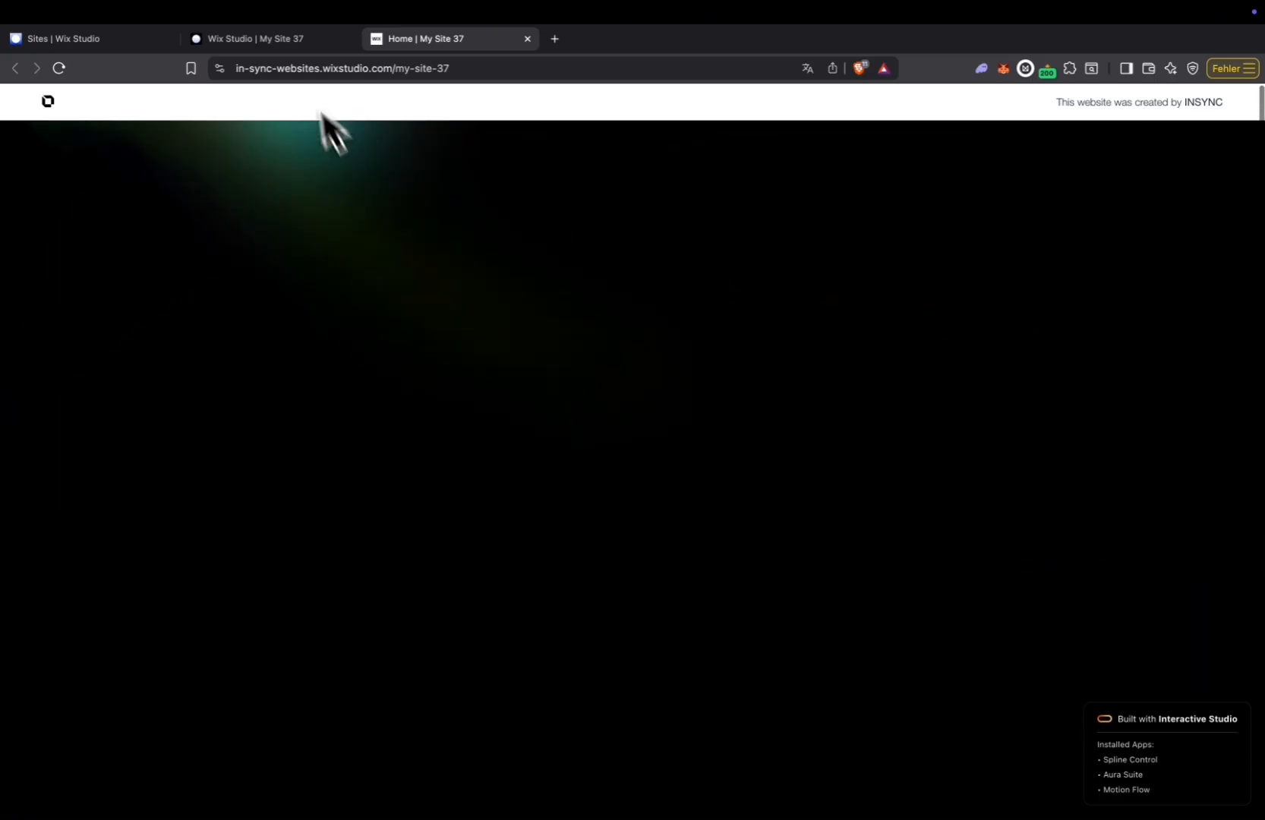
Change the custom cursor effect to Tubes (WebGL), publish the site and check the effect on the reloaded live page.
{"action": "left_click", "coordinate": [281, 36]}
{"action": "left_click", "coordinate": [198, 400]}
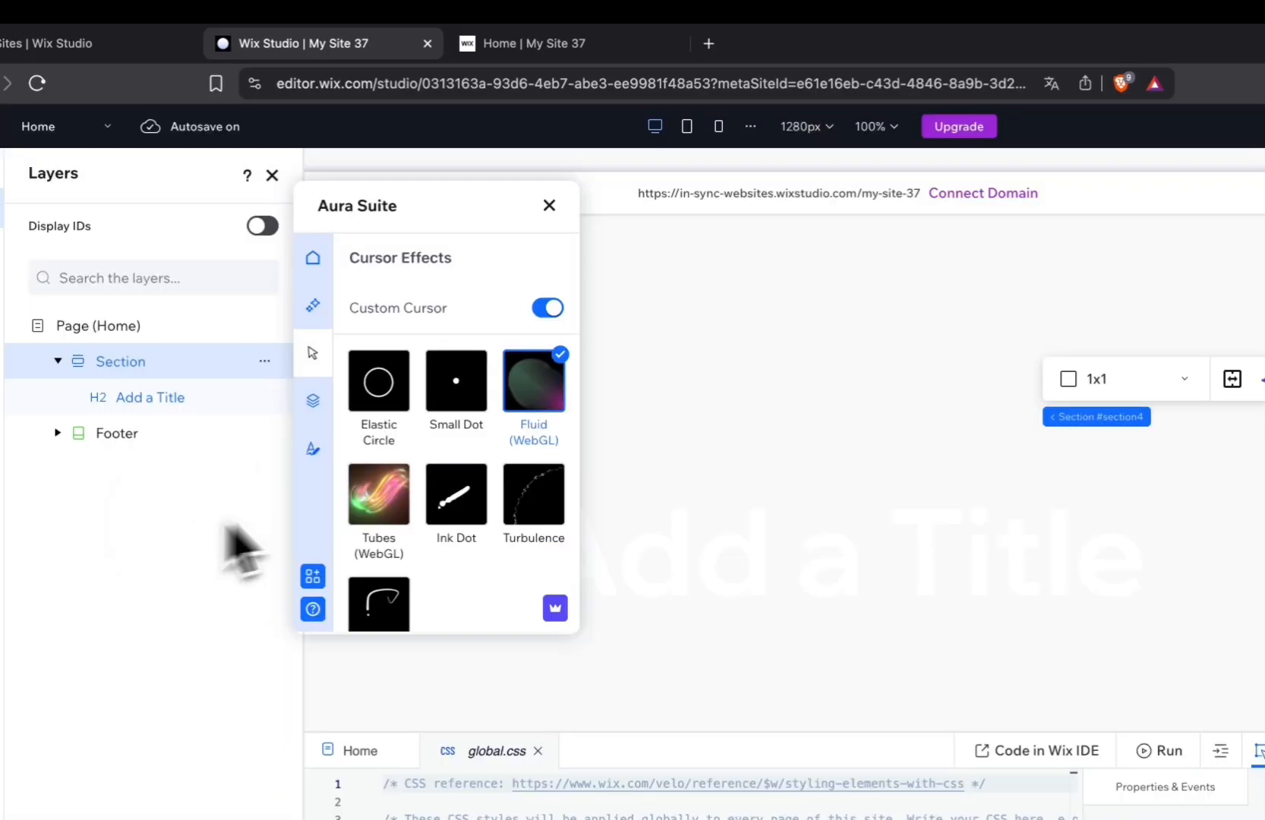
{"action": "left_click", "coordinate": [387, 505]}
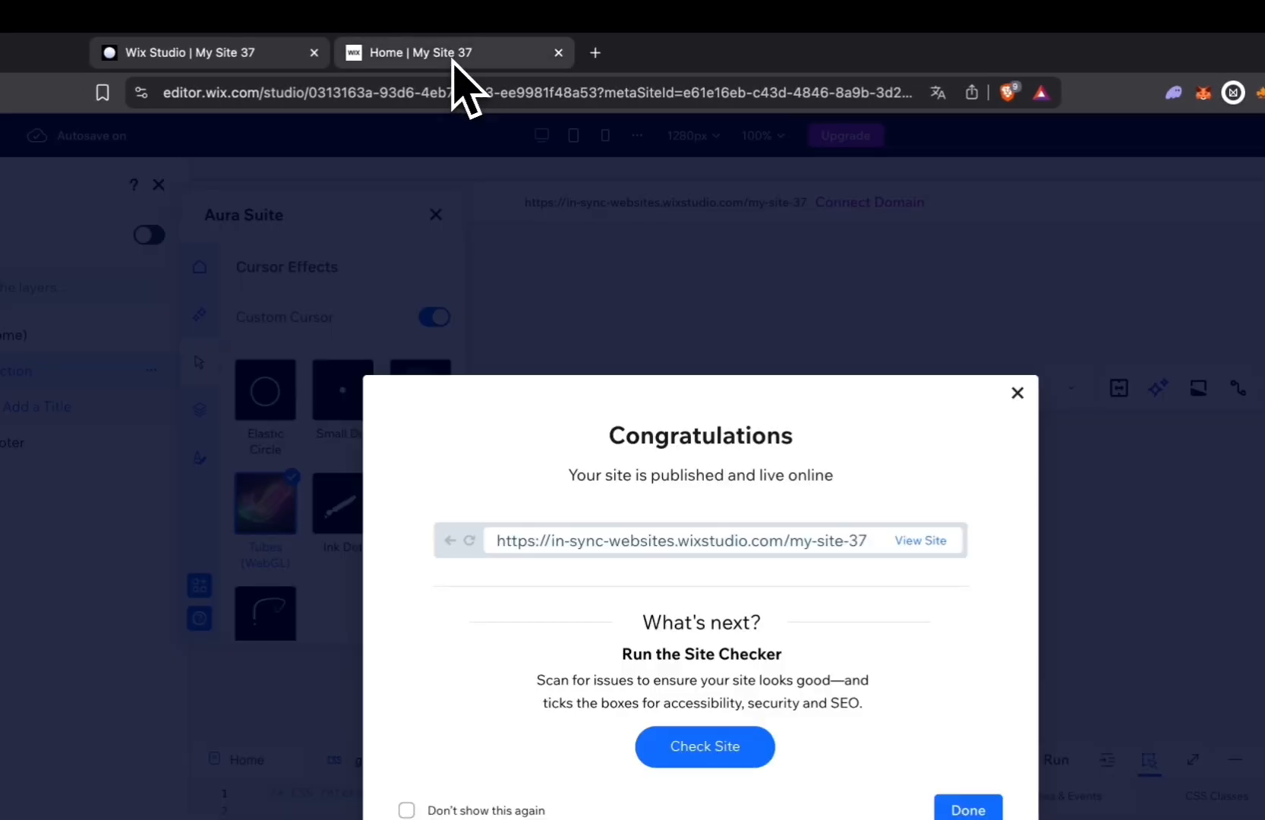
{"action": "left_click", "coordinate": [453, 61]}
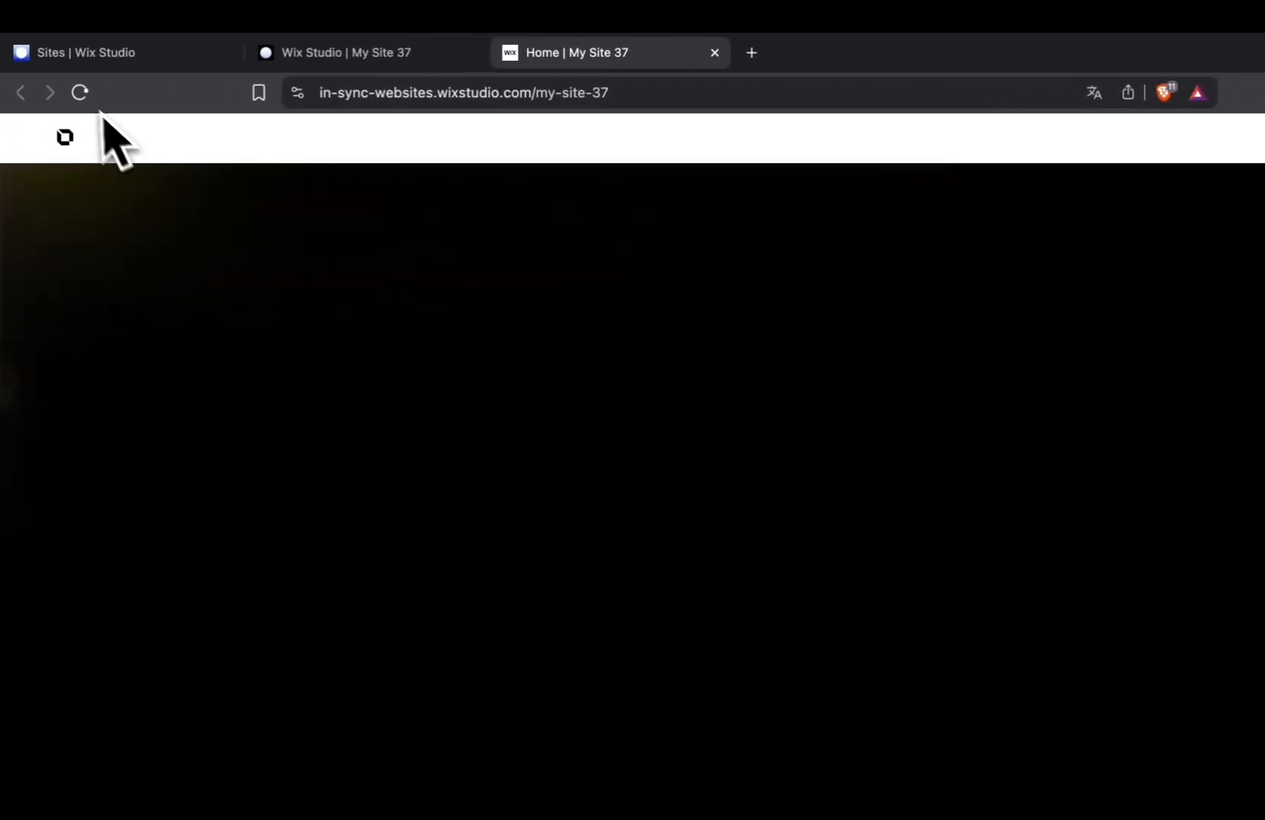
{"action": "left_click", "coordinate": [80, 92]}
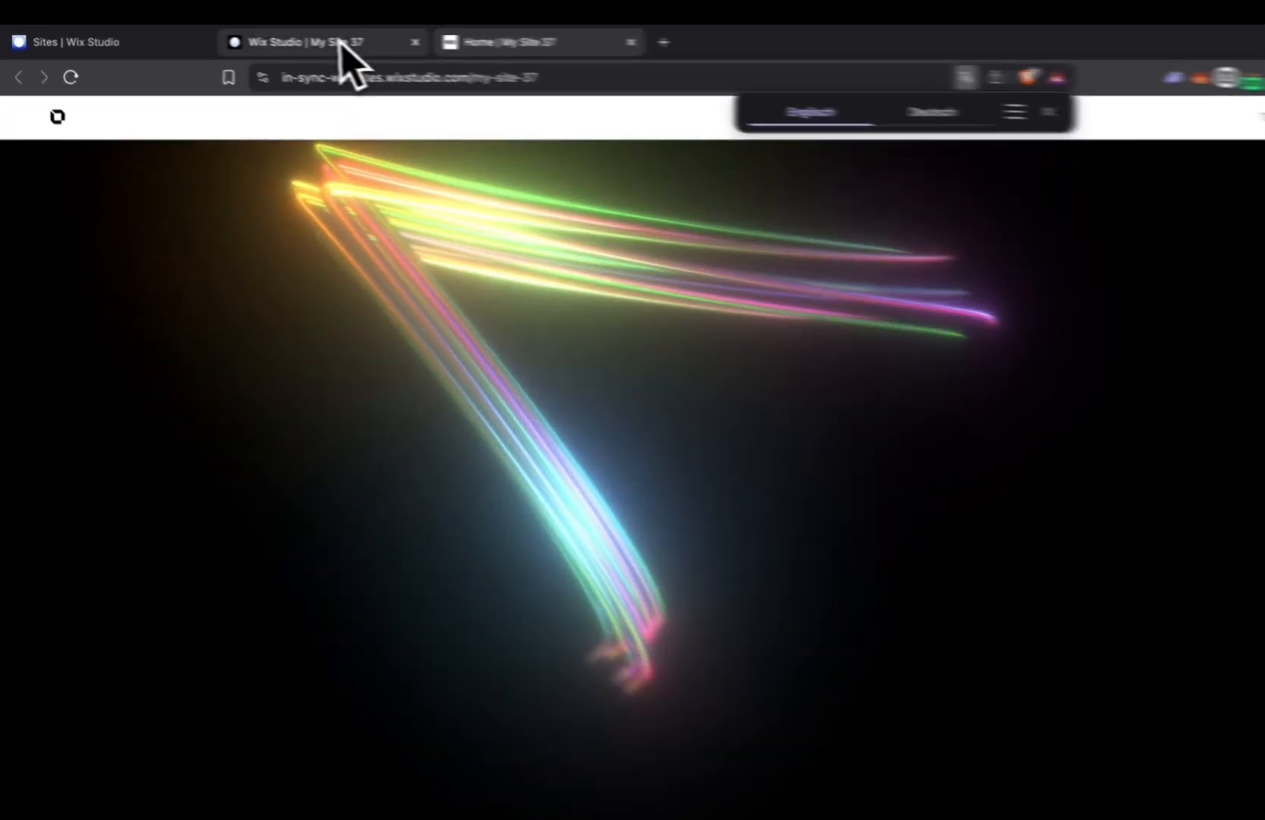
Return to the editor, choose the Small Dot cursor effect and set the section's background color opacity to 100%.
{"action": "left_click", "coordinate": [273, 38]}
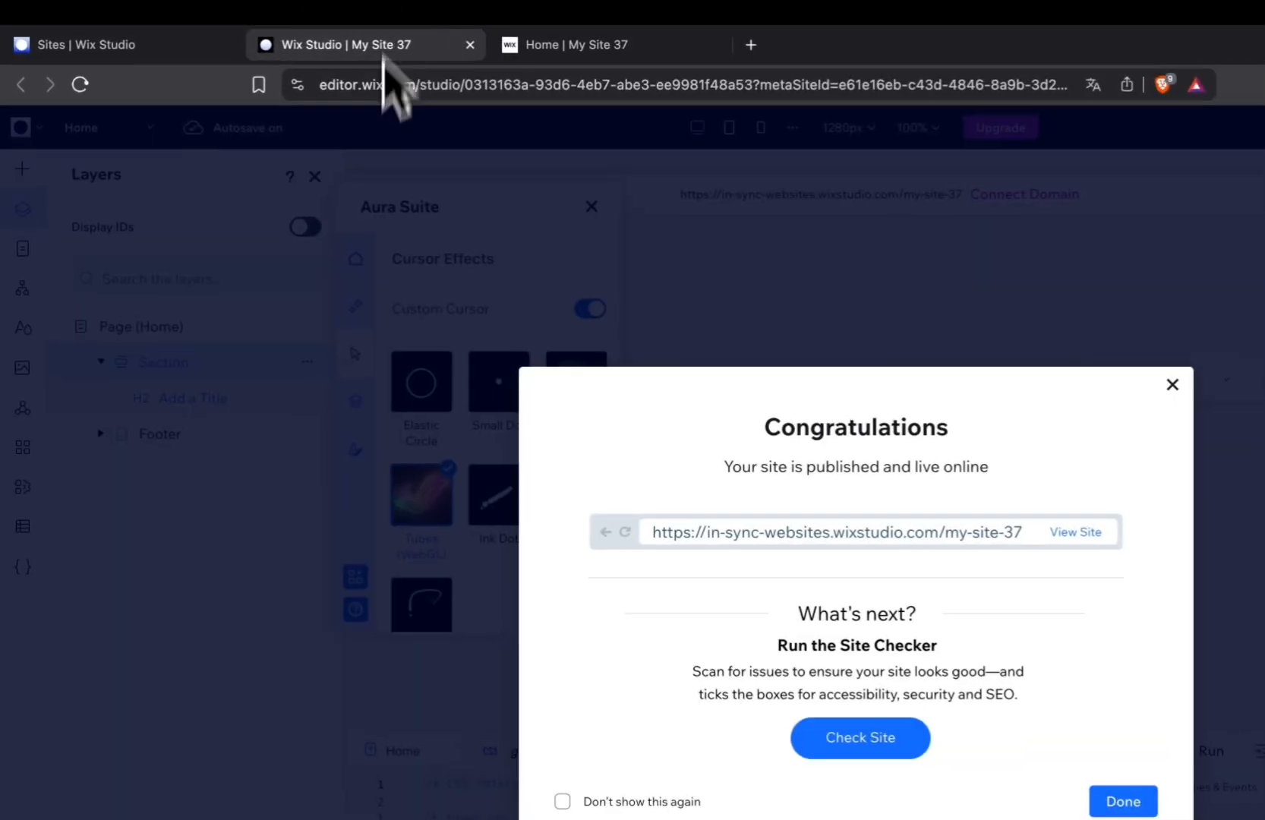
{"action": "left_click", "coordinate": [457, 369]}
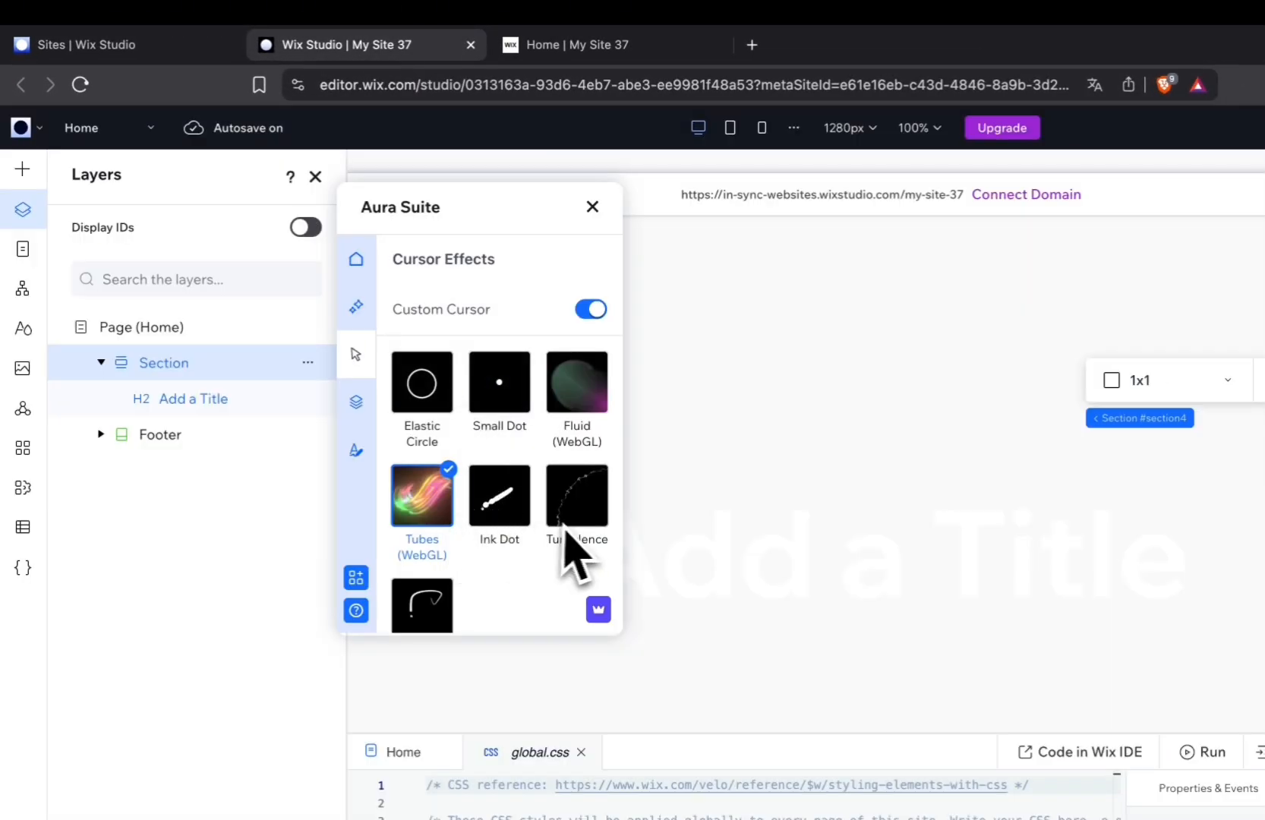
{"action": "left_click", "coordinate": [504, 400]}
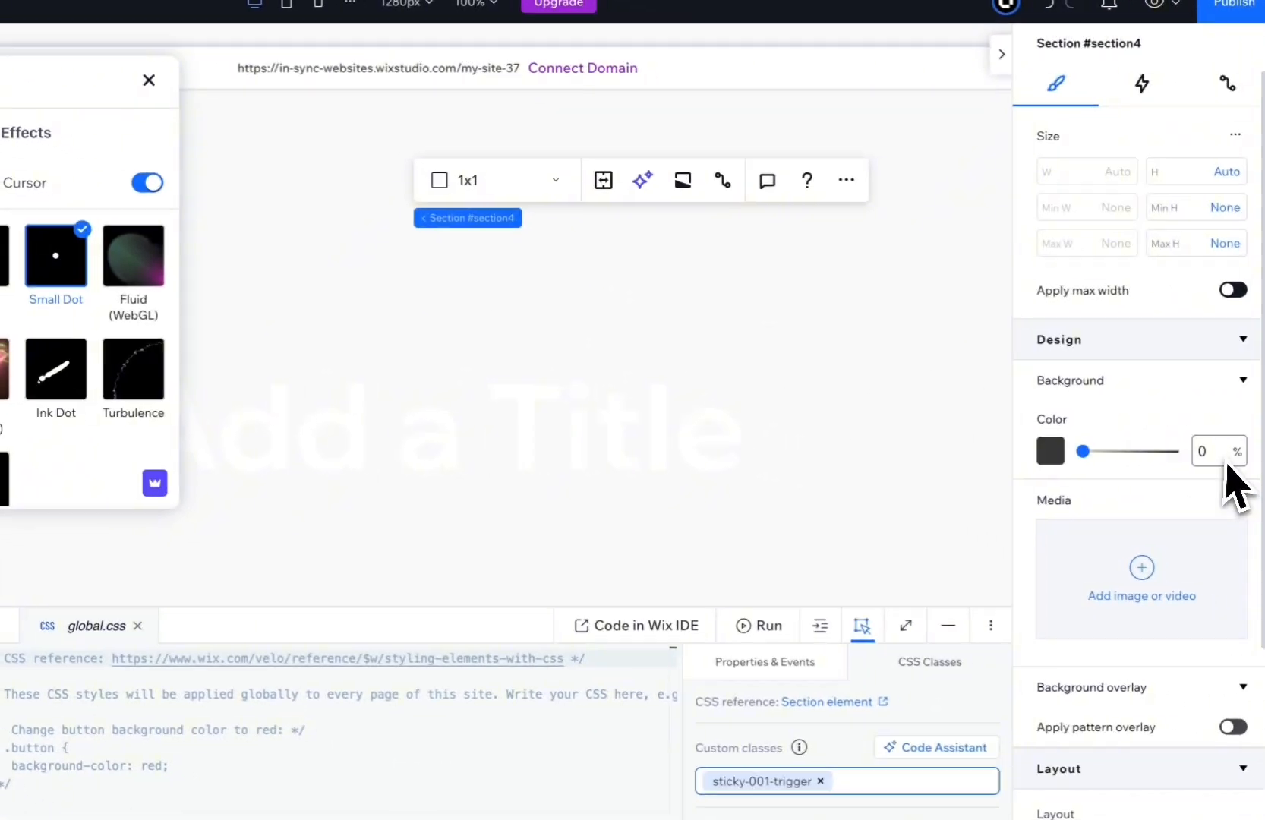
{"action": "left_click", "coordinate": [1215, 456]}
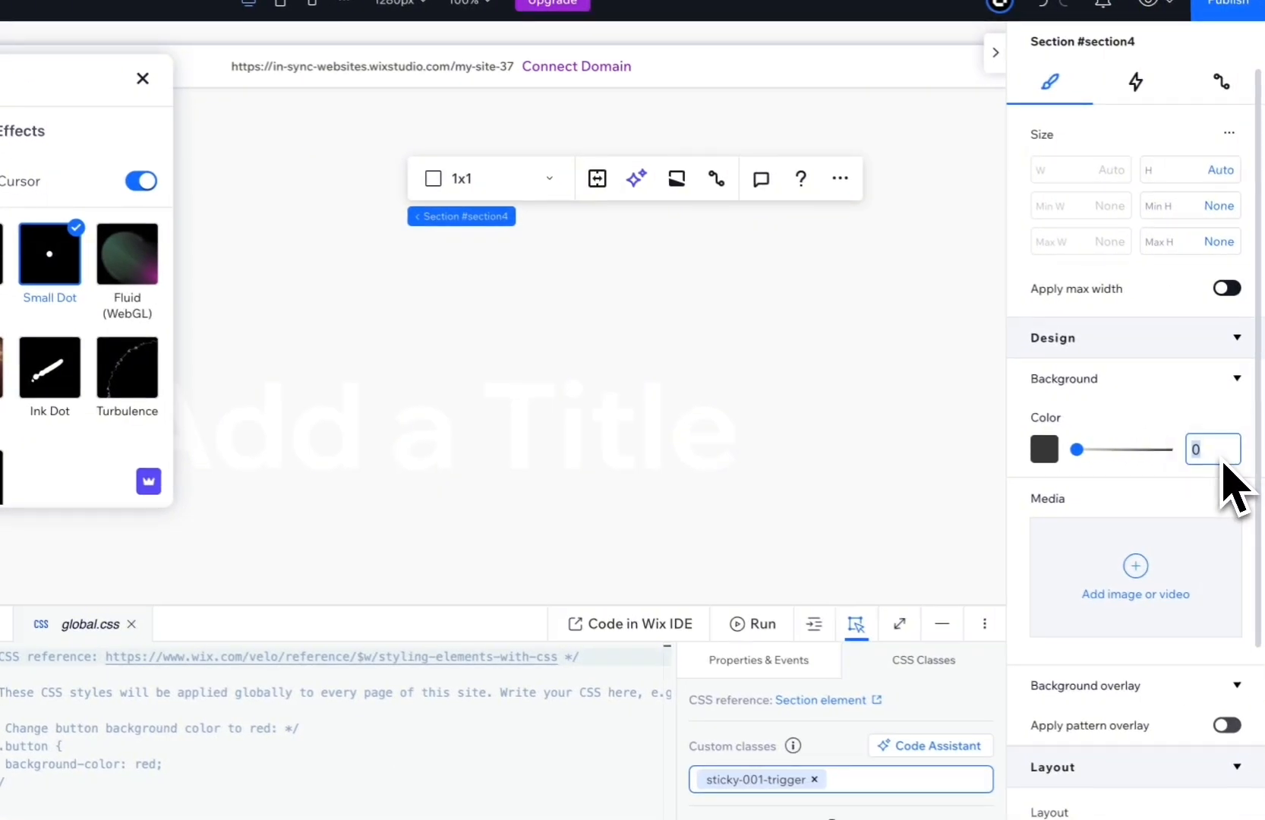
{"action": "type", "text": "100"}
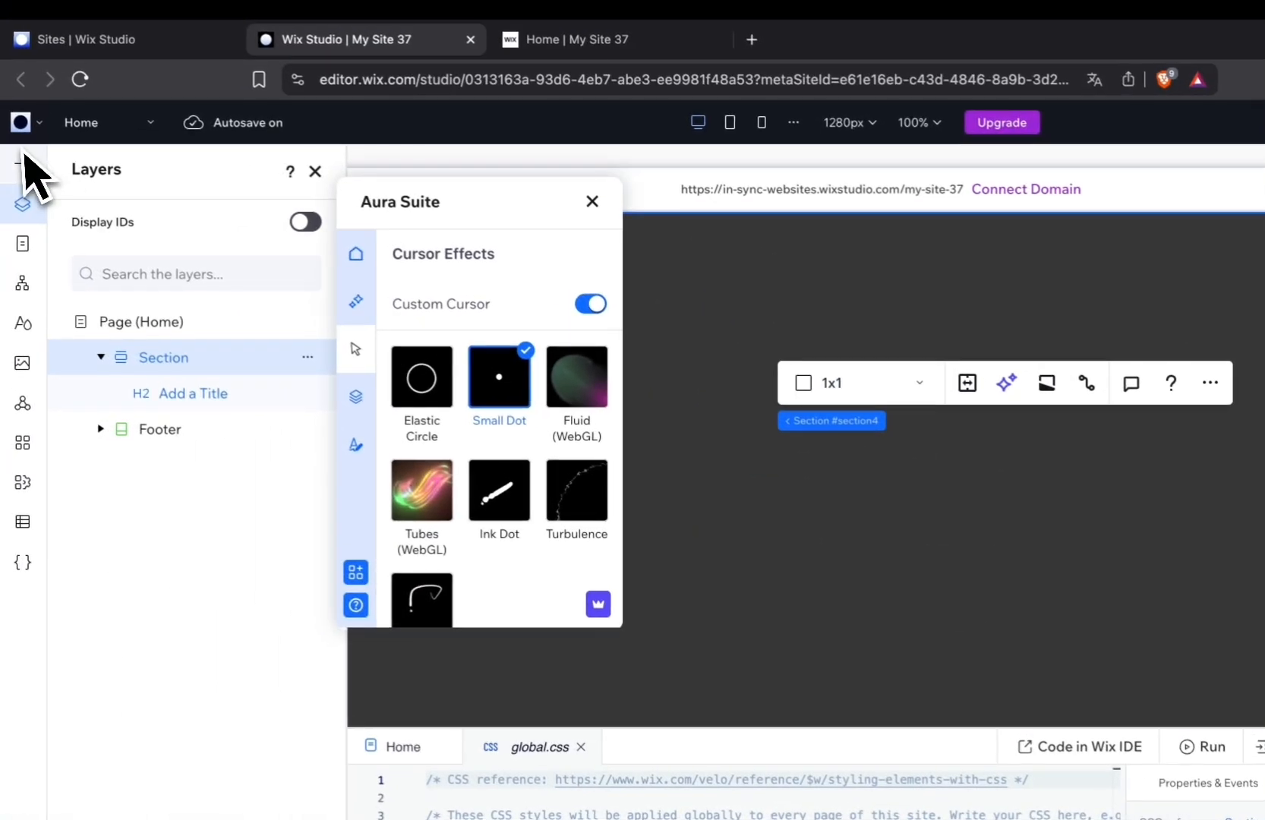
Add a Start Now button in the middle of the section.
{"action": "left_click", "coordinate": [22, 161]}
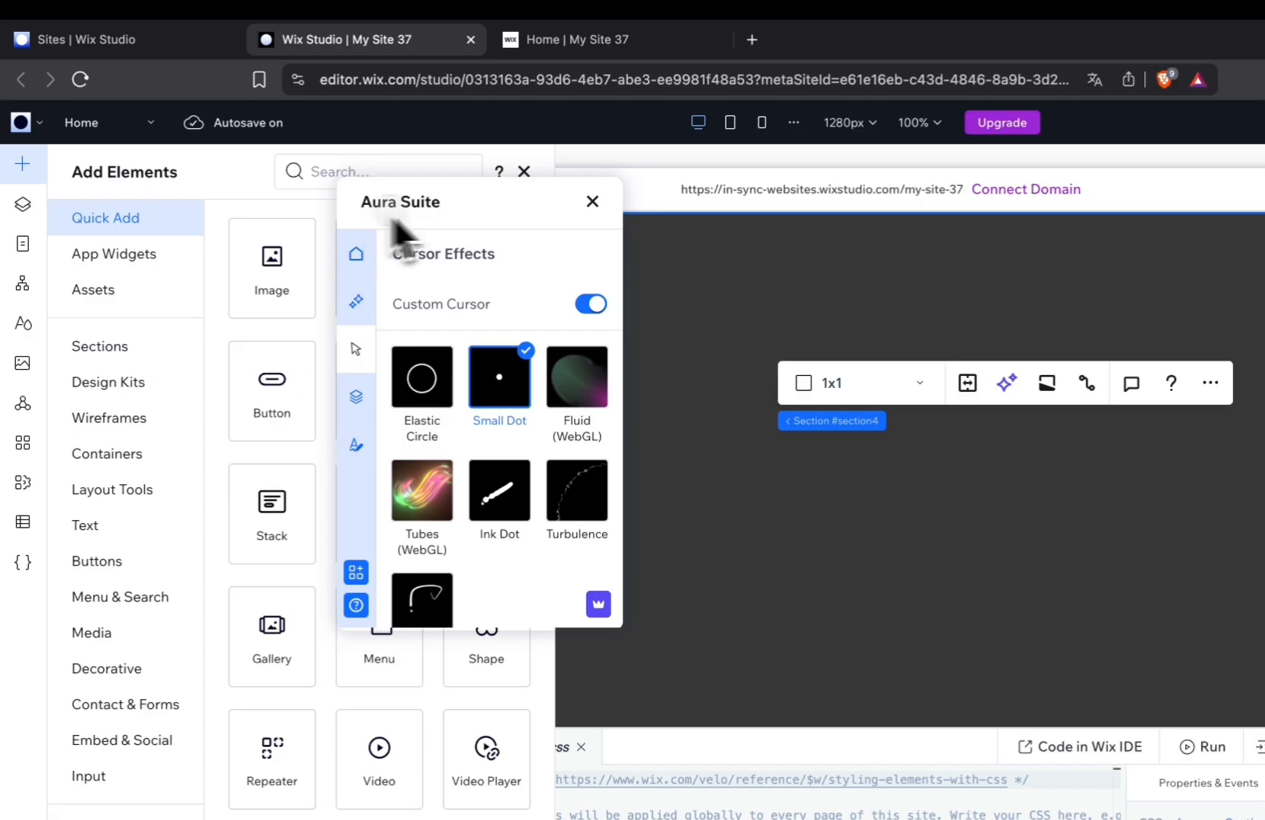
{"action": "left_click_drag", "start_coordinate": [391, 220], "coordinate": [500, 215]}
{"action": "left_click_drag", "start_coordinate": [264, 410], "coordinate": [882, 514]}
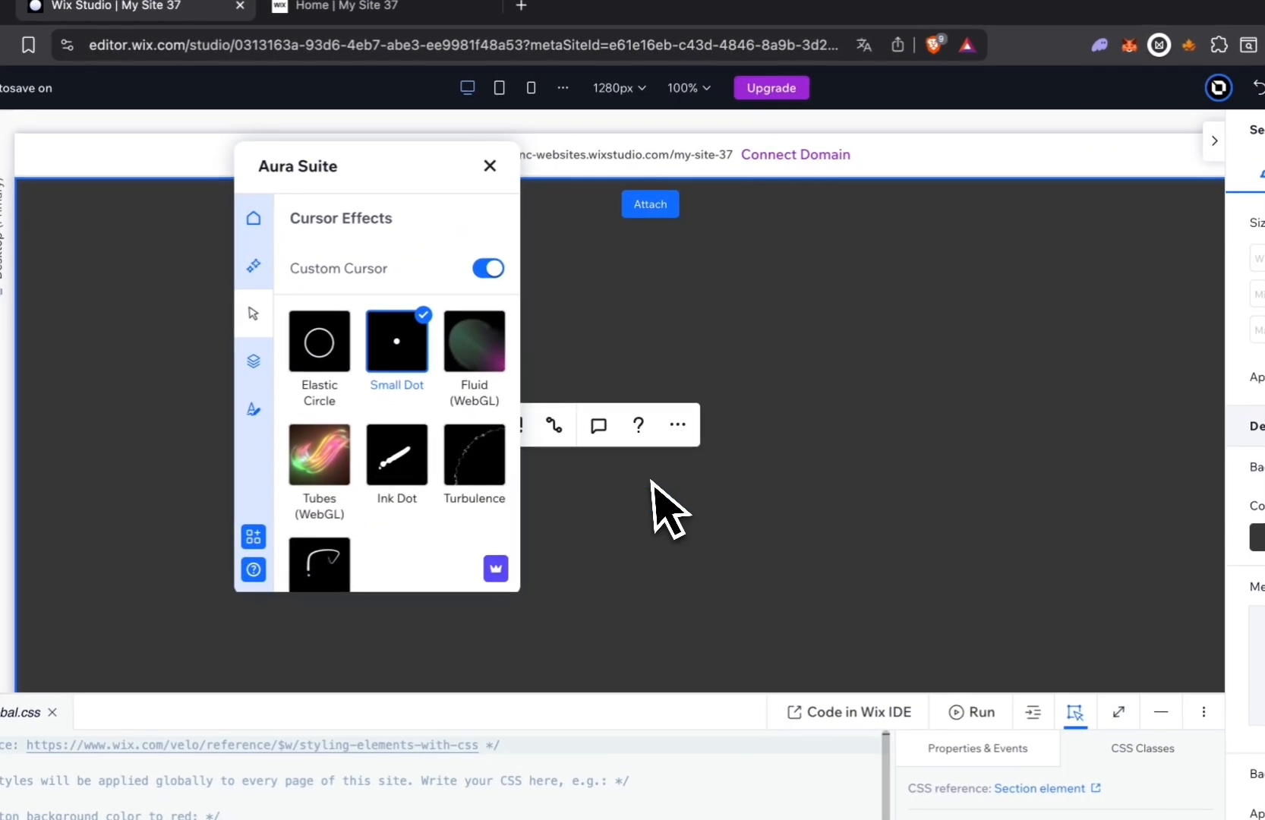
{"action": "left_click_drag", "start_coordinate": [651, 481], "coordinate": [650, 480]}
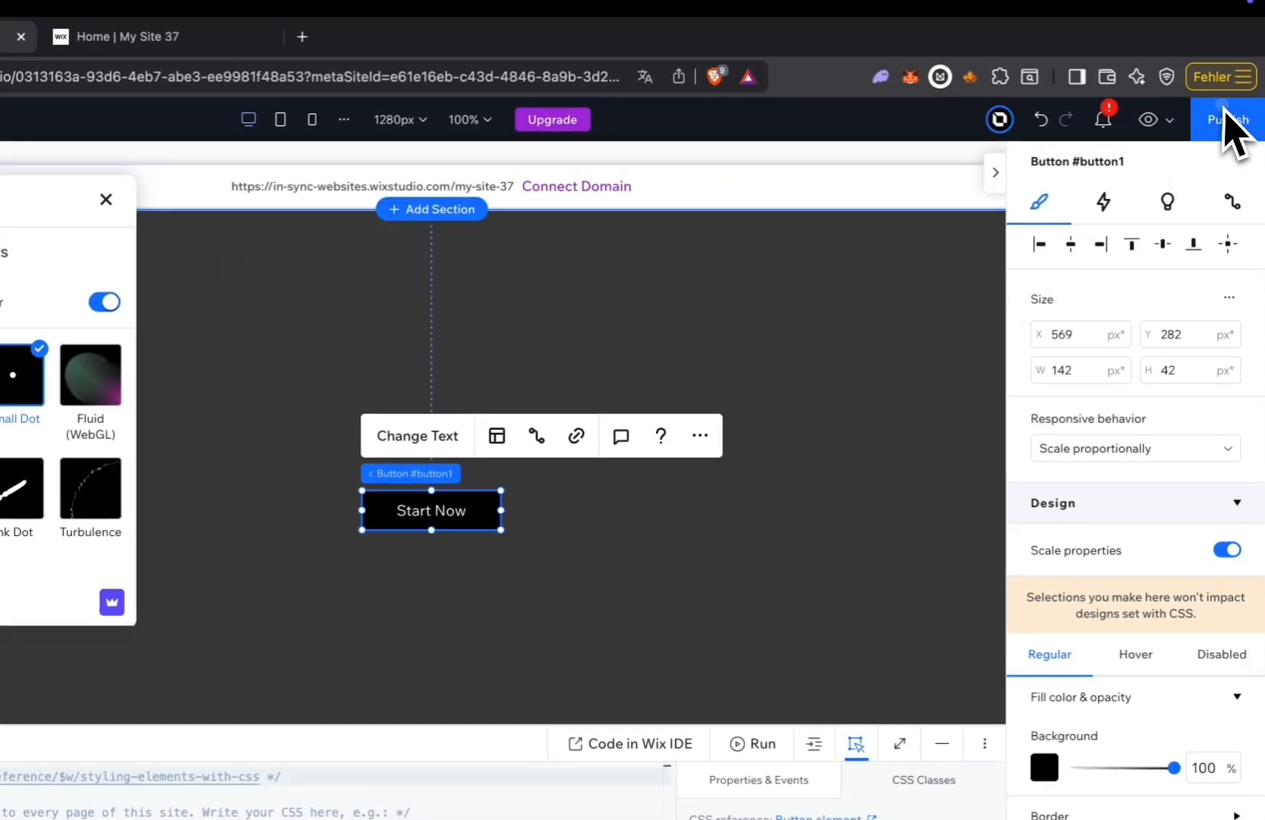
Publish the site and reload the live page to check the Small Dot cursor around the Start Now button.
{"action": "left_click", "coordinate": [801, 344]}
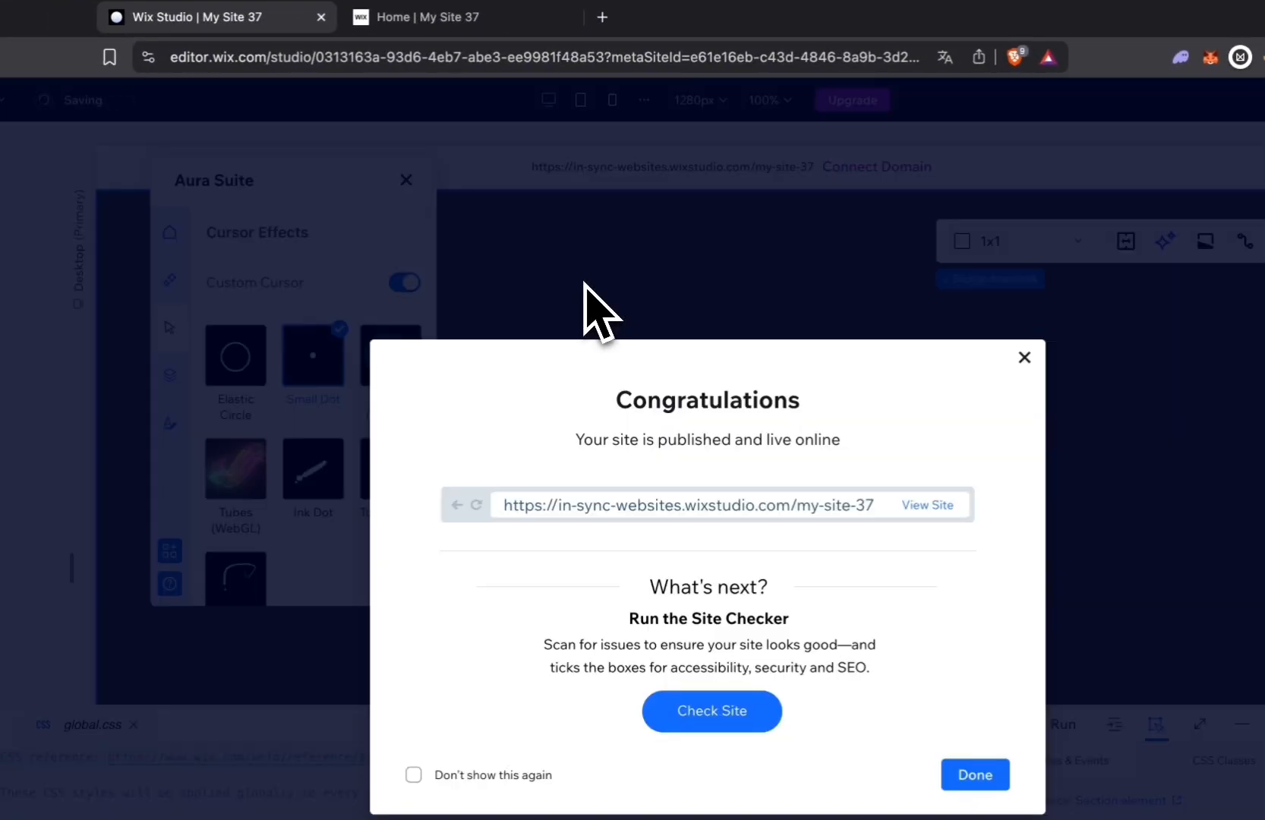
{"action": "left_click", "coordinate": [435, 274]}
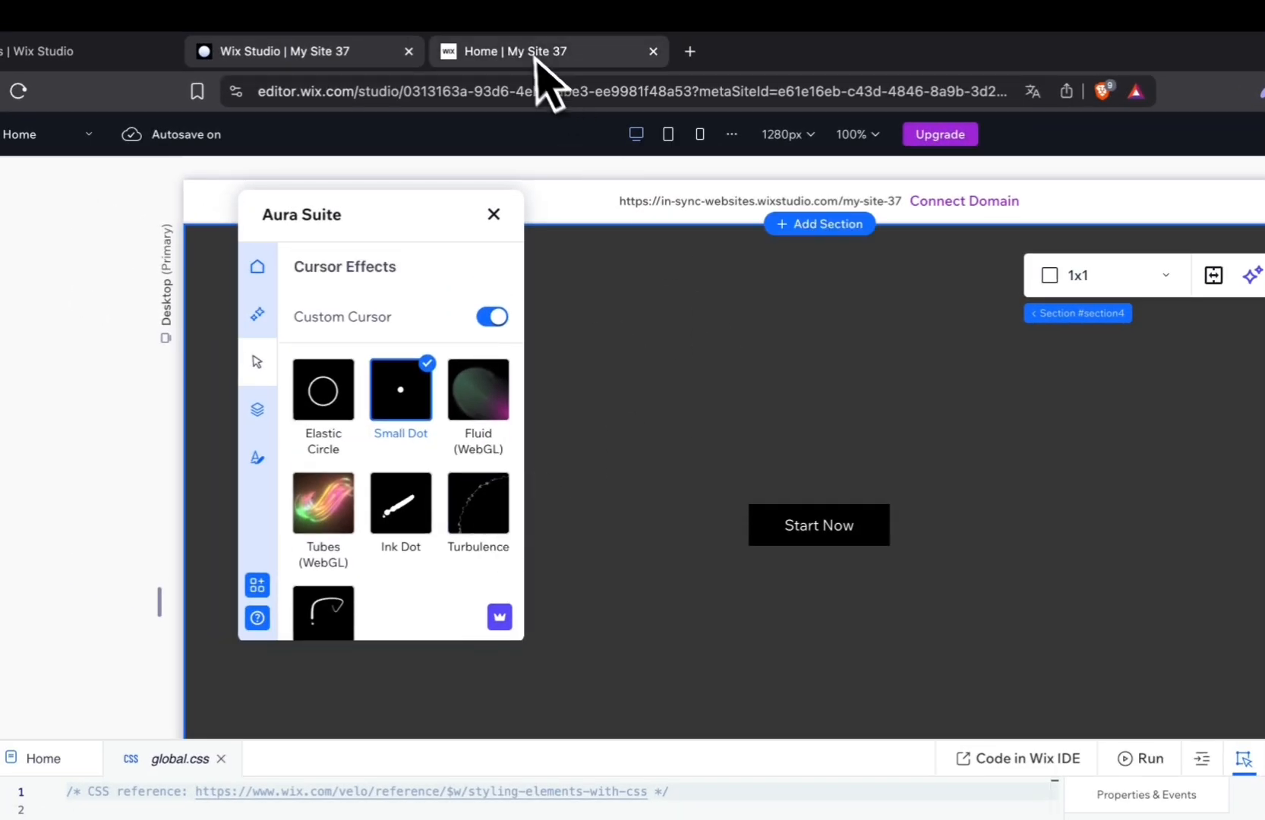
{"action": "left_click", "coordinate": [443, 17]}
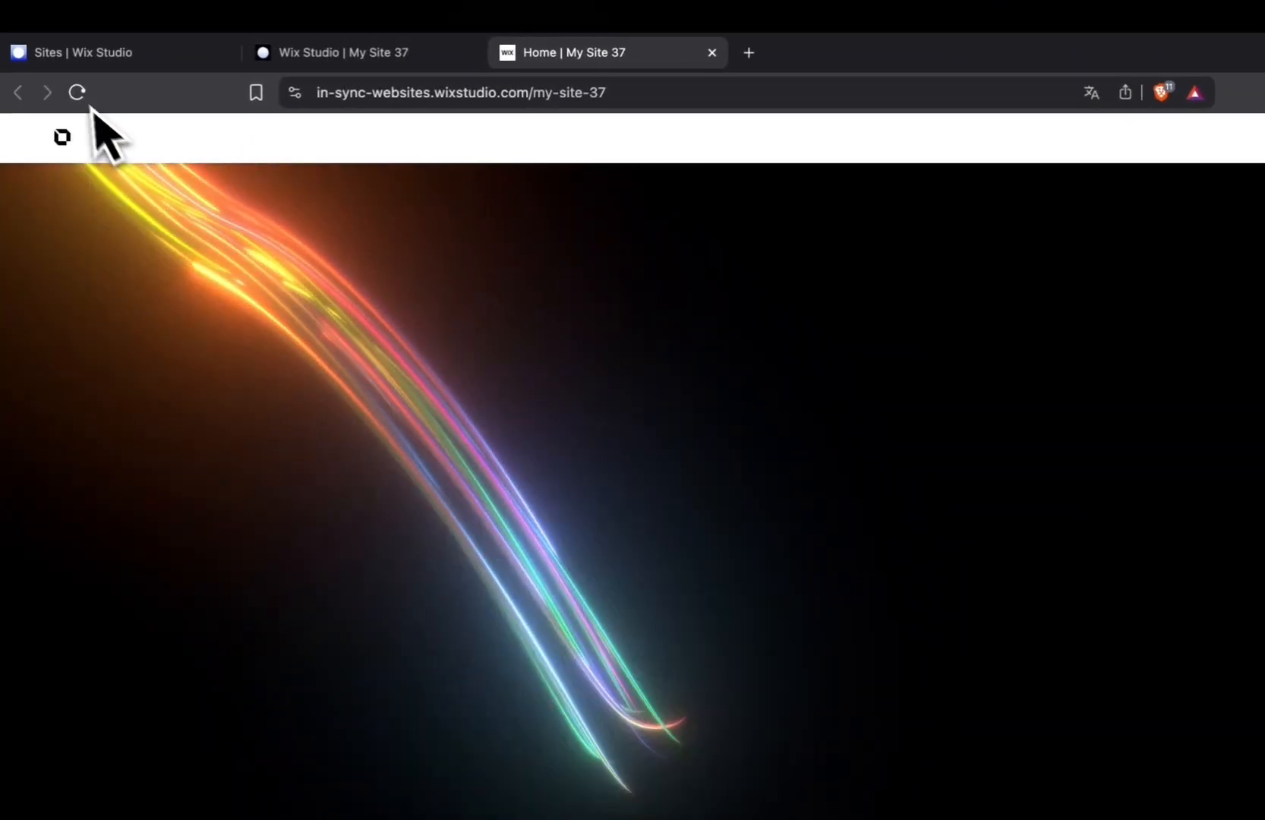
{"action": "left_click", "coordinate": [85, 99]}
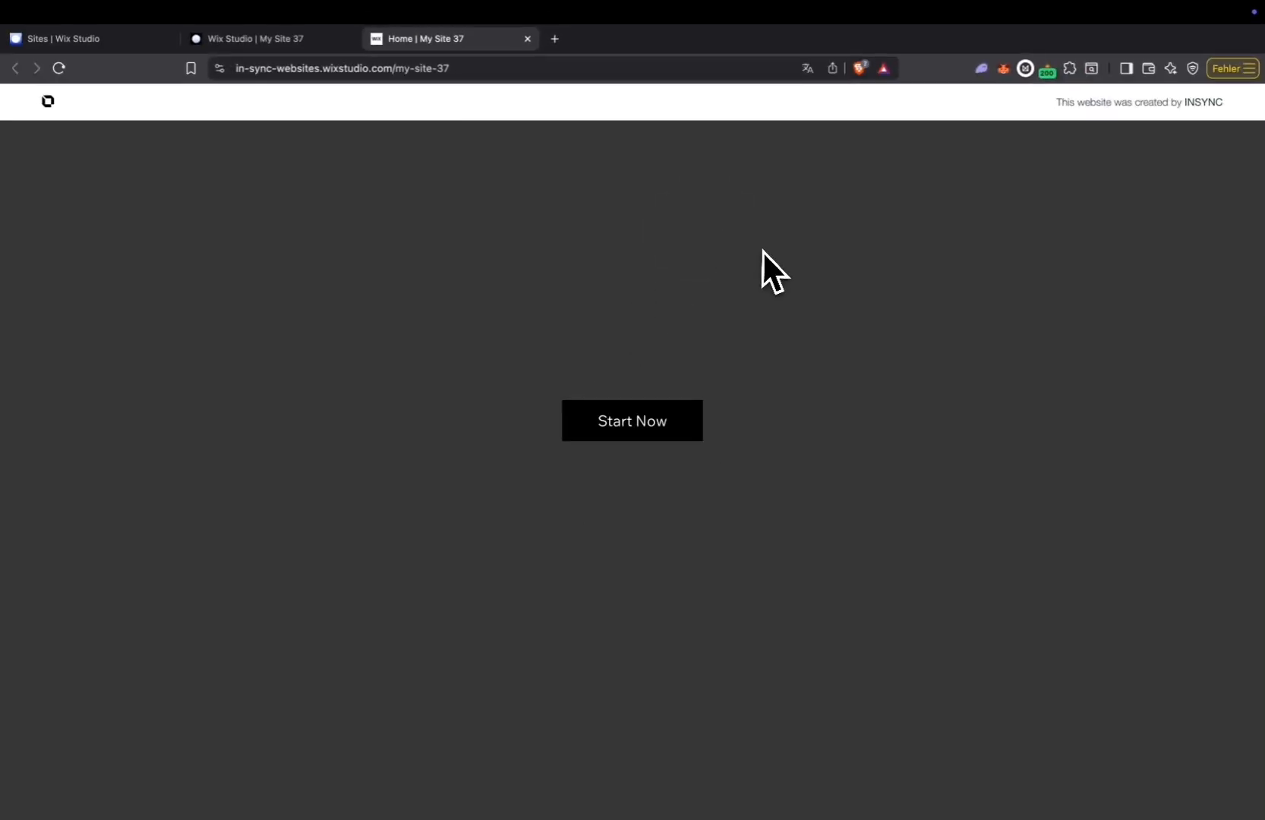
{"action": "left_click", "coordinate": [57, 68]}
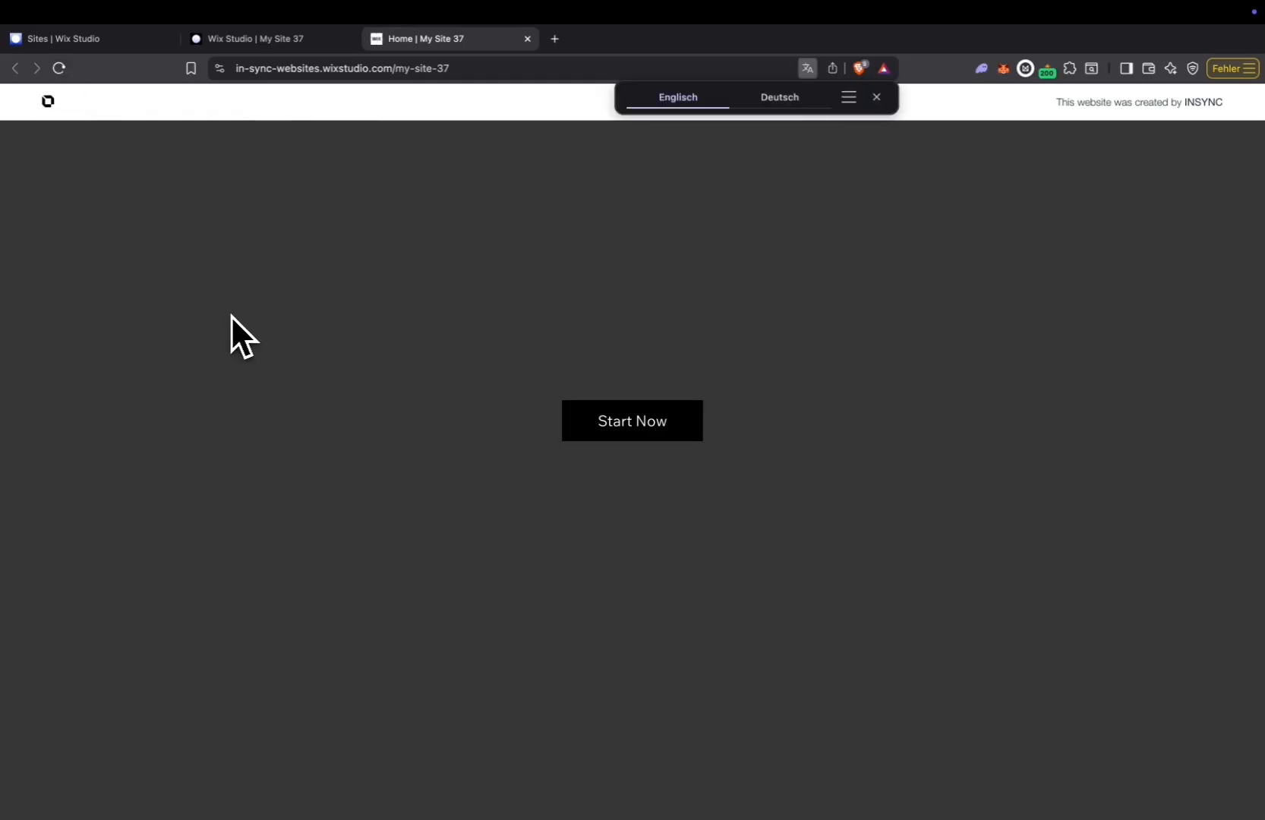
{"action": "left_click", "coordinate": [876, 101]}
{"action": "left_click", "coordinate": [59, 71]}
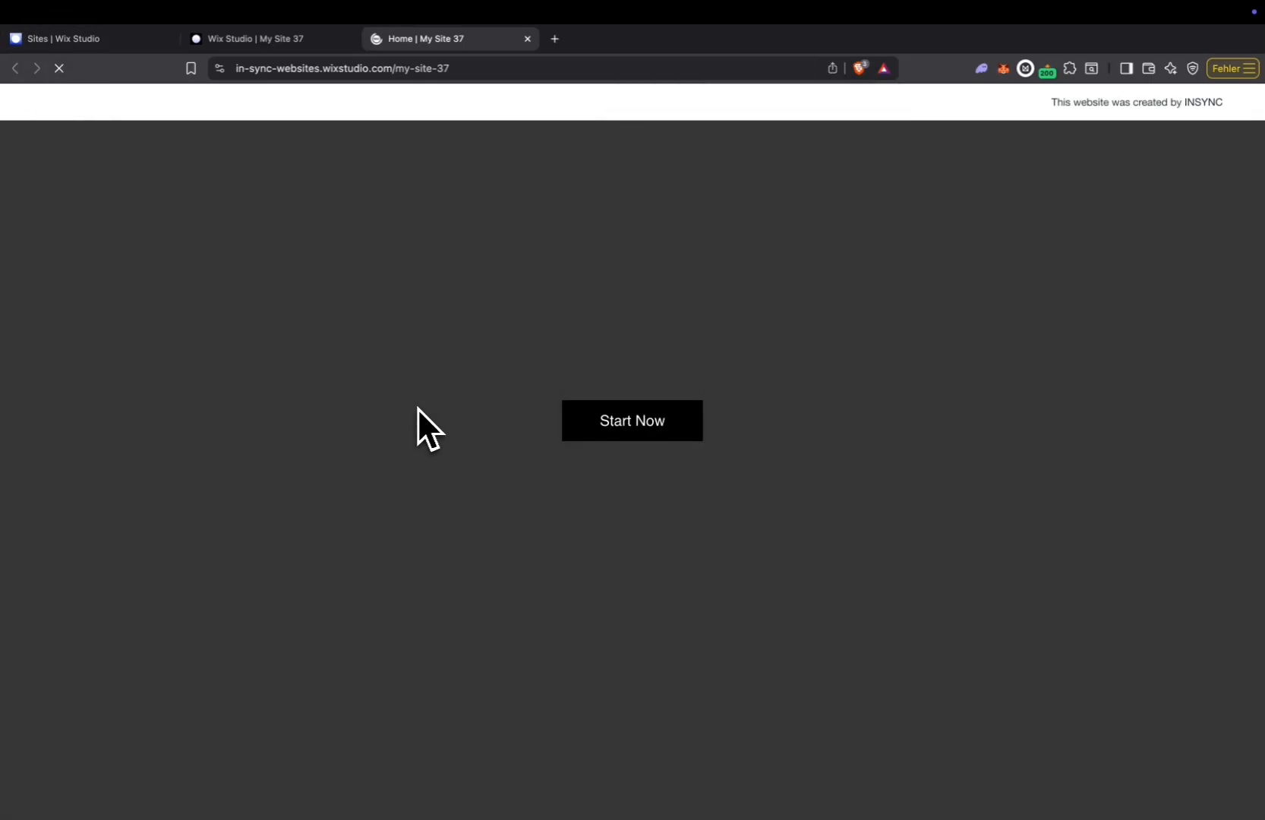
Reselect and save the Small Dot cursor effect, then check it over the button and title on the reloaded live page.
{"action": "left_click", "coordinate": [268, 37]}
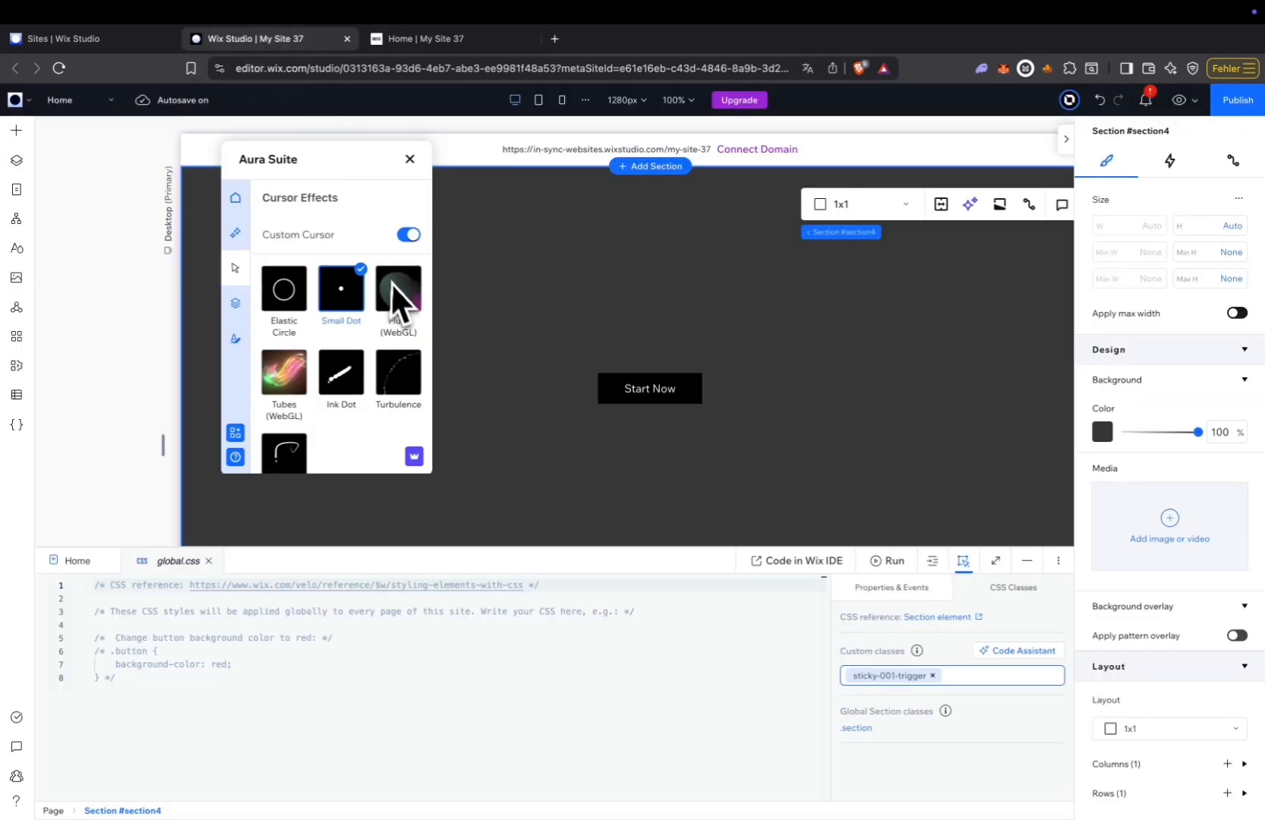
{"action": "left_click", "coordinate": [342, 289]}
{"action": "left_click", "coordinate": [401, 199]}
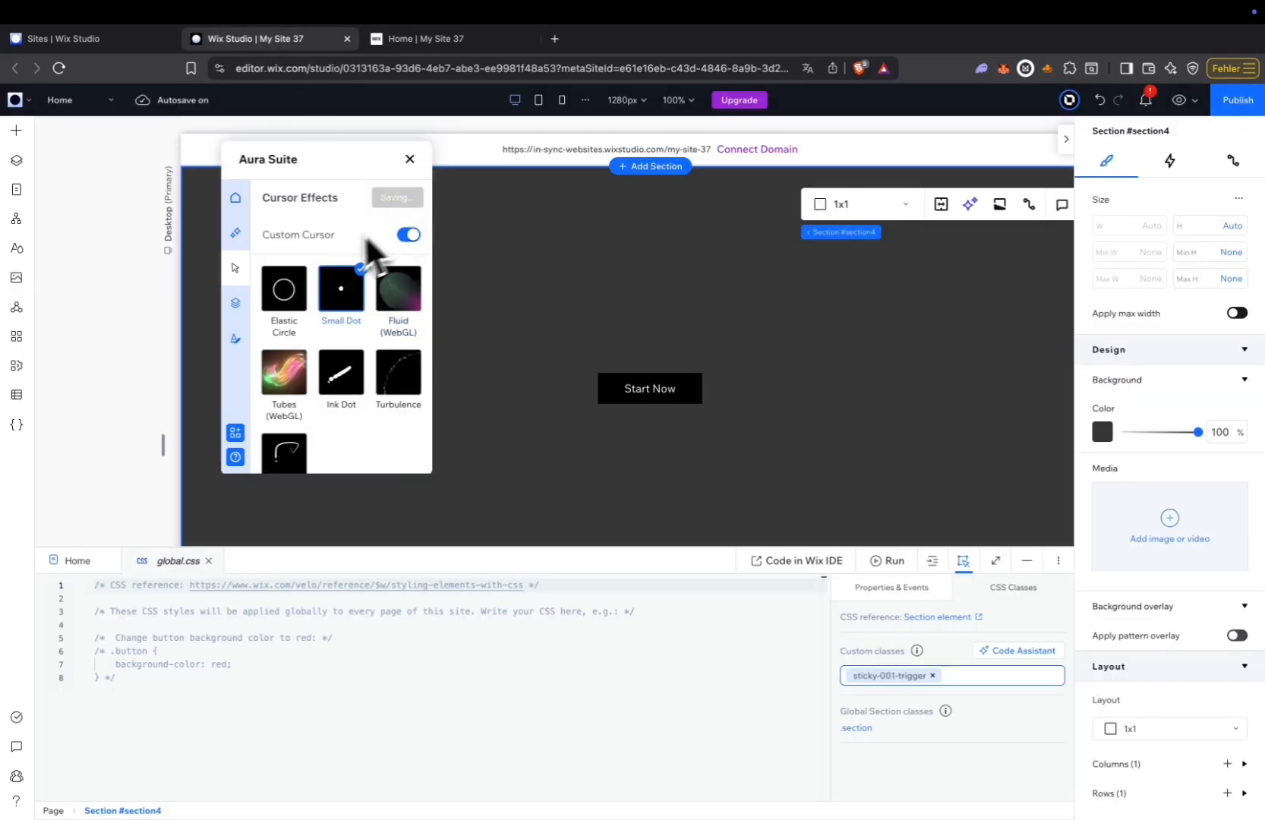
{"action": "left_click", "coordinate": [419, 40]}
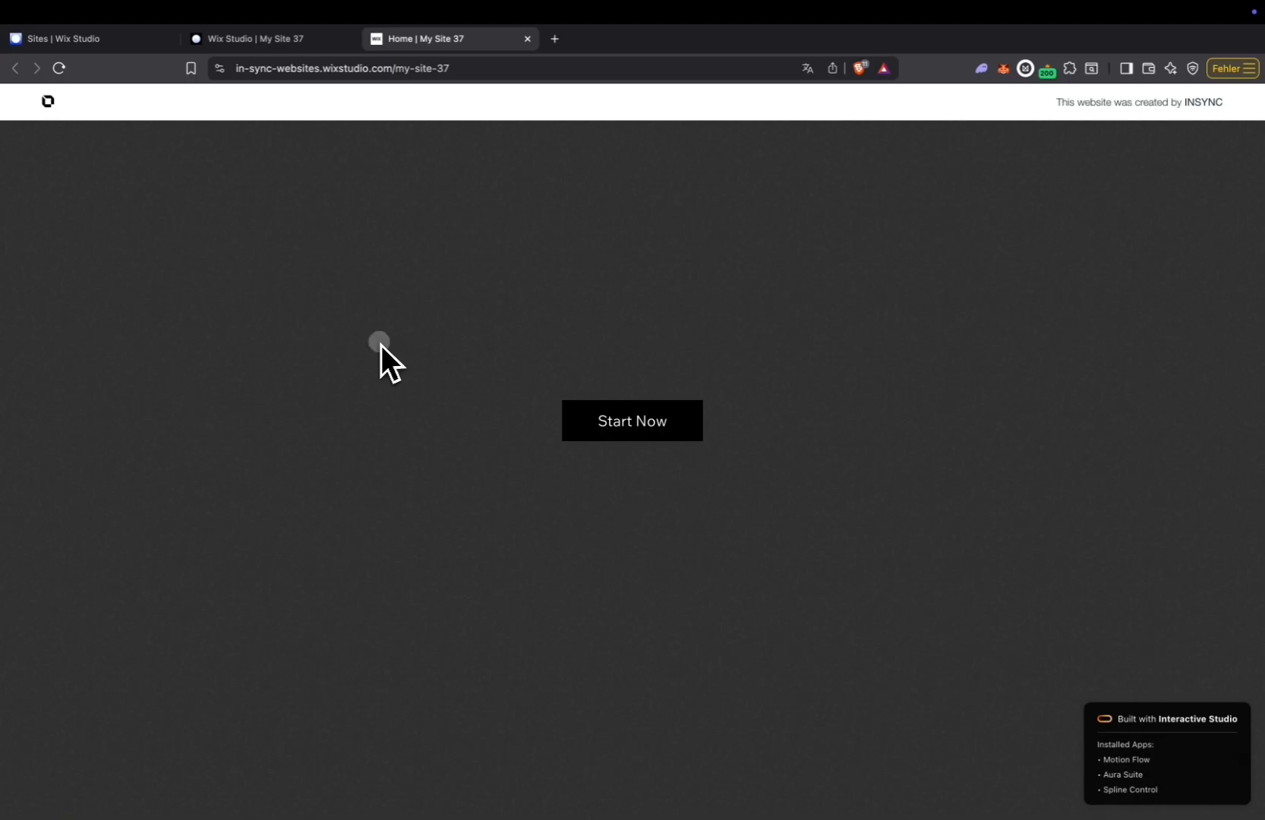
{"action": "left_click", "coordinate": [57, 68]}
{"action": "left_click", "coordinate": [697, 440]}
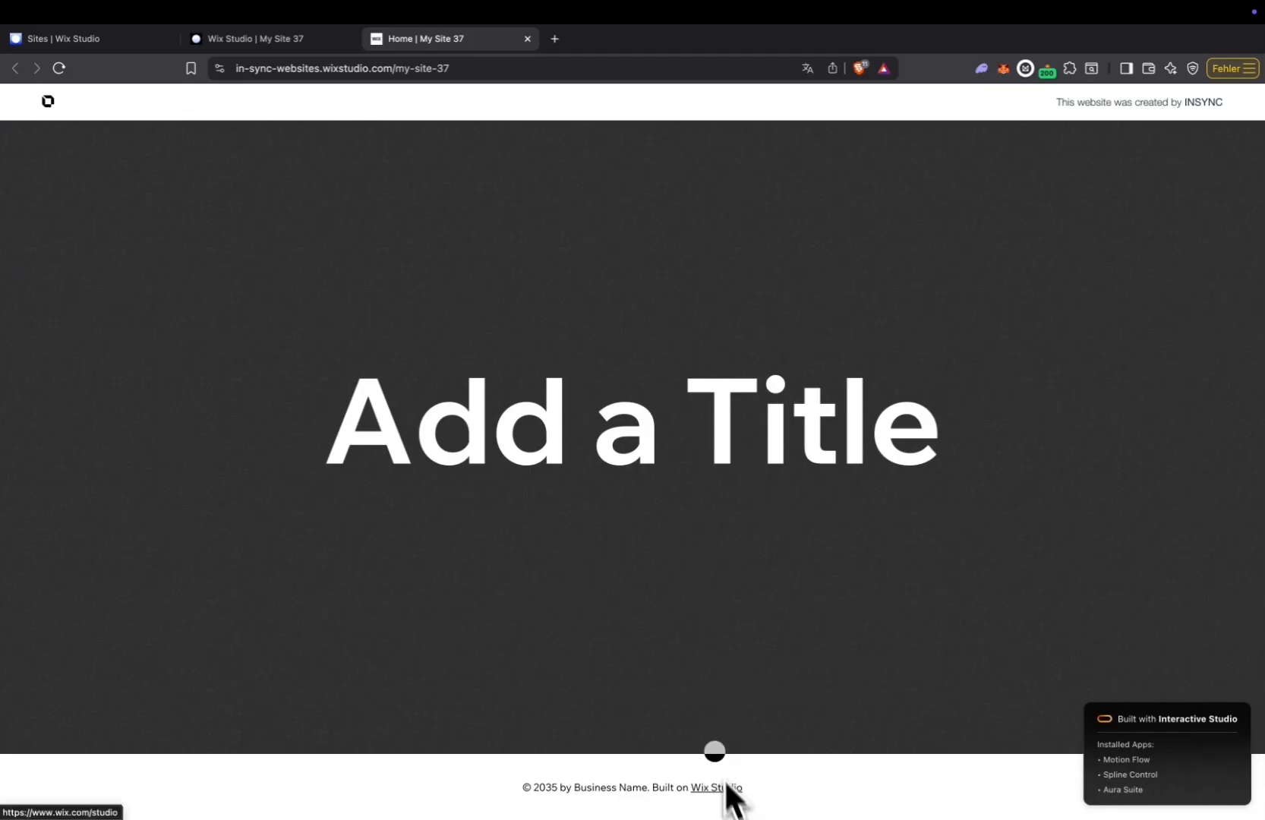
{"action": "scroll", "coordinate": [643, 539], "scroll_direction": "up", "scroll_amount": 5}
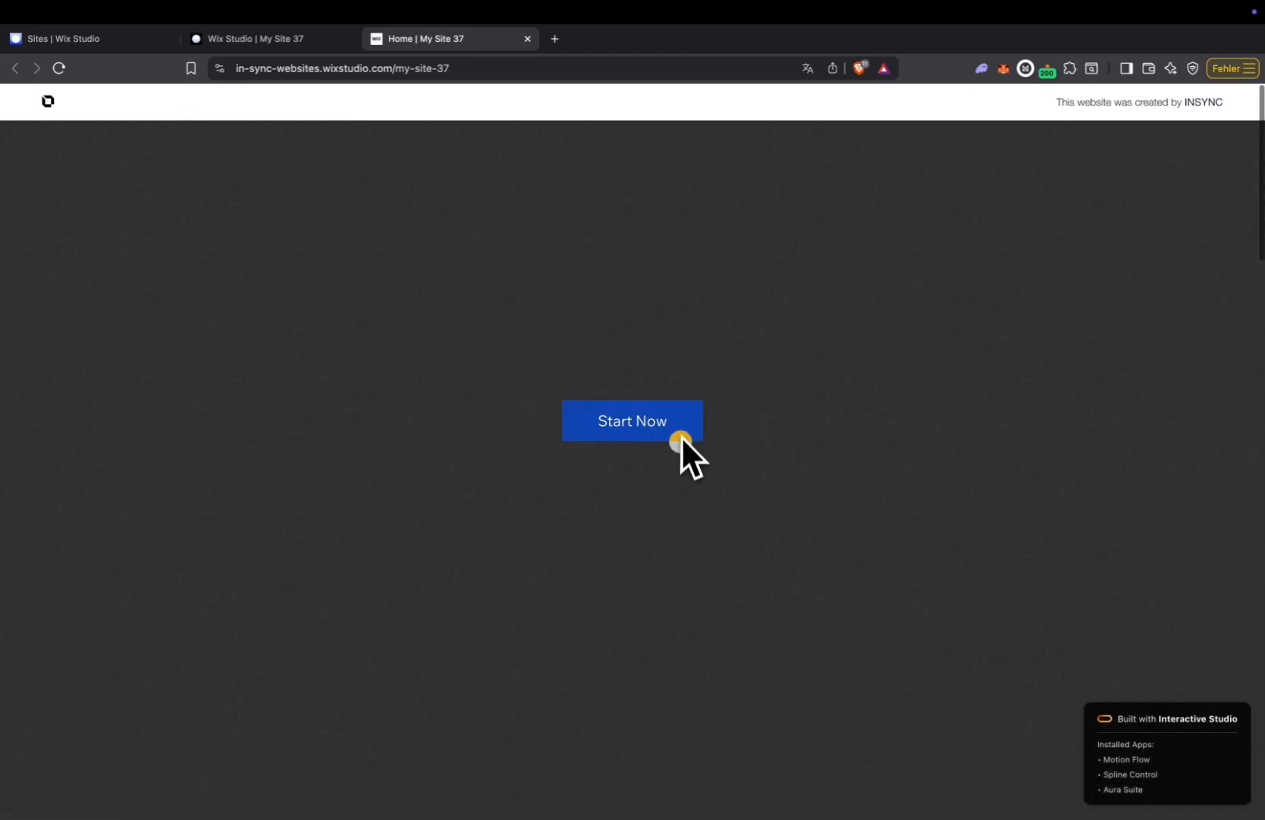
Change the custom cursor effect to Turbulence and check the cursor over the Start Now button on the live page.
{"action": "left_click", "coordinate": [311, 42]}
{"action": "left_click", "coordinate": [400, 374]}
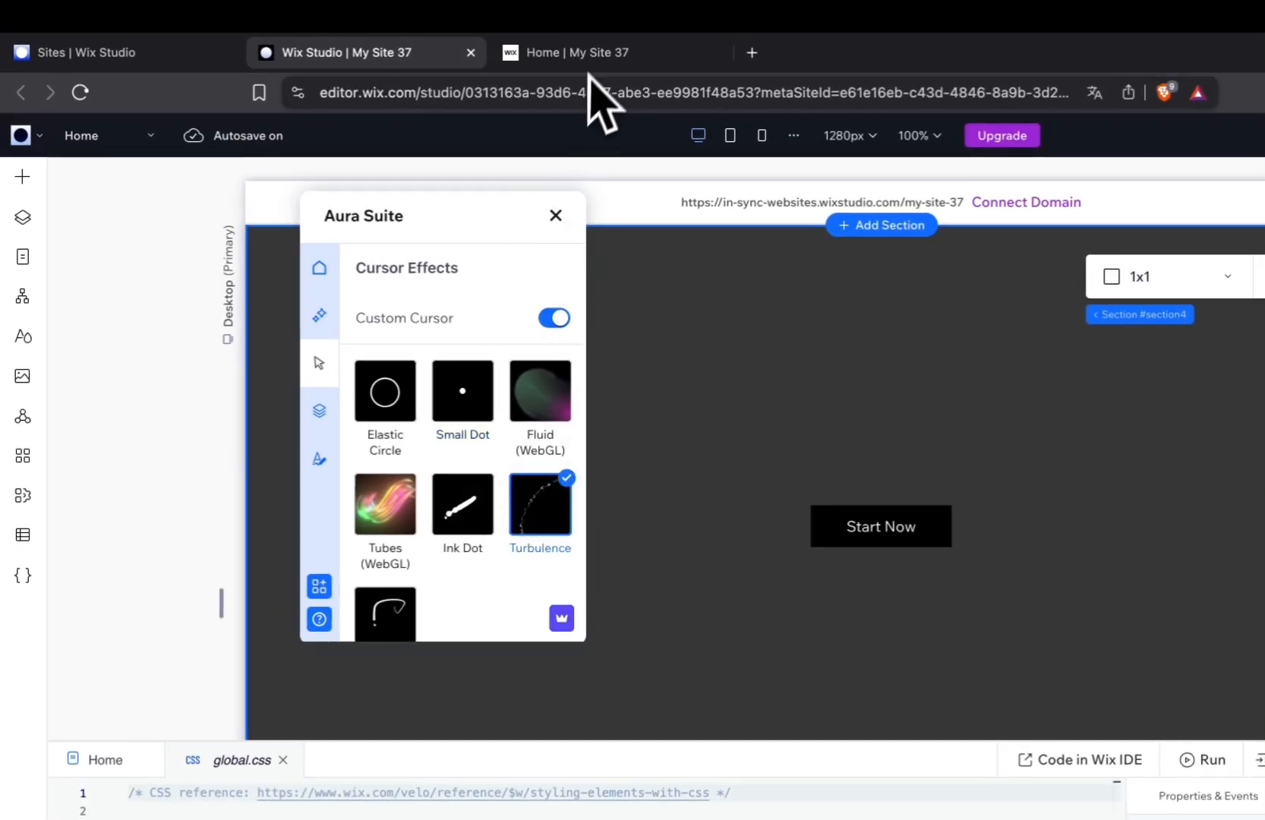
{"action": "left_click", "coordinate": [577, 53]}
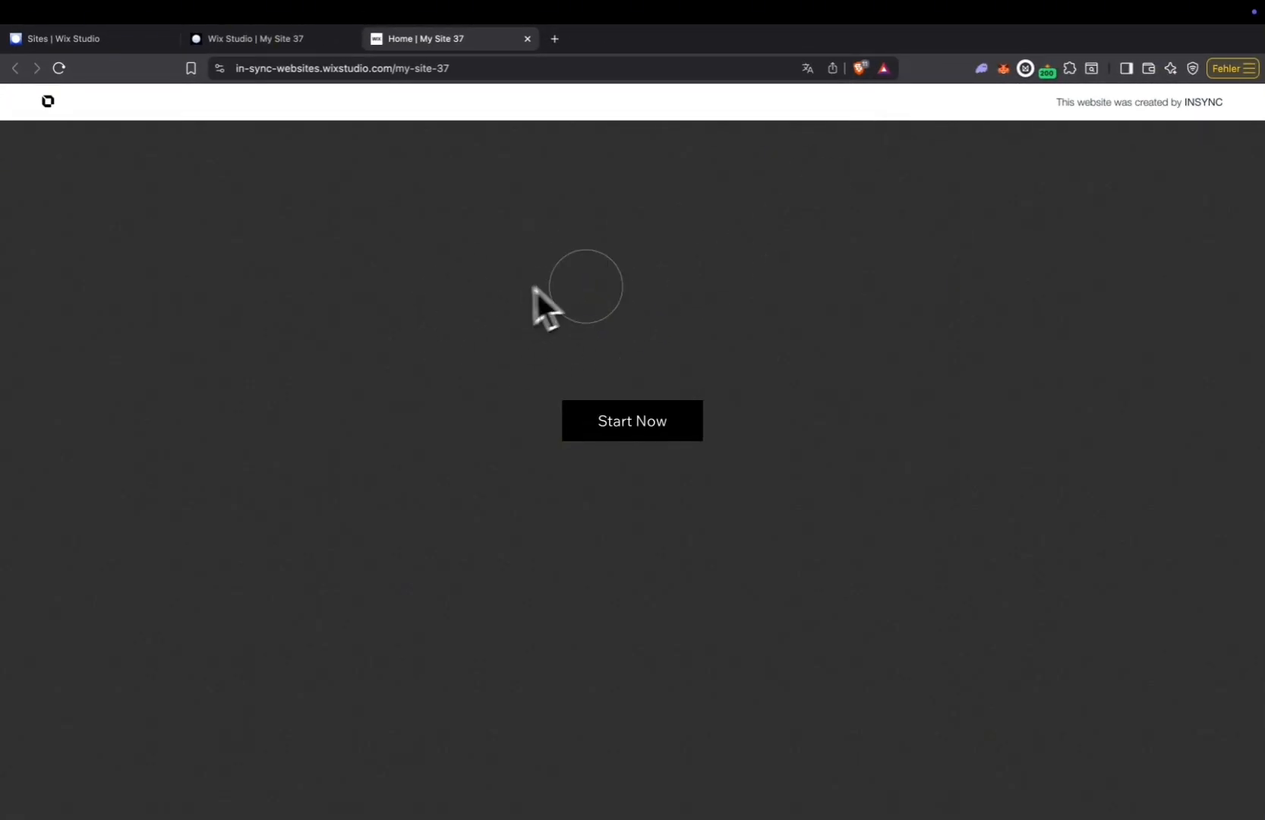
{"action": "left_click", "coordinate": [697, 407]}
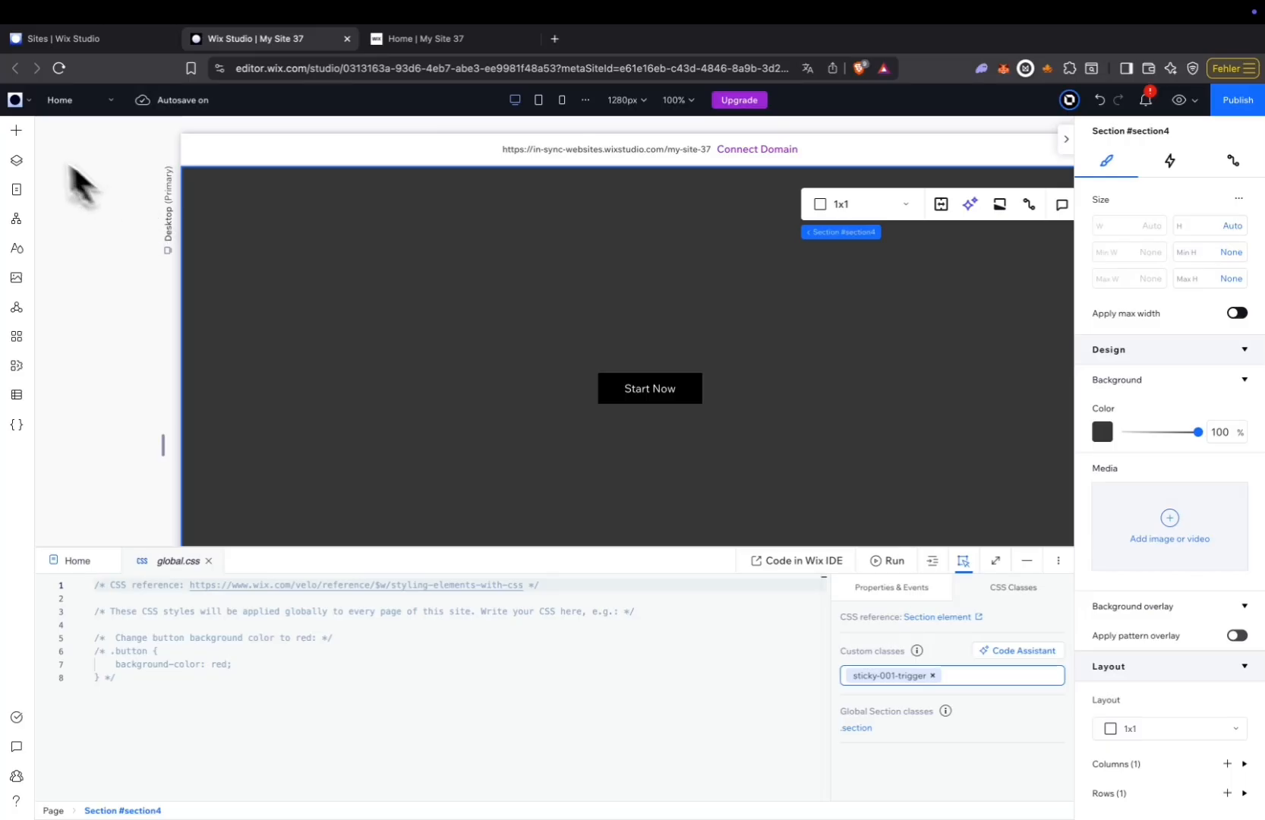
Add the Motion Flow app widget to the section.
{"action": "left_click", "coordinate": [14, 133]}
{"action": "left_click", "coordinate": [72, 202]}
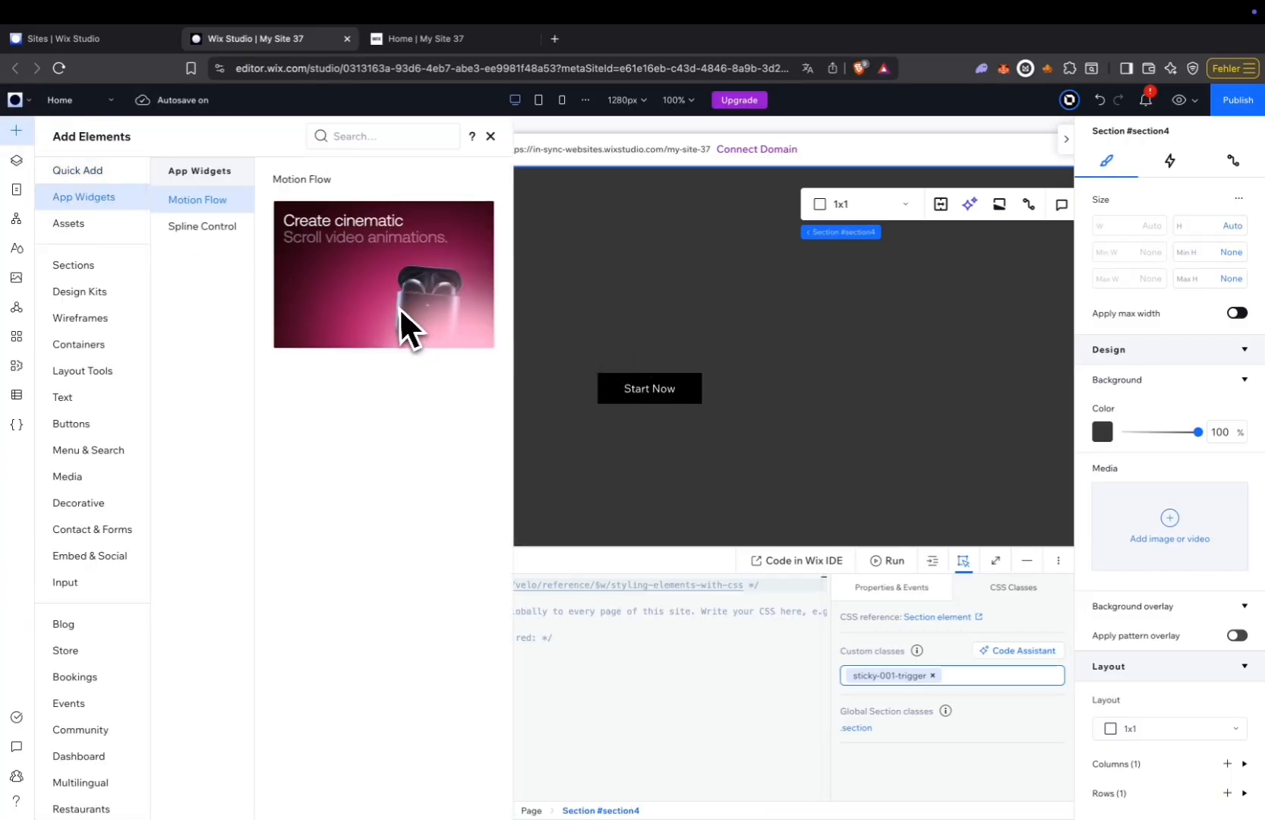
{"action": "left_click_drag", "start_coordinate": [357, 273], "coordinate": [415, 316]}
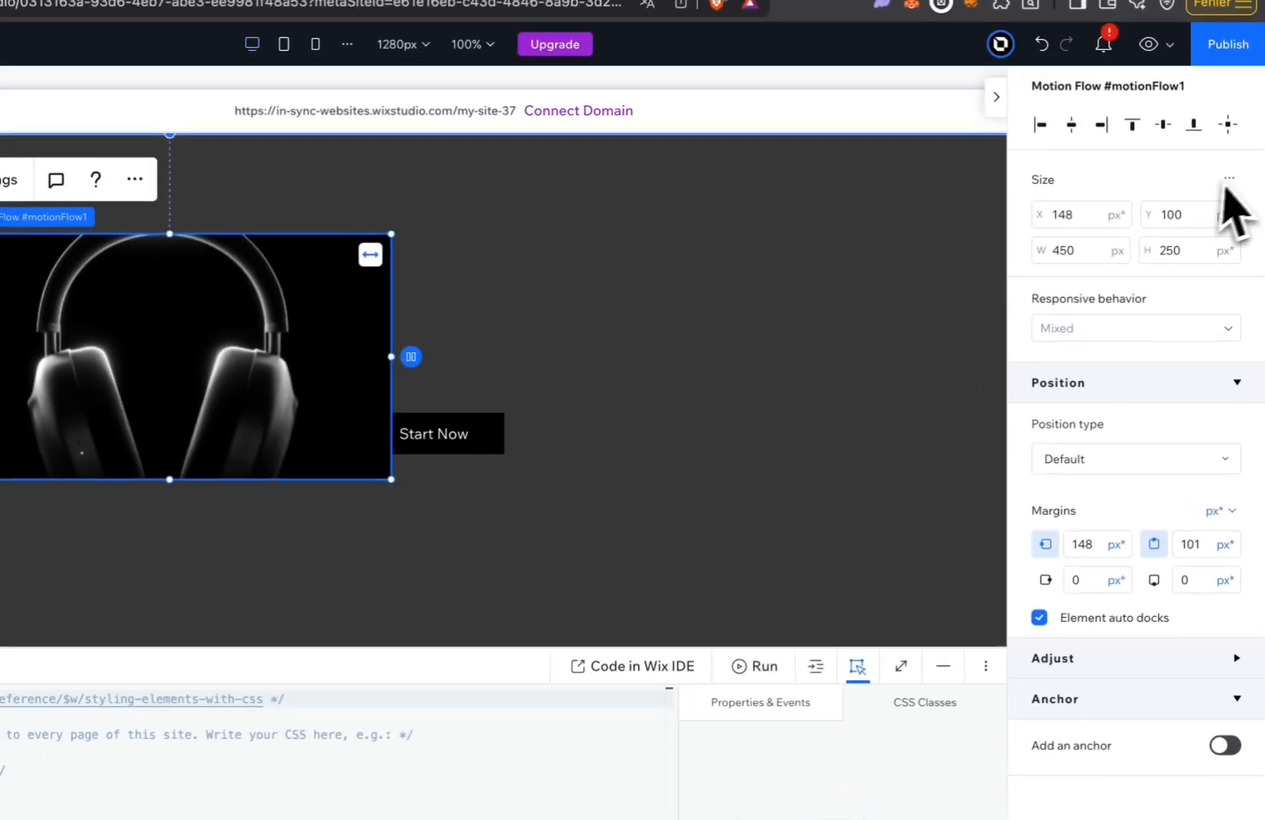
Enable advanced size settings for the Motion Flow widget and set its width to 100% and height to 100 vh.
{"action": "left_click", "coordinate": [1239, 199]}
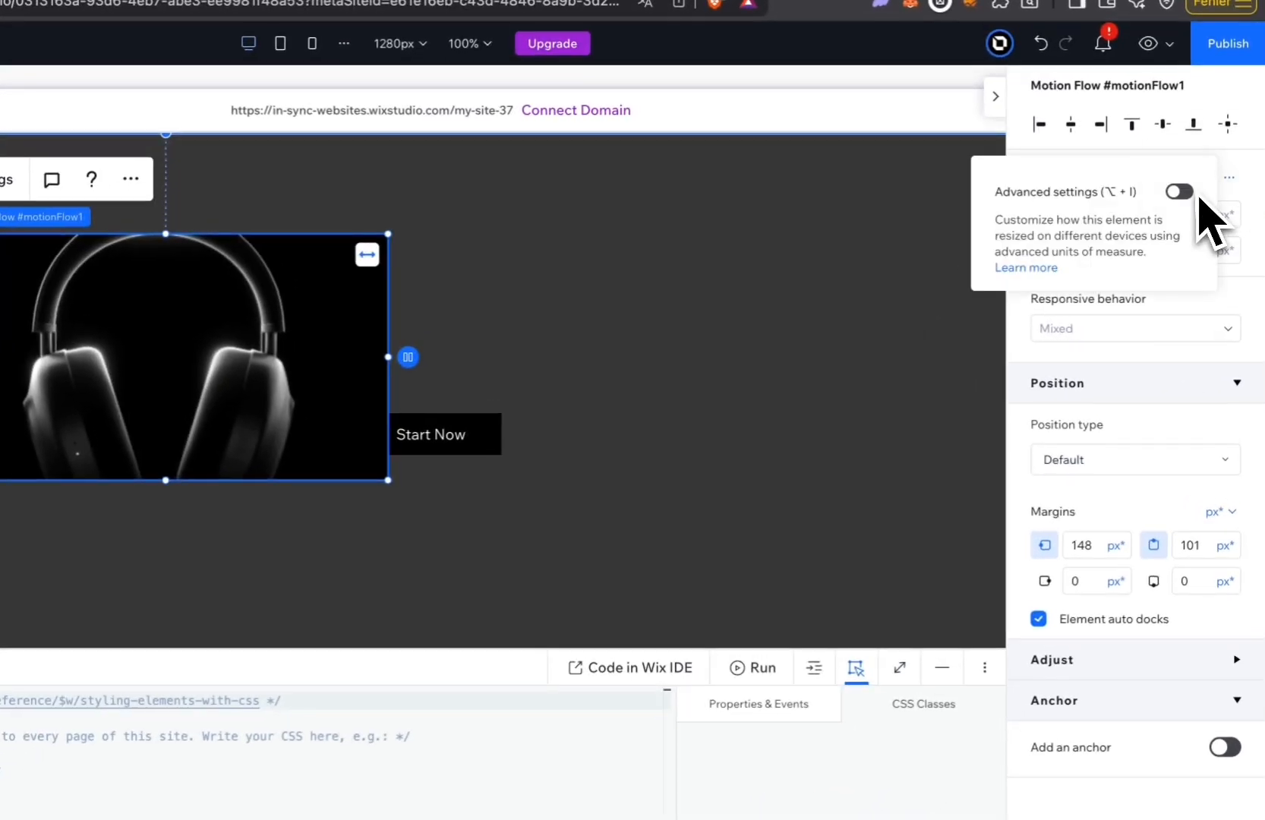
{"action": "left_click", "coordinate": [1202, 208]}
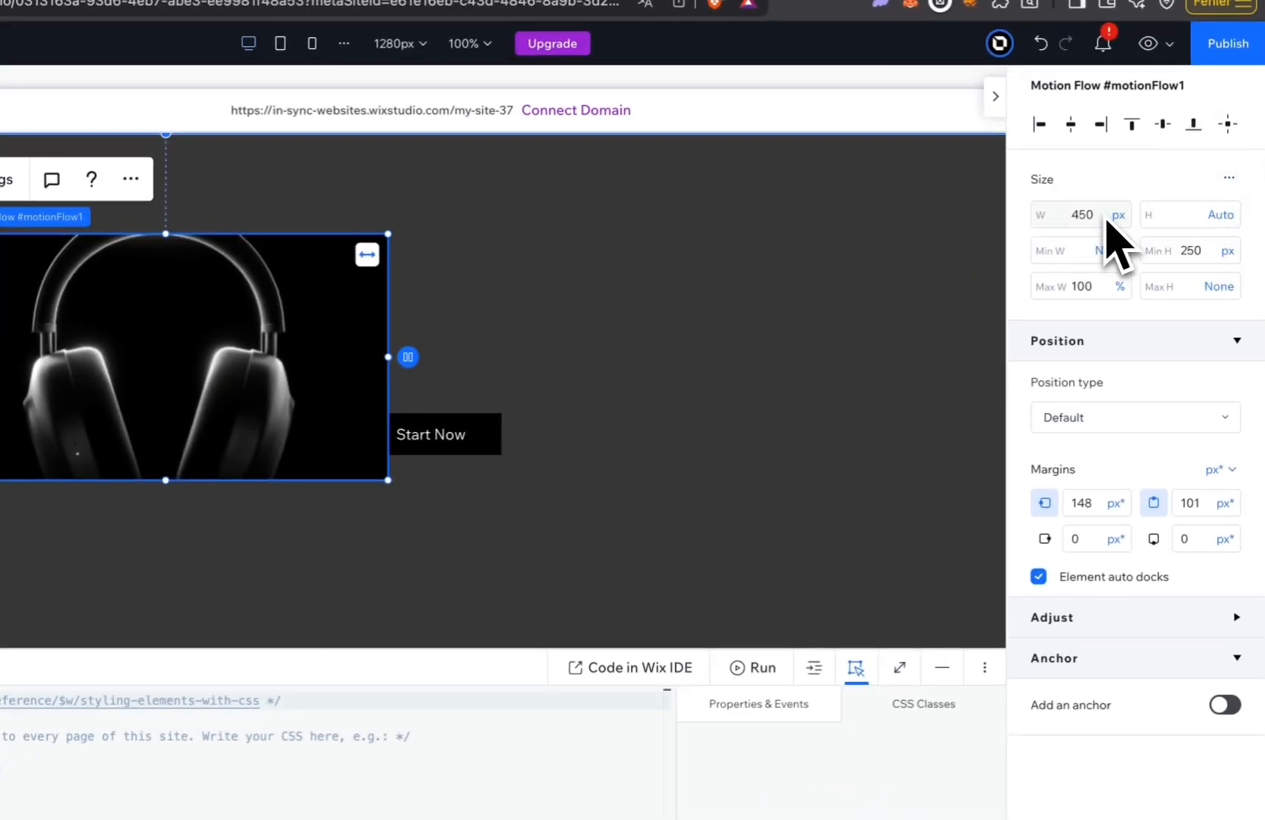
{"action": "key", "text": "Return"}
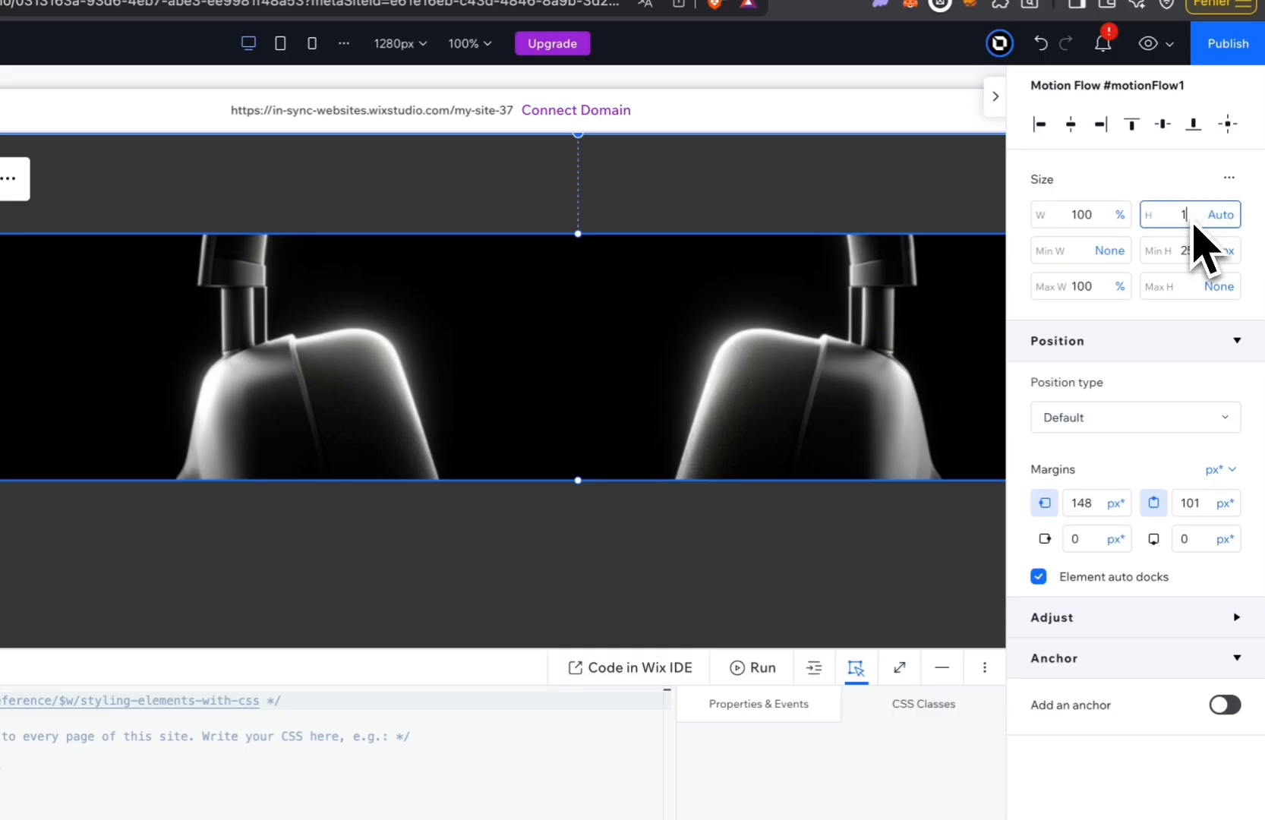
{"action": "key", "text": "Return"}
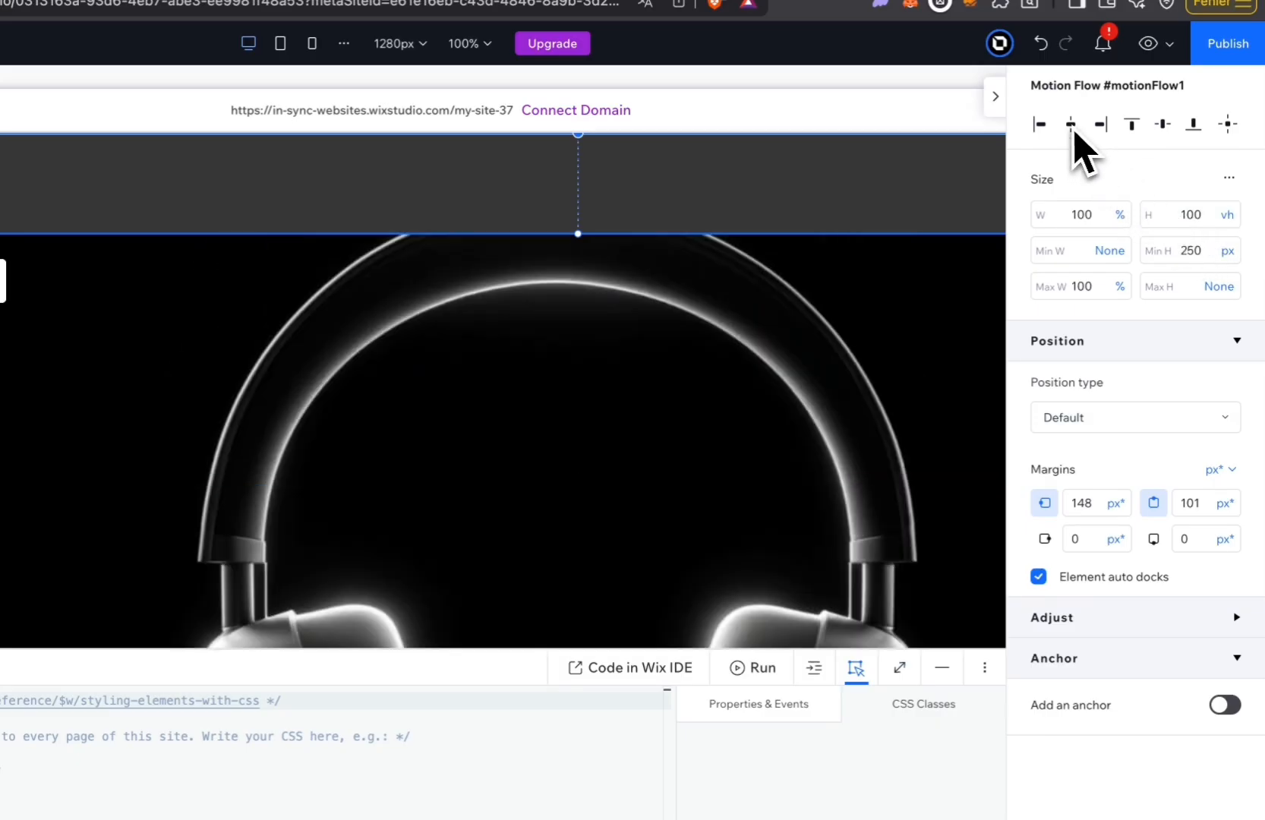
Center the Motion Flow widget horizontally, align it to the section's top edge and set its position type to Sticky.
{"action": "left_click", "coordinate": [1070, 123]}
{"action": "left_click", "coordinate": [1133, 127]}
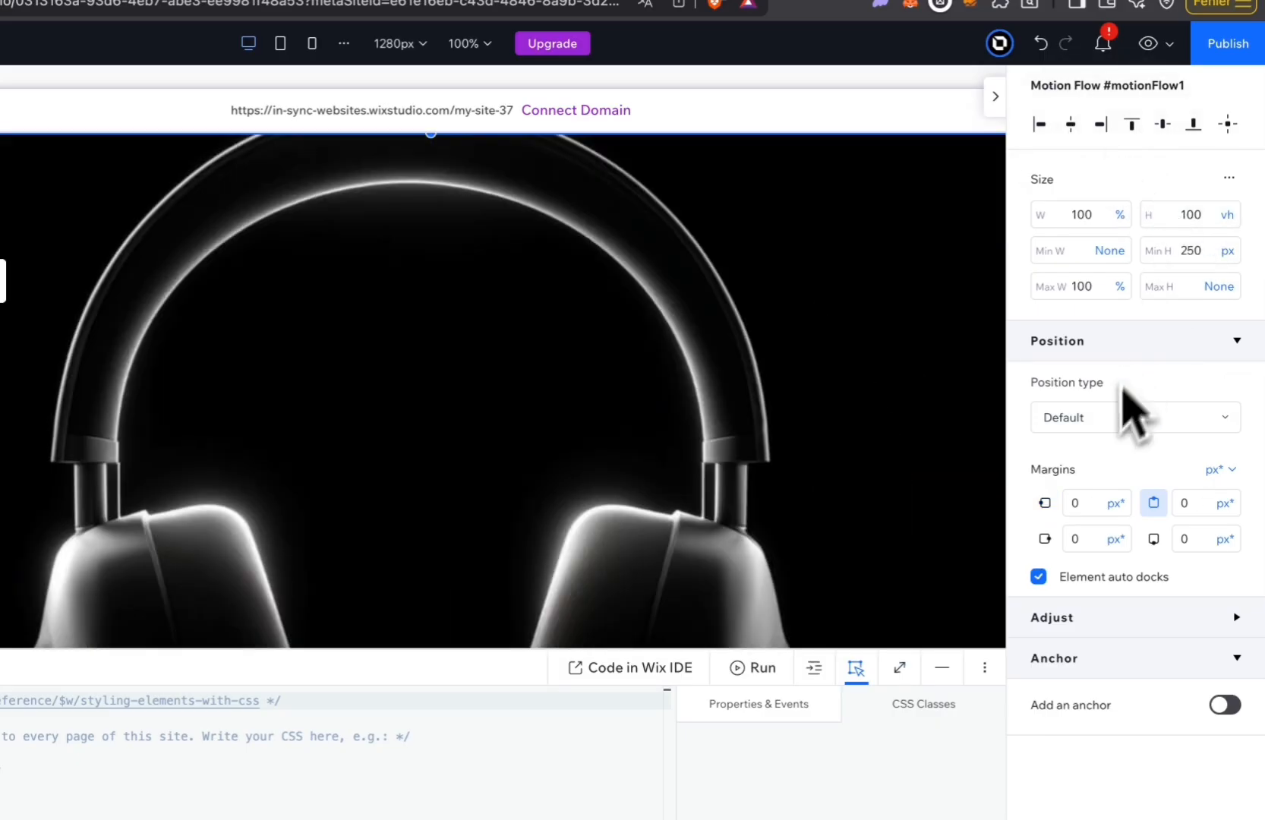
{"action": "left_click", "coordinate": [1109, 420]}
{"action": "left_click", "coordinate": [1082, 454]}
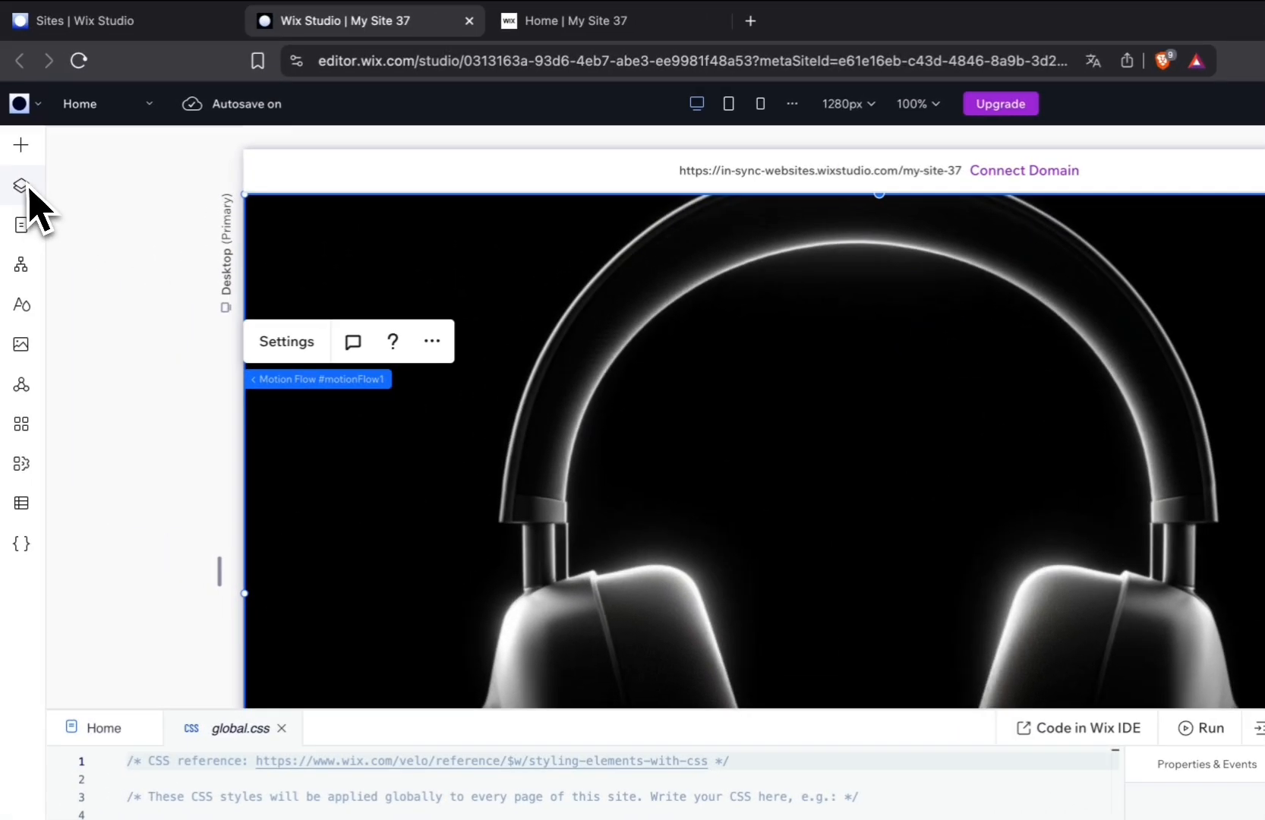
{"action": "left_click", "coordinate": [0, 126]}
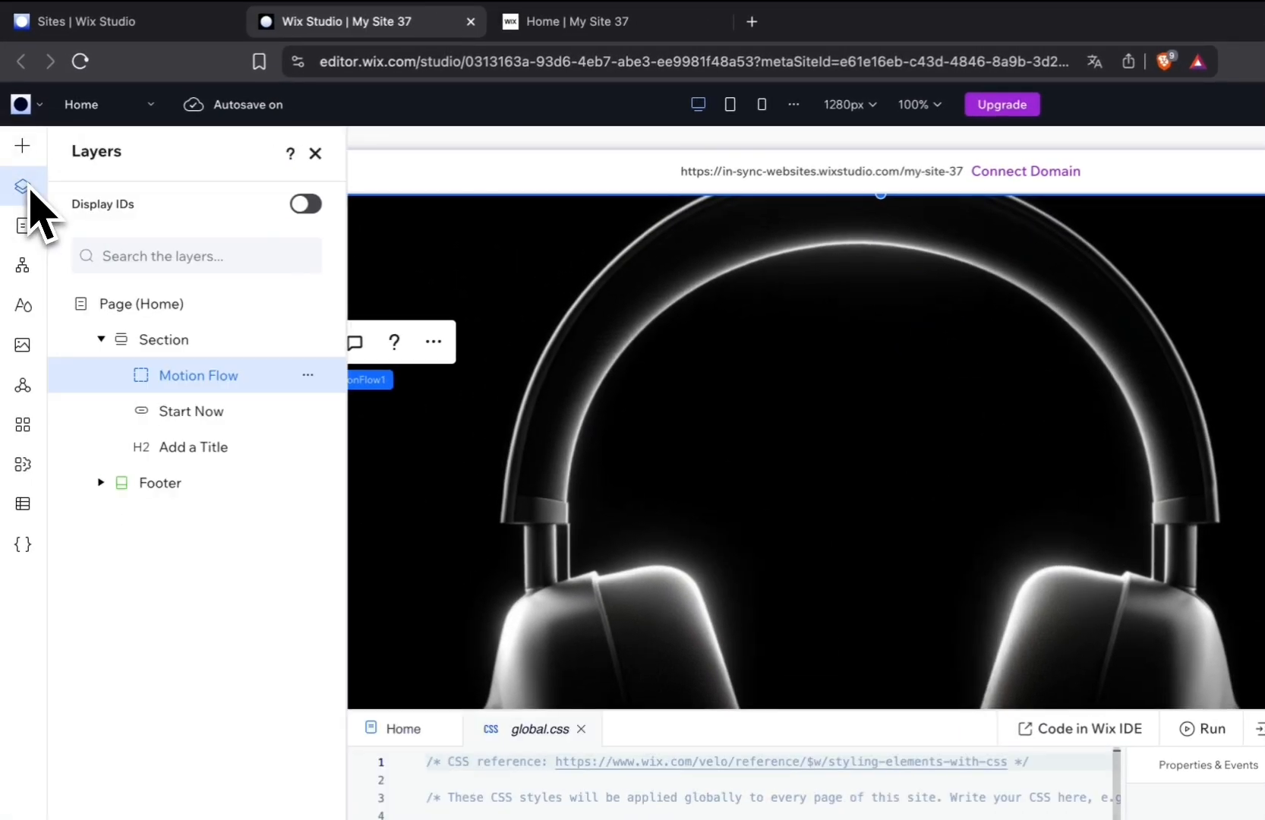
Move the Motion Flow layer beneath the Start Now button and title in the section, and browse the widget's template settings.
{"action": "left_click_drag", "start_coordinate": [207, 371], "coordinate": [226, 475]}
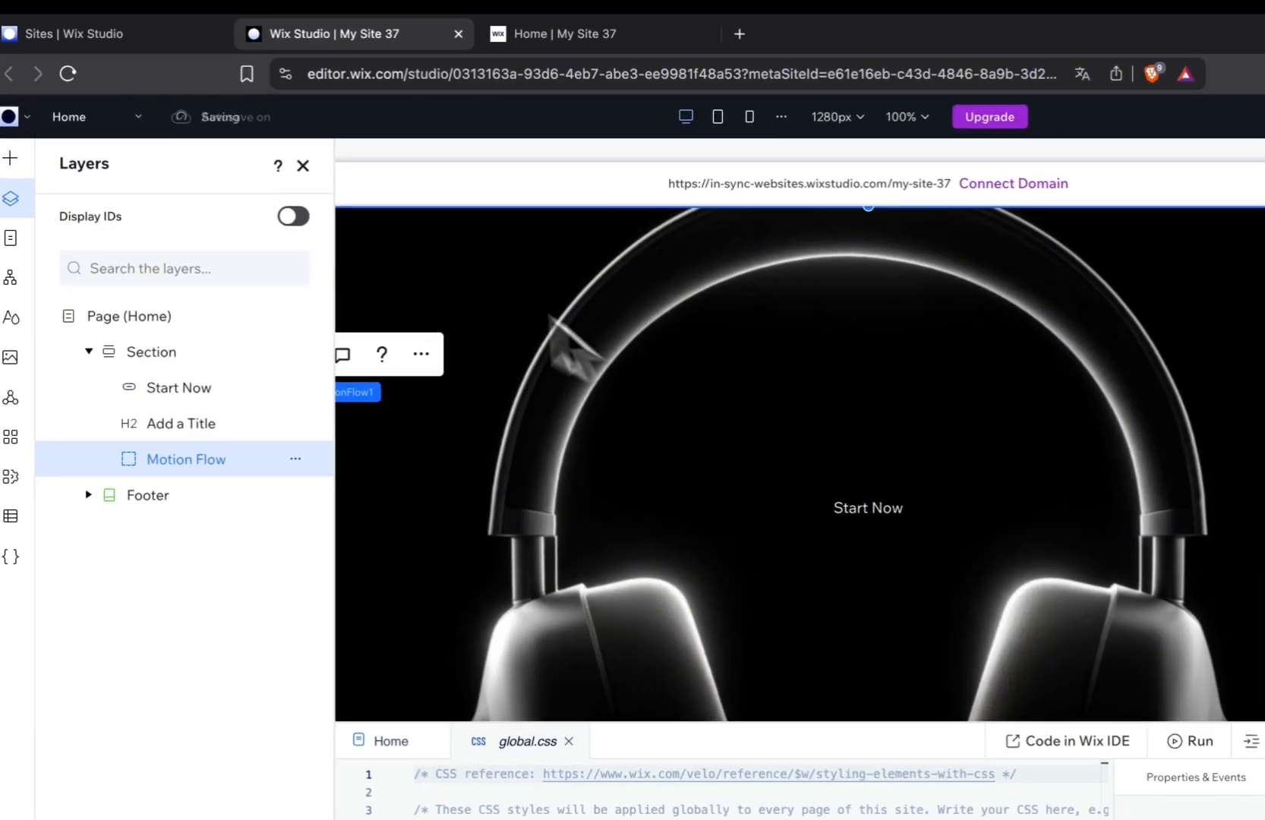
{"action": "left_click", "coordinate": [303, 165]}
{"action": "left_click", "coordinate": [649, 374]}
{"action": "left_click", "coordinate": [662, 324]}
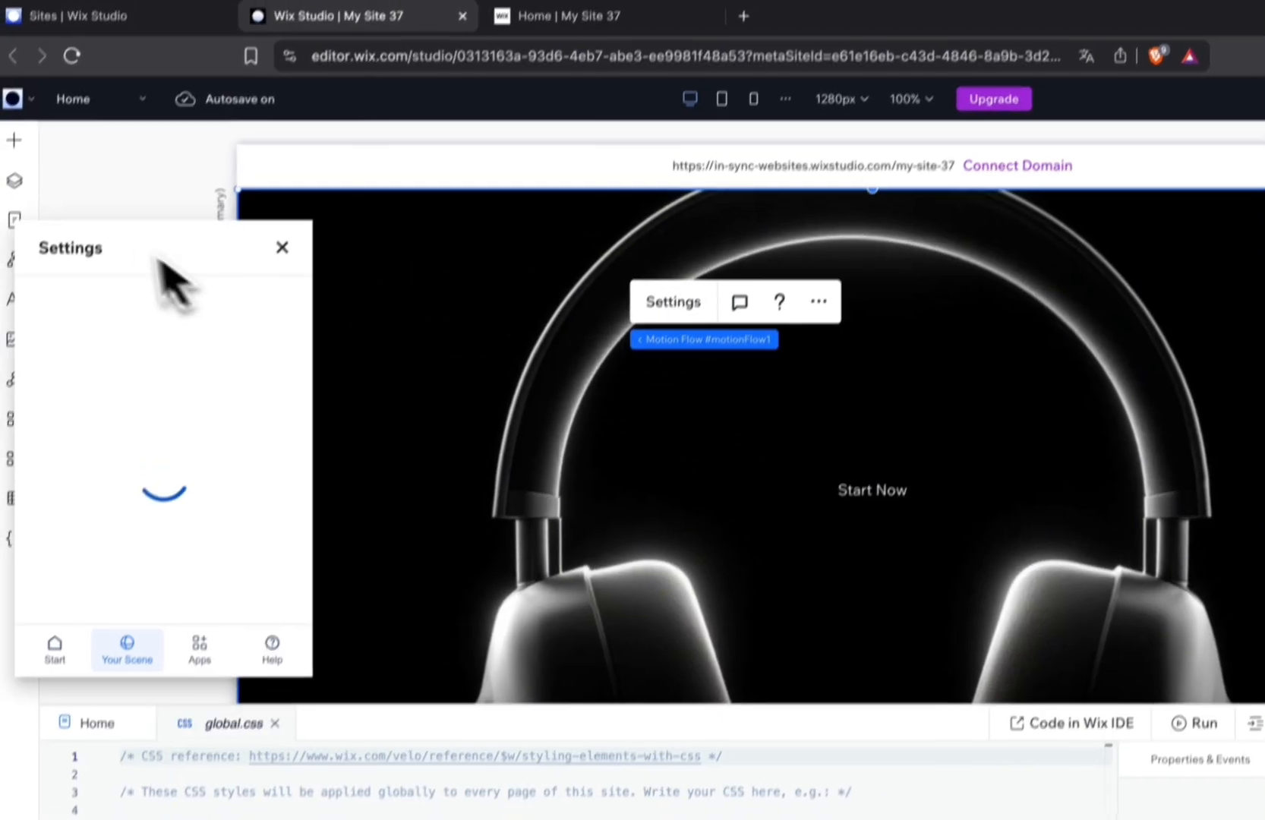
{"action": "left_click_drag", "start_coordinate": [110, 249], "coordinate": [295, 240]}
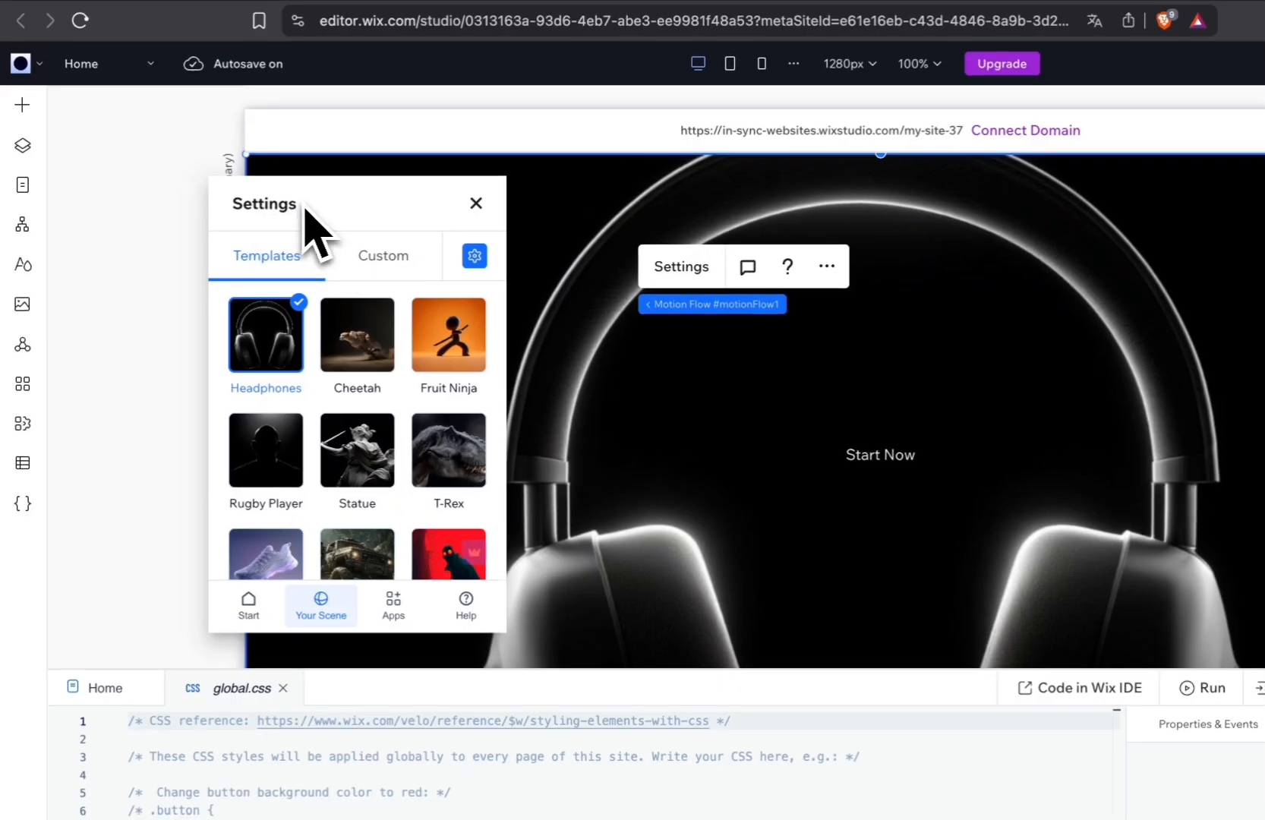
{"action": "scroll", "coordinate": [390, 502], "scroll_direction": "down", "scroll_amount": 5}
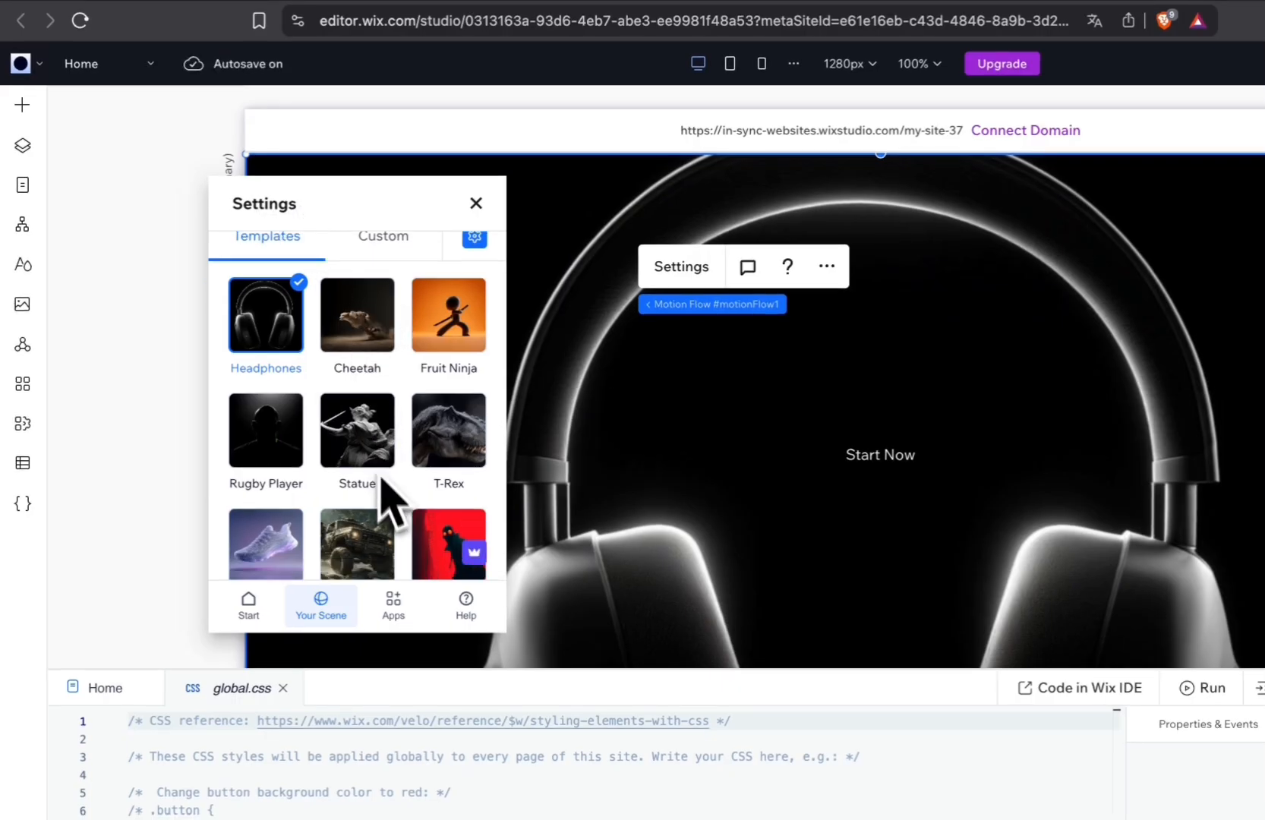
{"action": "scroll", "coordinate": [393, 517], "scroll_direction": "up", "scroll_amount": 5}
Publish the site and check the Motion Flow headphones scroll animation on the reloaded live page.
{"action": "left_click", "coordinate": [1246, 125]}
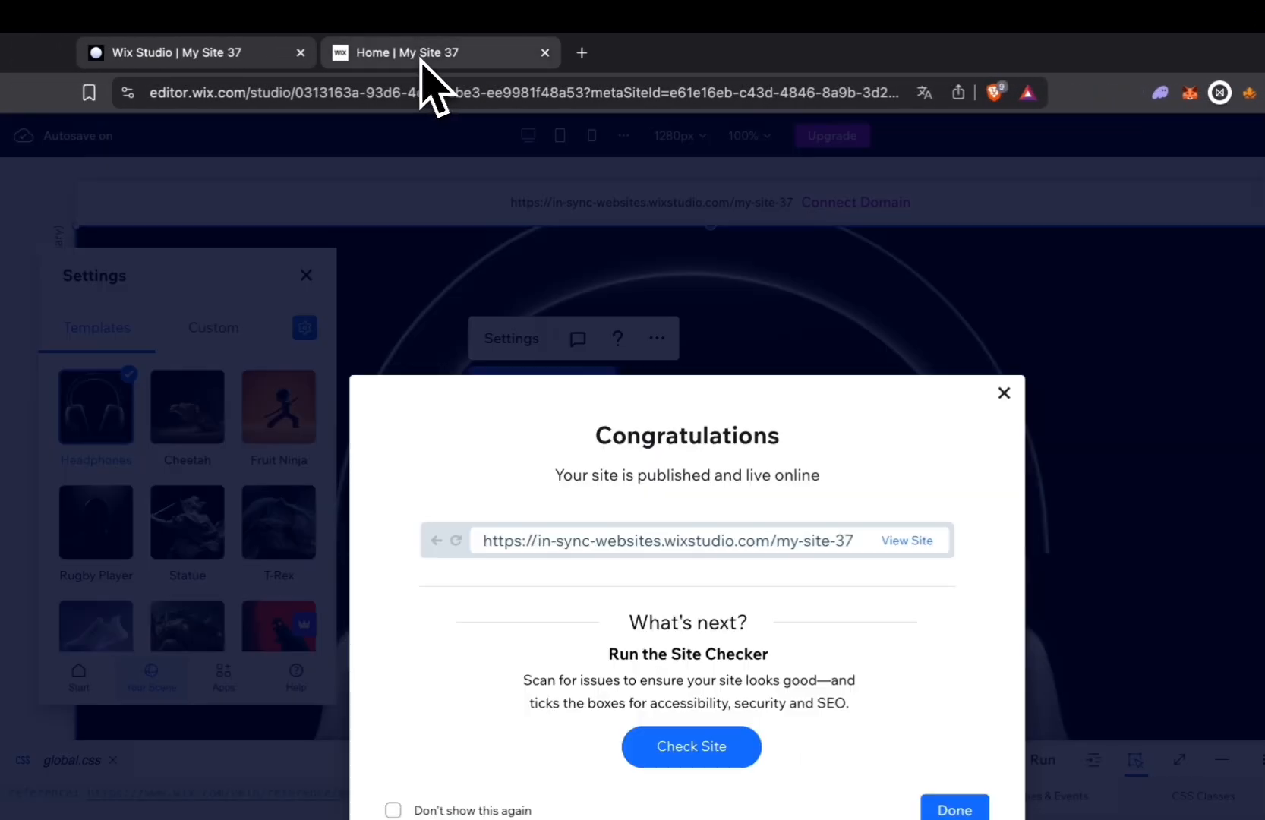
{"action": "left_click", "coordinate": [419, 59]}
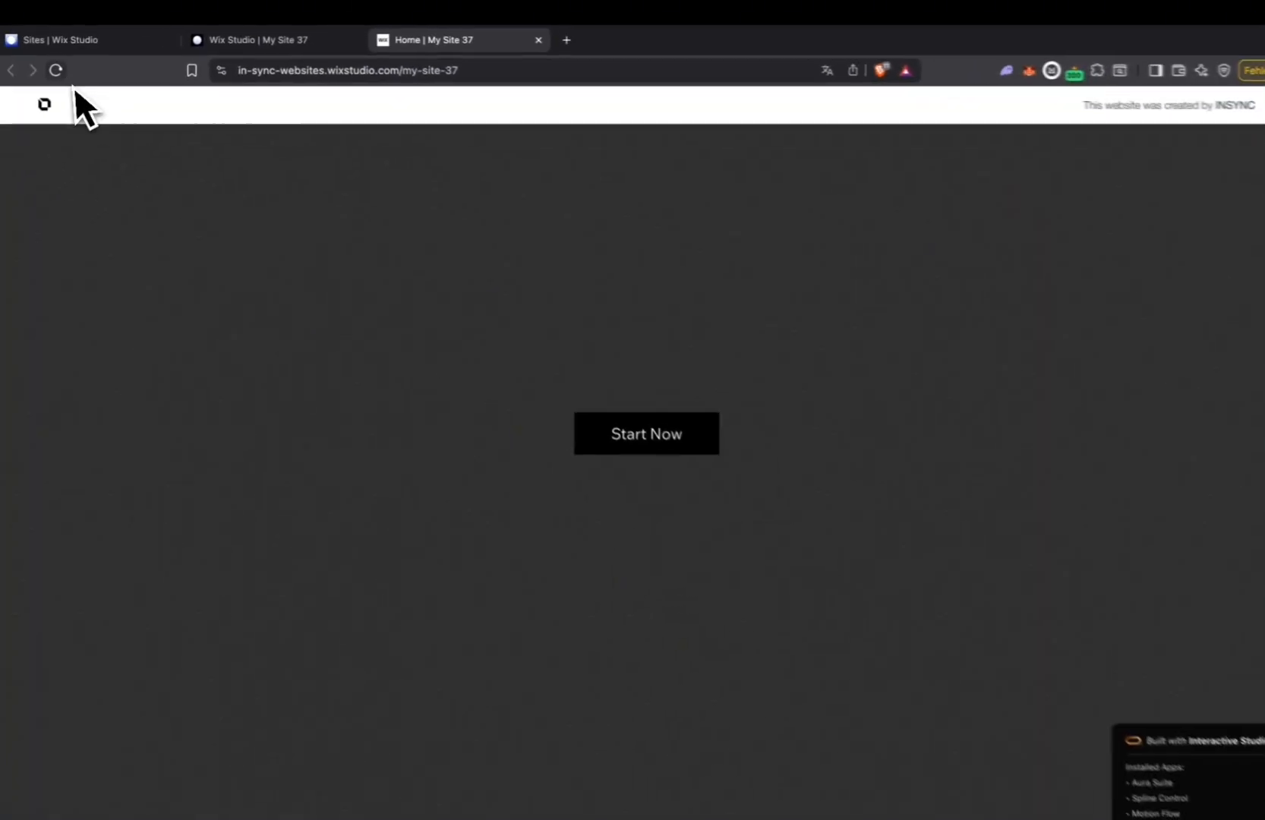
{"action": "left_click", "coordinate": [60, 68]}
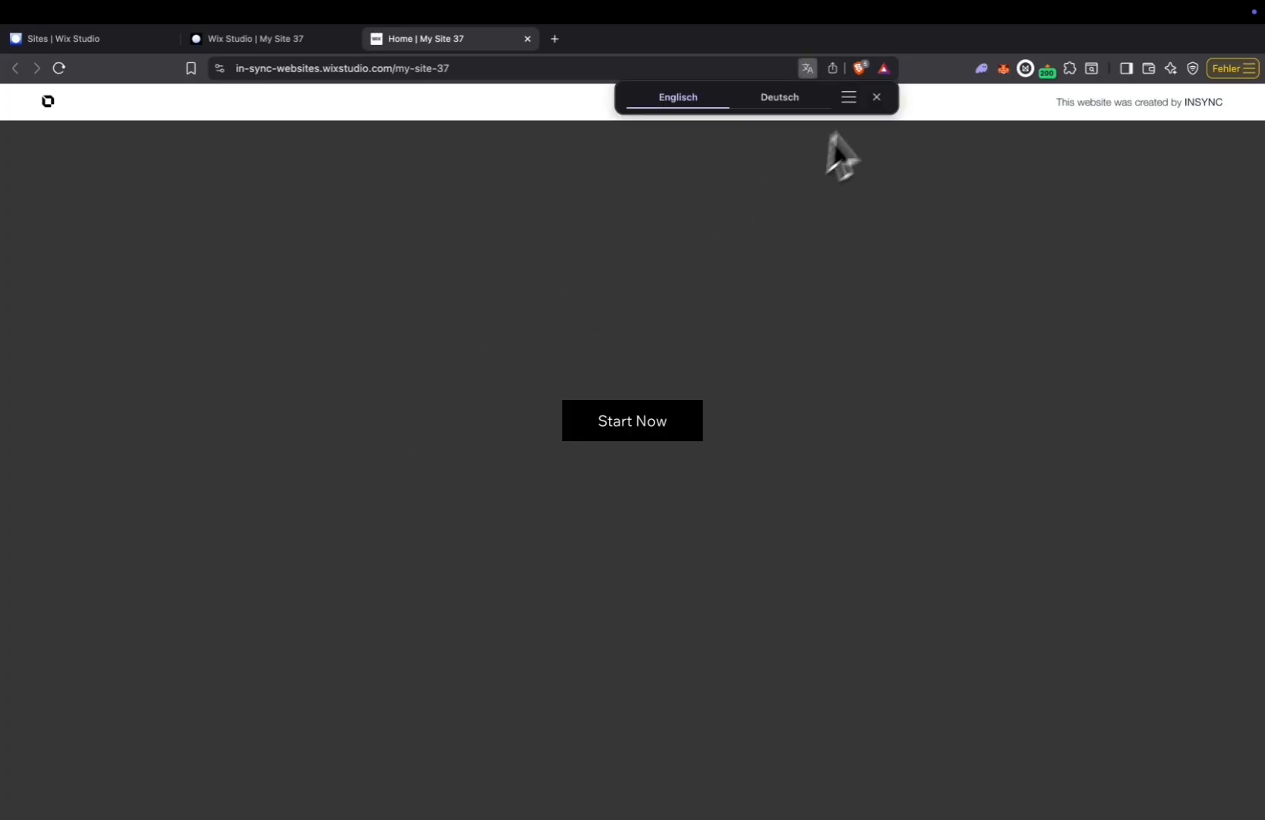
{"action": "left_click", "coordinate": [875, 95]}
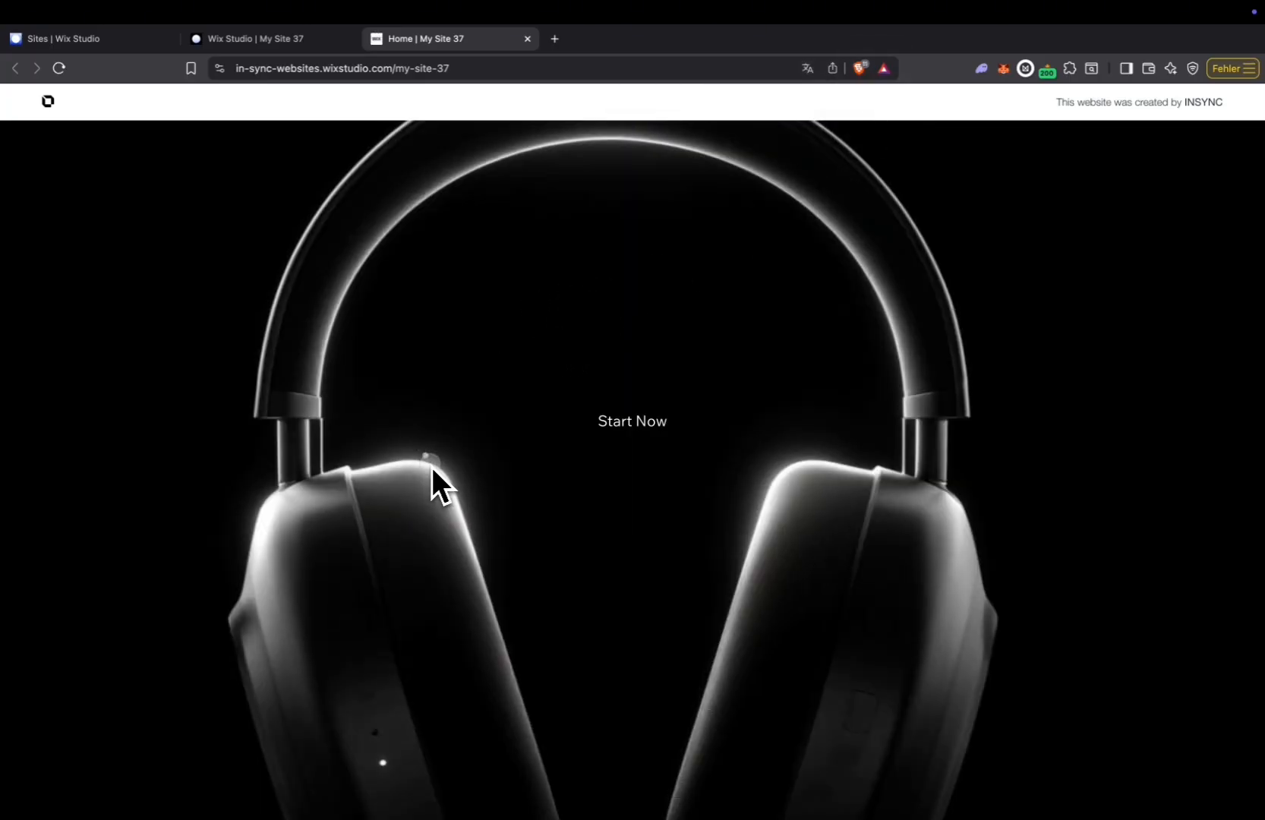
{"action": "left_click", "coordinate": [654, 418]}
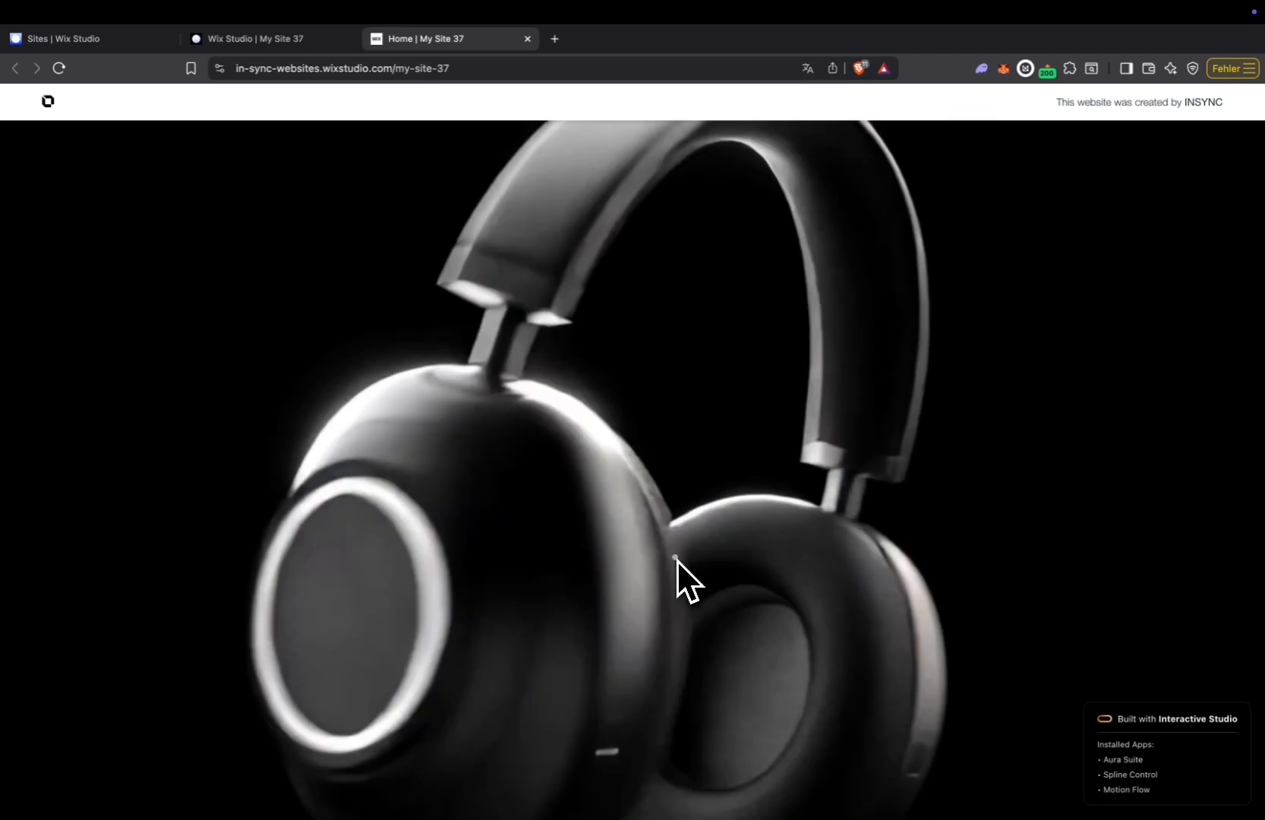
Change the Motion Flow template to Cheetah and publish the site.
{"action": "left_click", "coordinate": [290, 42]}
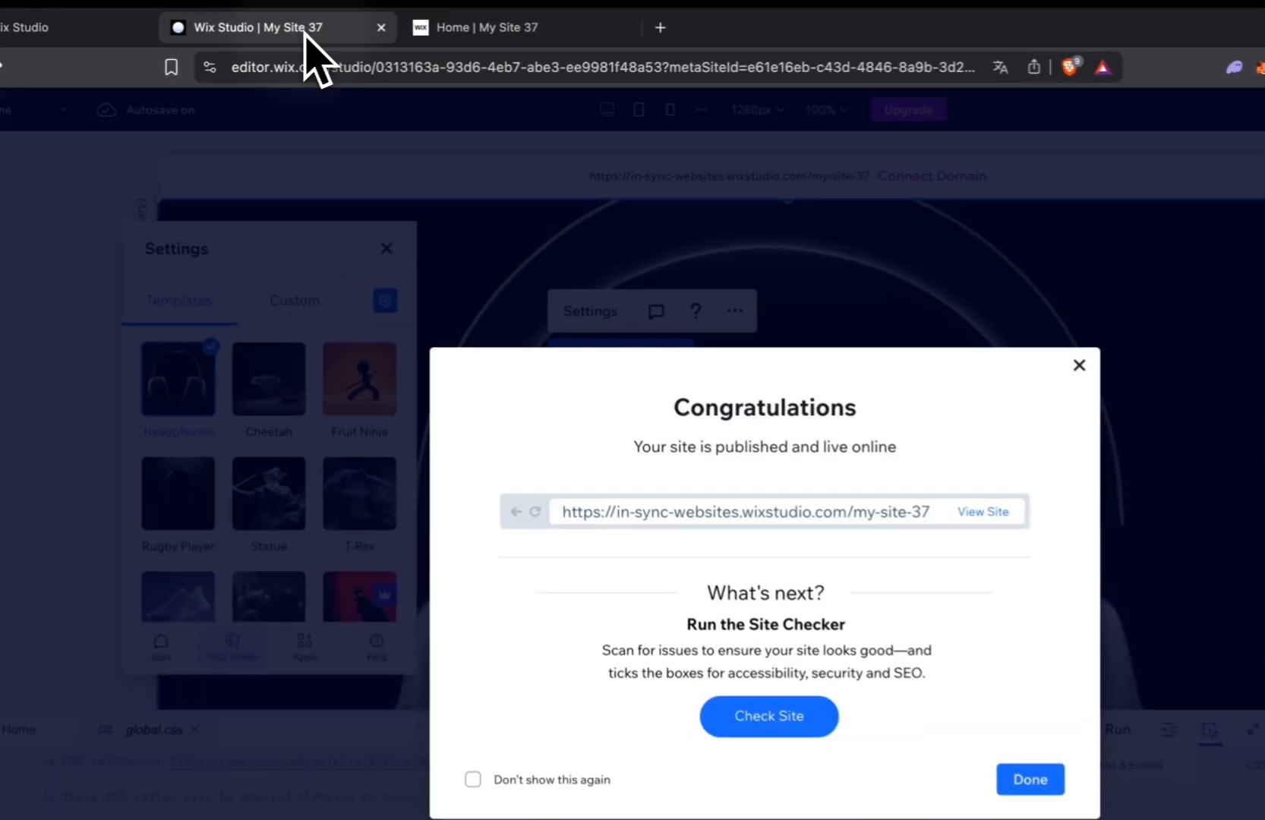
{"action": "left_click", "coordinate": [268, 319]}
{"action": "left_click", "coordinate": [267, 389]}
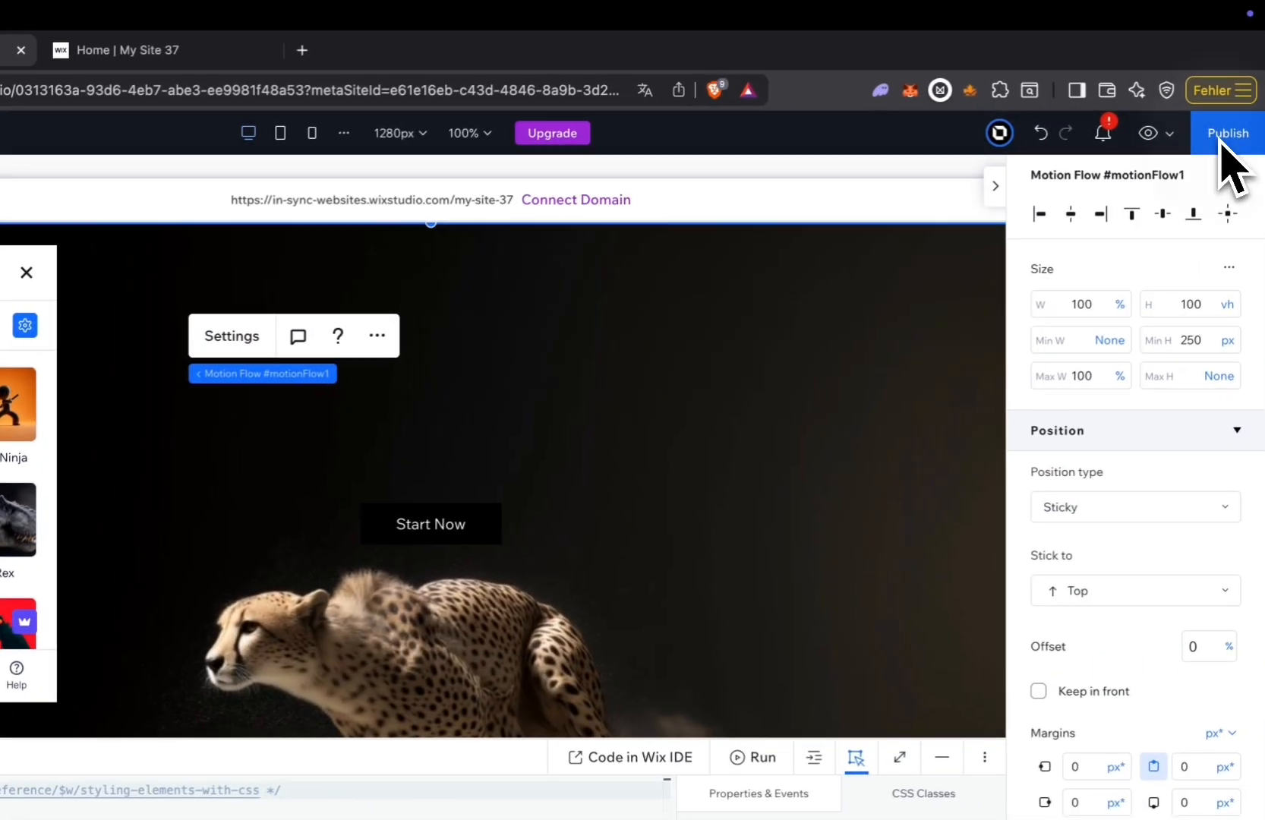
{"action": "left_click", "coordinate": [1220, 138]}
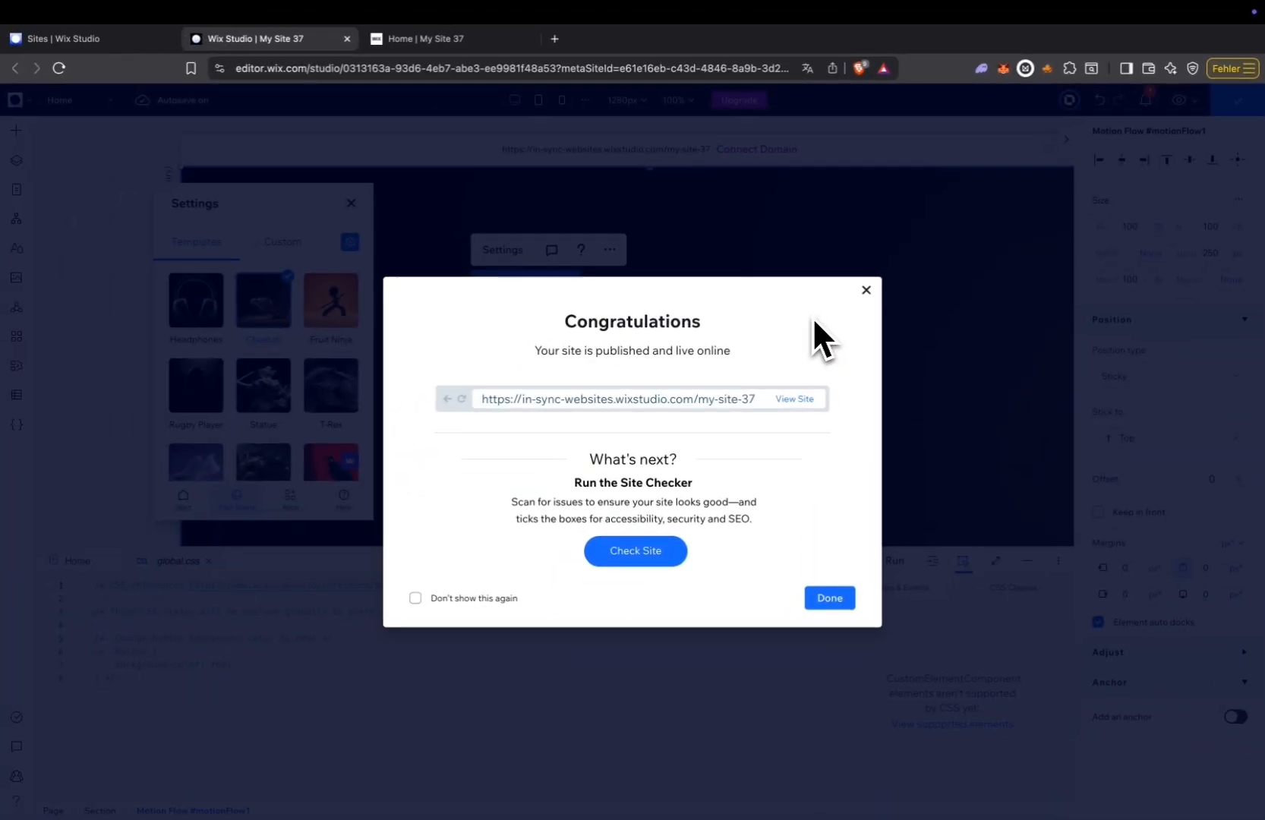
Reload the live page and examine the Cheetah scroll animation and title reveal along the whole section.
{"action": "left_click", "coordinate": [452, 44]}
{"action": "left_click", "coordinate": [58, 68]}
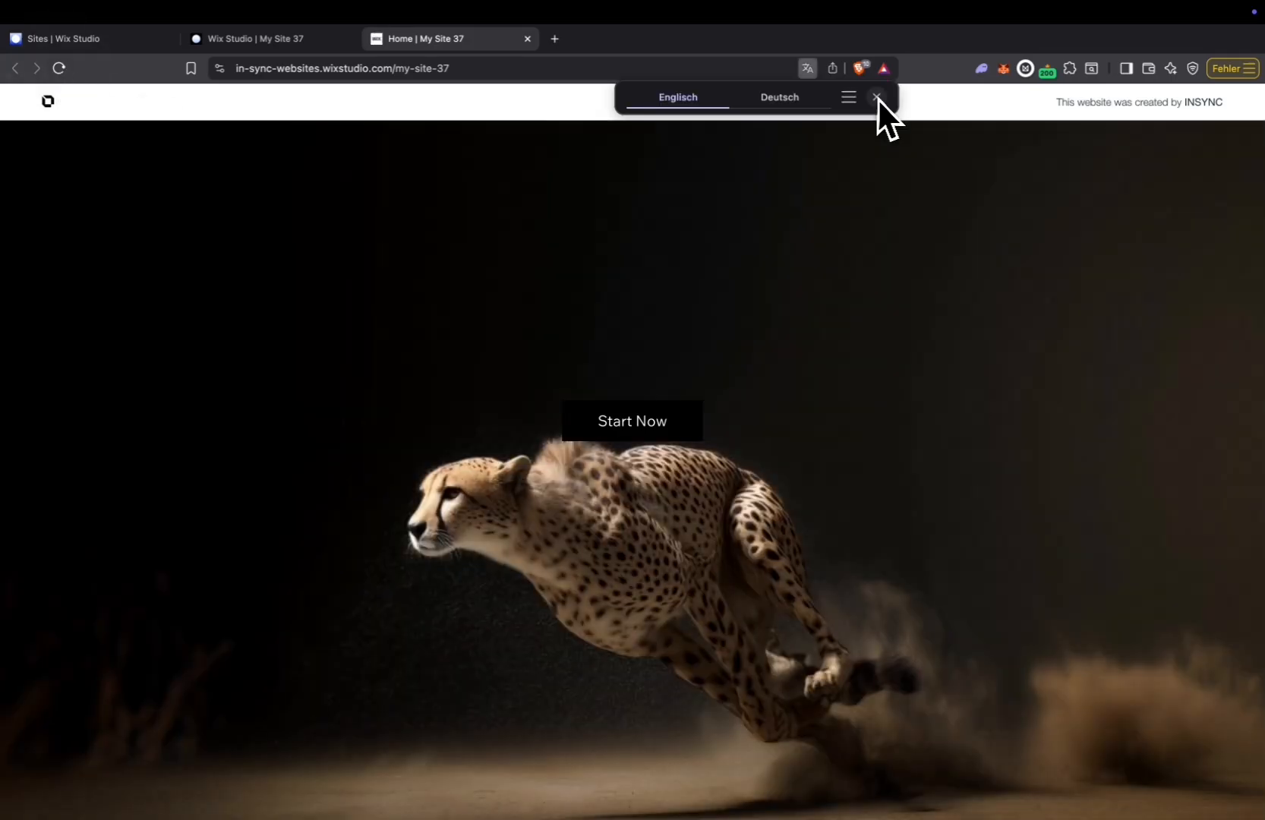
{"action": "left_click", "coordinate": [877, 98]}
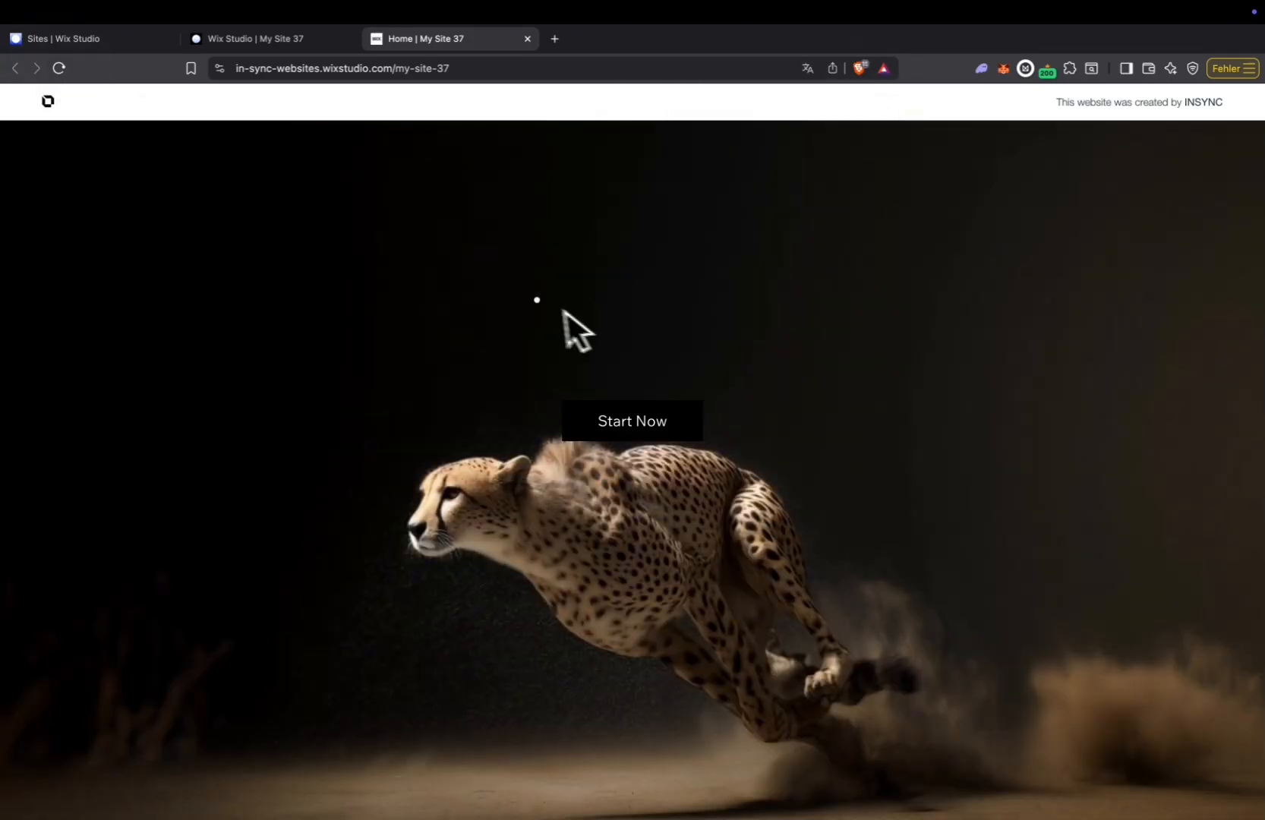
{"action": "scroll", "coordinate": [641, 515], "scroll_direction": "down", "scroll_amount": 5}
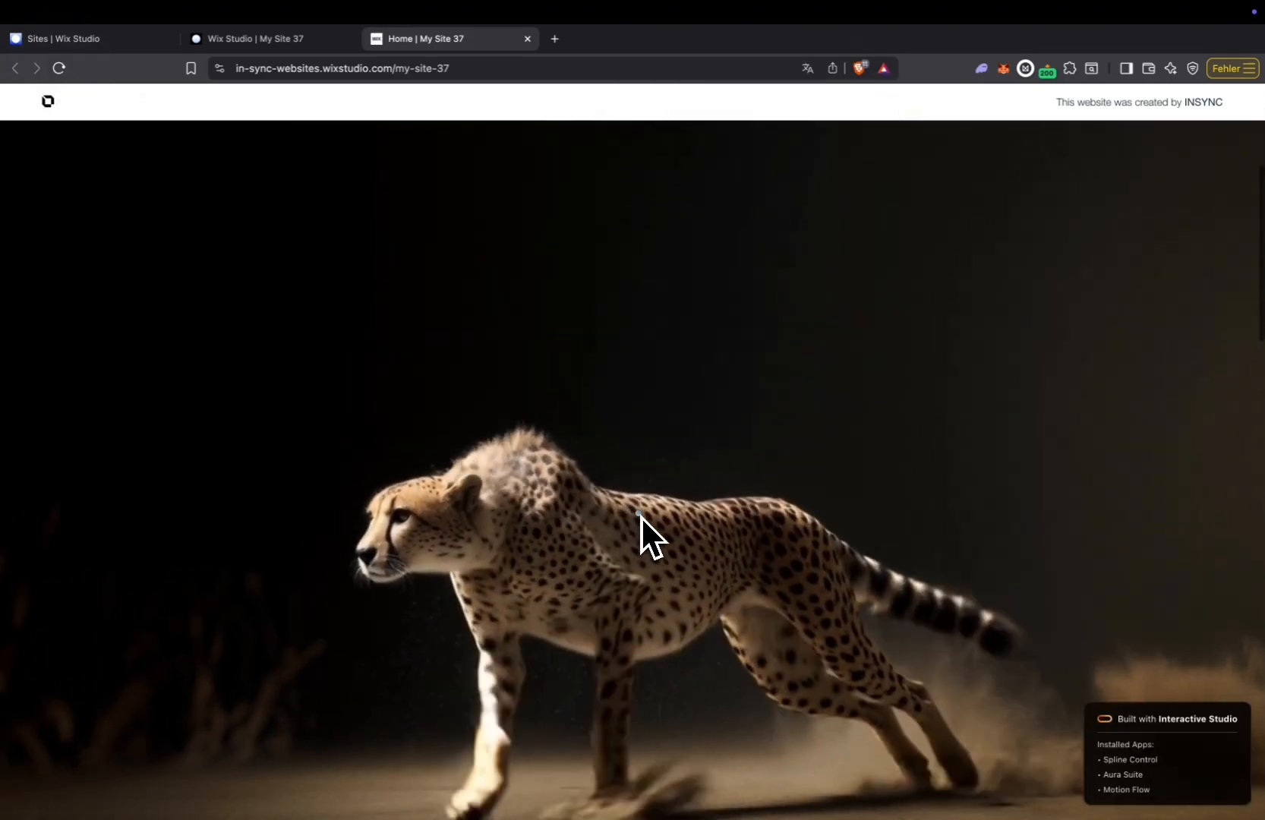
{"action": "scroll", "coordinate": [640, 515], "scroll_direction": "down", "scroll_amount": 10}
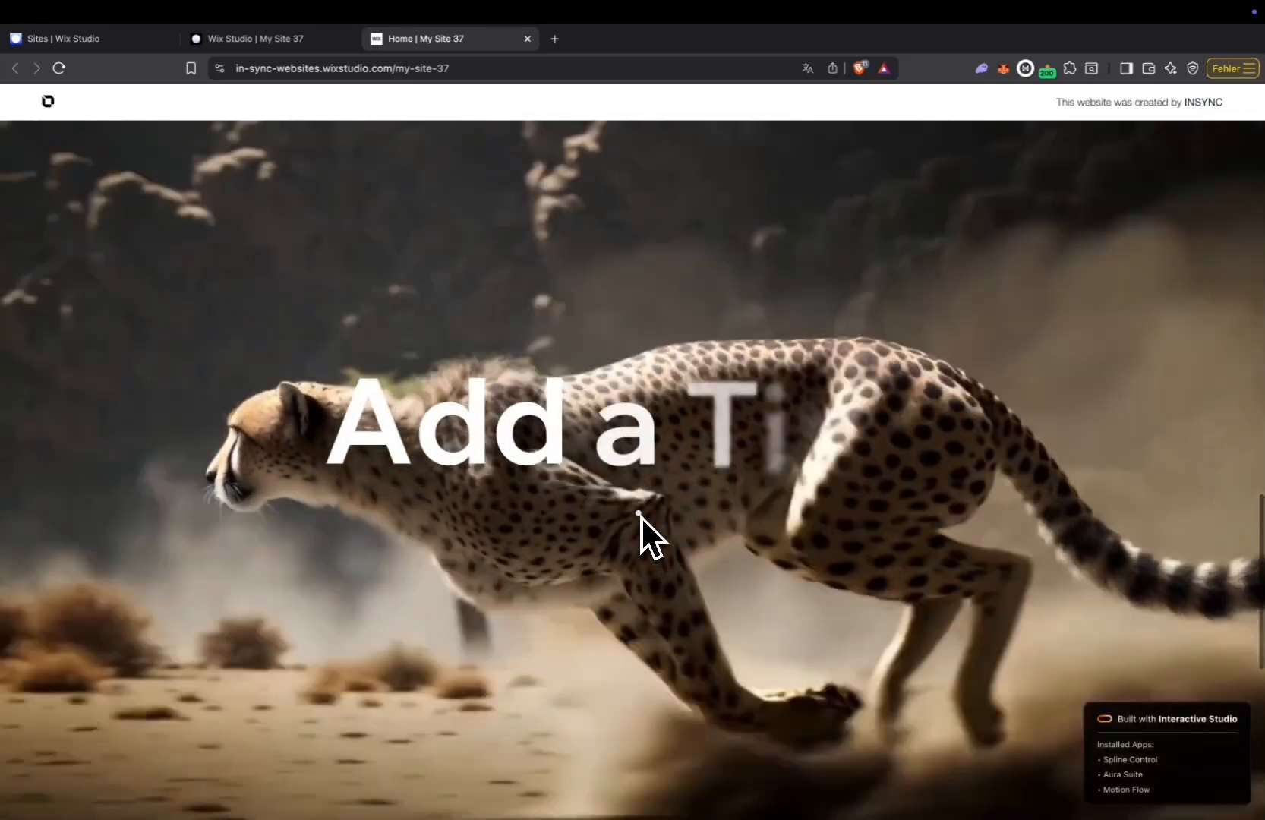
{"action": "scroll", "coordinate": [640, 515], "scroll_direction": "down", "scroll_amount": 10}
{"action": "scroll", "coordinate": [640, 516], "scroll_direction": "up", "scroll_amount": 5}
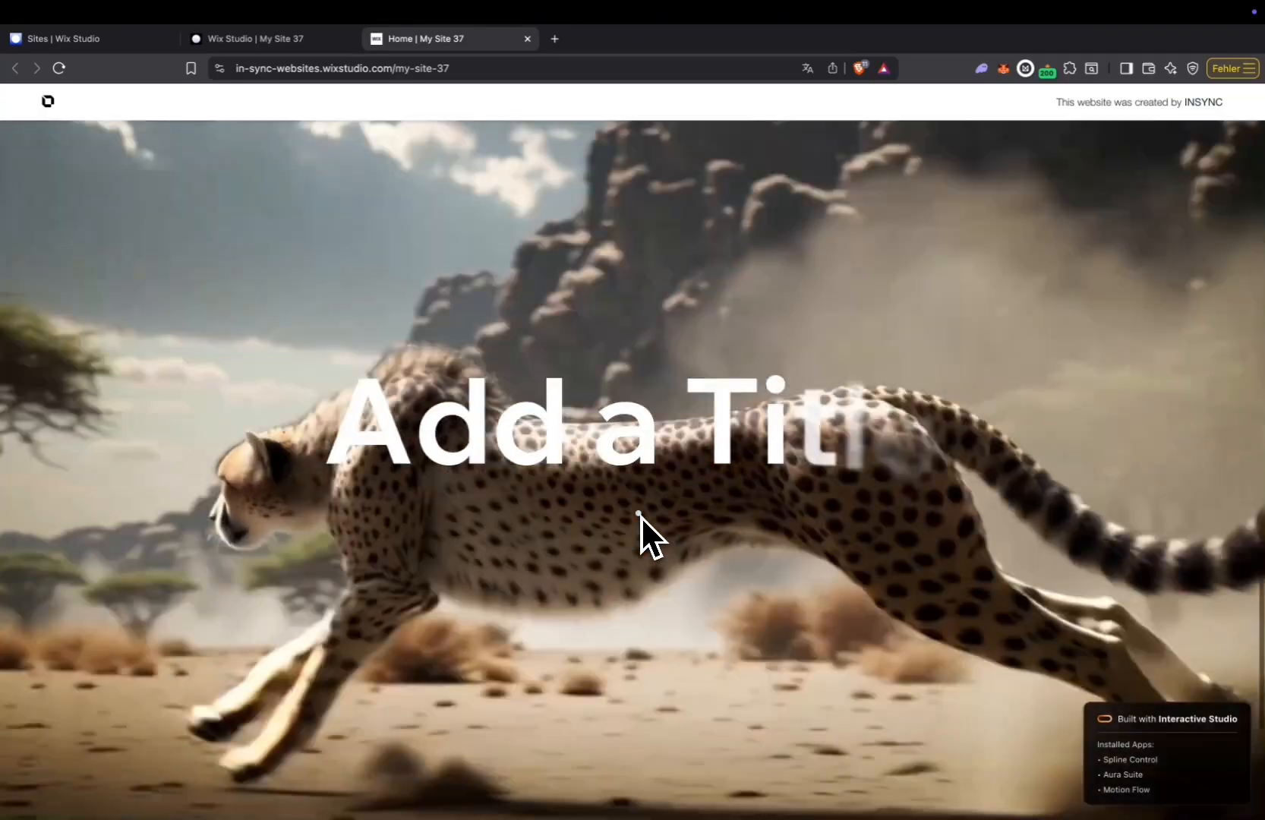
{"action": "scroll", "coordinate": [640, 516], "scroll_direction": "up", "scroll_amount": 15}
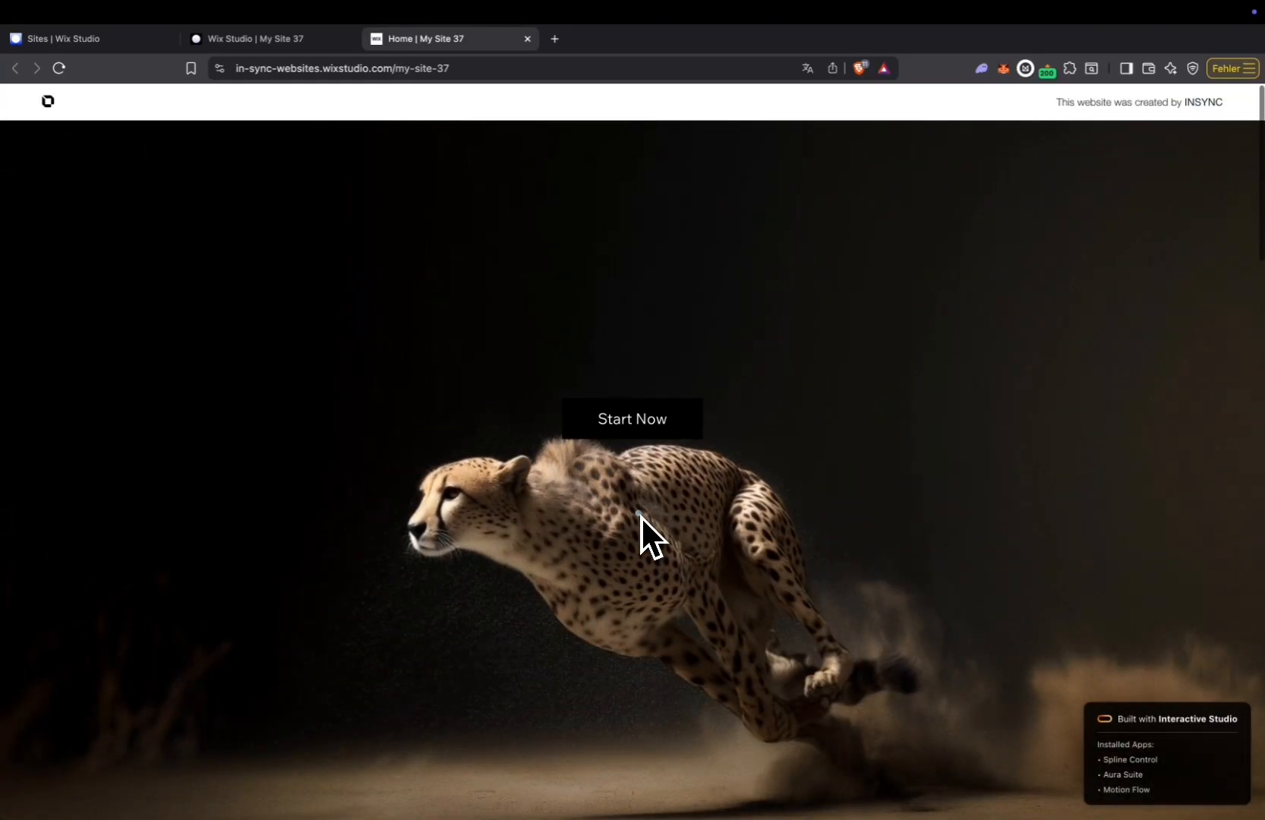
{"action": "scroll", "coordinate": [640, 515], "scroll_direction": "down", "scroll_amount": 10}
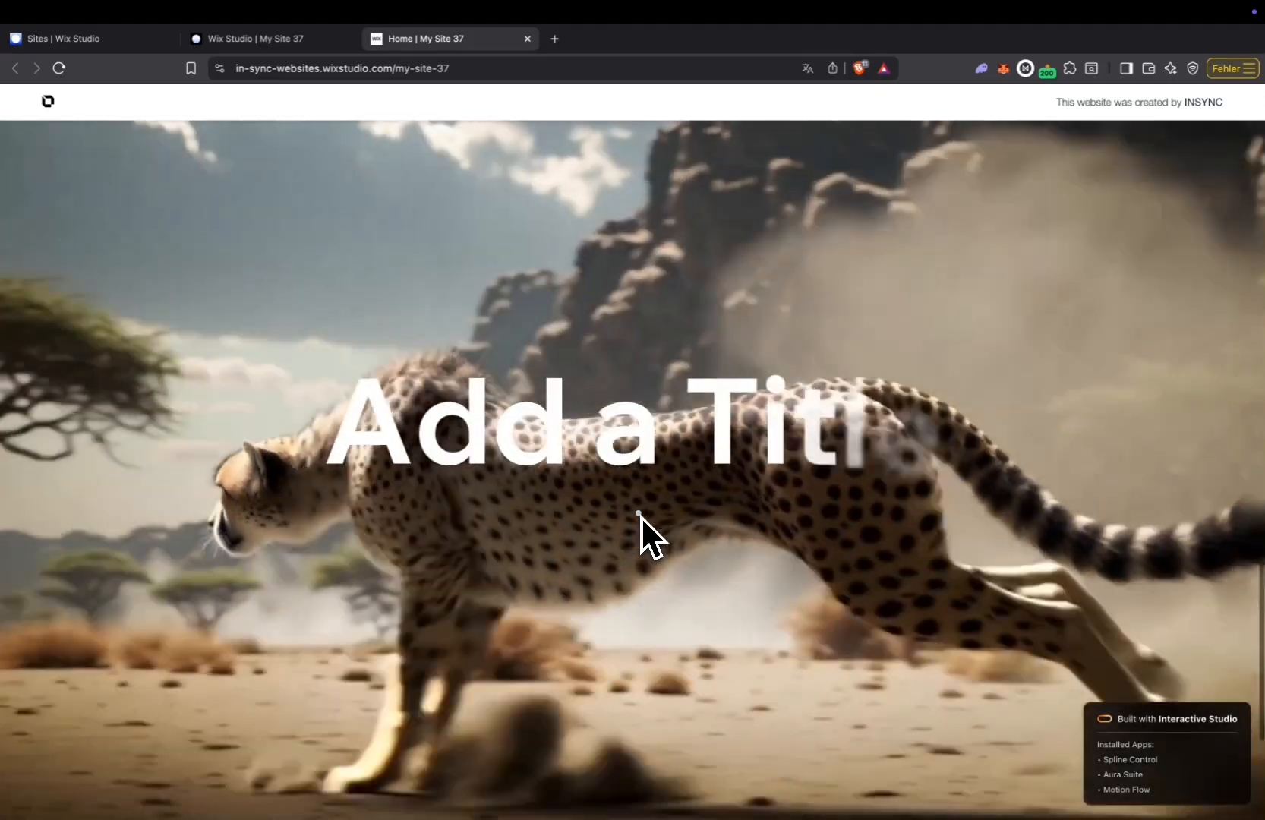
{"action": "scroll", "coordinate": [640, 515], "scroll_direction": "down", "scroll_amount": 5}
{"action": "scroll", "coordinate": [640, 516], "scroll_direction": "up", "scroll_amount": 10}
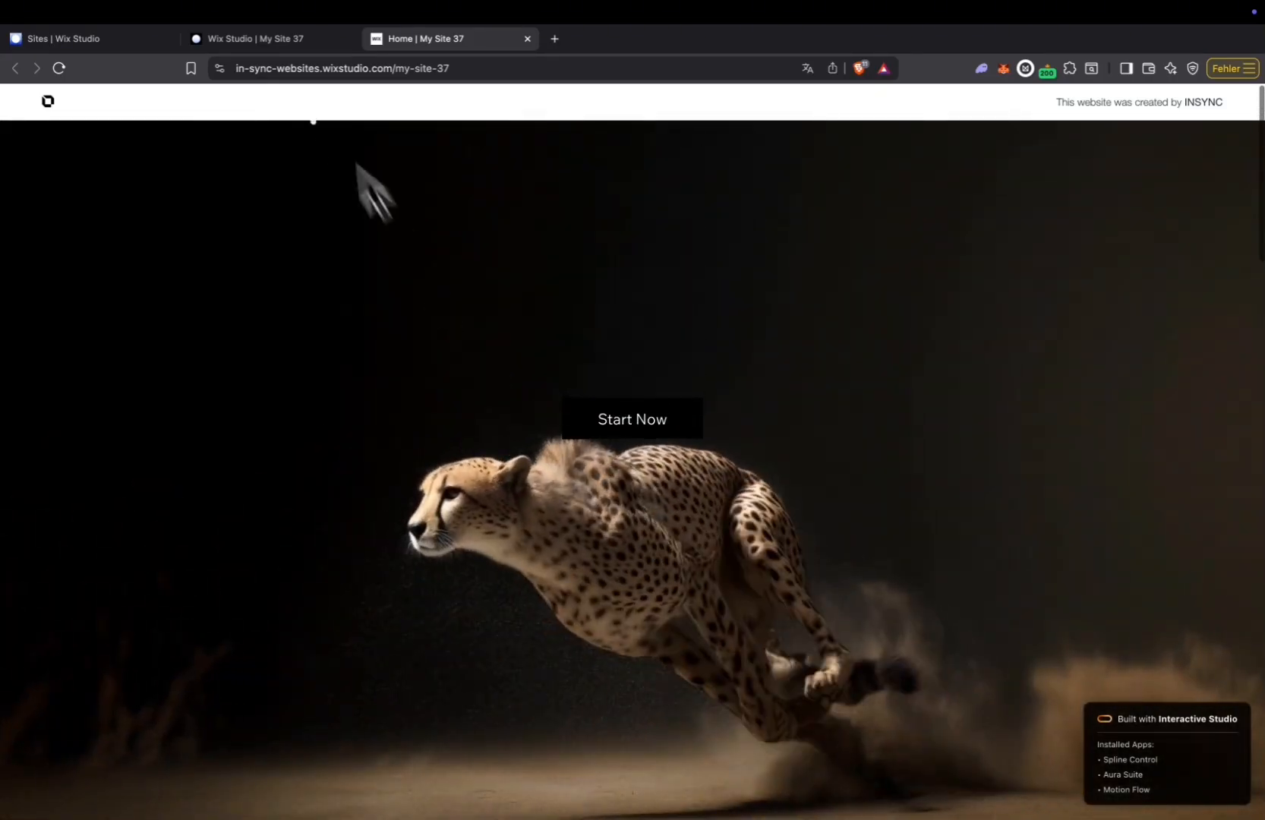
Upload the 5-second kling_20260117 helmet video from the Downloads folder as a custom Motion Flow sequence and finalize it.
{"action": "left_click", "coordinate": [351, 38]}
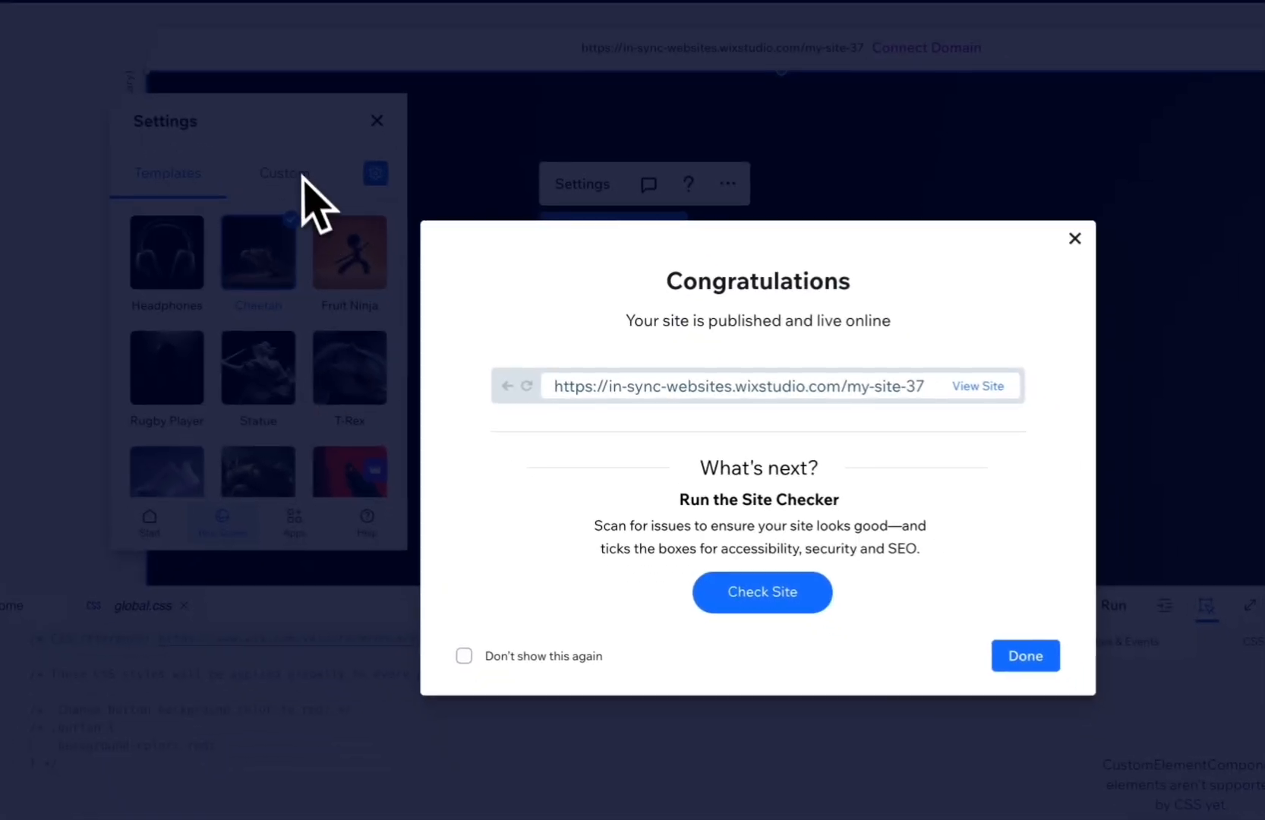
{"action": "left_click", "coordinate": [333, 213]}
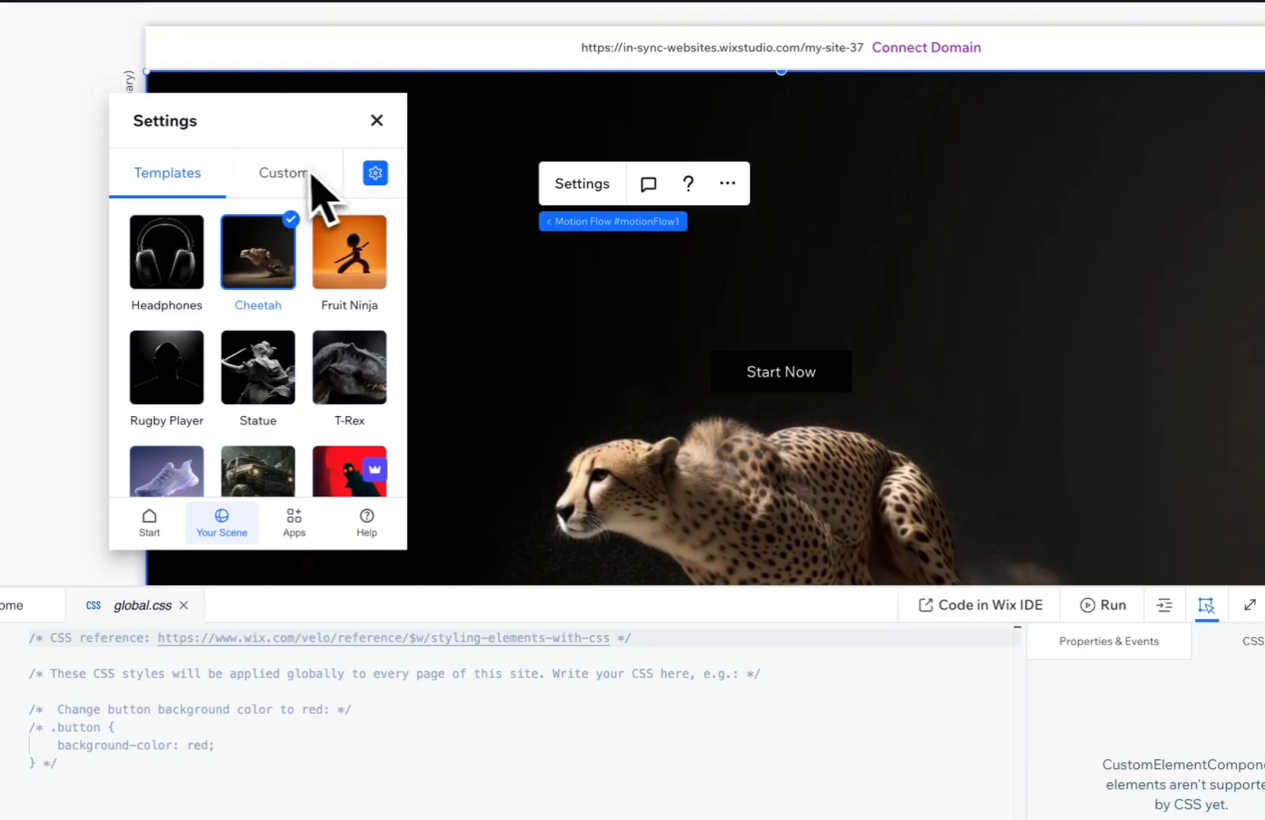
{"action": "left_click", "coordinate": [292, 182]}
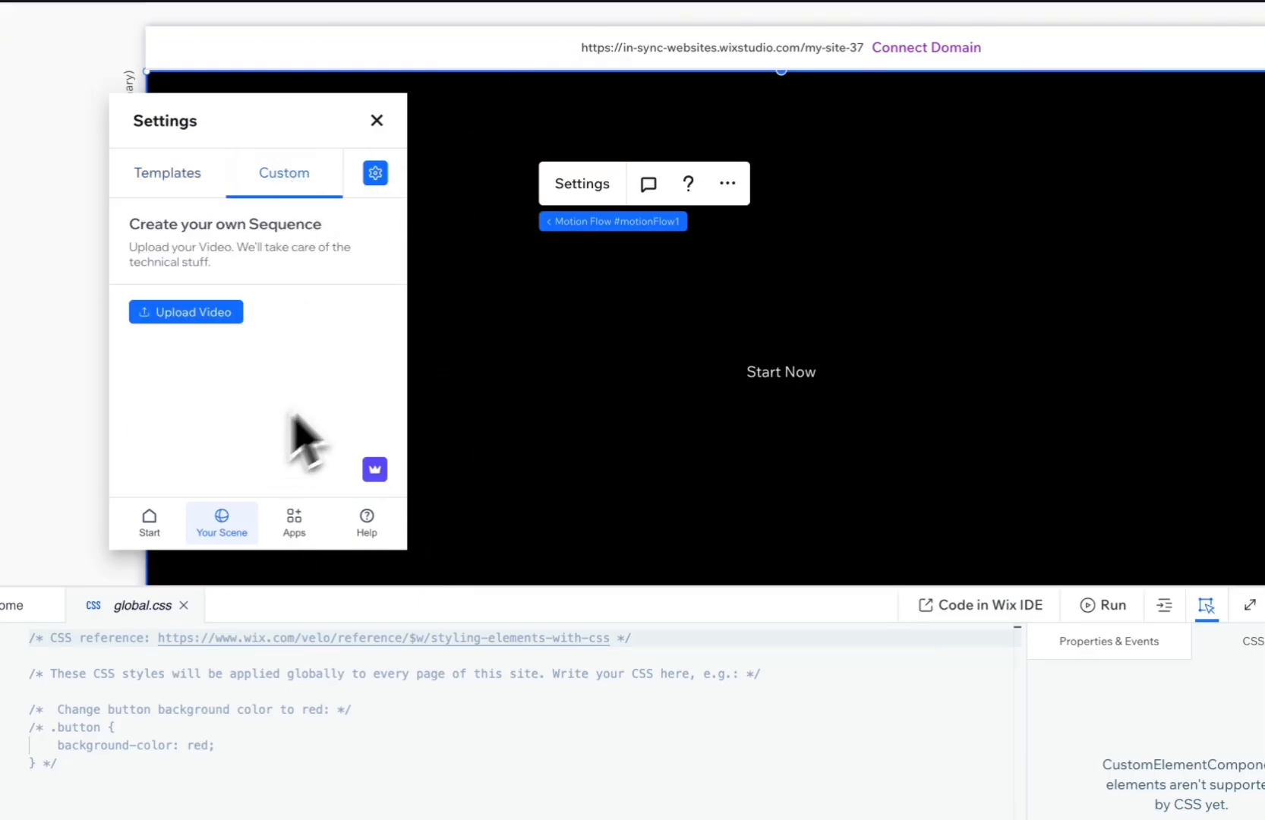
{"action": "left_click", "coordinate": [213, 315]}
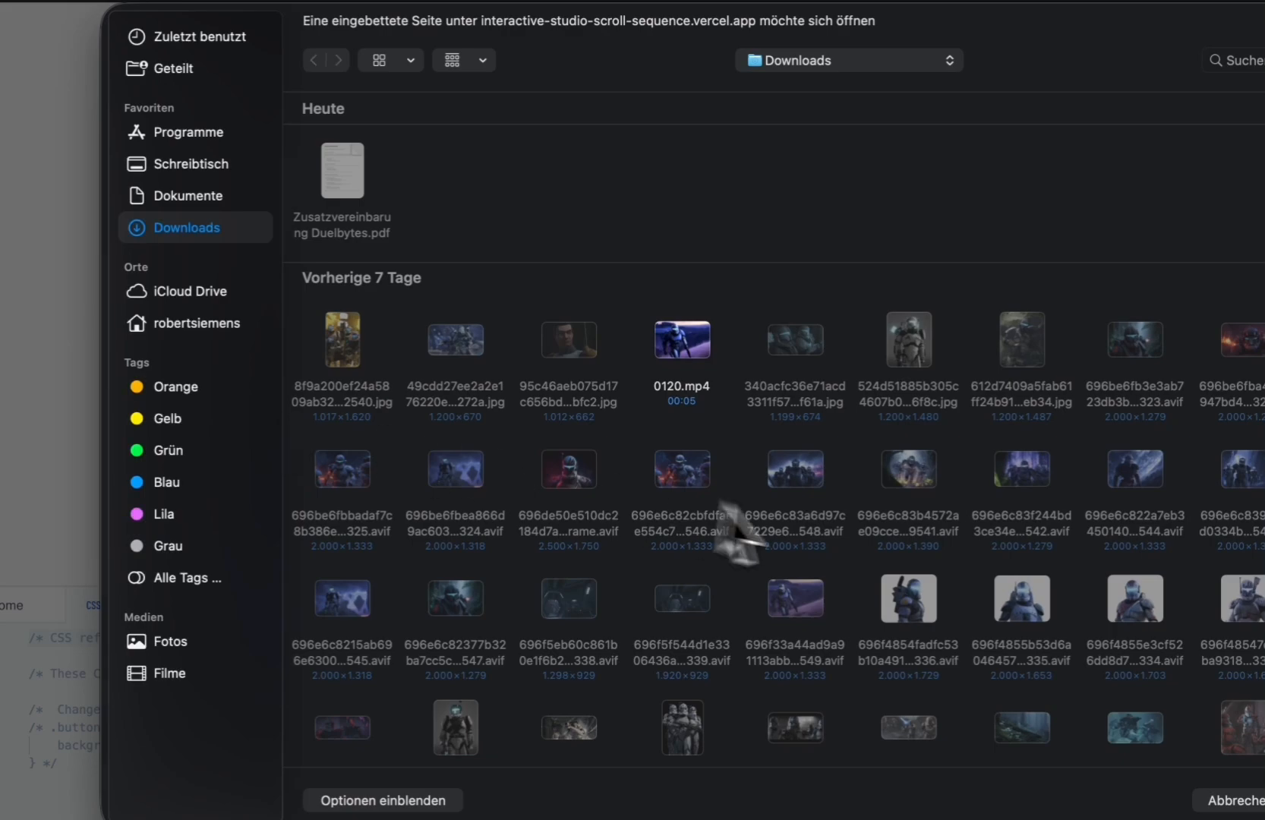
{"action": "scroll", "coordinate": [834, 527], "scroll_direction": "down", "scroll_amount": 3}
{"action": "scroll", "coordinate": [835, 532], "scroll_direction": "down", "scroll_amount": 10}
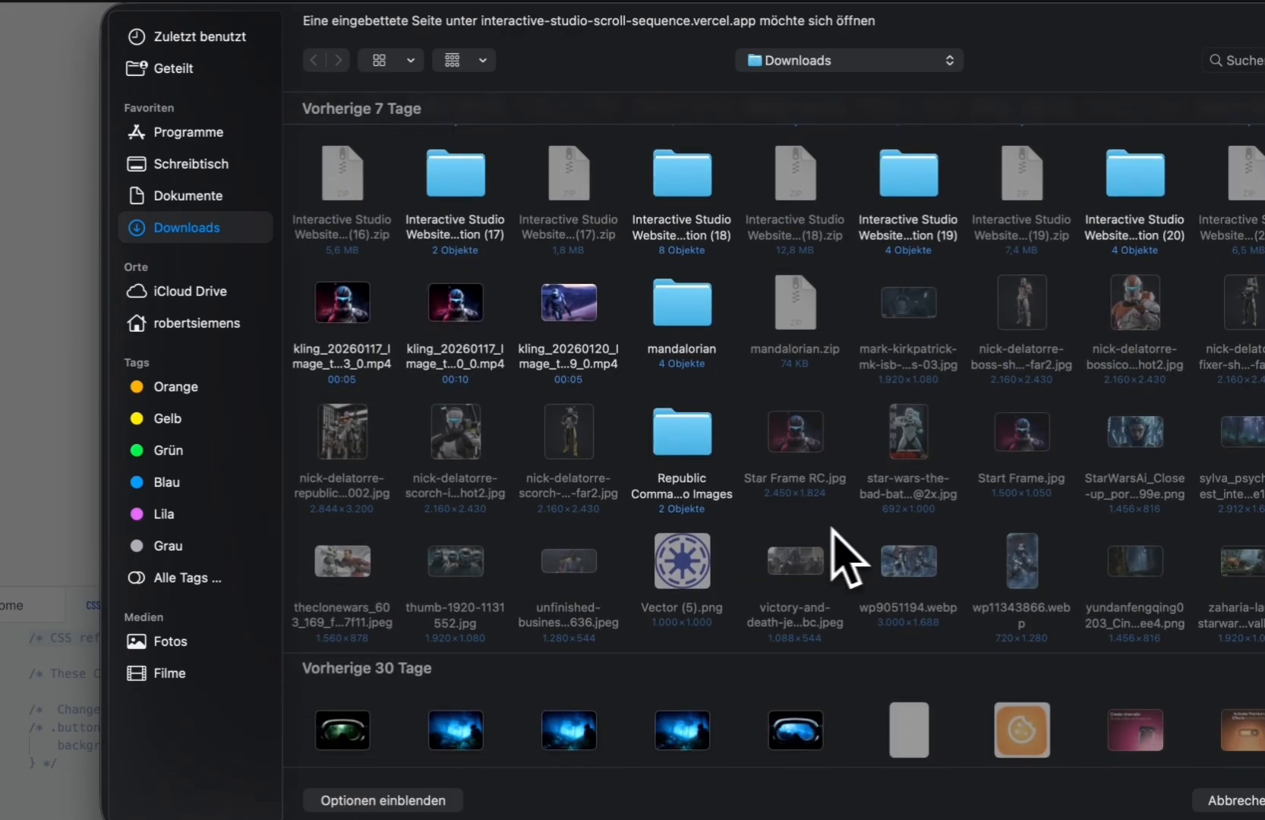
{"action": "double_click", "coordinate": [366, 305]}
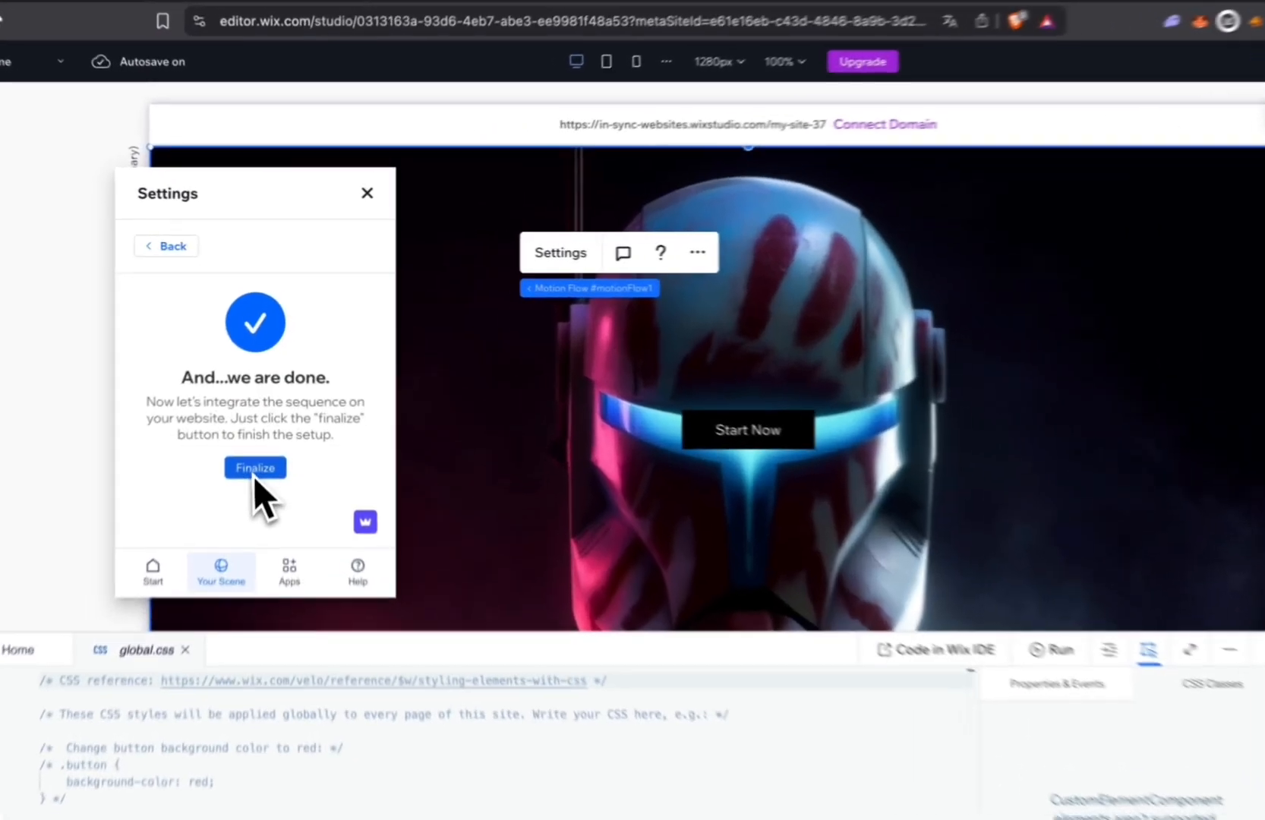
{"action": "left_click", "coordinate": [254, 470]}
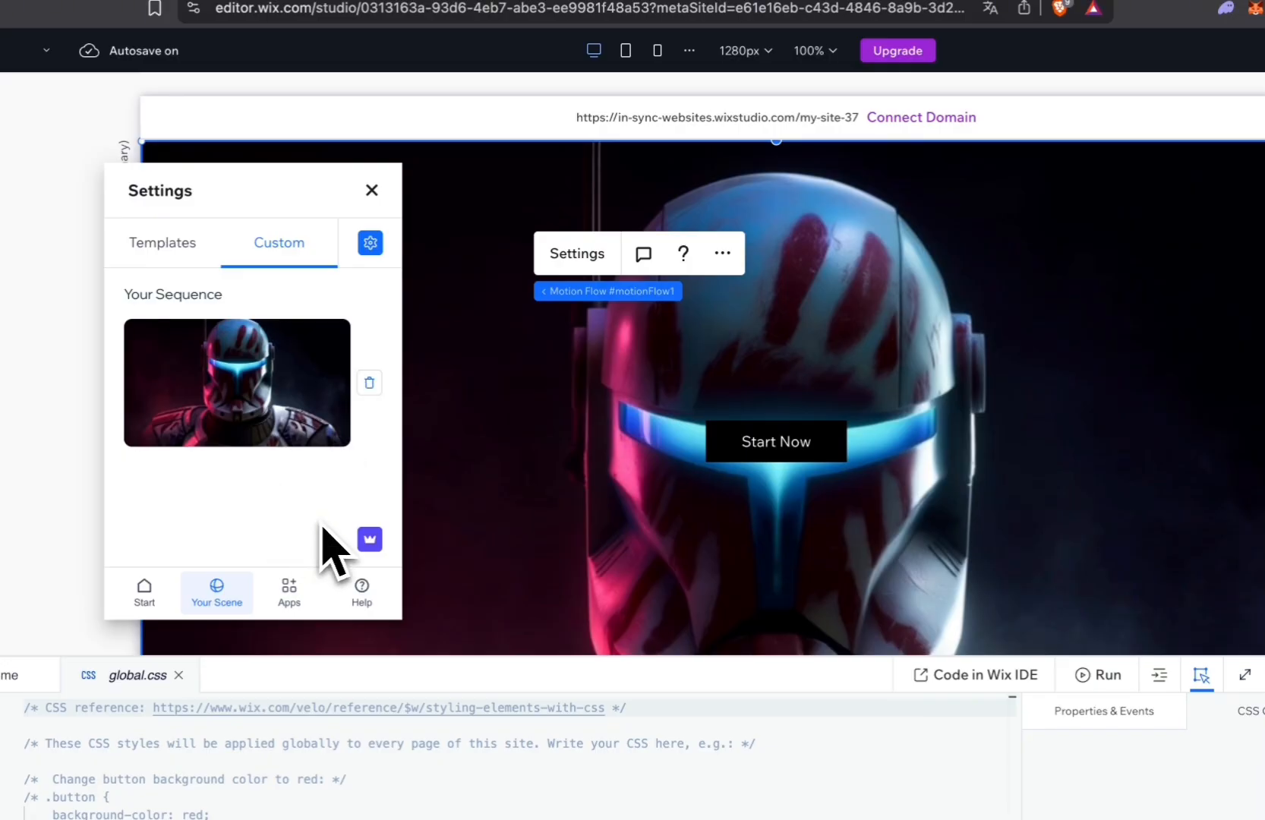
Publish the site with the custom sequence and check the scroll-driven helmet video on the reloaded live page.
{"action": "left_click", "coordinate": [372, 191]}
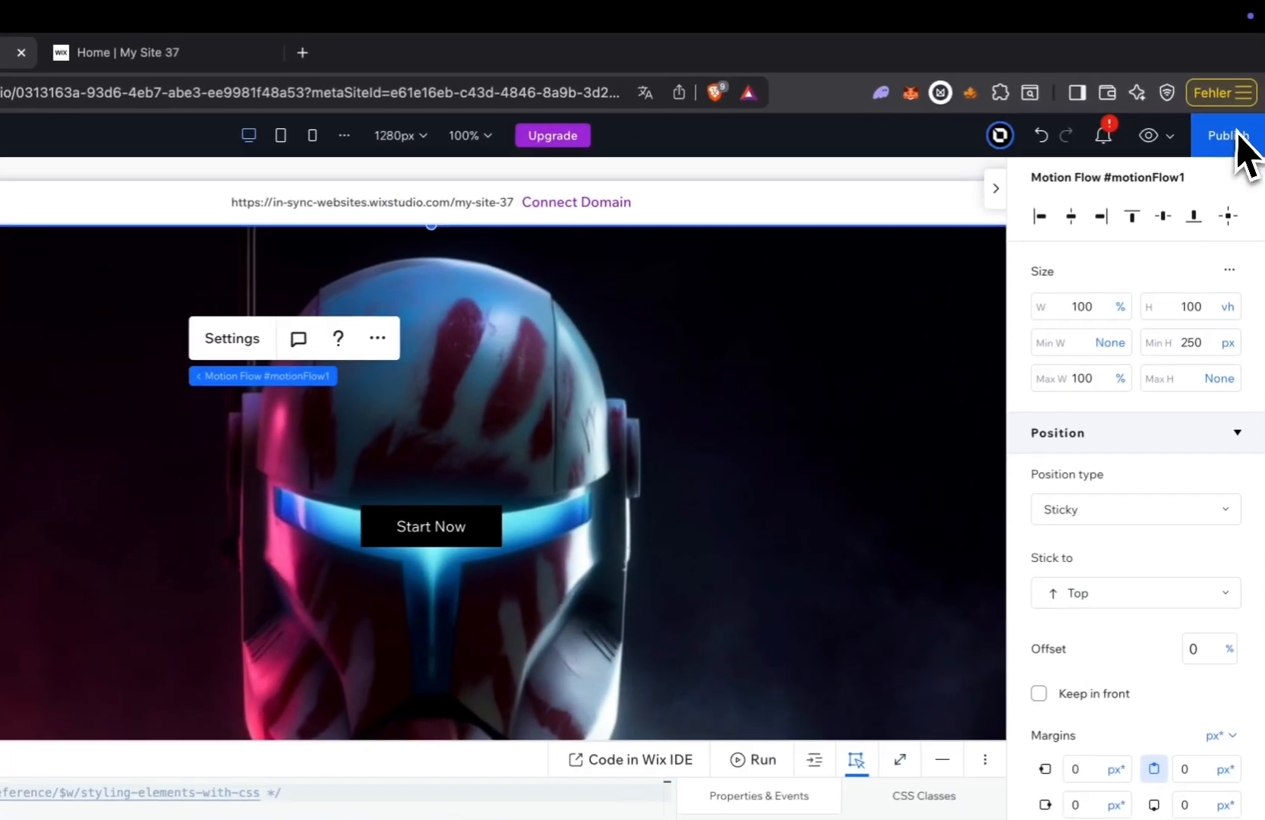
{"action": "left_click", "coordinate": [1236, 140]}
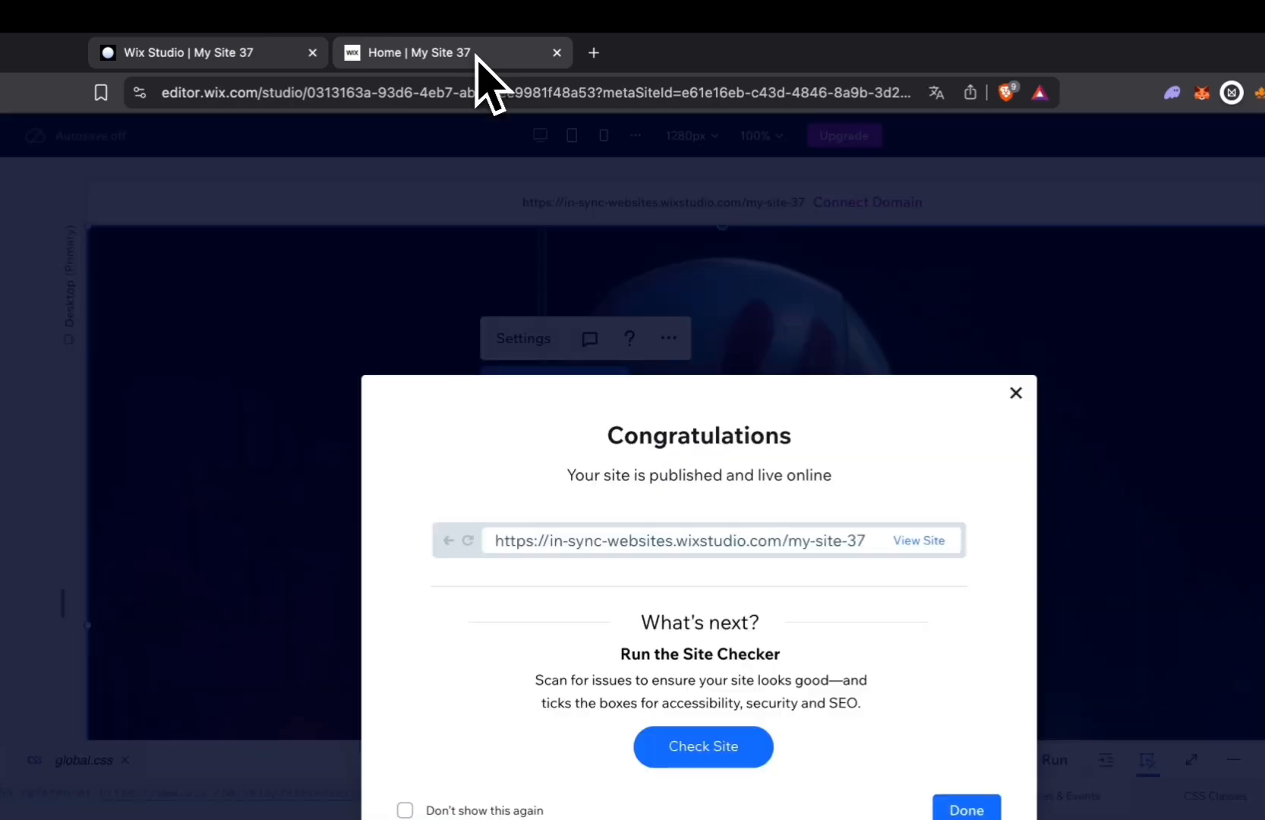
{"action": "left_click", "coordinate": [477, 56]}
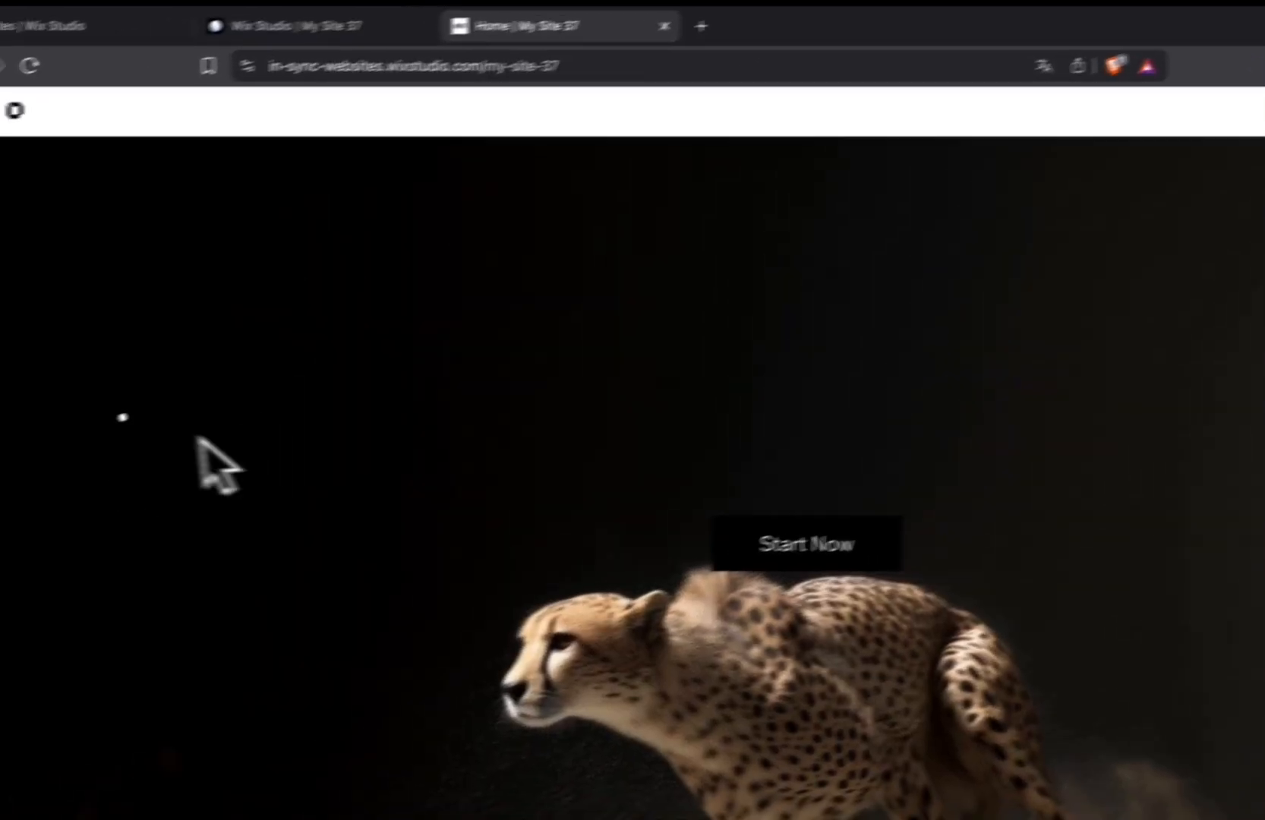
{"action": "left_click", "coordinate": [80, 53]}
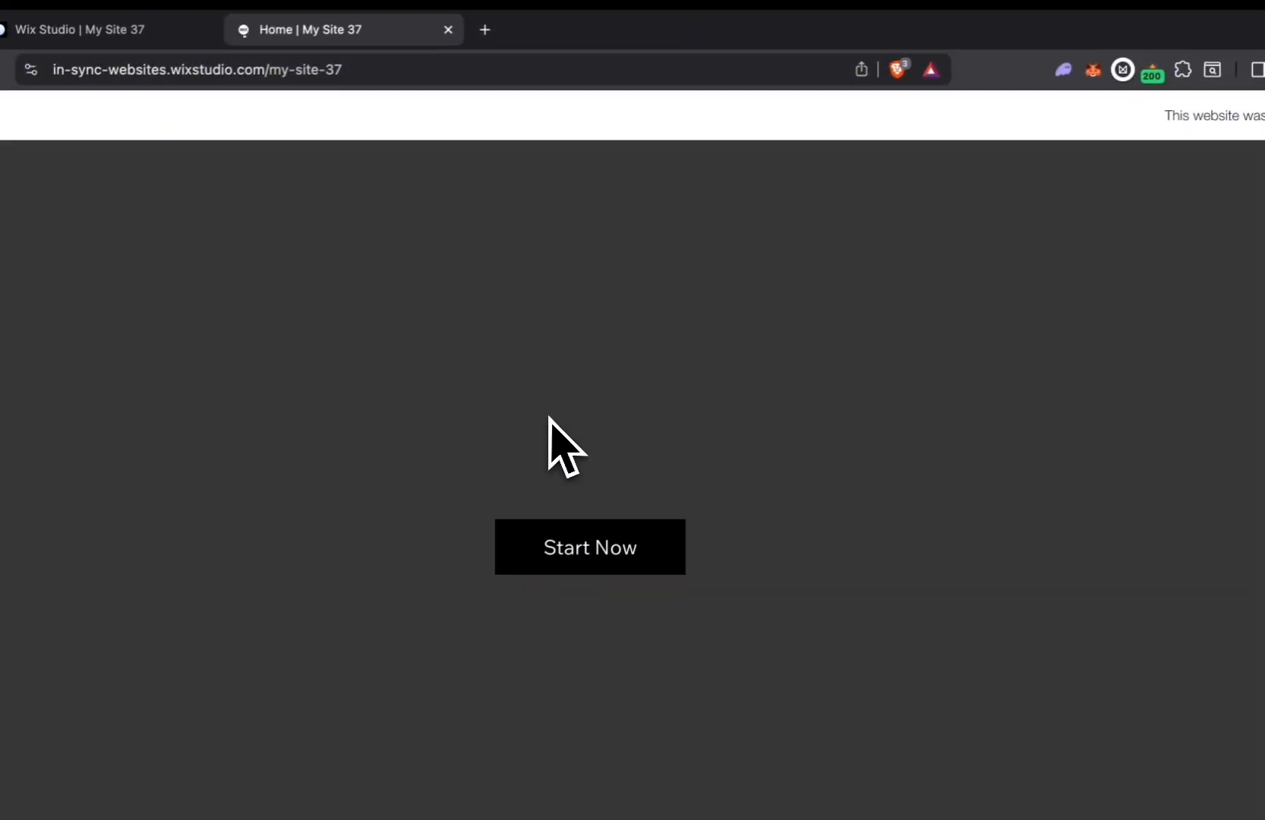
{"action": "left_click", "coordinate": [920, 108]}
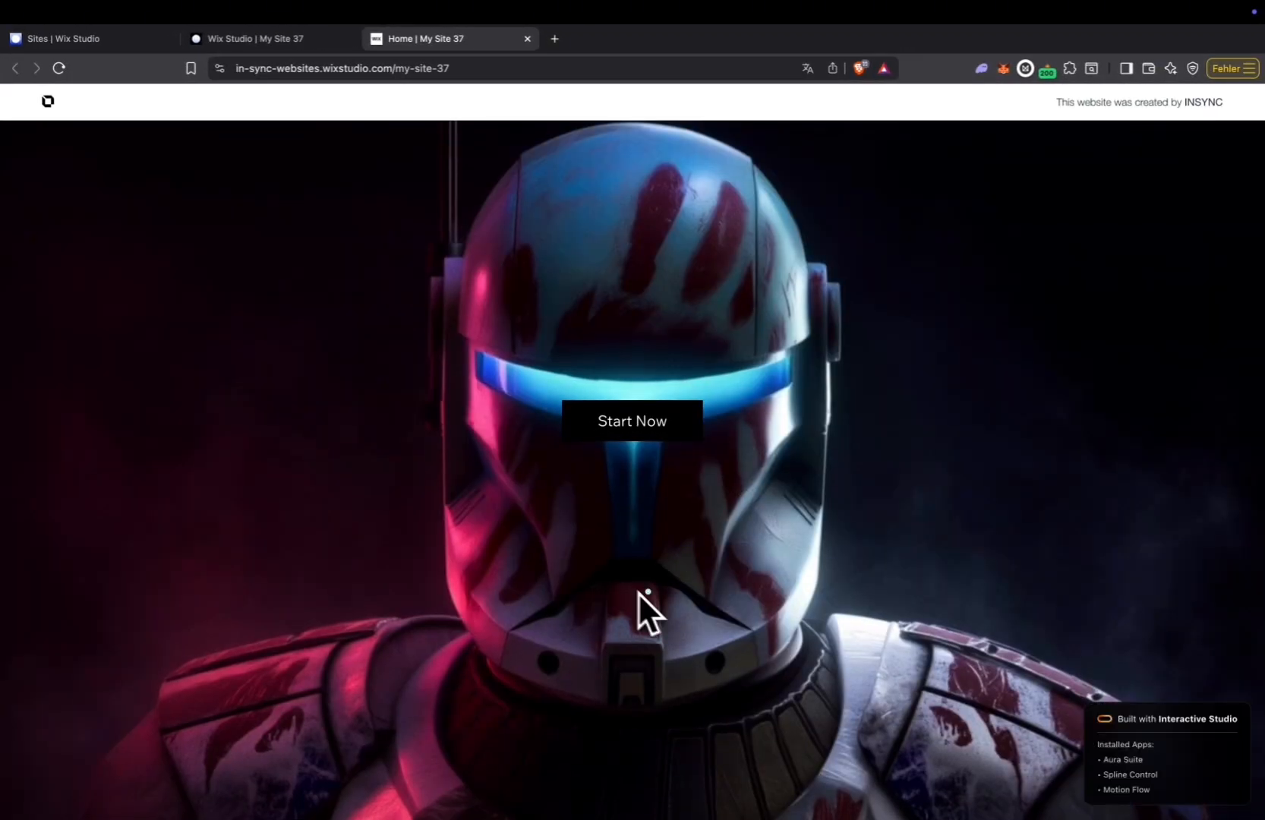
{"action": "scroll", "coordinate": [741, 483], "scroll_direction": "down", "scroll_amount": 2}
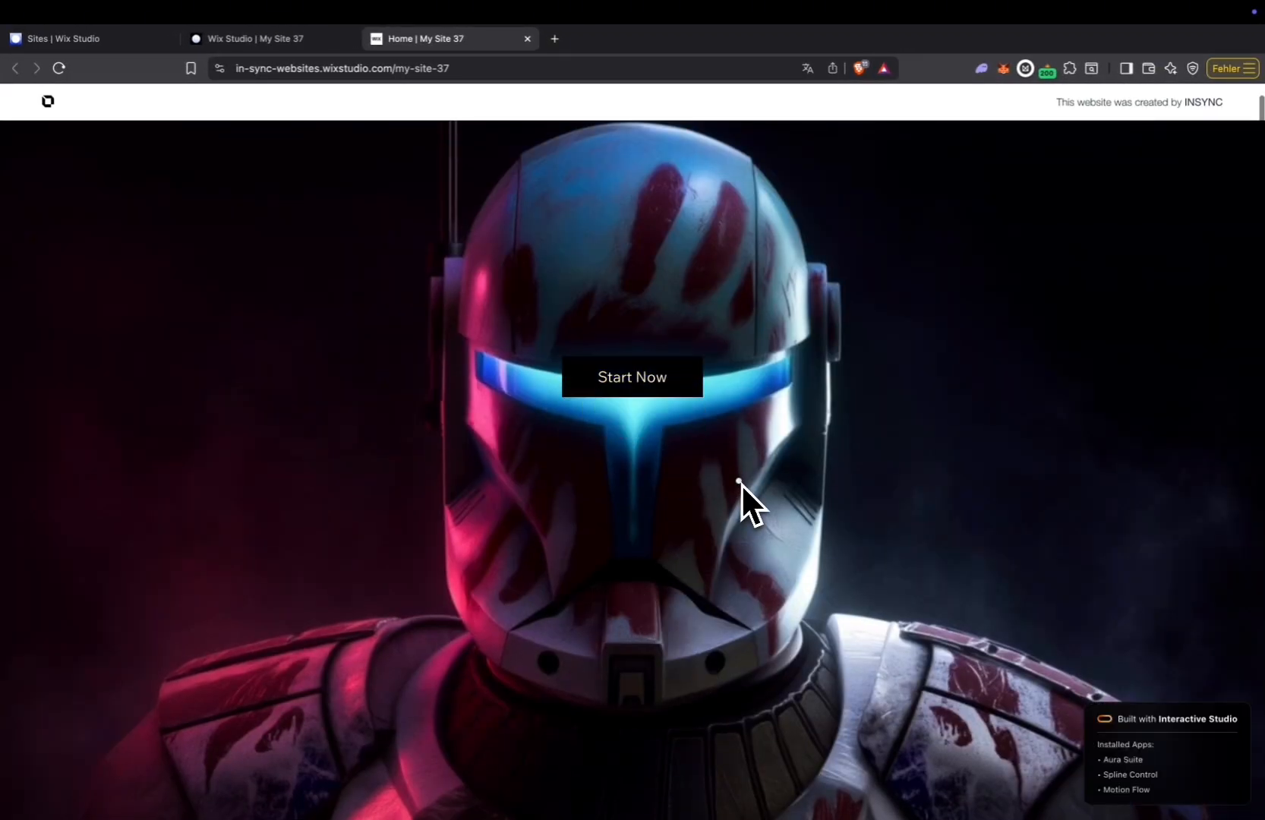
{"action": "scroll", "coordinate": [741, 483], "scroll_direction": "down", "scroll_amount": 5}
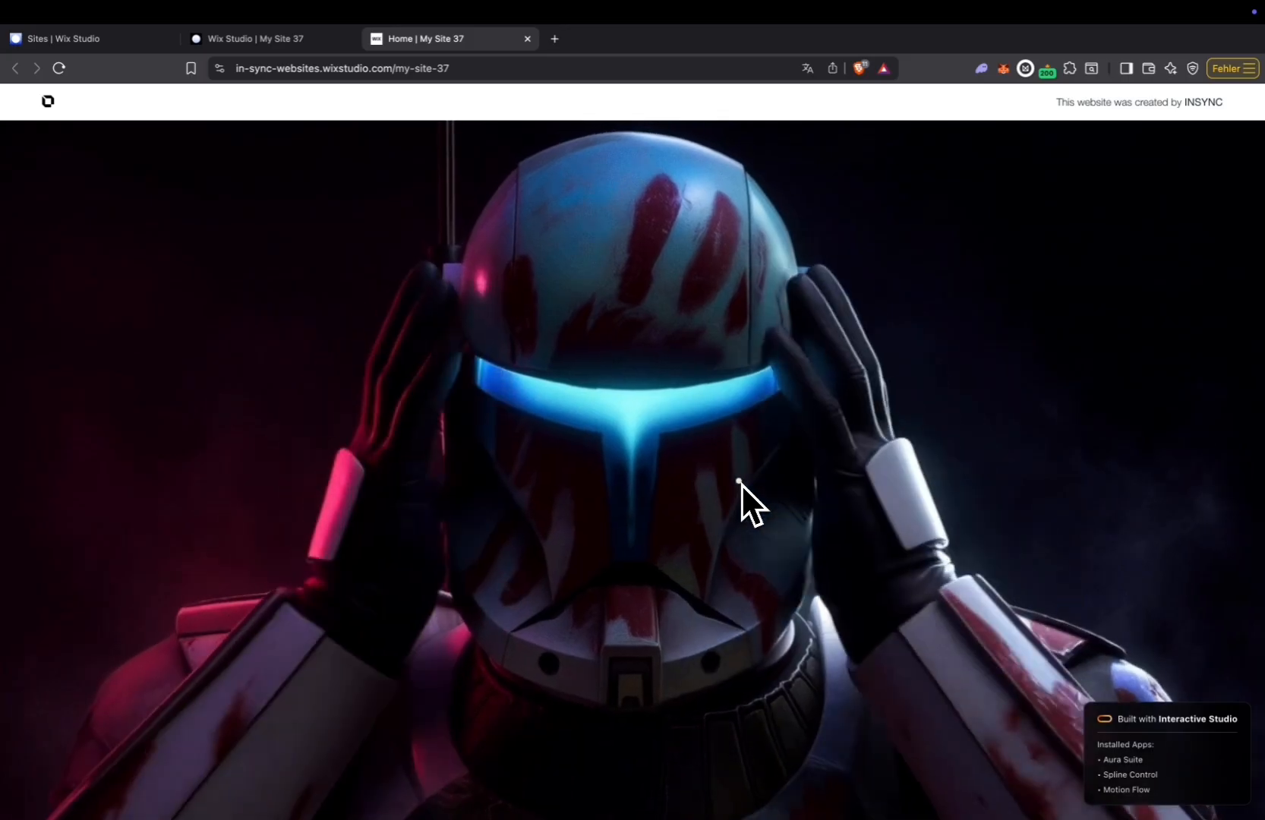
{"action": "scroll", "coordinate": [741, 483], "scroll_direction": "down", "scroll_amount": 5}
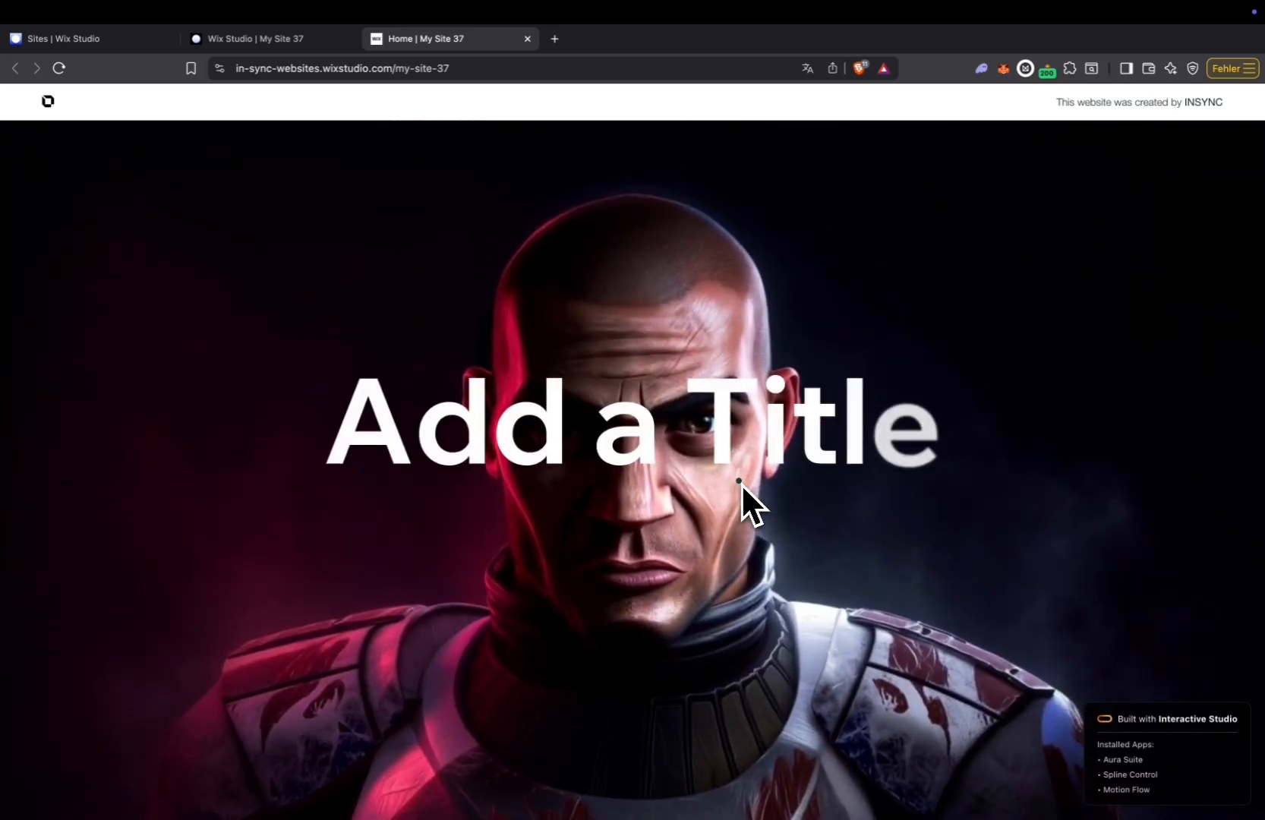
Examine how the helmet video and title reveal play in both scroll directions on the live page, ending at the Start Now button.
{"action": "scroll", "coordinate": [741, 483], "scroll_direction": "up", "scroll_amount": 5}
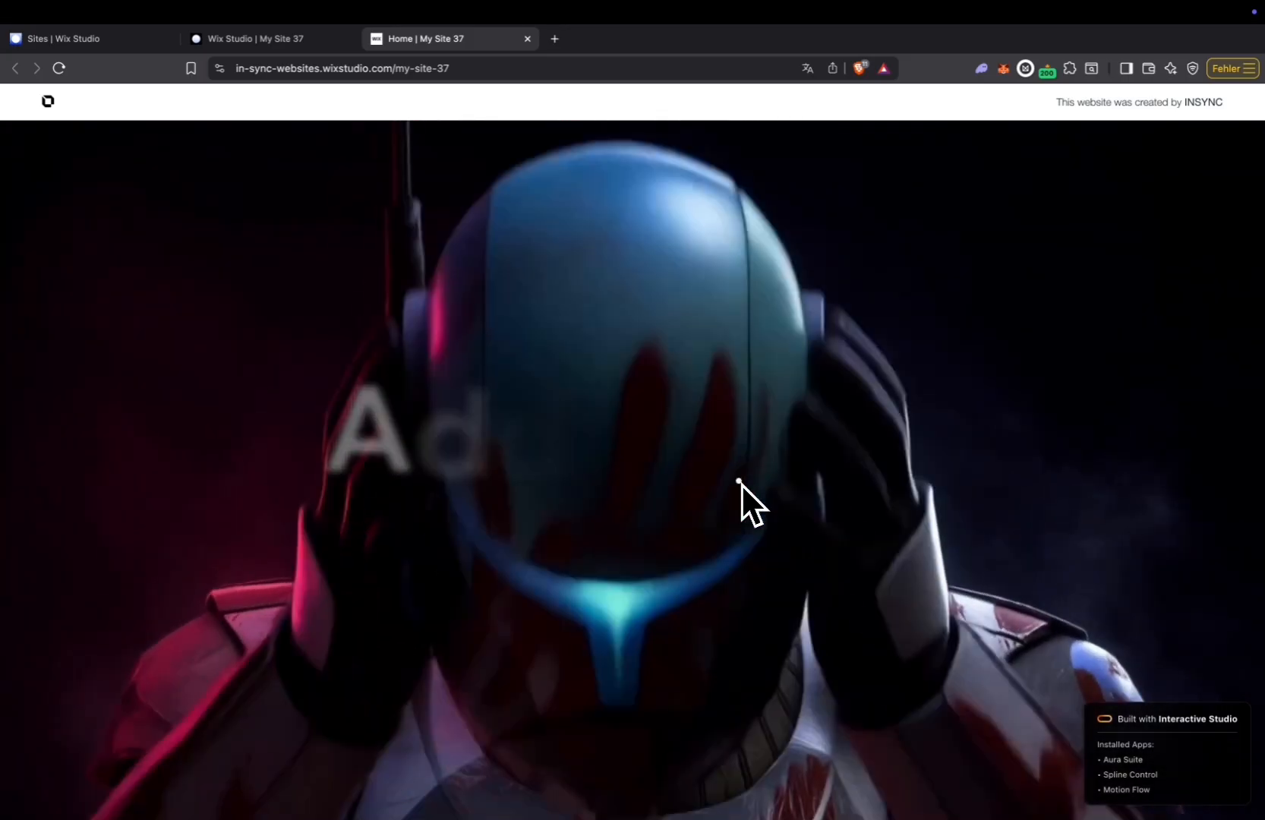
{"action": "scroll", "coordinate": [741, 483], "scroll_direction": "up", "scroll_amount": 2}
{"action": "scroll", "coordinate": [741, 483], "scroll_direction": "down", "scroll_amount": 5}
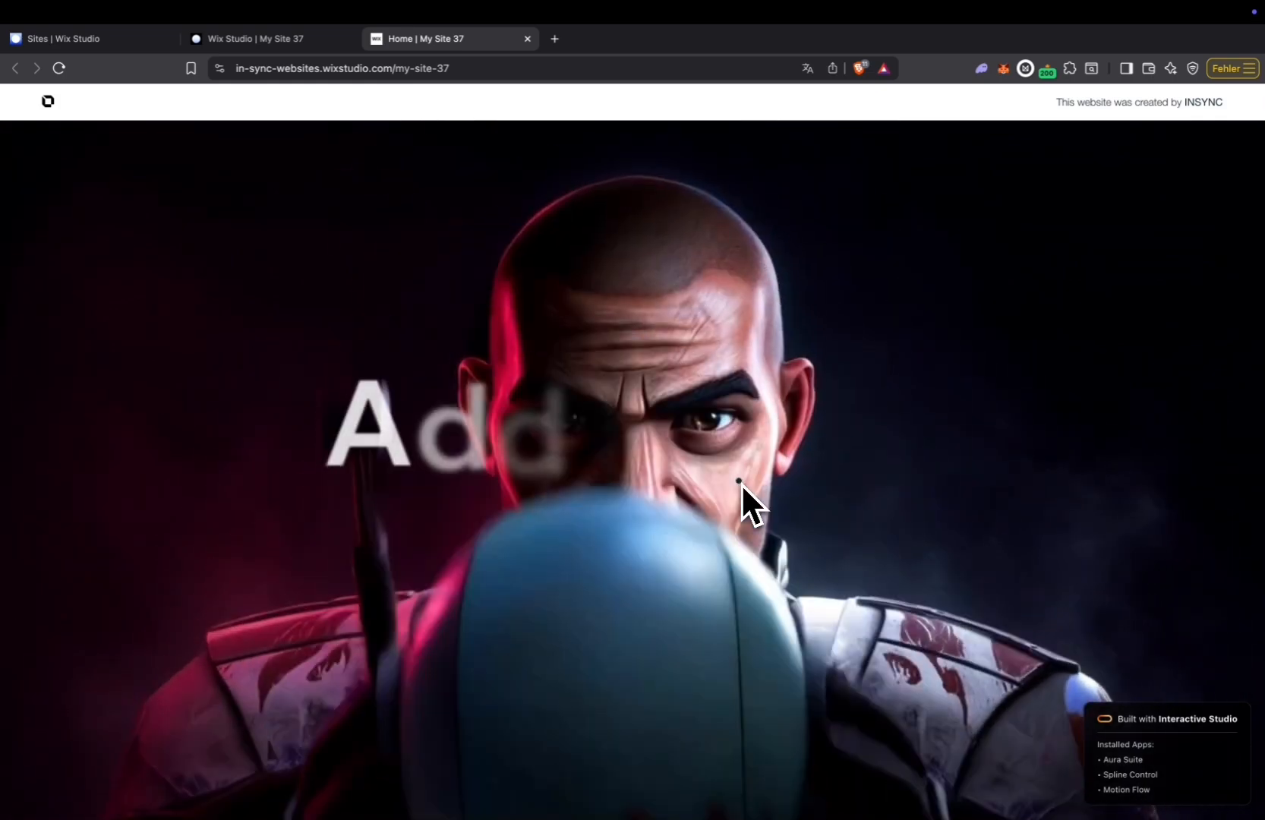
{"action": "scroll", "coordinate": [741, 483], "scroll_direction": "down", "scroll_amount": 2}
{"action": "scroll", "coordinate": [741, 483], "scroll_direction": "up", "scroll_amount": 5}
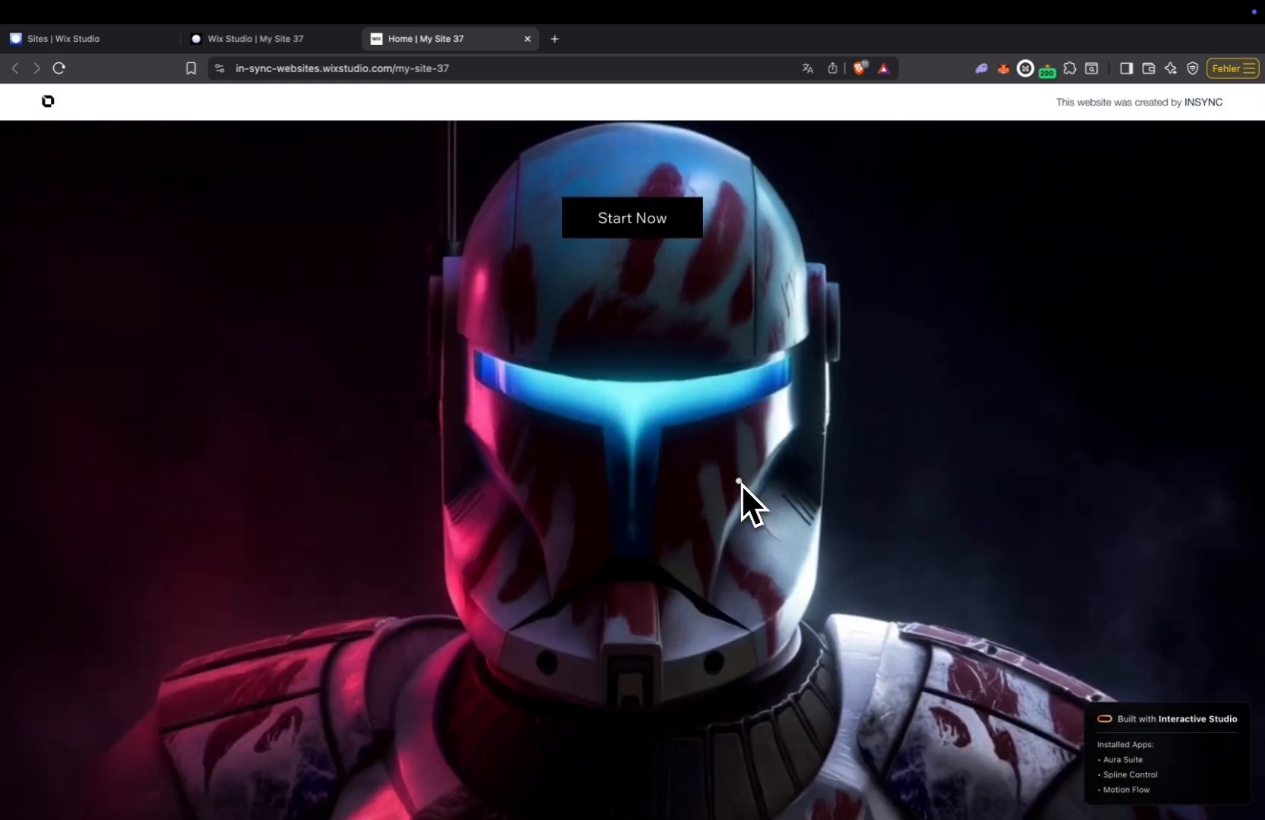
Return to the Wix Studio editor, dismiss the publish confirmation, and check the custom sequence in the Motion Flow element's settings.
{"action": "left_click", "coordinate": [291, 38]}
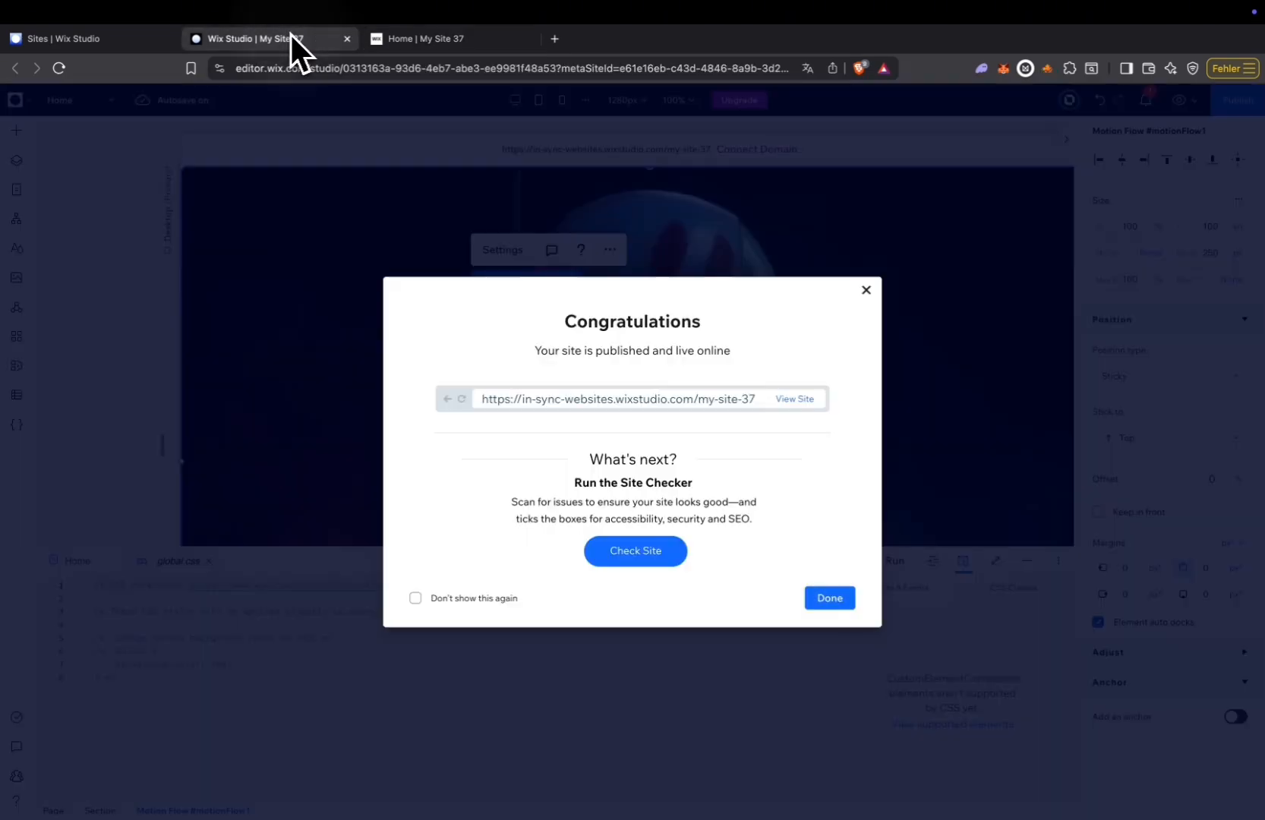
{"action": "left_click", "coordinate": [299, 354]}
{"action": "left_click", "coordinate": [510, 251]}
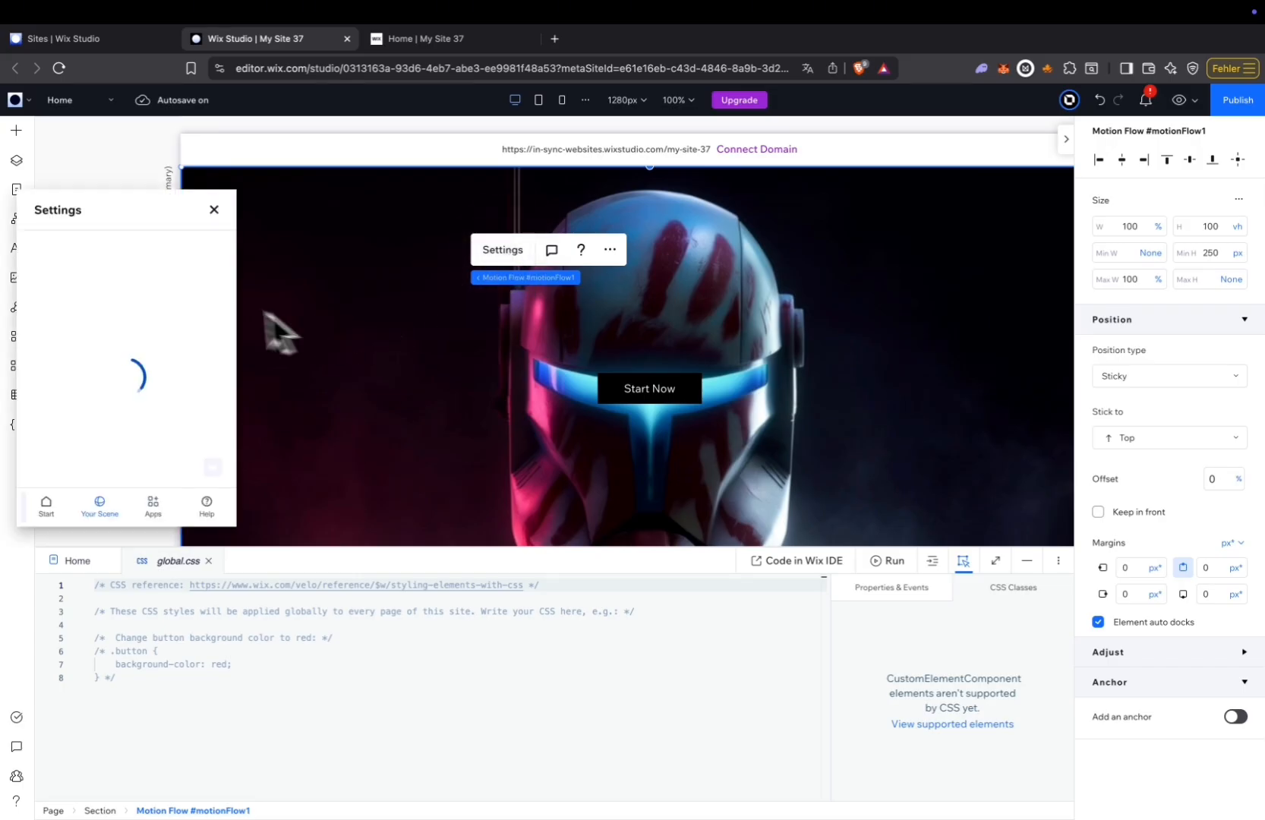
{"action": "left_click", "coordinate": [214, 210]}
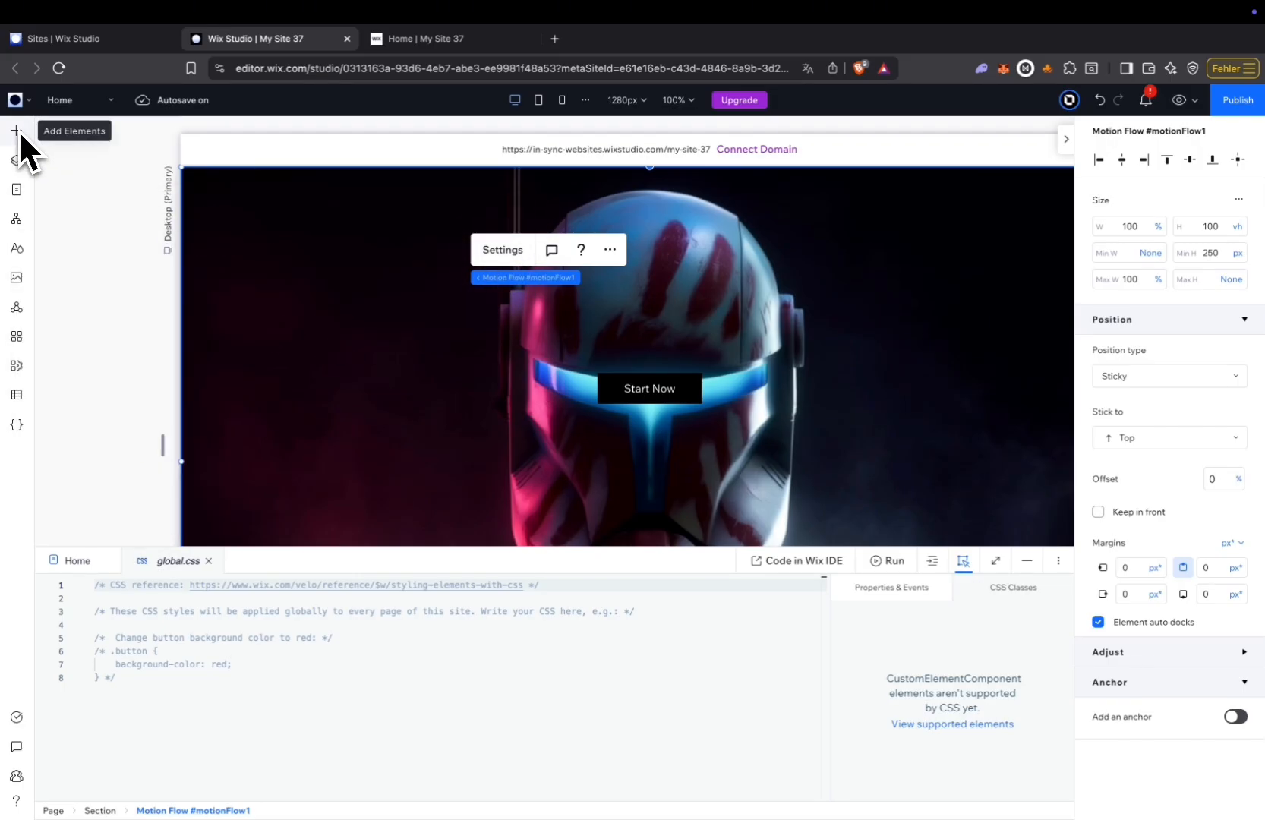